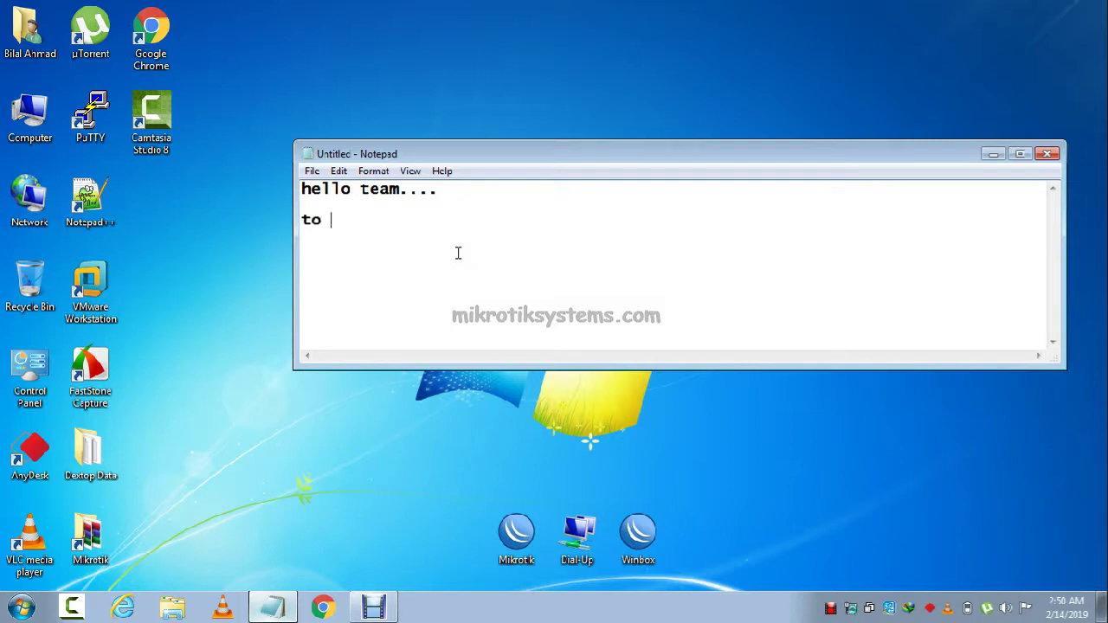
Type intro notes on configuring a hotspot with client MAC addresses, ending with 'open winbox'.
{"action": "type", "text": "y i will"}
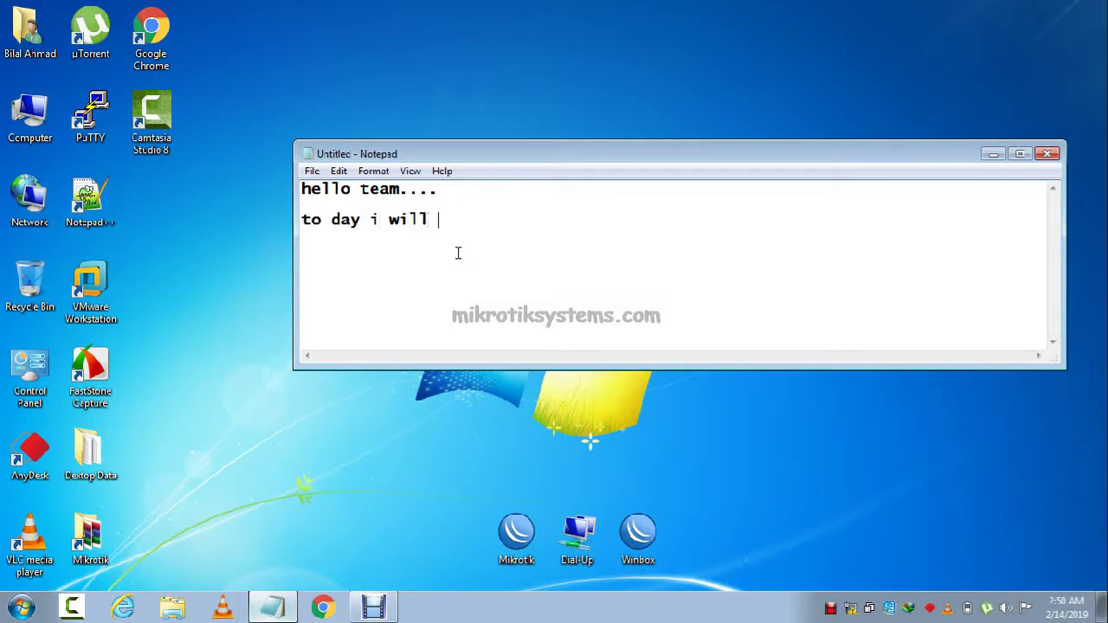
{"action": "type", "text": "show you ho"}
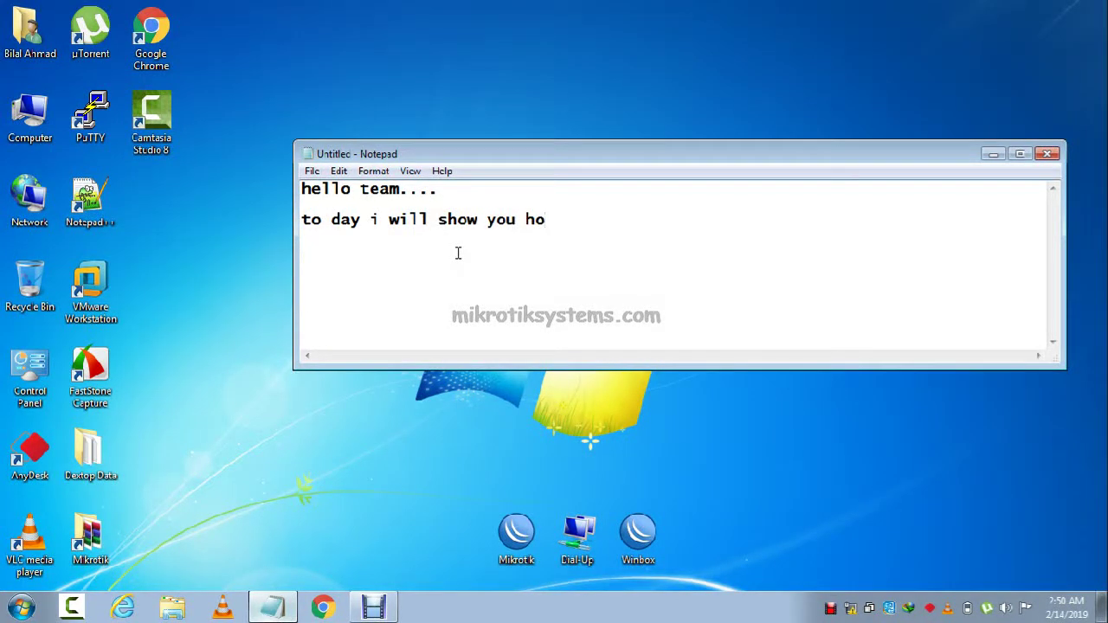
{"action": "type", "text": "w to configu"}
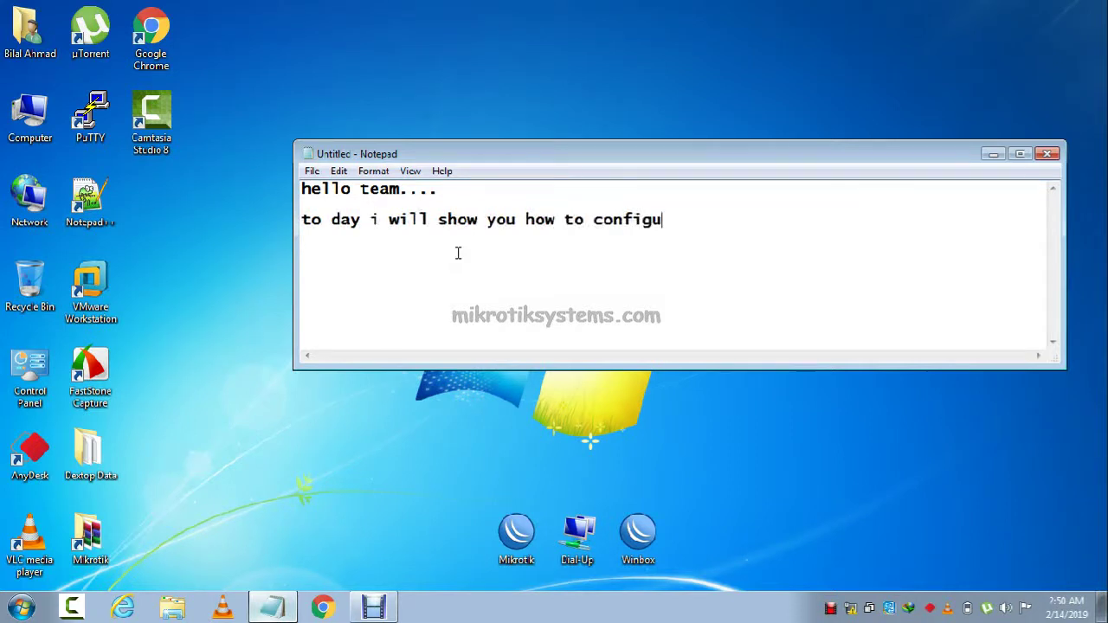
{"action": "type", "text": "rat"}
{"action": "key", "text": "BackSpace"}
{"action": "key", "text": "BackSpace"}
{"action": "key", "text": "BackSpace"}
{"action": "type", "text": "hotsp"}
{"action": "type", "text": " use mac"}
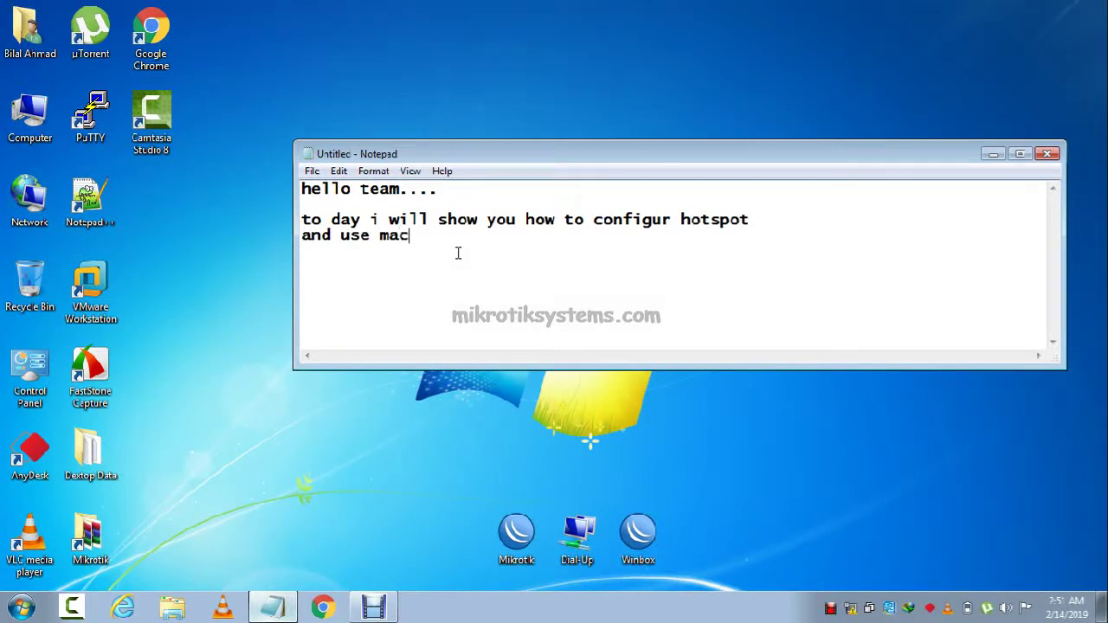
{"action": "type", "text": " address to c"}
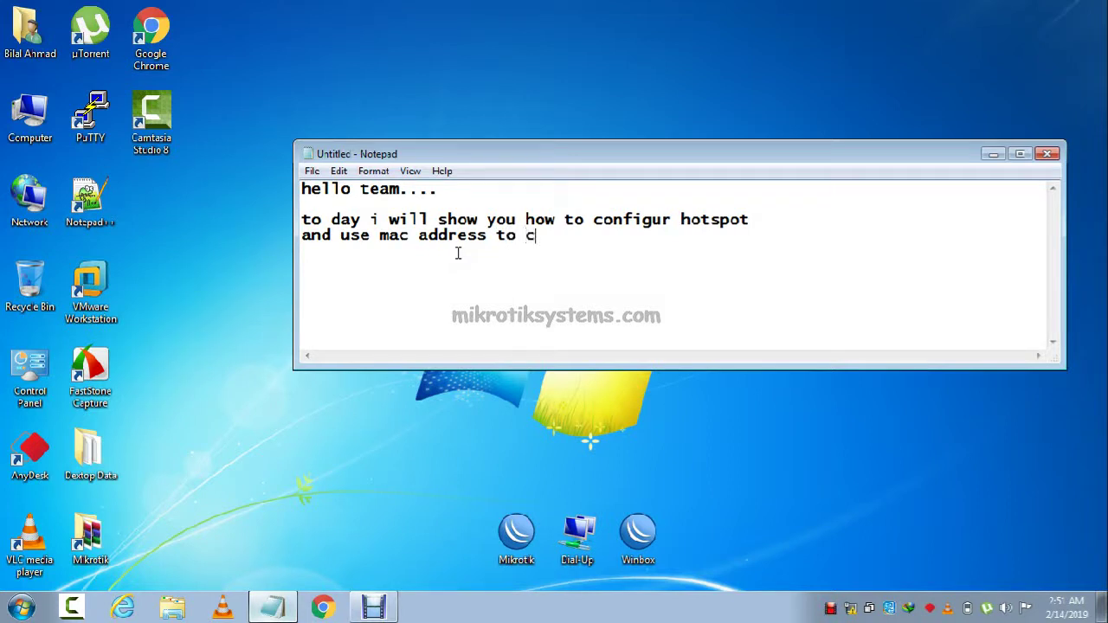
{"action": "type", "text": "lient's i"}
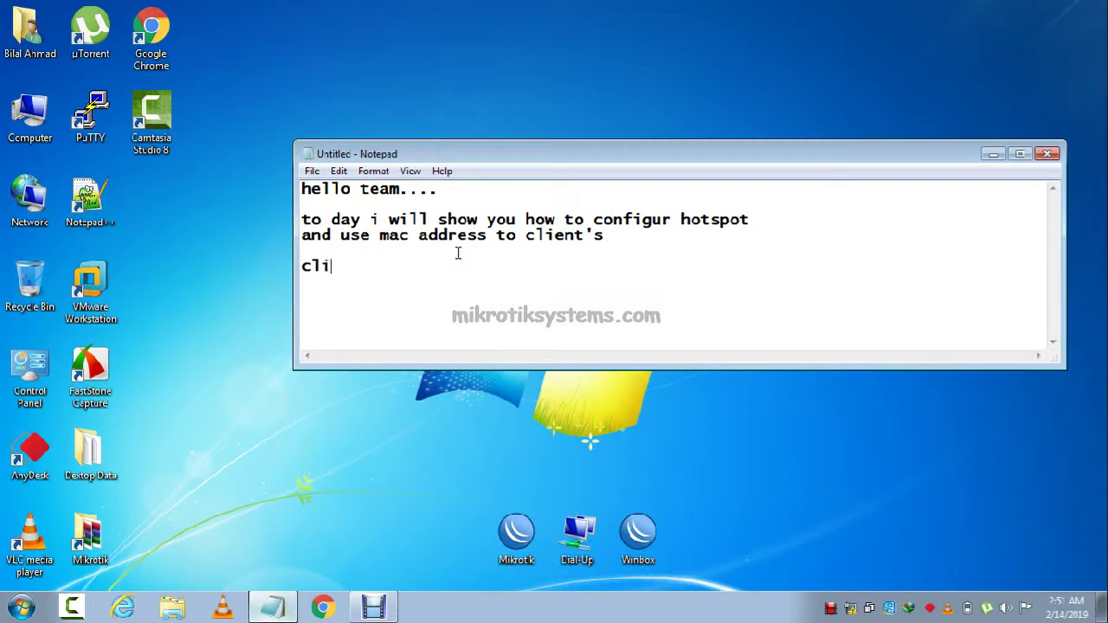
{"action": "type", "text": "ent's active "}
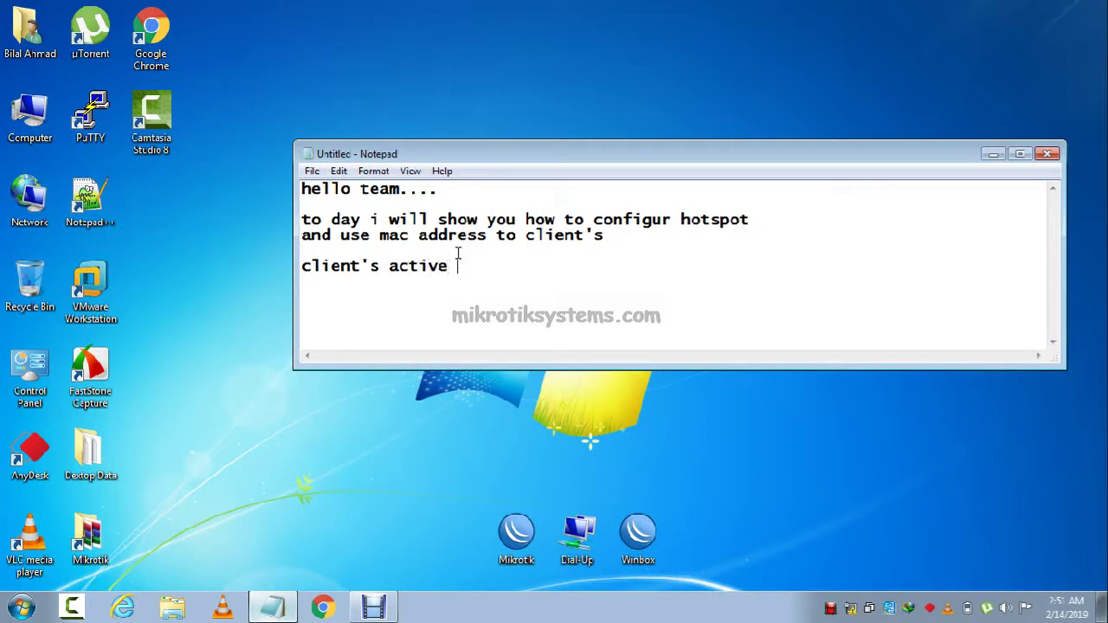
{"action": "type", "text": "with MAC Add"}
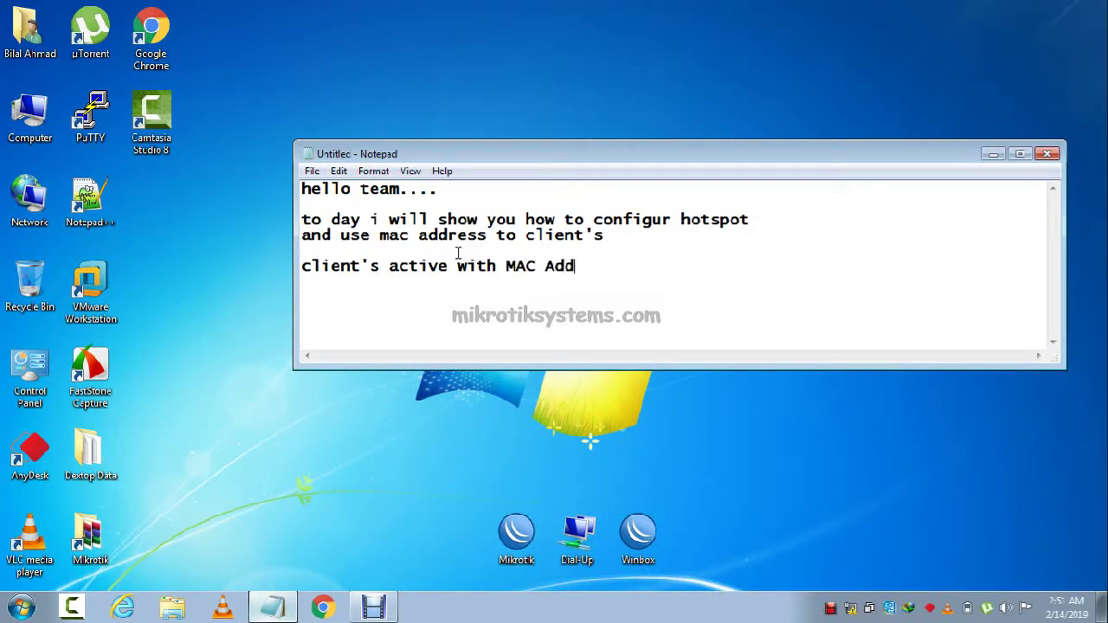
{"action": "type", "text": "res s"}
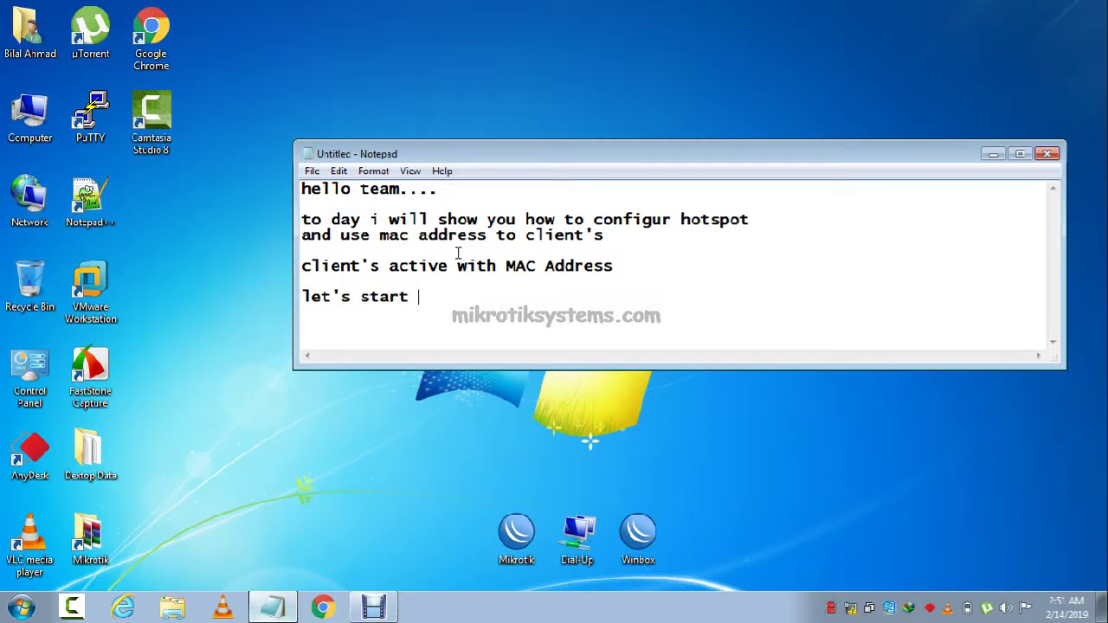
{"action": "type", "text": "tart configuration"}
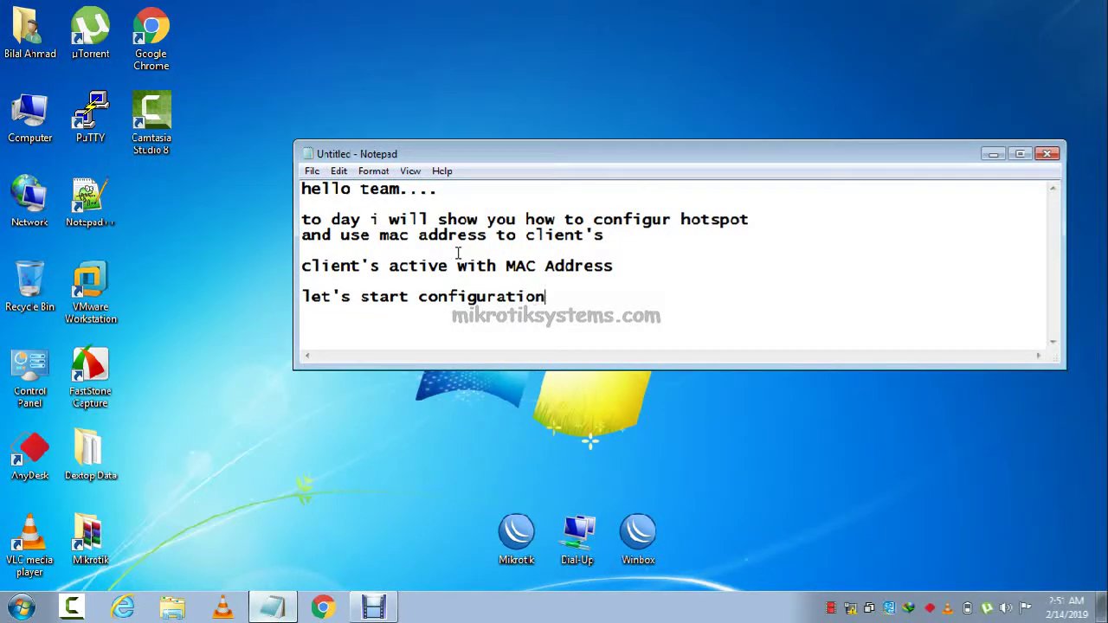
{"action": "type", "text": "open winbo"}
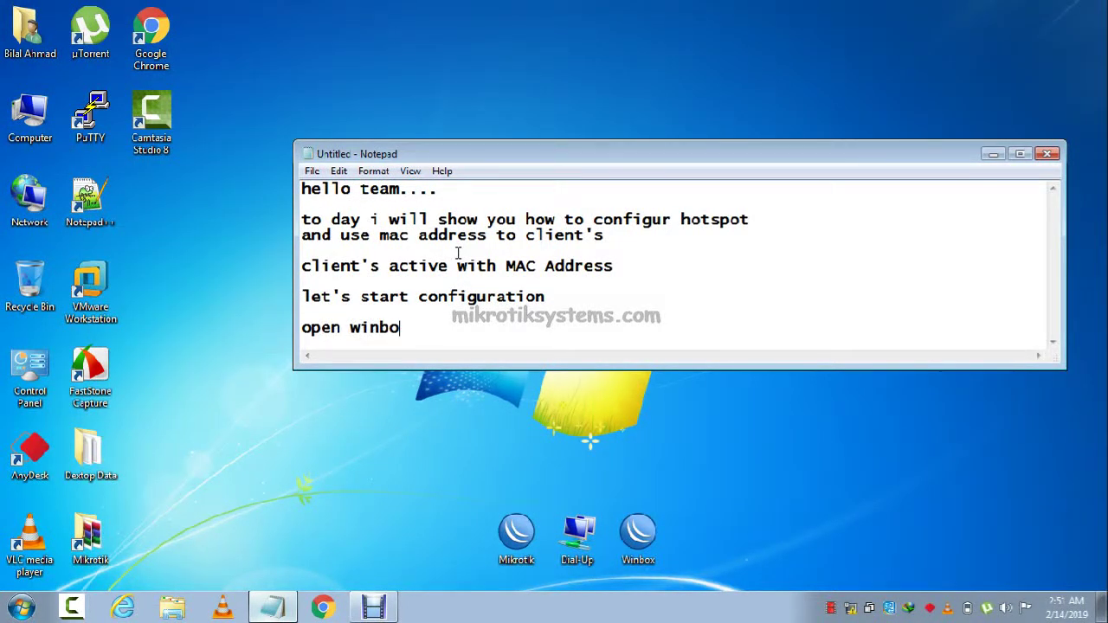
{"action": "type", "text": "x"}
{"action": "key", "text": "Return"}
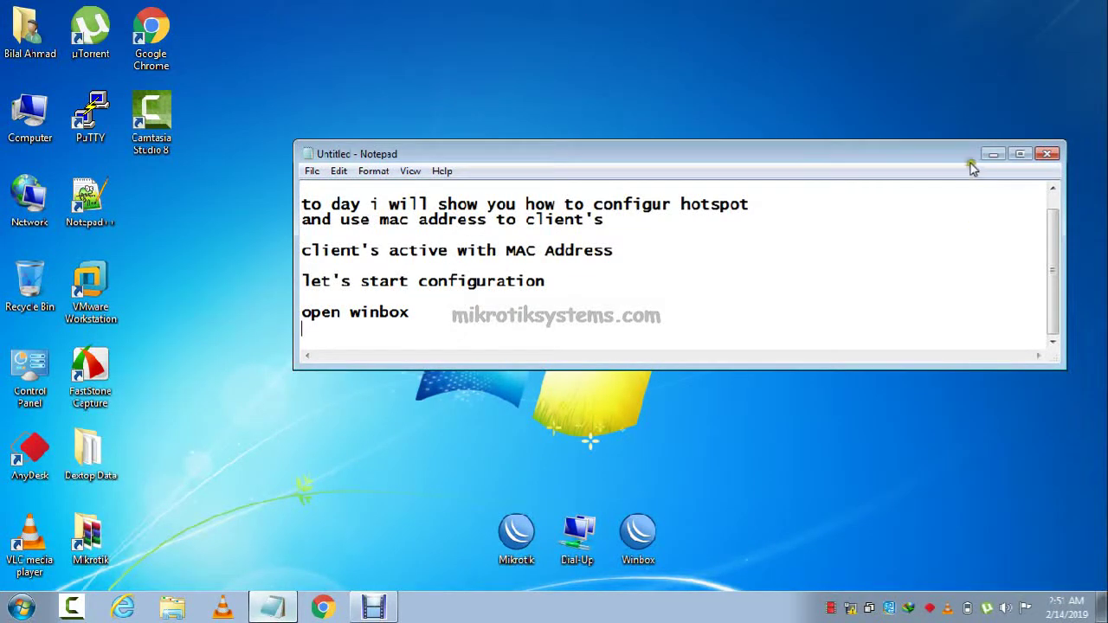
{"action": "double_click", "coordinate": [960, 141]}
Launch WinBox and connect to the router picked from the discovered neighbours list.
{"action": "left_click", "coordinate": [994, 10]}
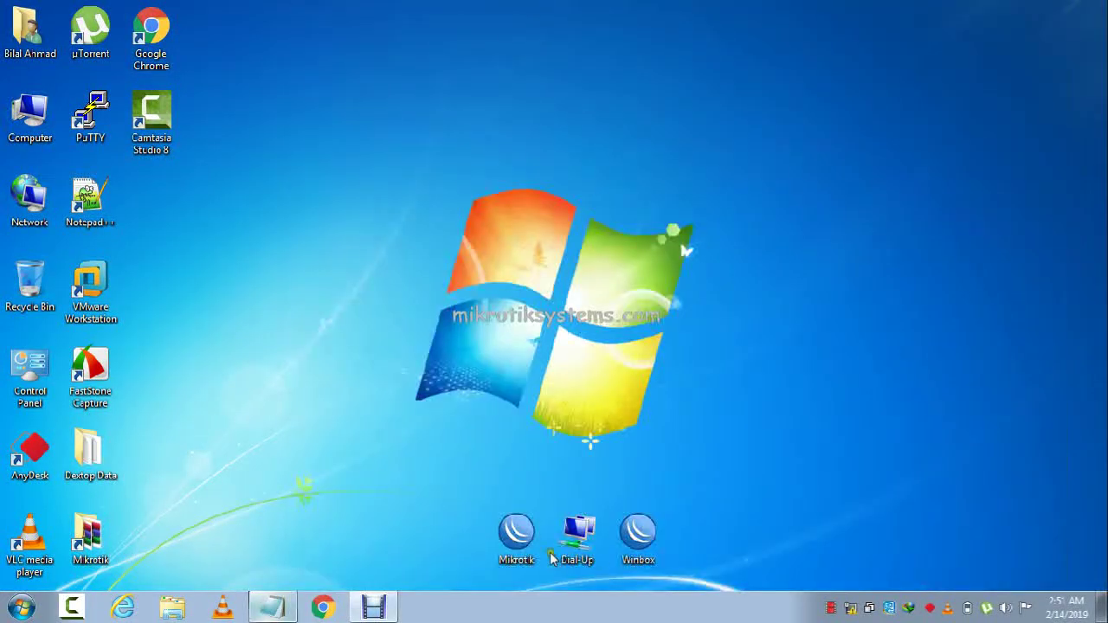
{"action": "double_click", "coordinate": [637, 541]}
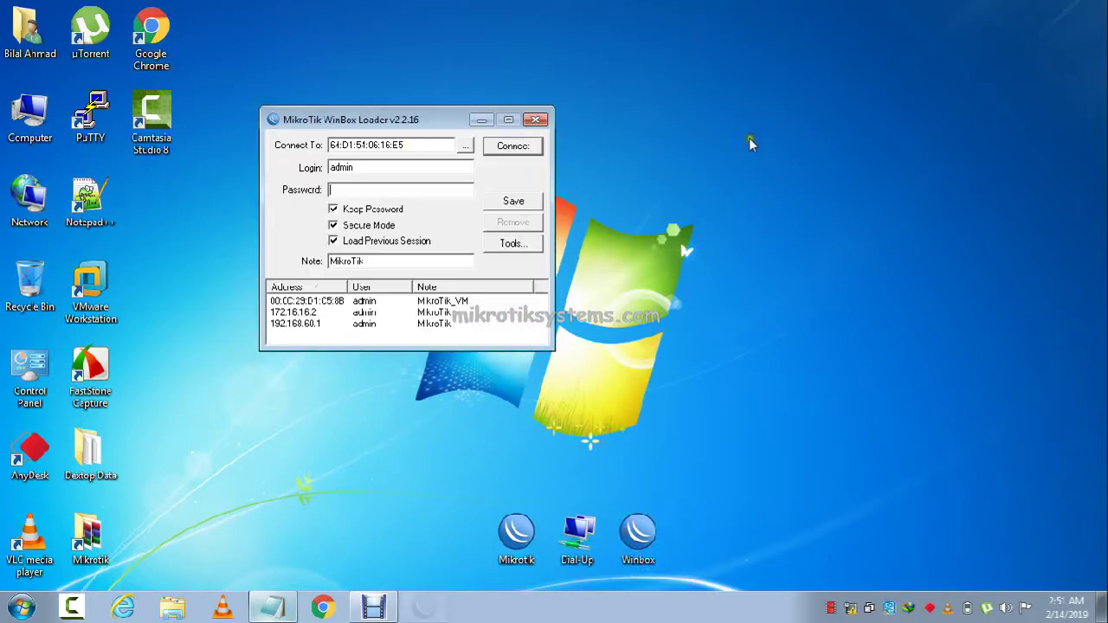
{"action": "left_click", "coordinate": [466, 146]}
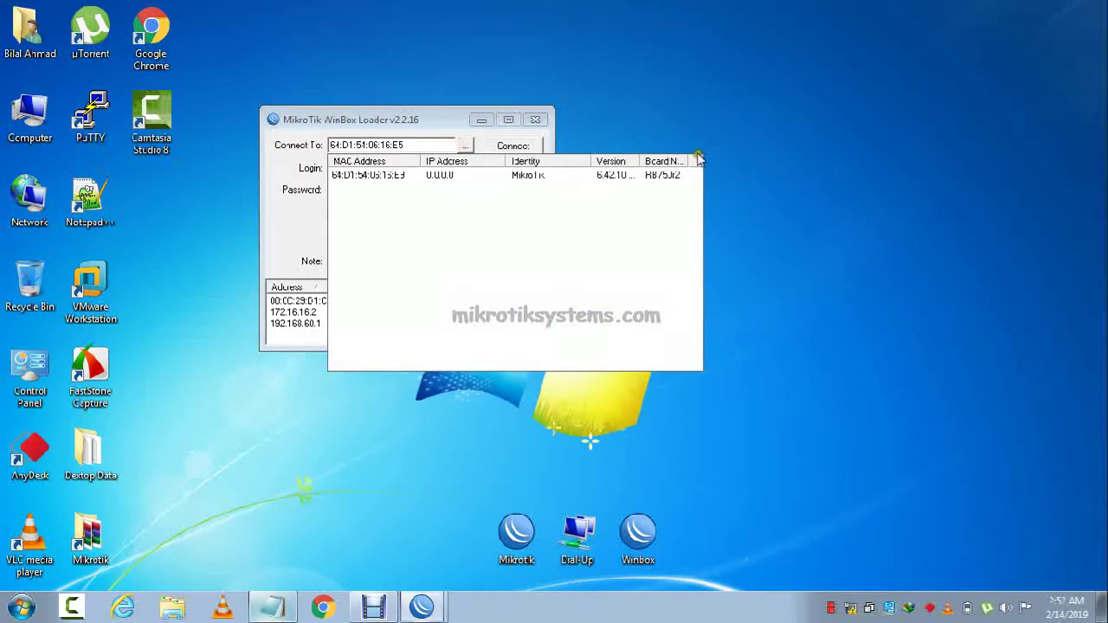
{"action": "left_click_drag", "start_coordinate": [594, 161], "coordinate": [618, 161]}
{"action": "left_click", "coordinate": [395, 175]}
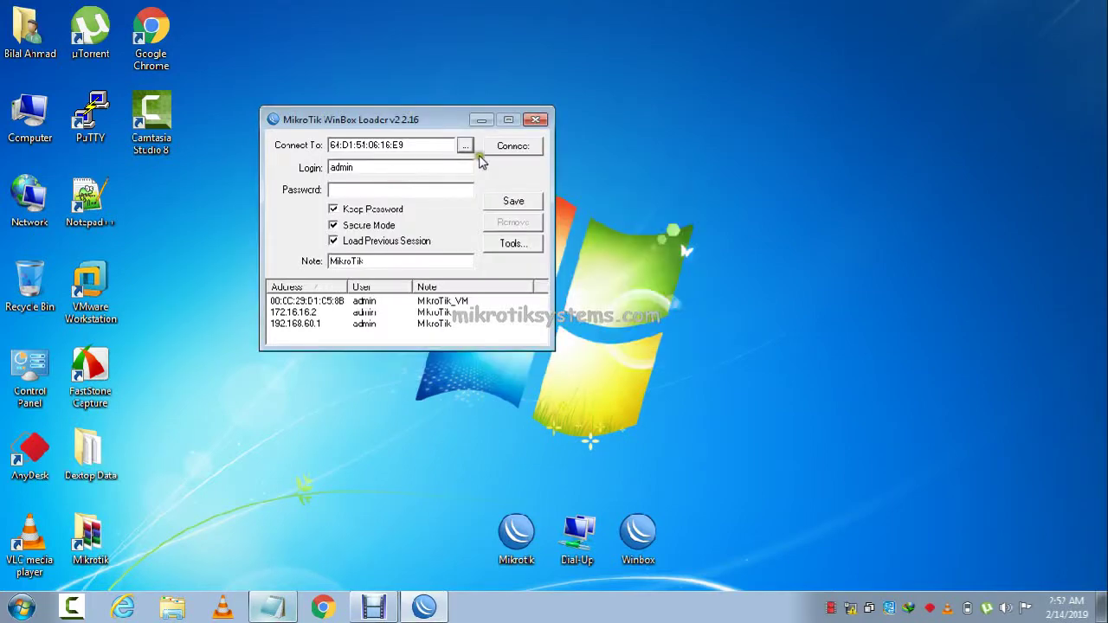
{"action": "left_click", "coordinate": [508, 147]}
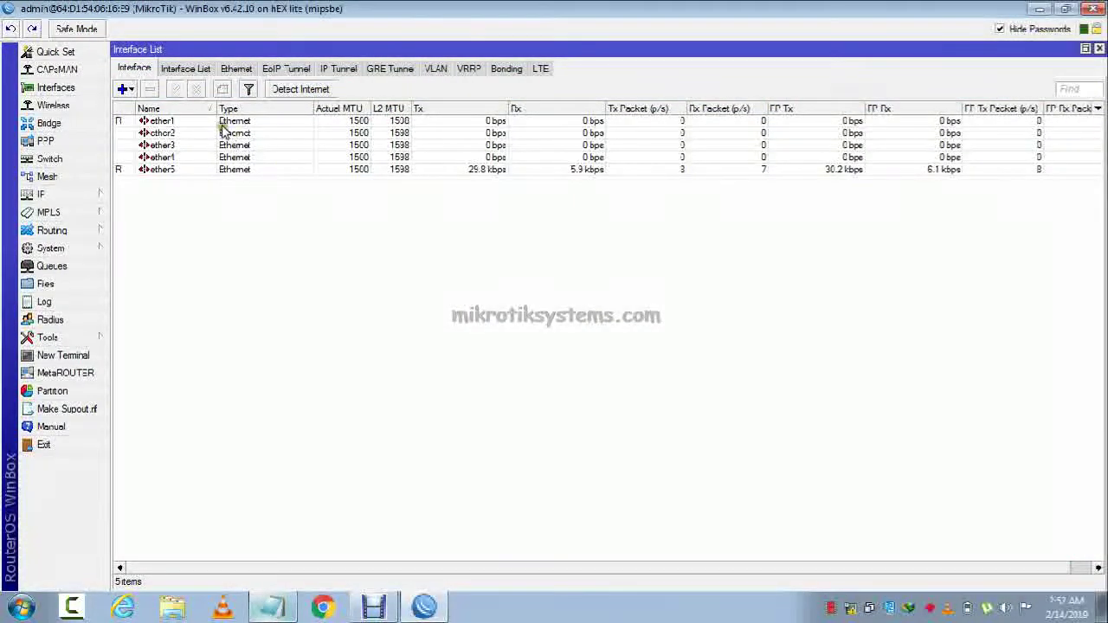
Rename interface ether1 to WAN.
{"action": "double_click", "coordinate": [221, 123]}
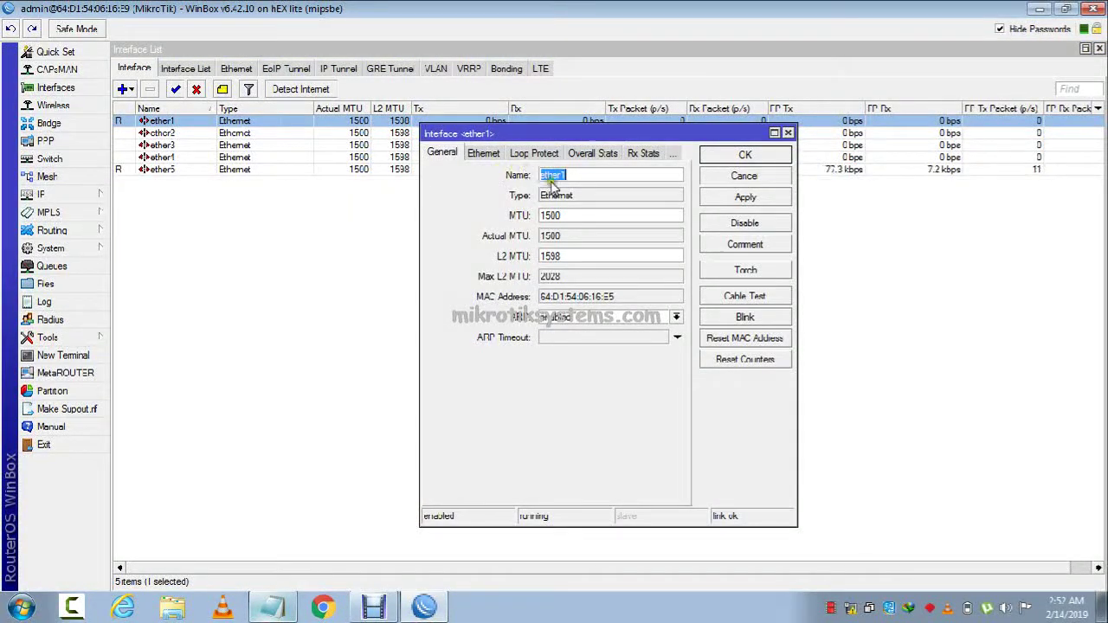
{"action": "type", "text": "WAN"}
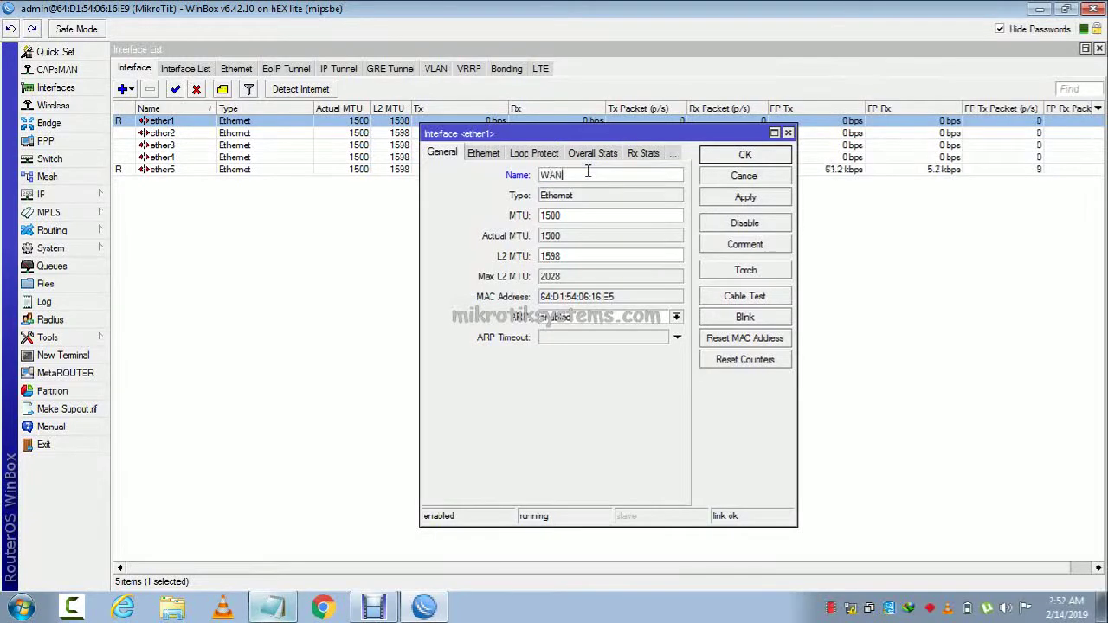
{"action": "left_click", "coordinate": [735, 197]}
{"action": "left_click", "coordinate": [741, 156]}
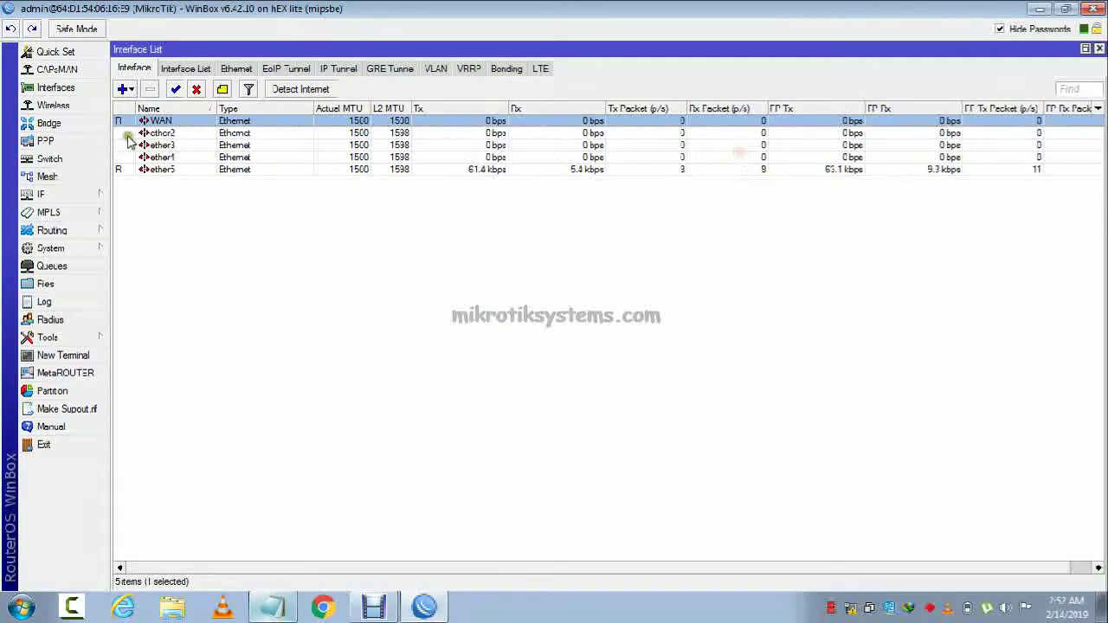
Add a new bridge interface, fix its name to Bridge_LAN, and save it.
{"action": "left_click", "coordinate": [66, 129]}
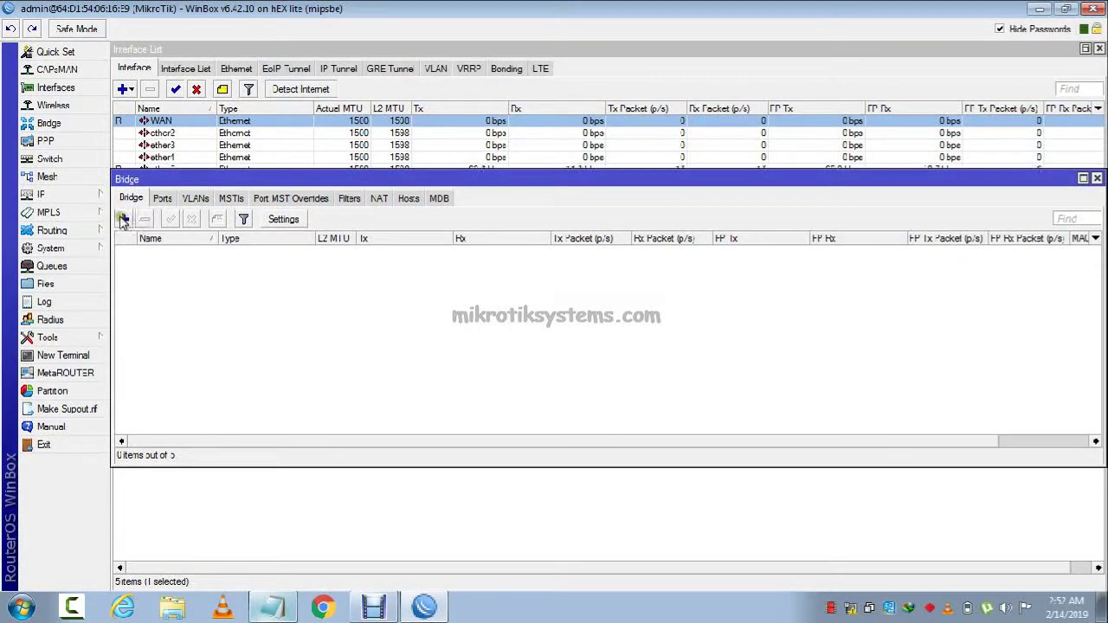
{"action": "left_click", "coordinate": [123, 220]}
{"action": "left_click", "coordinate": [609, 171]}
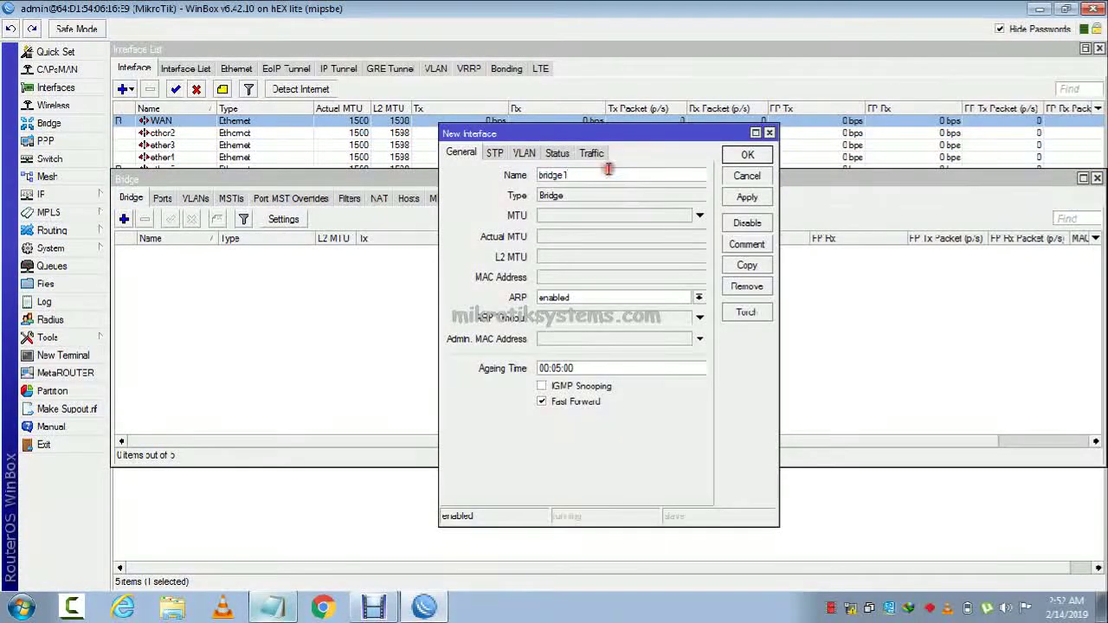
{"action": "key", "text": "BackSpace"}
{"action": "type", "text": "_"}
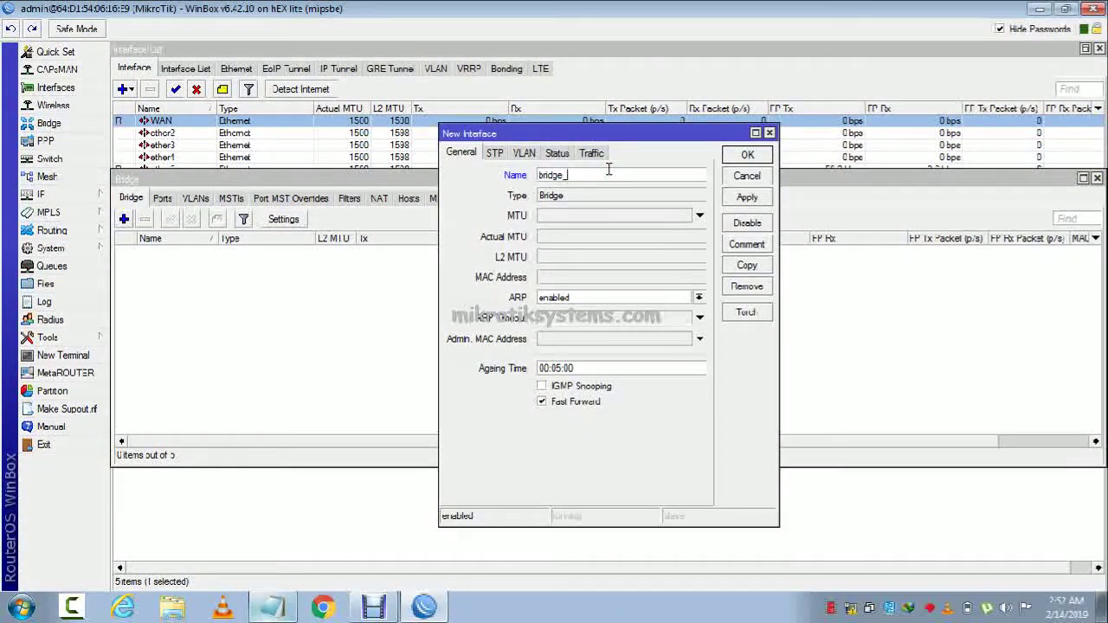
{"action": "type", "text": "LAN"}
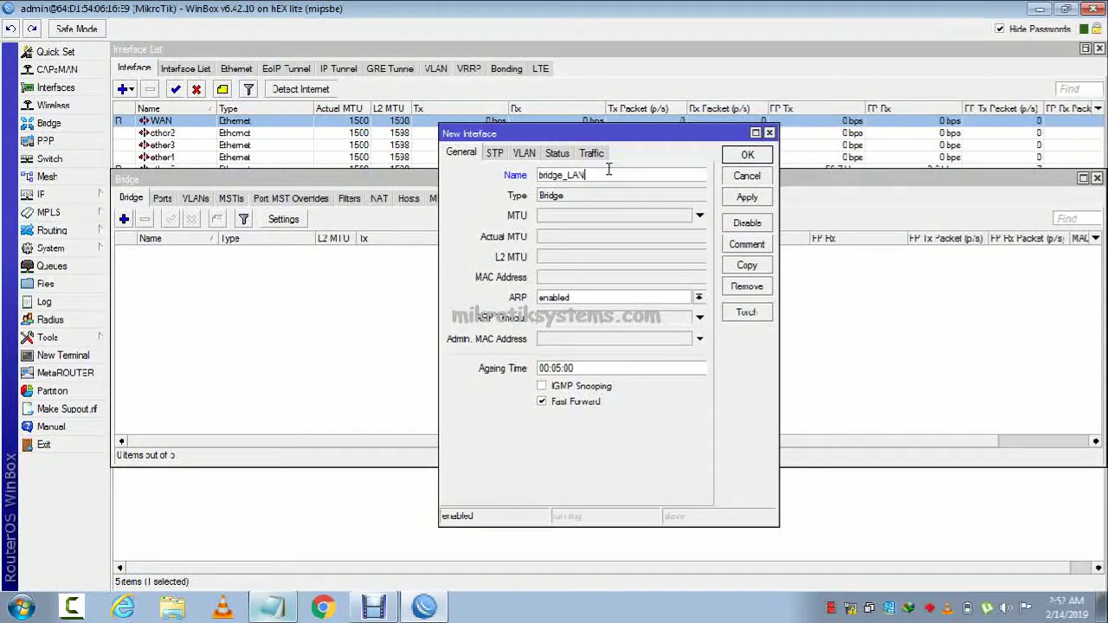
{"action": "mouse_move", "coordinate": [535, 177]}
{"action": "left_mouse_down"}
{"action": "mouse_move", "coordinate": [527, 171]}
{"action": "mouse_move", "coordinate": [542, 176]}
{"action": "left_mouse_up"}
{"action": "key", "text": "Delete"}
{"action": "key", "text": "Delete"}
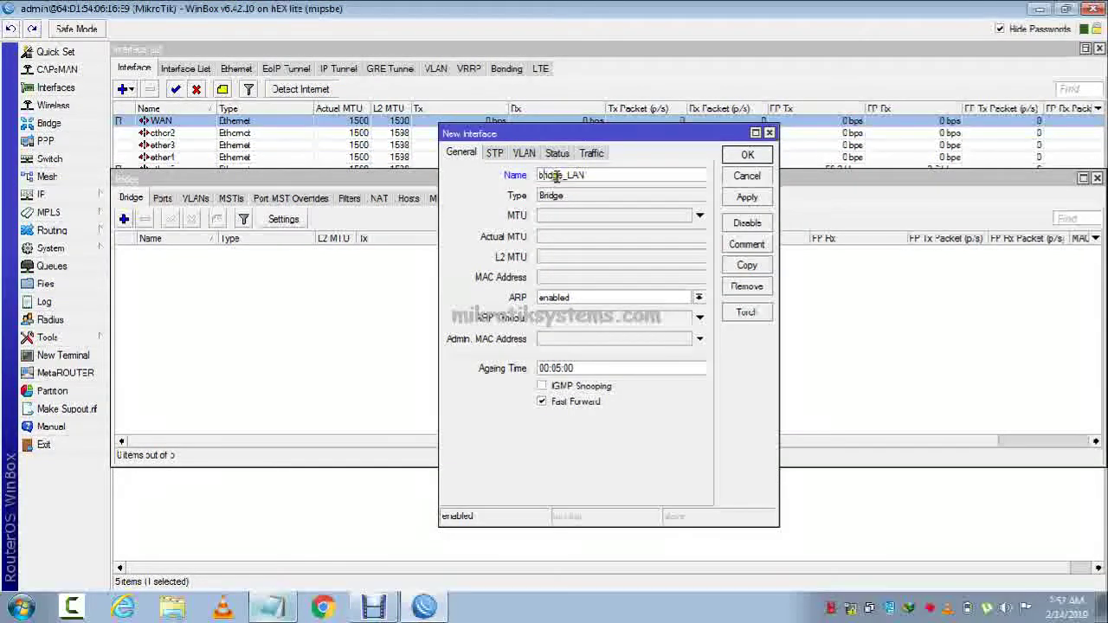
{"action": "key", "text": "Delete"}
{"action": "key", "text": "Delete"}
{"action": "type", "text": "br"}
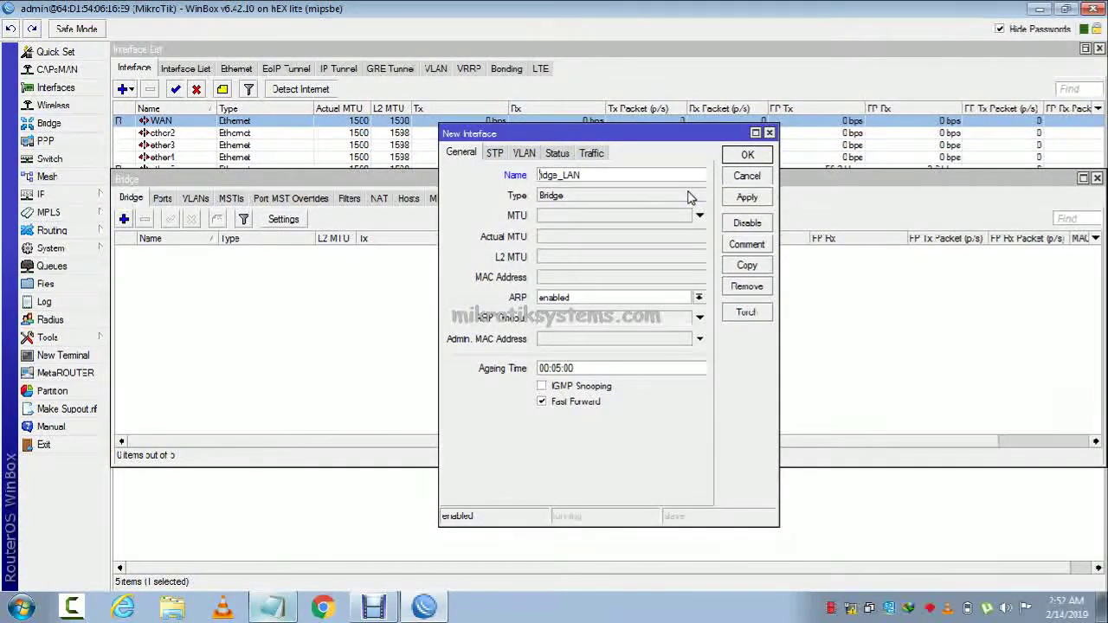
{"action": "left_click", "coordinate": [742, 200]}
{"action": "left_click", "coordinate": [747, 154]}
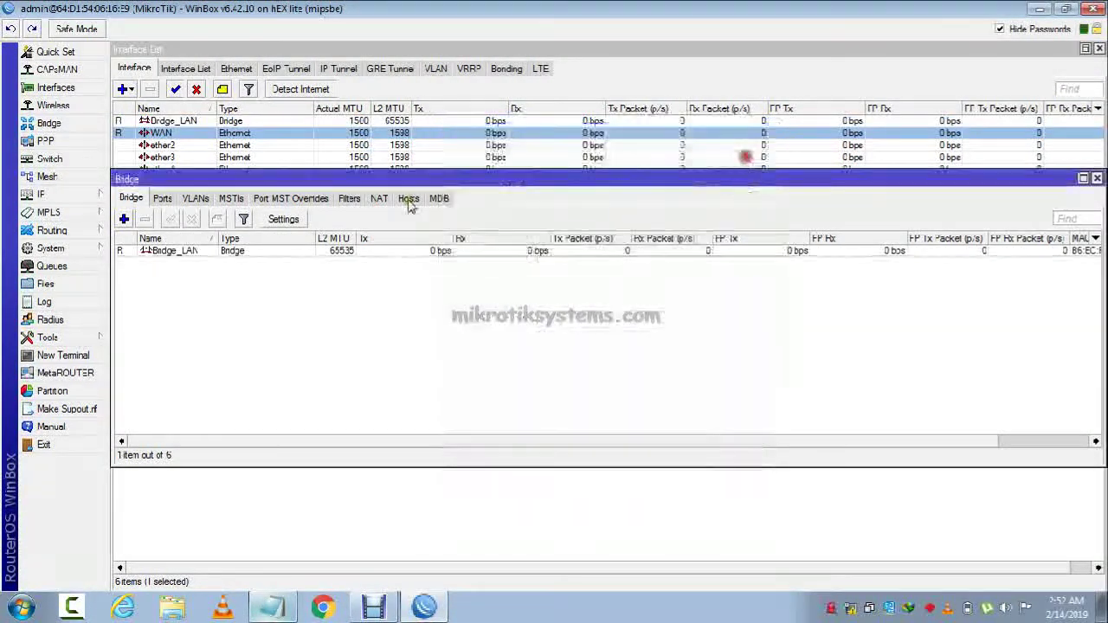
Add ether5 as a port of Bridge_LAN.
{"action": "left_click", "coordinate": [162, 198]}
{"action": "left_click", "coordinate": [124, 219]}
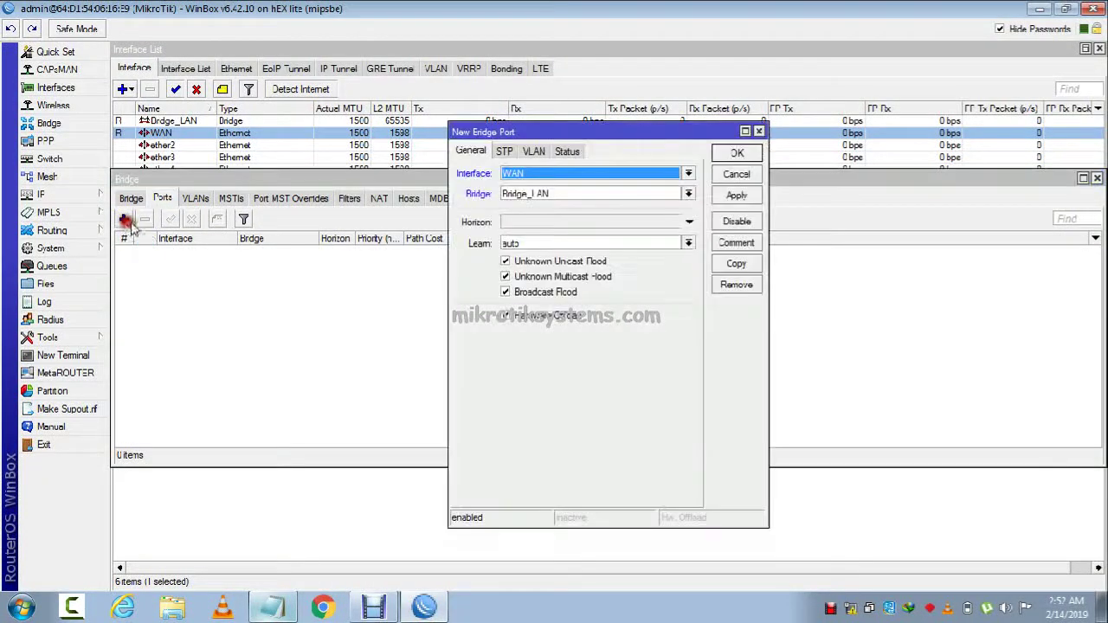
{"action": "left_click", "coordinate": [544, 173]}
{"action": "left_click", "coordinate": [537, 225]}
{"action": "left_click", "coordinate": [723, 197]}
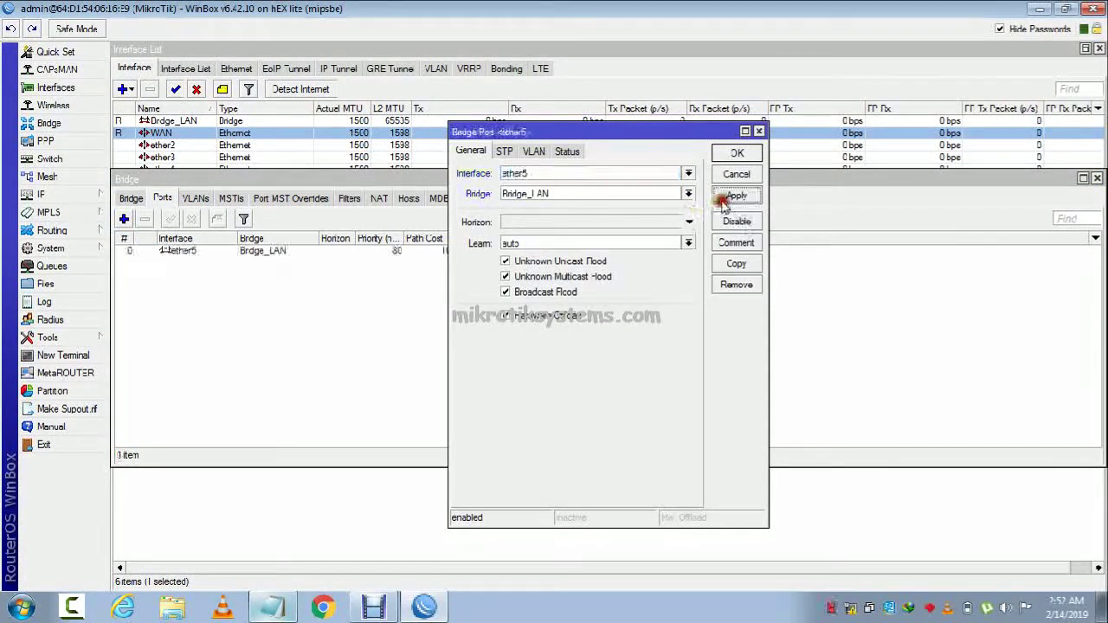
{"action": "left_click", "coordinate": [737, 153]}
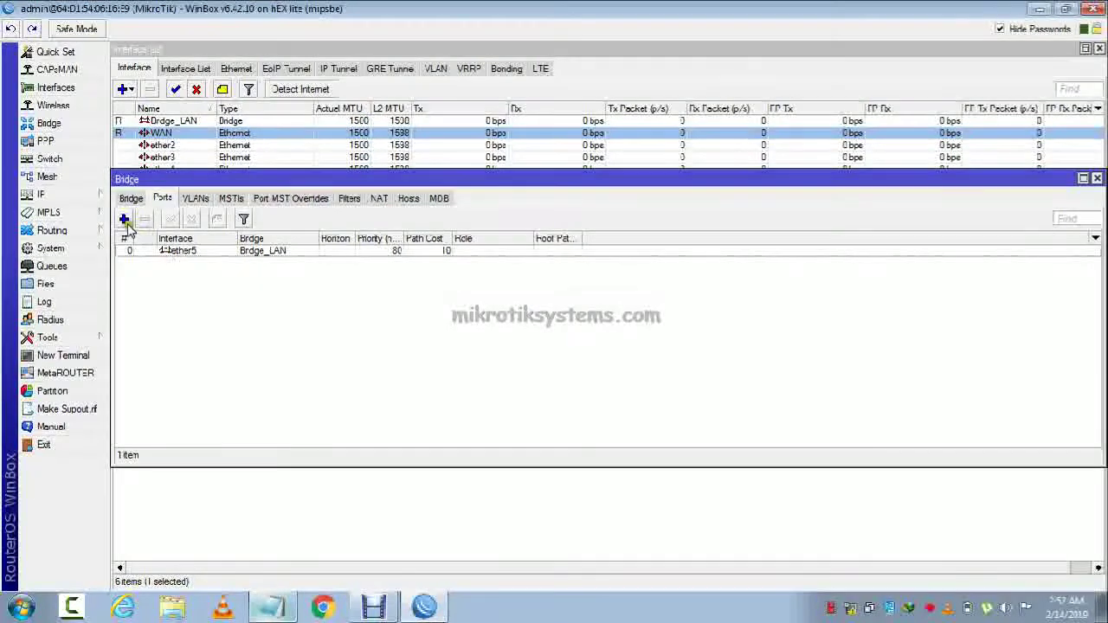
After the router disconnects mid-edit, relaunch WinBox and reconnect to the router.
{"action": "left_click", "coordinate": [124, 219]}
{"action": "left_click", "coordinate": [524, 174]}
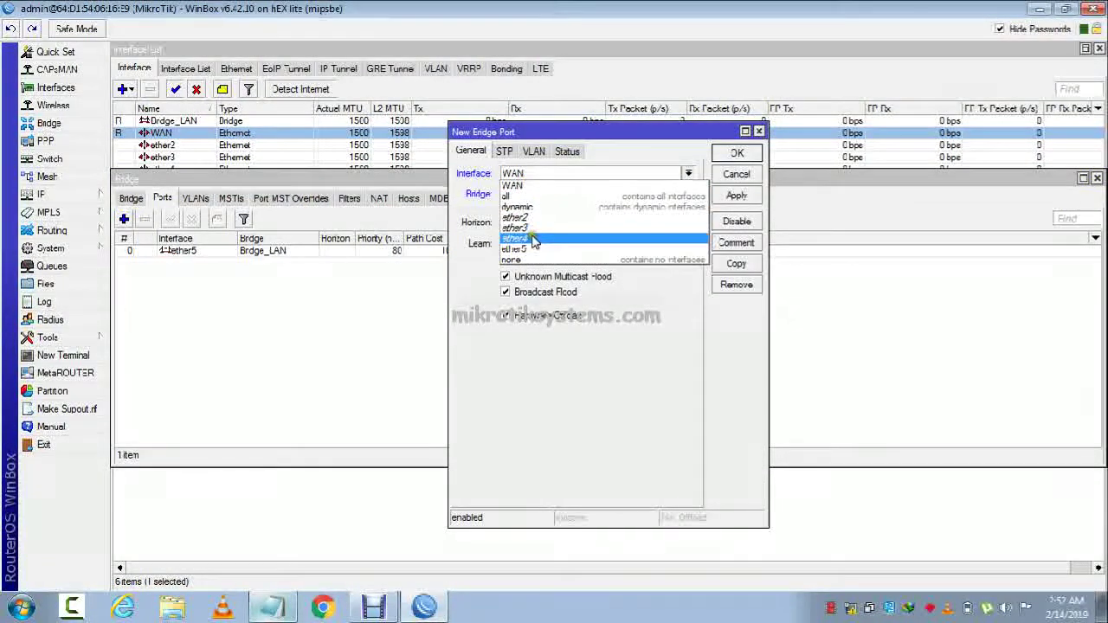
{"action": "left_click", "coordinate": [535, 239]}
{"action": "left_click", "coordinate": [589, 319]}
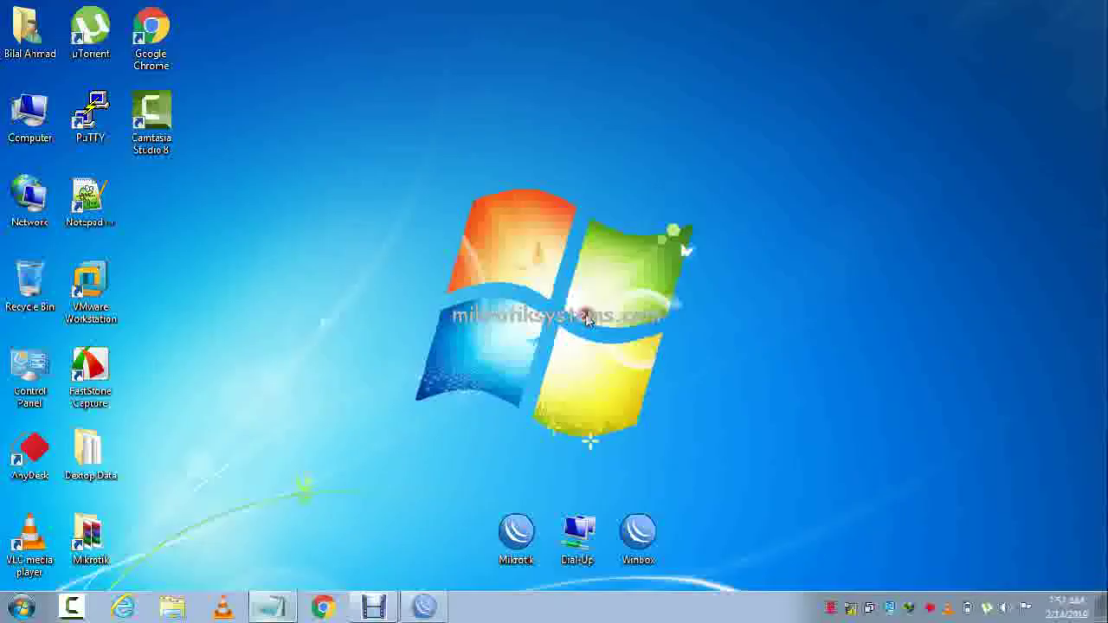
{"action": "double_click", "coordinate": [639, 535]}
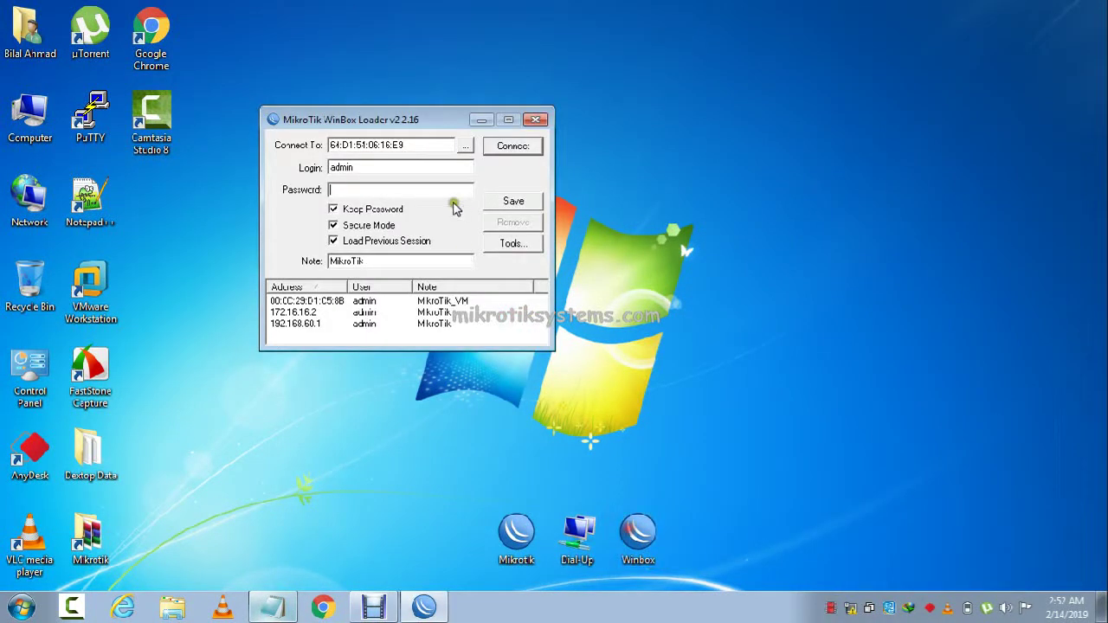
{"action": "left_click", "coordinate": [523, 142]}
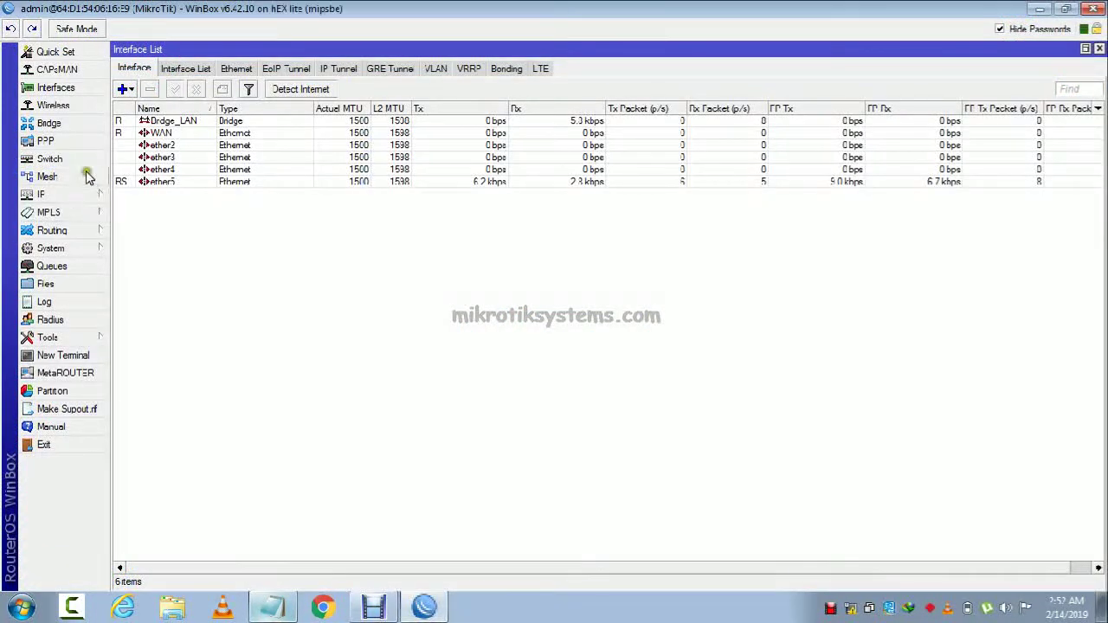
Add ether4 as a Bridge_LAN port in Bridge > Ports.
{"action": "left_click", "coordinate": [97, 127]}
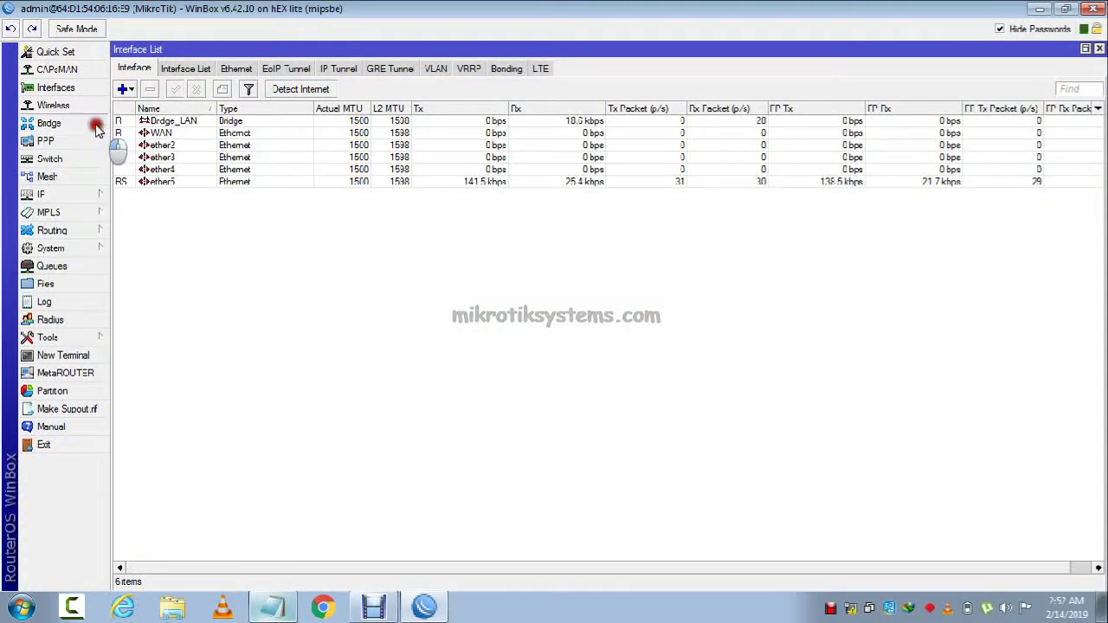
{"action": "left_click", "coordinate": [162, 199]}
{"action": "left_click", "coordinate": [124, 219]}
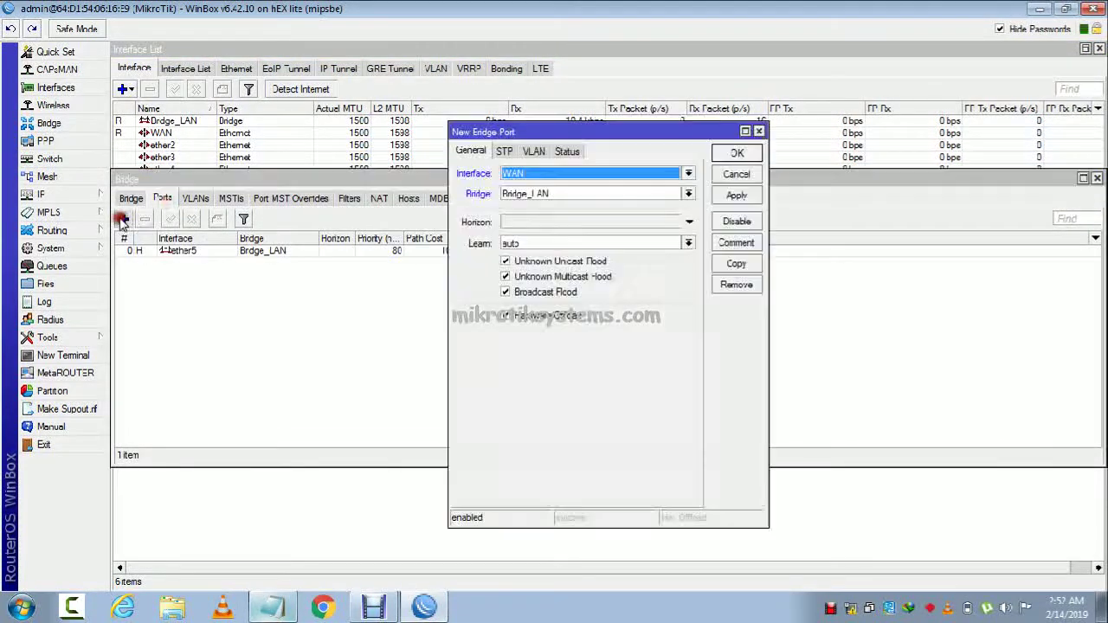
{"action": "left_click", "coordinate": [563, 173]}
{"action": "left_click", "coordinate": [558, 249]}
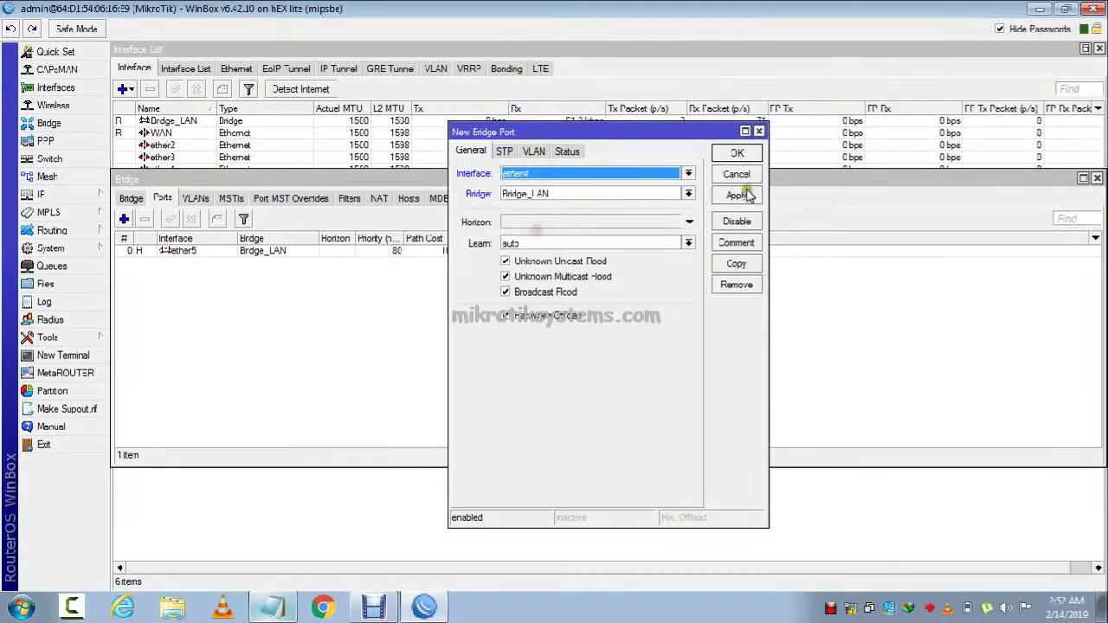
{"action": "left_click", "coordinate": [737, 195]}
{"action": "left_click", "coordinate": [737, 153]}
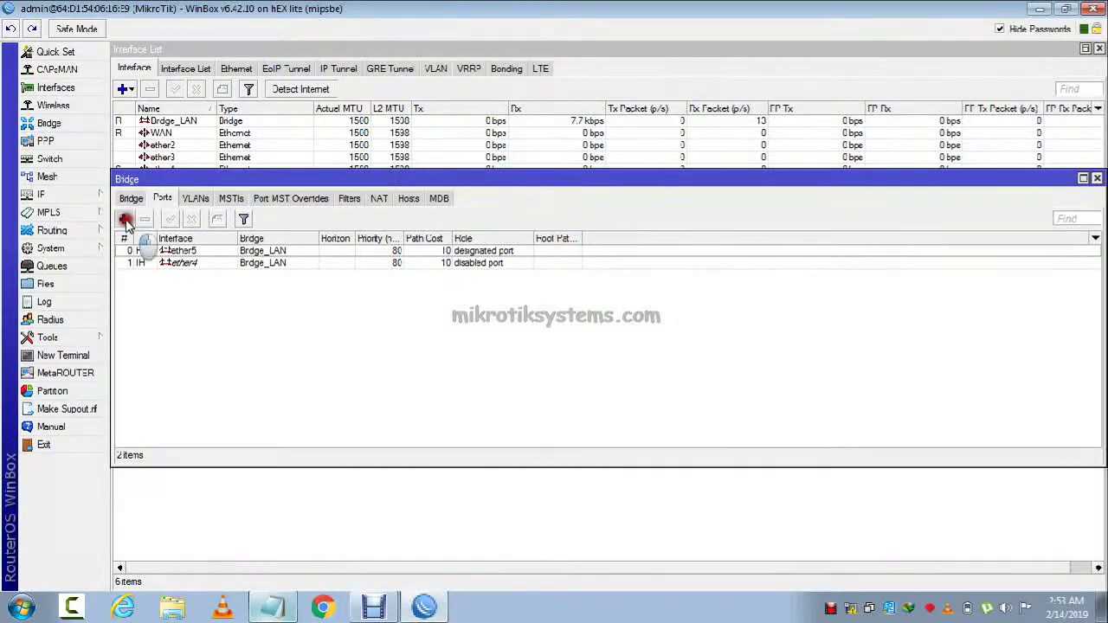
Add ether3 and ether2 as Bridge_LAN ports.
{"action": "left_click", "coordinate": [124, 220]}
{"action": "left_click", "coordinate": [591, 174]}
{"action": "left_click", "coordinate": [596, 203]}
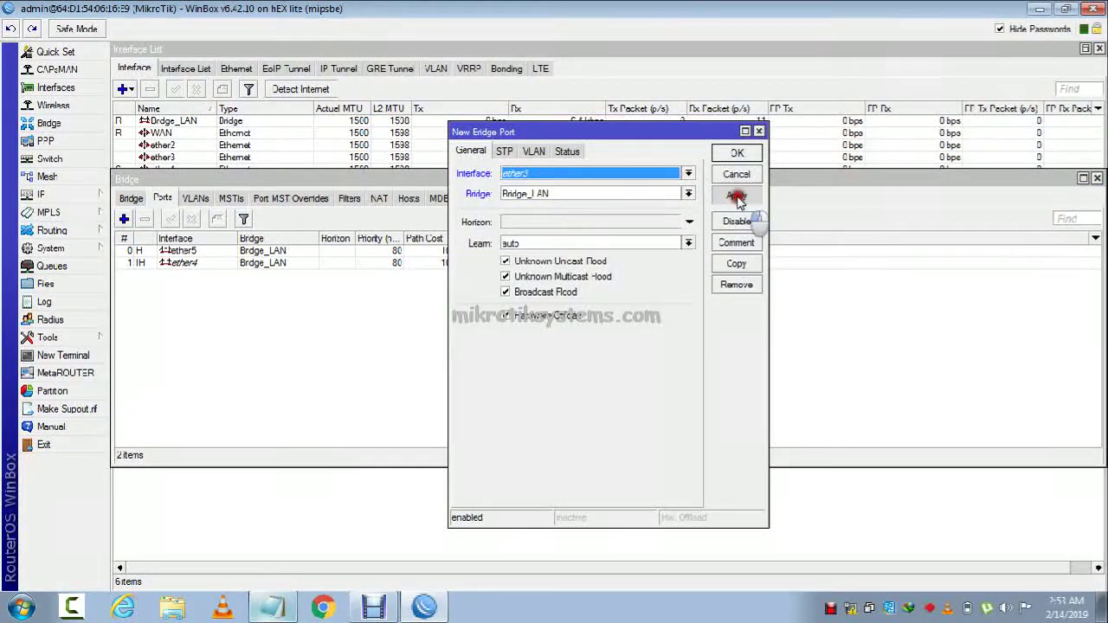
{"action": "left_click", "coordinate": [736, 196]}
{"action": "left_click", "coordinate": [737, 153]}
{"action": "left_click", "coordinate": [124, 219]}
{"action": "left_click", "coordinate": [545, 174]}
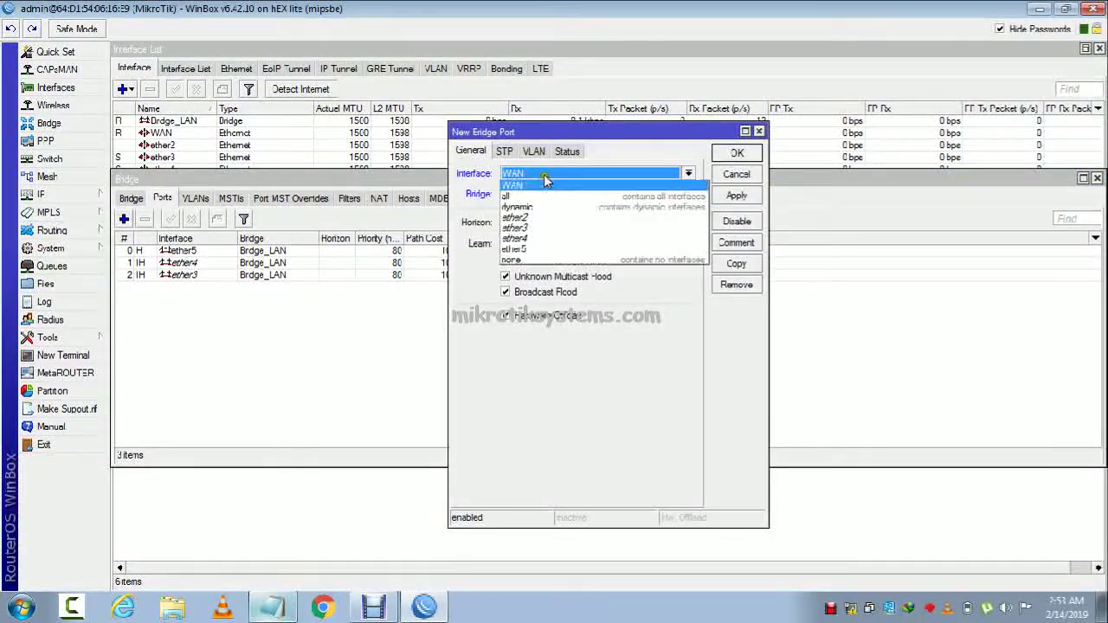
{"action": "left_click", "coordinate": [598, 218]}
{"action": "left_click", "coordinate": [737, 196]}
{"action": "left_click", "coordinate": [730, 154]}
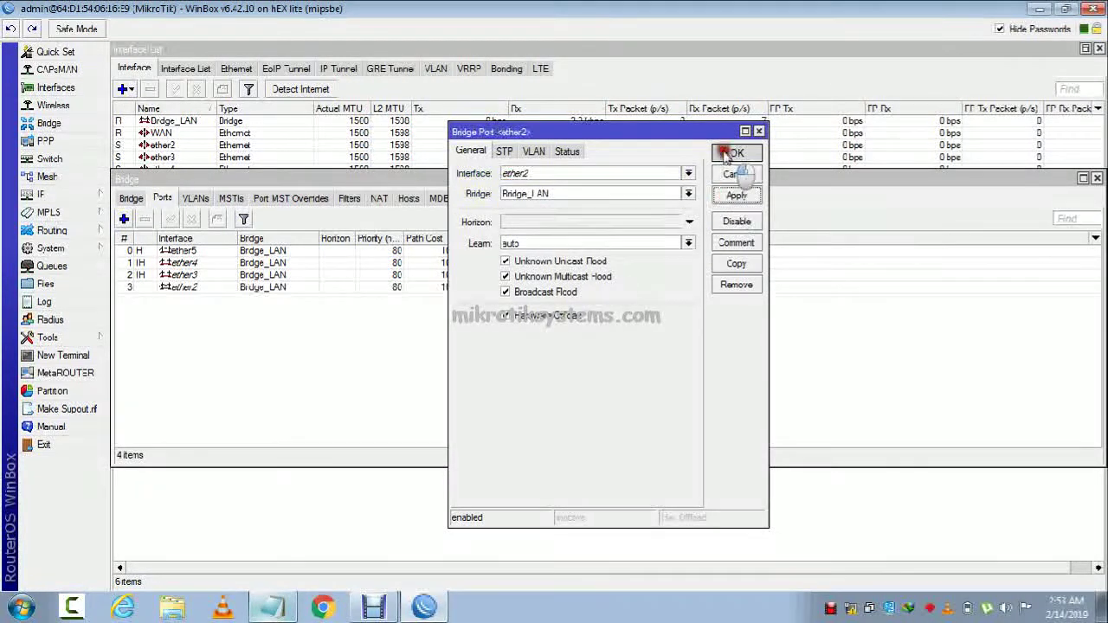
Sort and check the ether2, ether3 and ether4 ports, then close the Bridge window.
{"action": "left_click", "coordinate": [203, 249]}
{"action": "left_click", "coordinate": [204, 241]}
{"action": "left_click", "coordinate": [204, 249]}
{"action": "left_click", "coordinate": [203, 261]}
{"action": "left_click", "coordinate": [201, 272]}
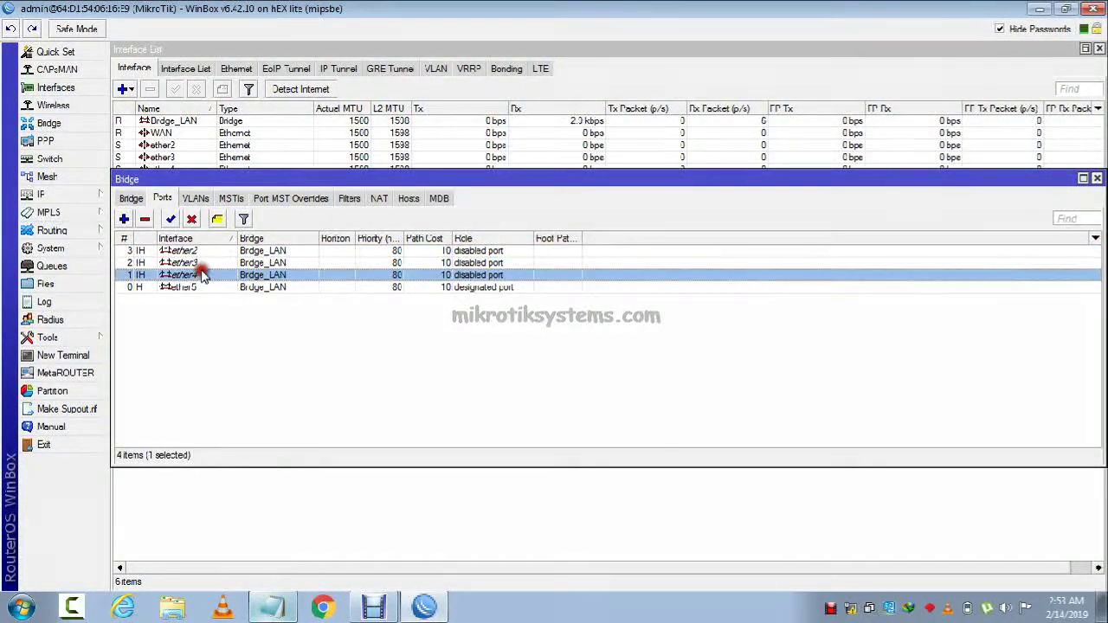
{"action": "double_click", "coordinate": [201, 273]}
{"action": "left_click", "coordinate": [725, 171]}
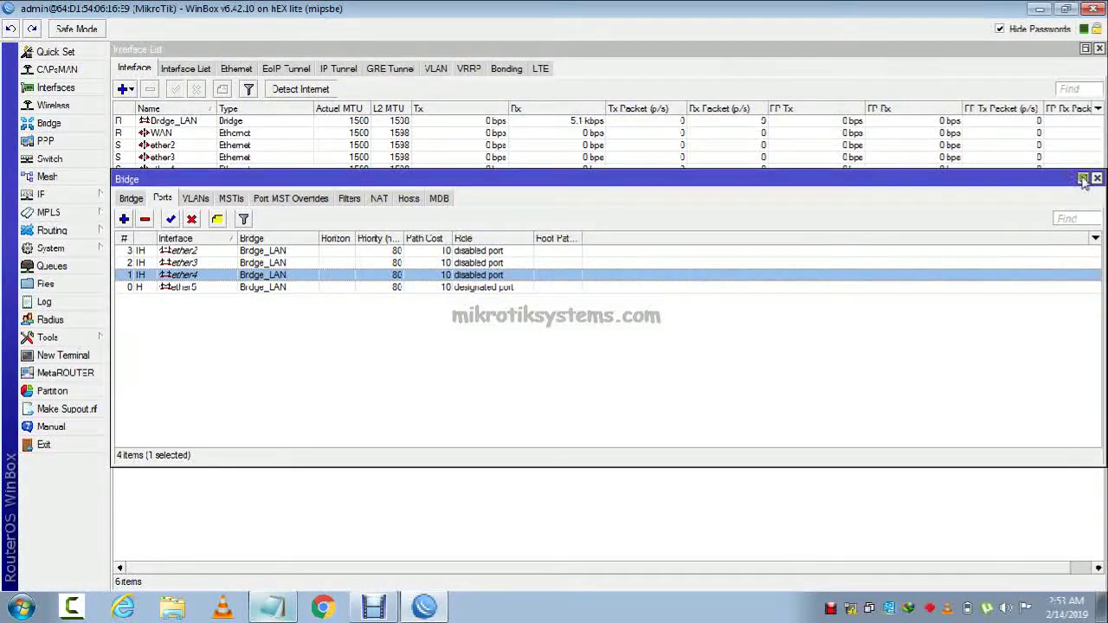
{"action": "left_click", "coordinate": [1097, 178]}
Add the WAN address on the 192.168.10 network in IP > Addresses.
{"action": "left_click", "coordinate": [87, 195]}
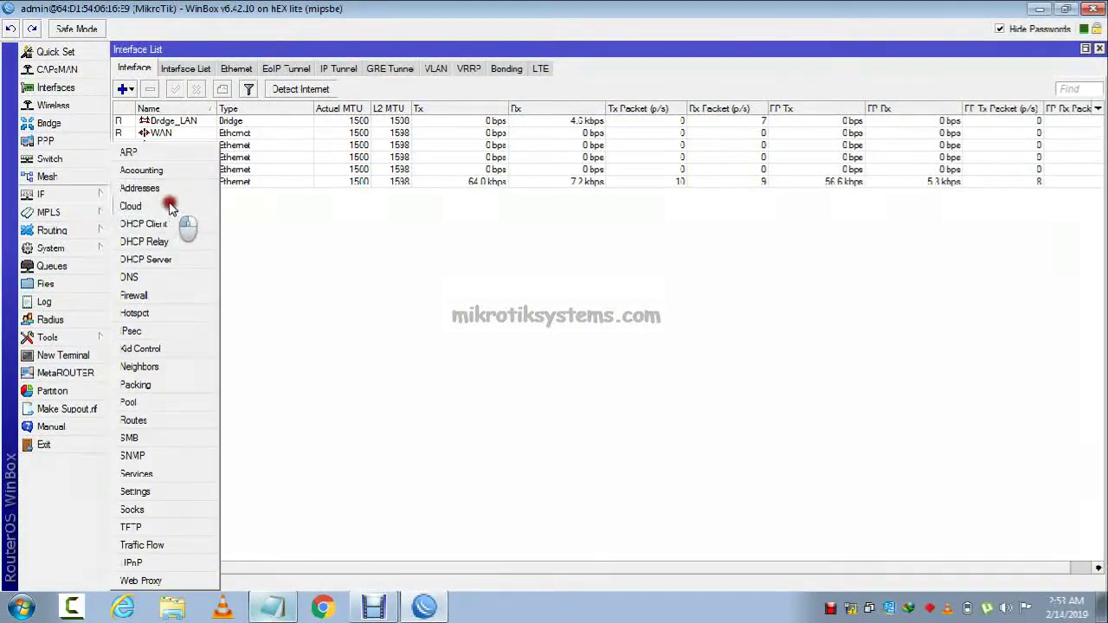
{"action": "left_click", "coordinate": [171, 189]}
{"action": "left_click", "coordinate": [487, 209]}
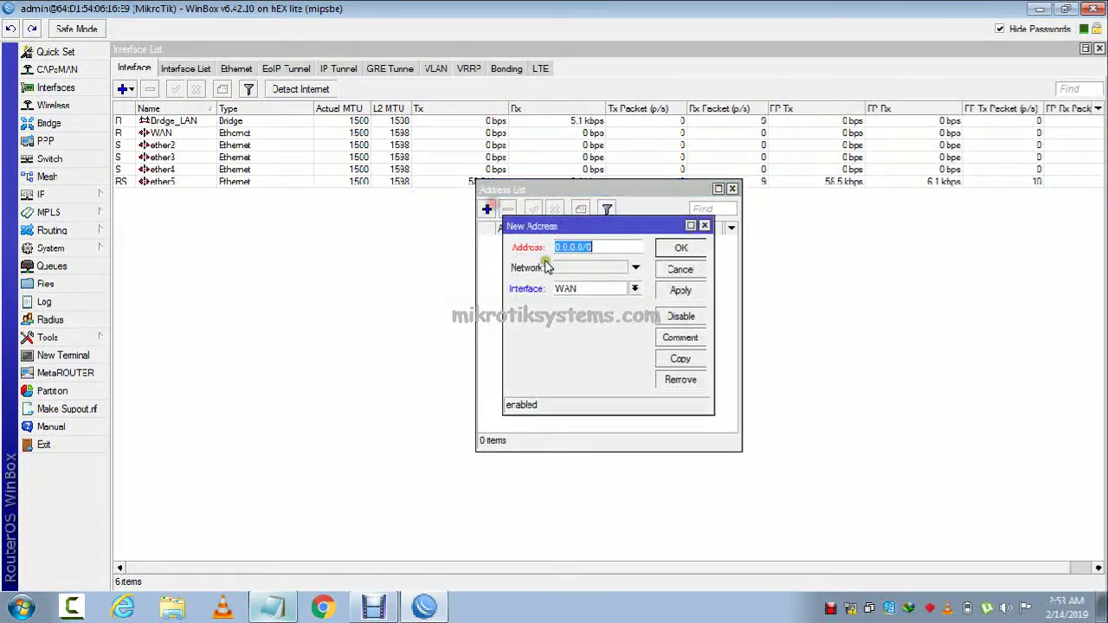
{"action": "type", "text": "192.168"}
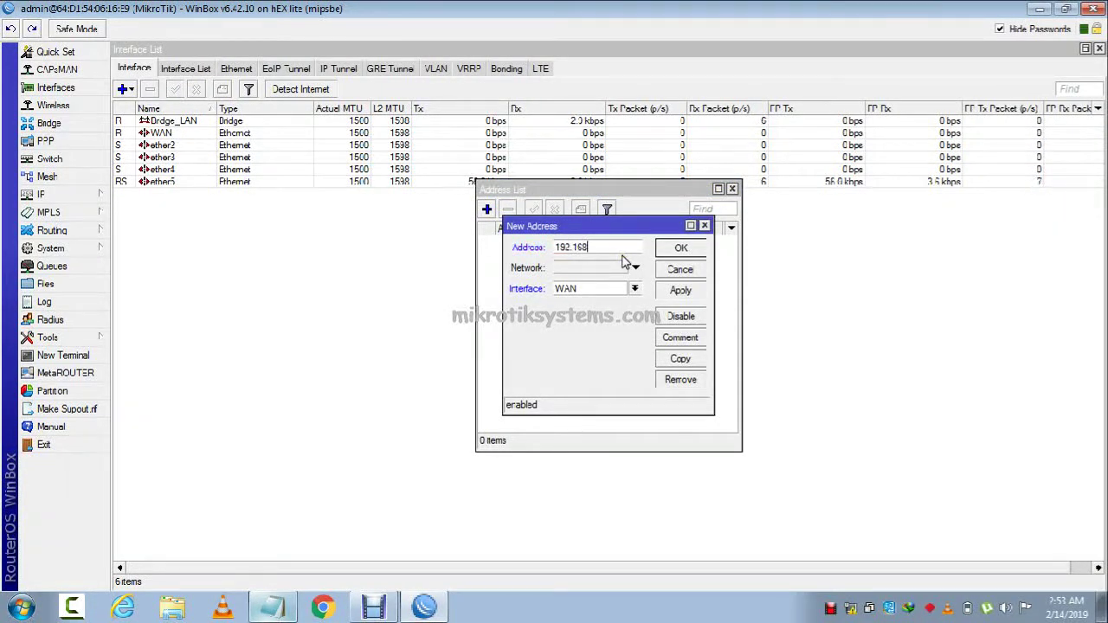
{"action": "type", "text": ".10.1"}
{"action": "type", "text": "54/2"}
{"action": "left_click", "coordinate": [680, 291]}
{"action": "left_click", "coordinate": [680, 249]}
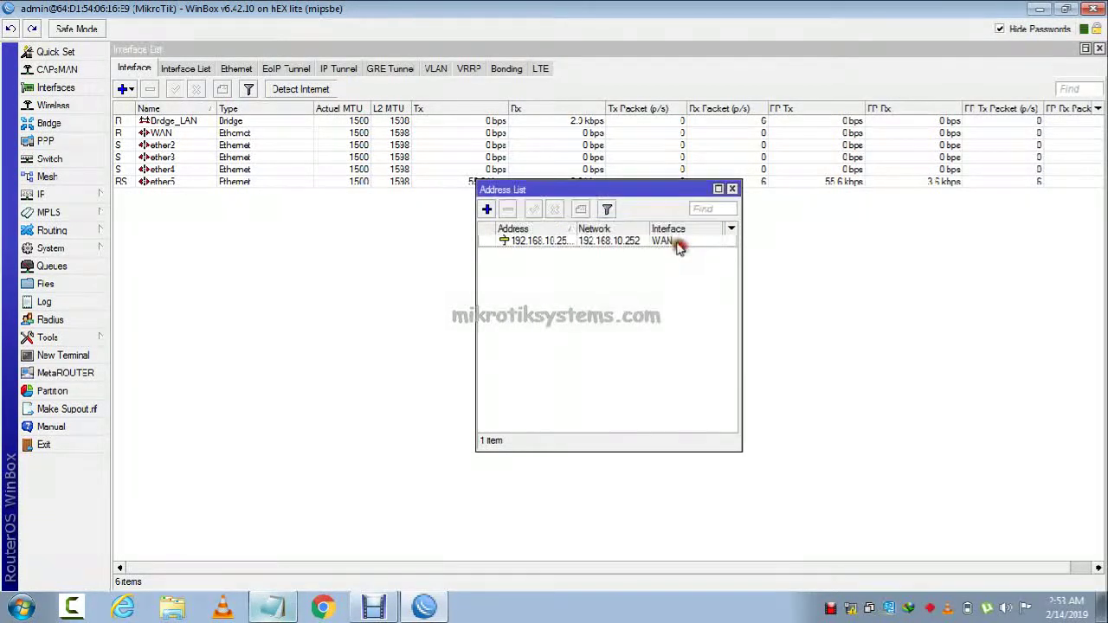
Assign 192.168.20.2/24 to Bridge_LAN, widen the Address column, and close the list.
{"action": "left_click", "coordinate": [486, 210]}
{"action": "type", "text": "1"}
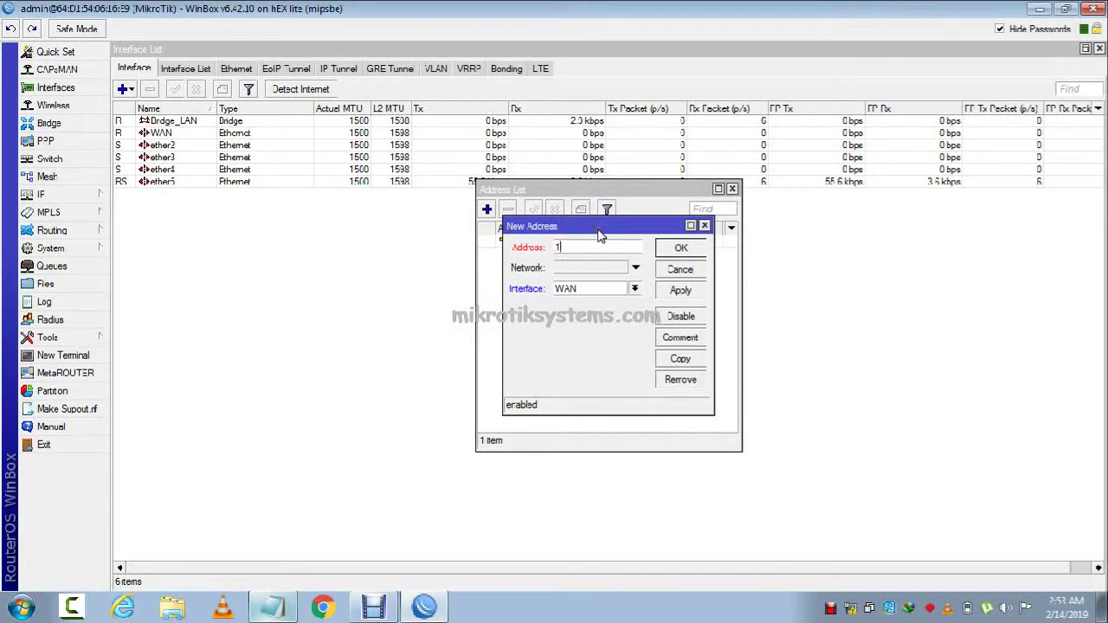
{"action": "type", "text": "92.168.20.2/24"}
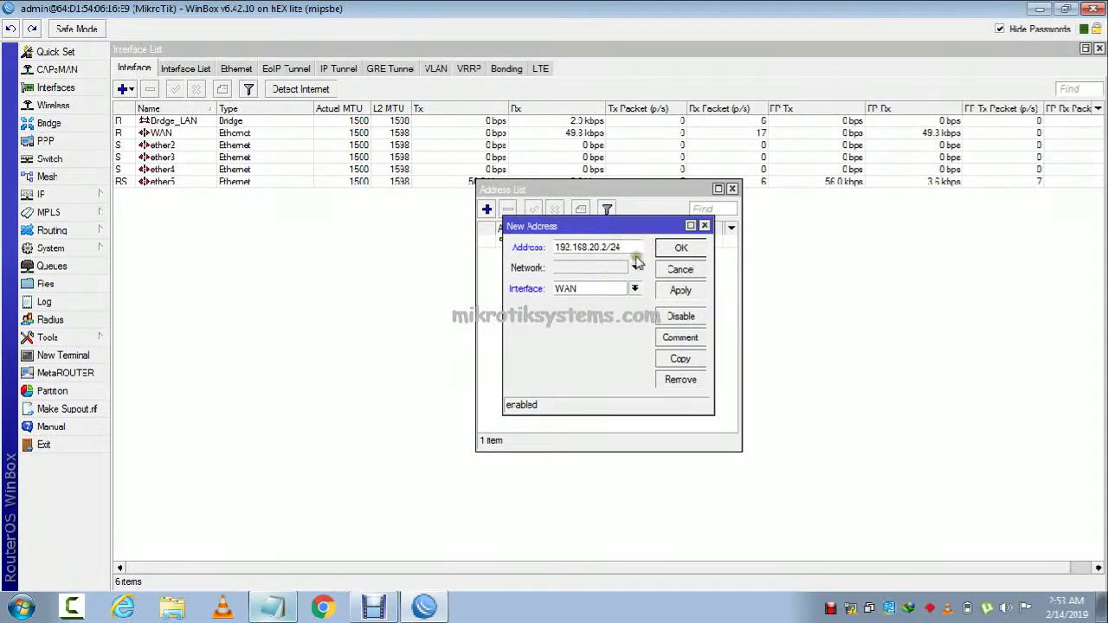
{"action": "left_click", "coordinate": [680, 291]}
{"action": "left_click", "coordinate": [633, 289]}
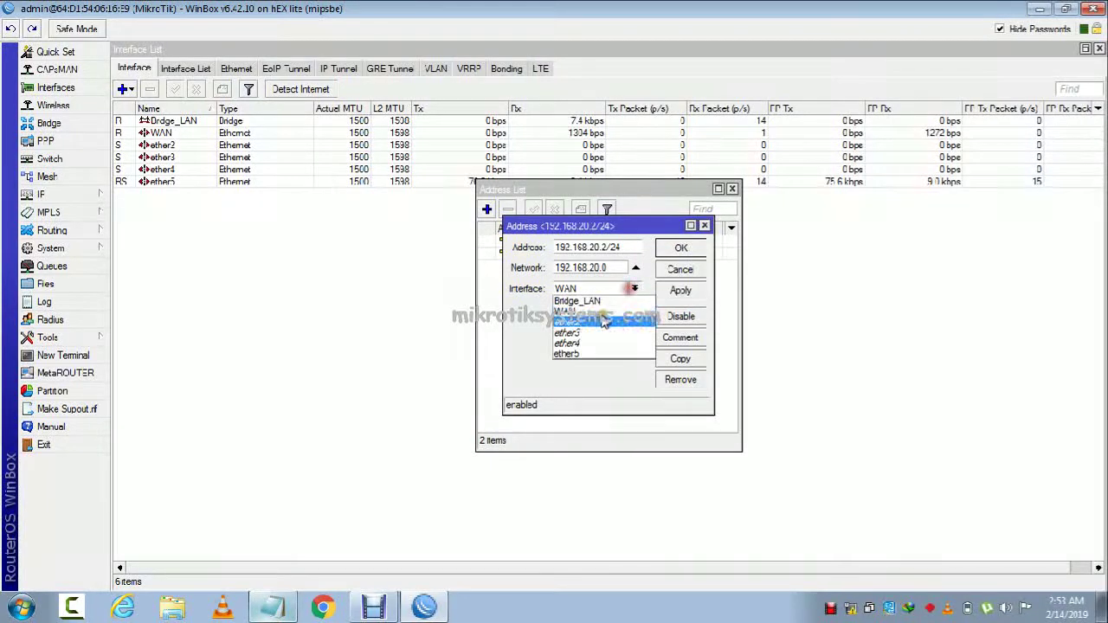
{"action": "left_click", "coordinate": [576, 301]}
{"action": "left_click", "coordinate": [681, 248]}
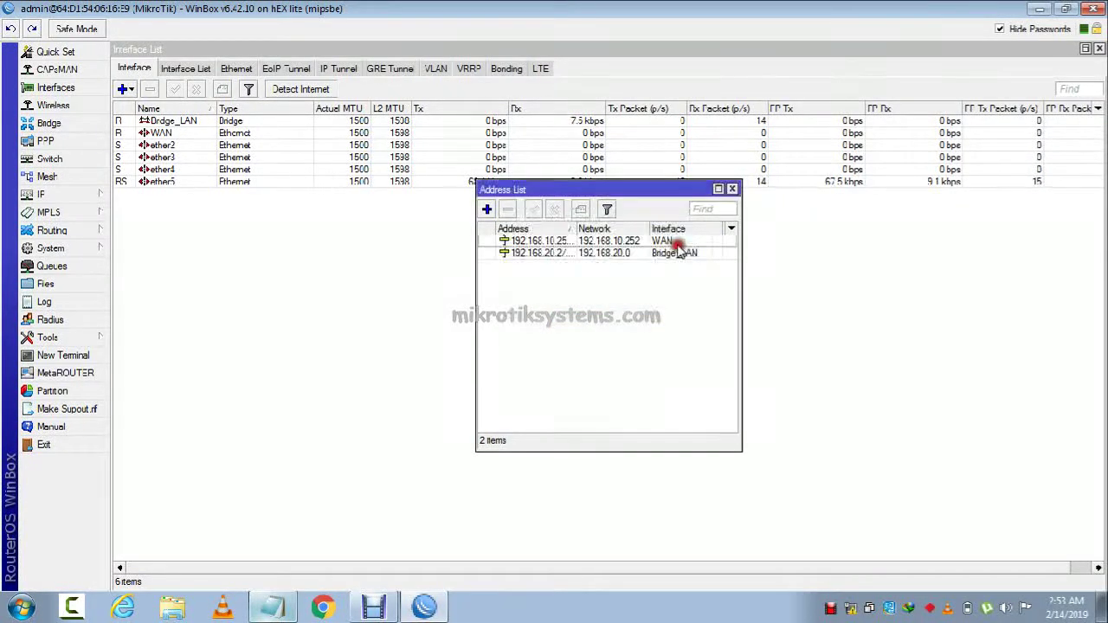
{"action": "left_click_drag", "start_coordinate": [572, 232], "coordinate": [586, 233]}
{"action": "left_click", "coordinate": [732, 190]}
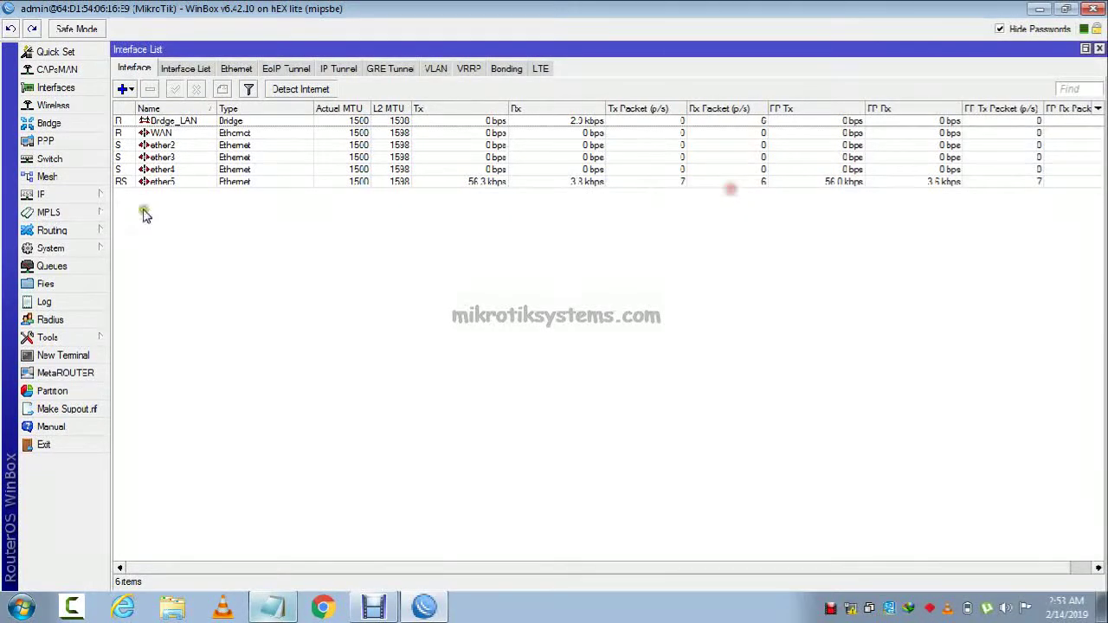
Set DNS servers 8.8.8.8 and 8.8.4.4 and enable Allow Remote Requests.
{"action": "left_click", "coordinate": [52, 195]}
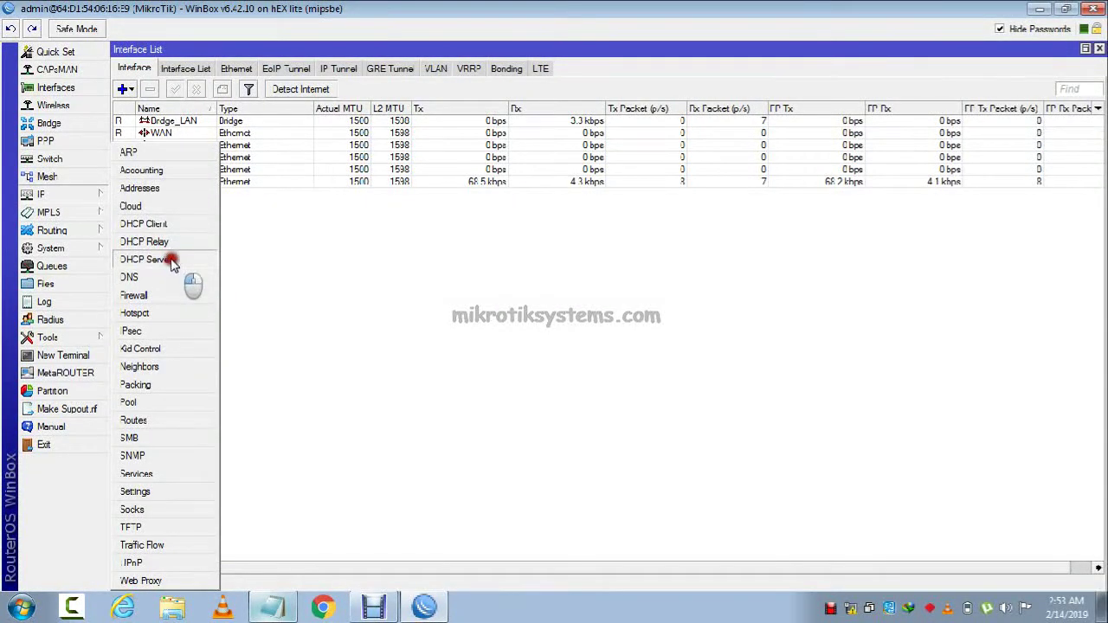
{"action": "left_click", "coordinate": [153, 277]}
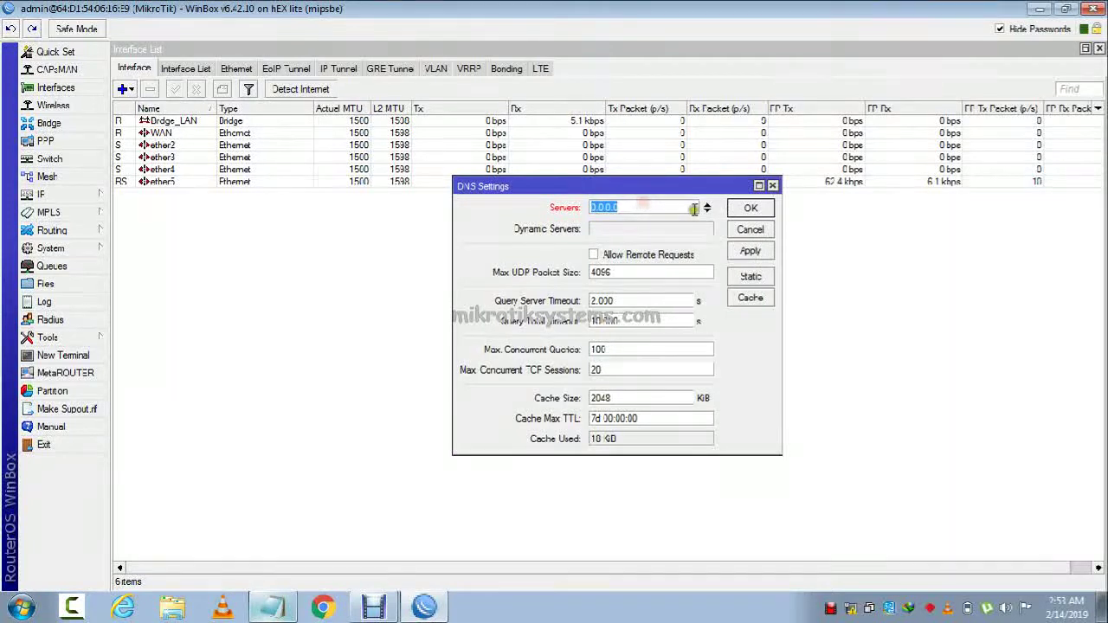
{"action": "type", "text": "8.8.8.8"}
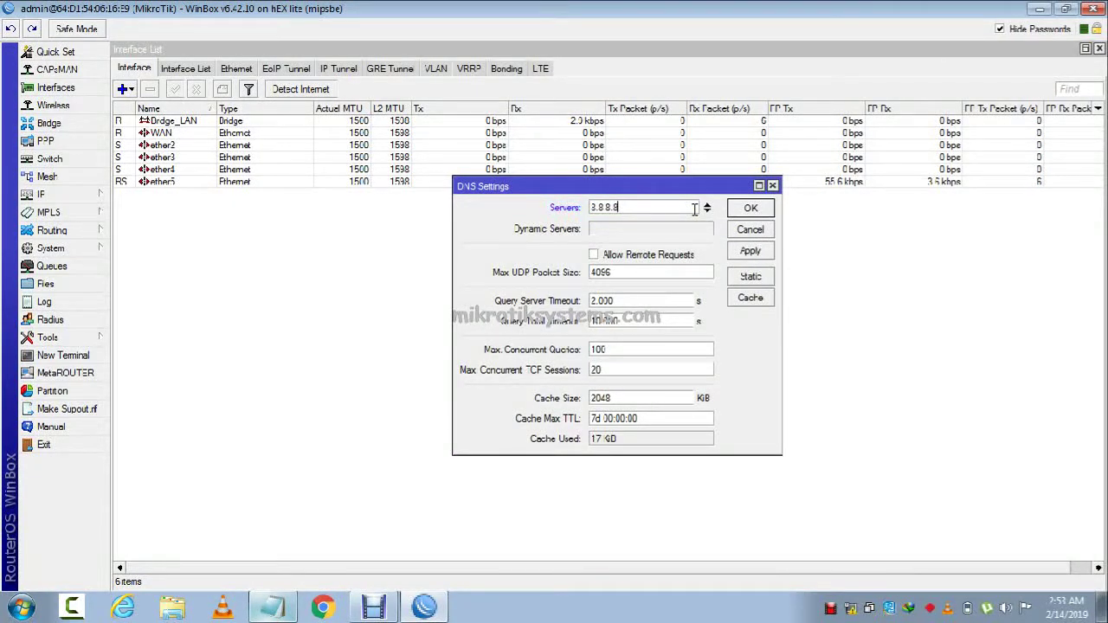
{"action": "left_click", "coordinate": [708, 212]}
{"action": "type", "text": "8.8"}
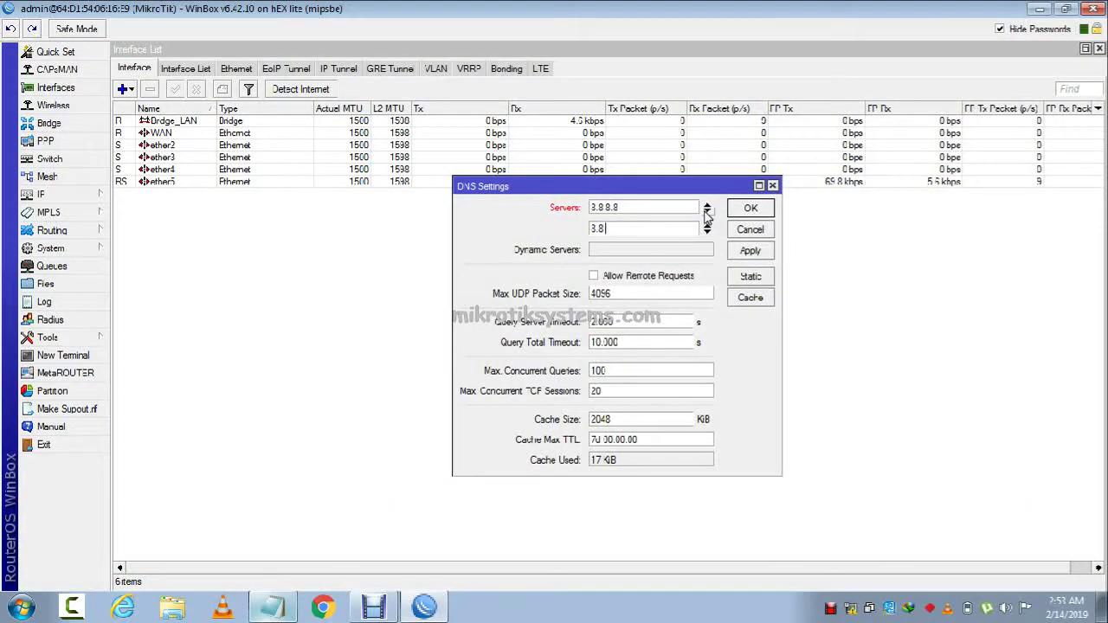
{"action": "left_click", "coordinate": [660, 275]}
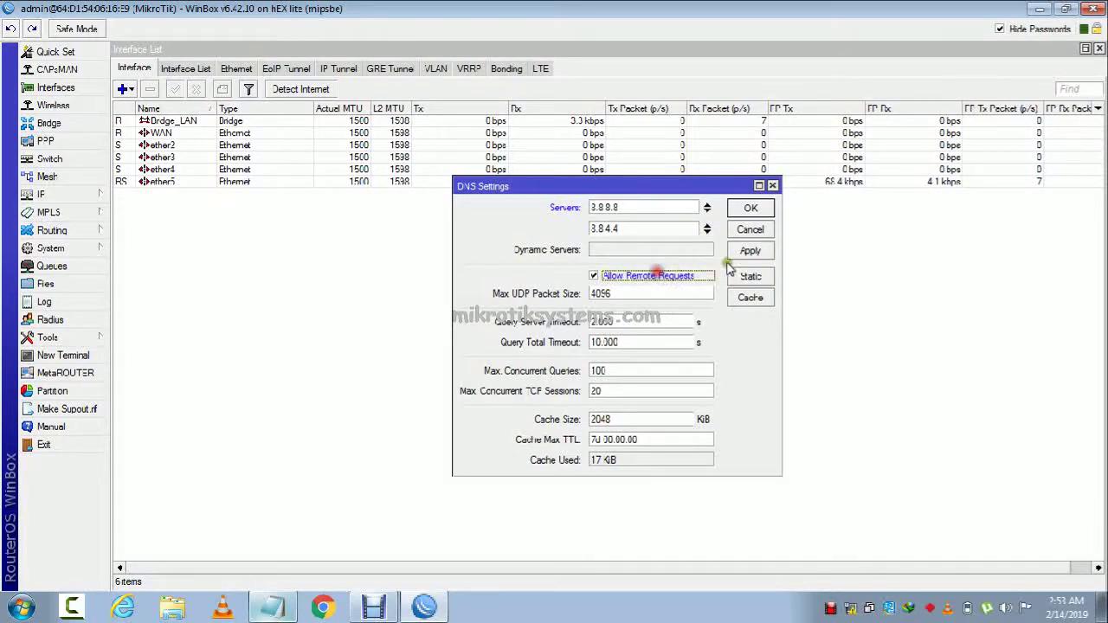
{"action": "left_click", "coordinate": [750, 251]}
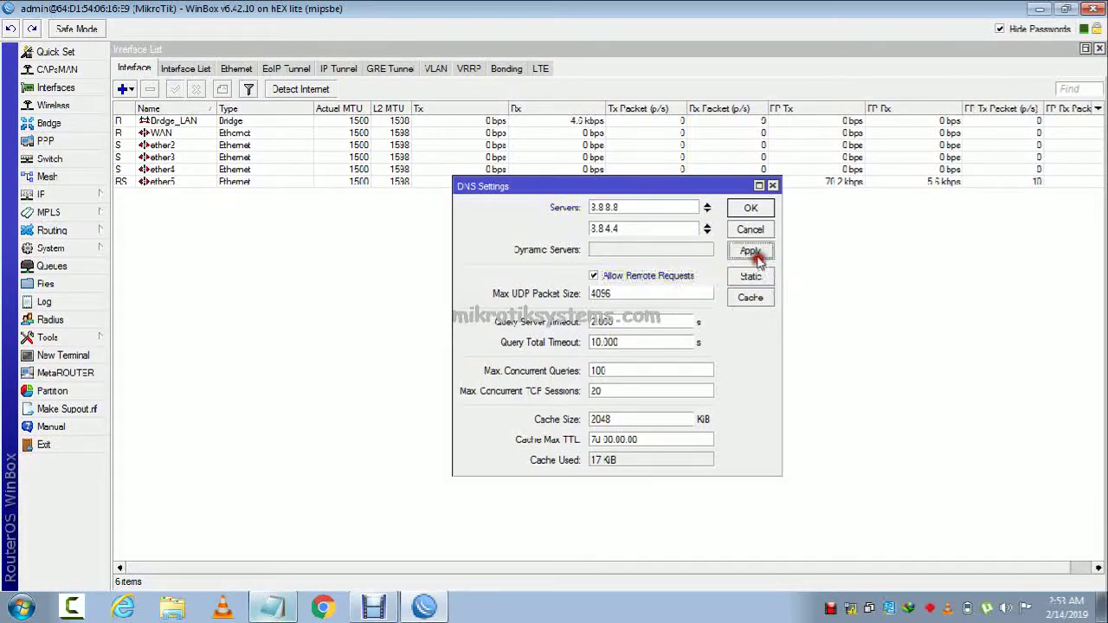
Add a NAT rule with out-interface WAN and action masquerade, then close Firewall.
{"action": "left_click", "coordinate": [43, 194]}
{"action": "left_click", "coordinate": [162, 293]}
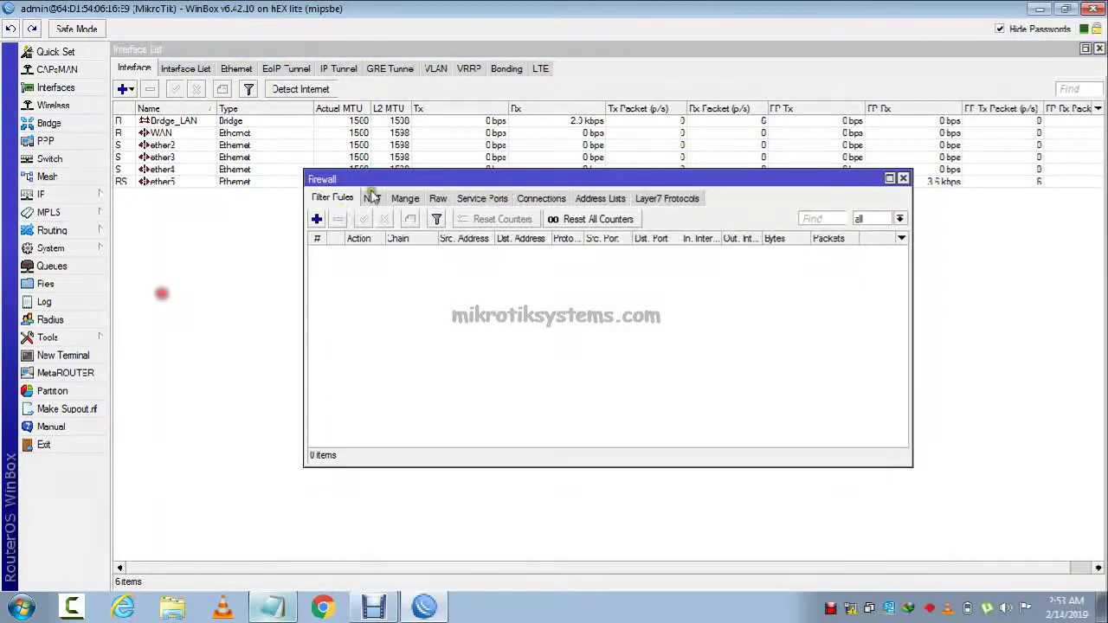
{"action": "left_click", "coordinate": [370, 196]}
{"action": "left_click", "coordinate": [316, 218]}
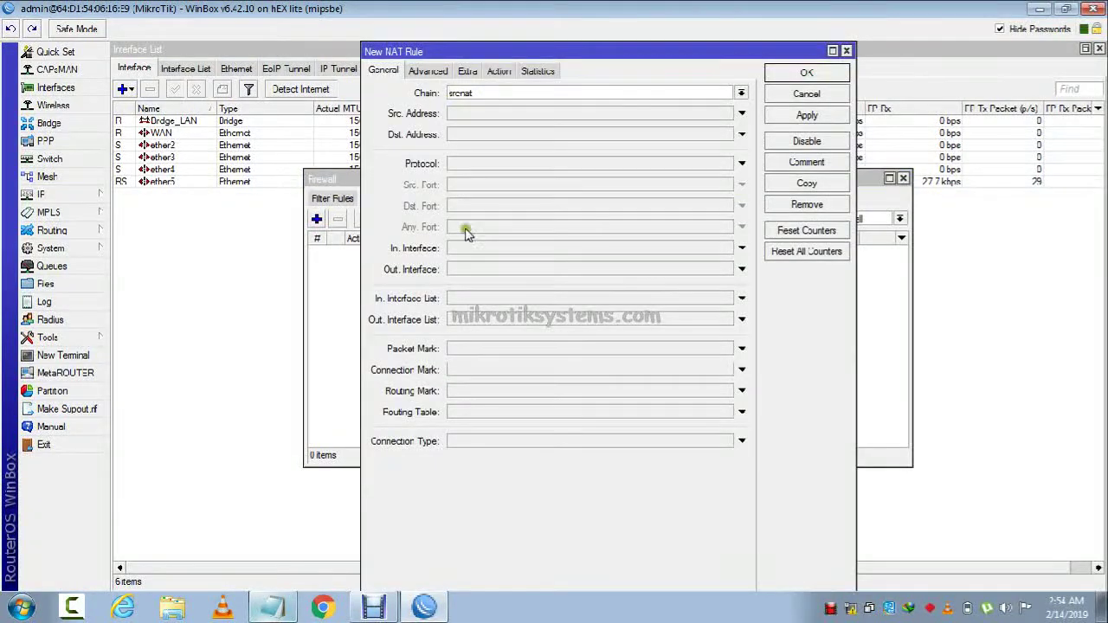
{"action": "left_click", "coordinate": [471, 270]}
{"action": "left_click", "coordinate": [496, 73]}
{"action": "left_click", "coordinate": [495, 91]}
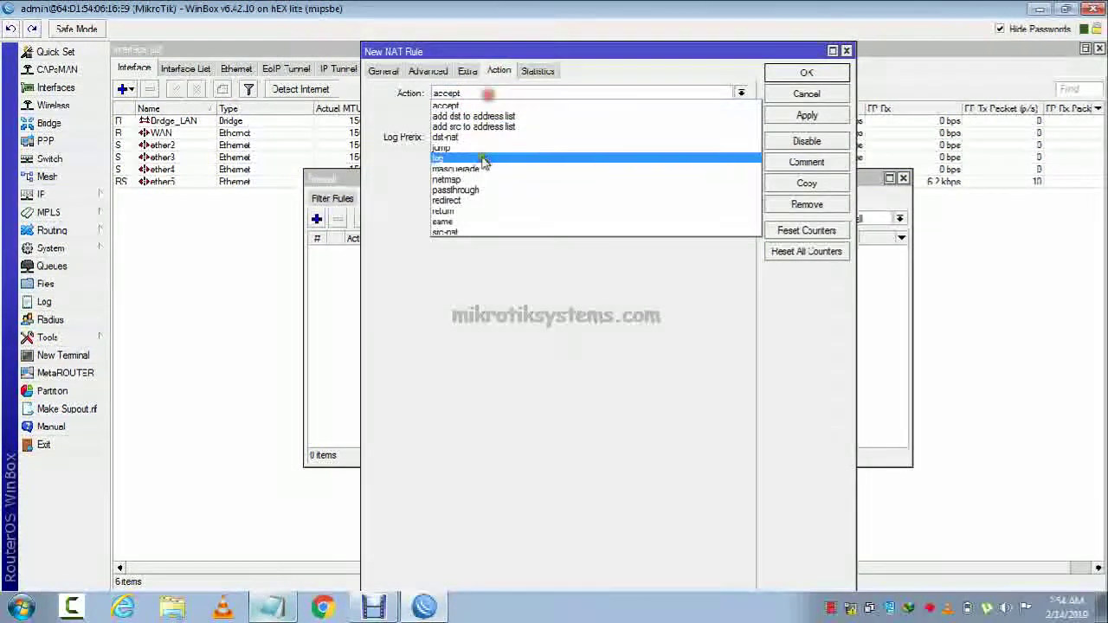
{"action": "left_click", "coordinate": [485, 159]}
{"action": "left_click", "coordinate": [784, 115]}
{"action": "left_click", "coordinate": [782, 76]}
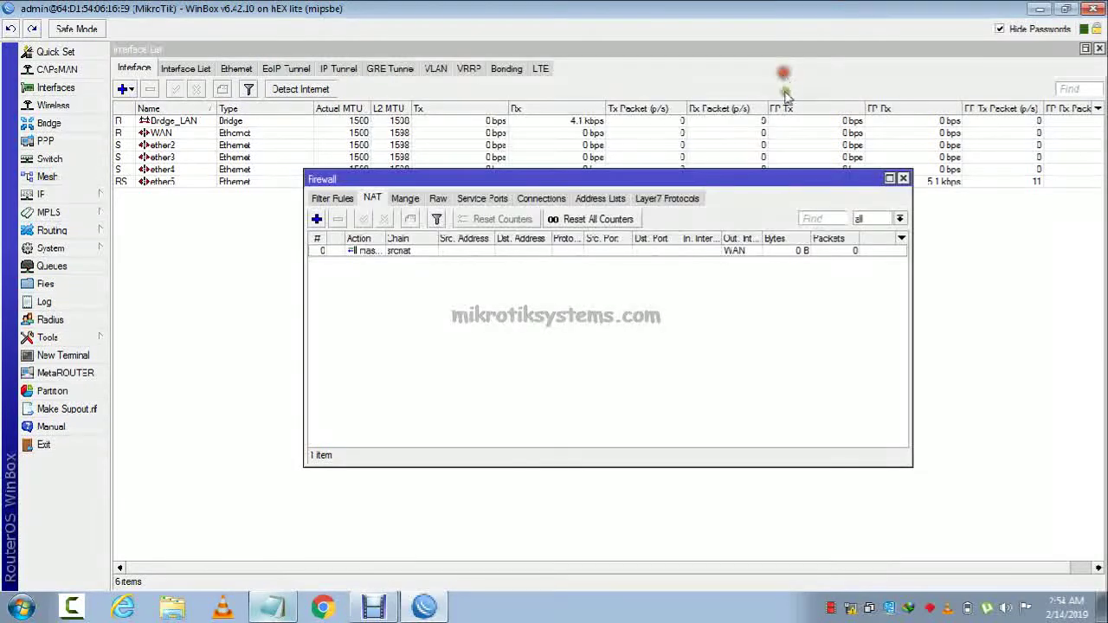
{"action": "left_click", "coordinate": [903, 178]}
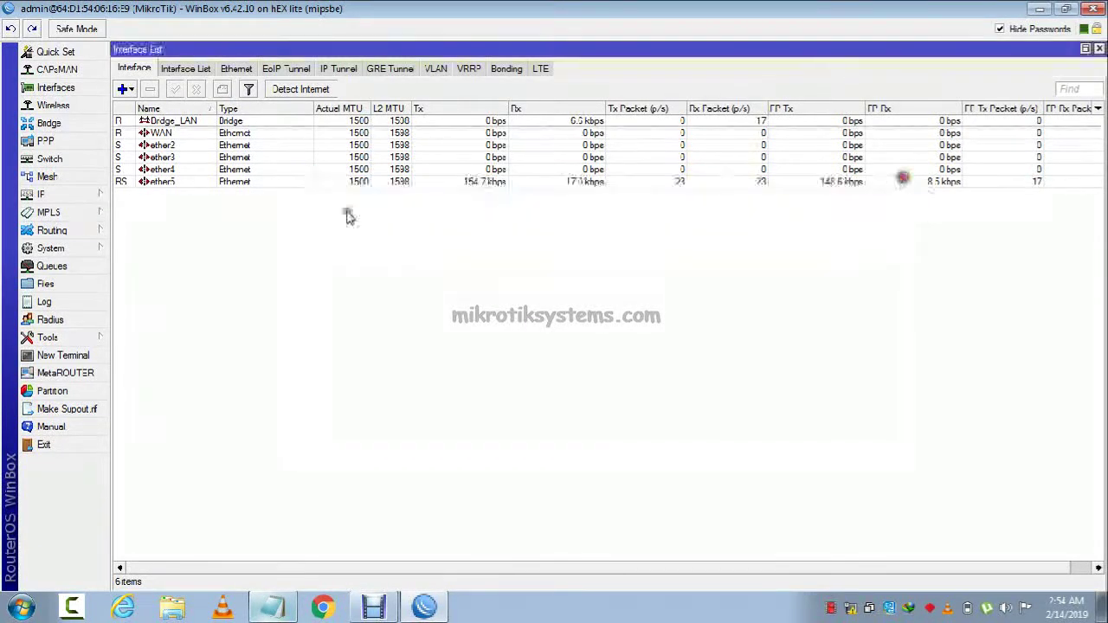
Add a static default route 0.0.0.0/0 with gateway 192.168.10.1.
{"action": "left_click", "coordinate": [69, 192]}
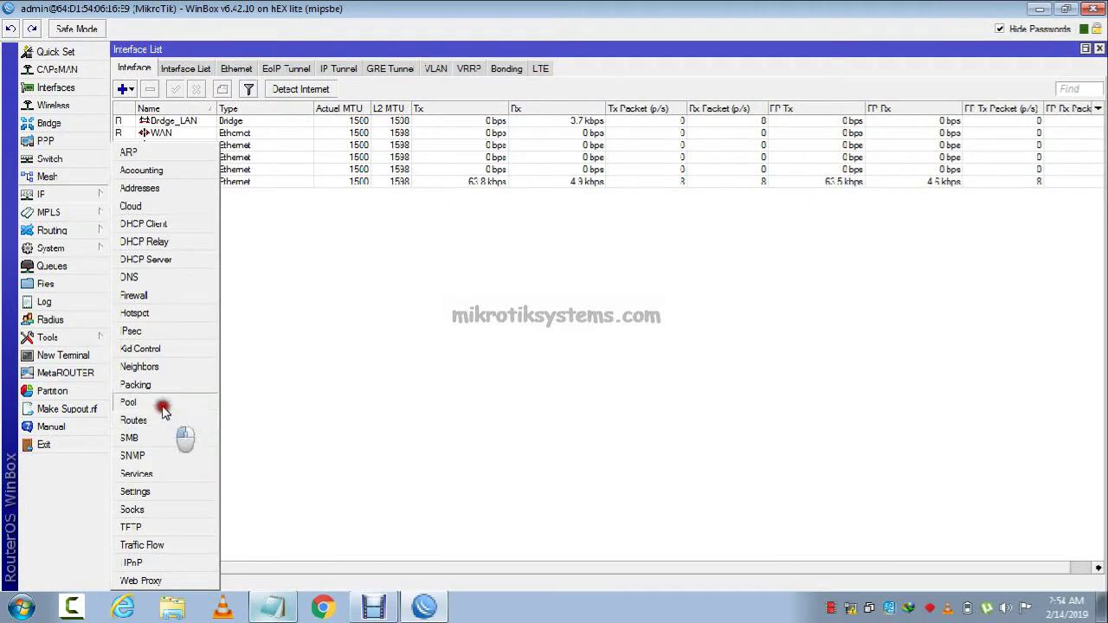
{"action": "left_click", "coordinate": [187, 422]}
{"action": "left_click", "coordinate": [344, 219]}
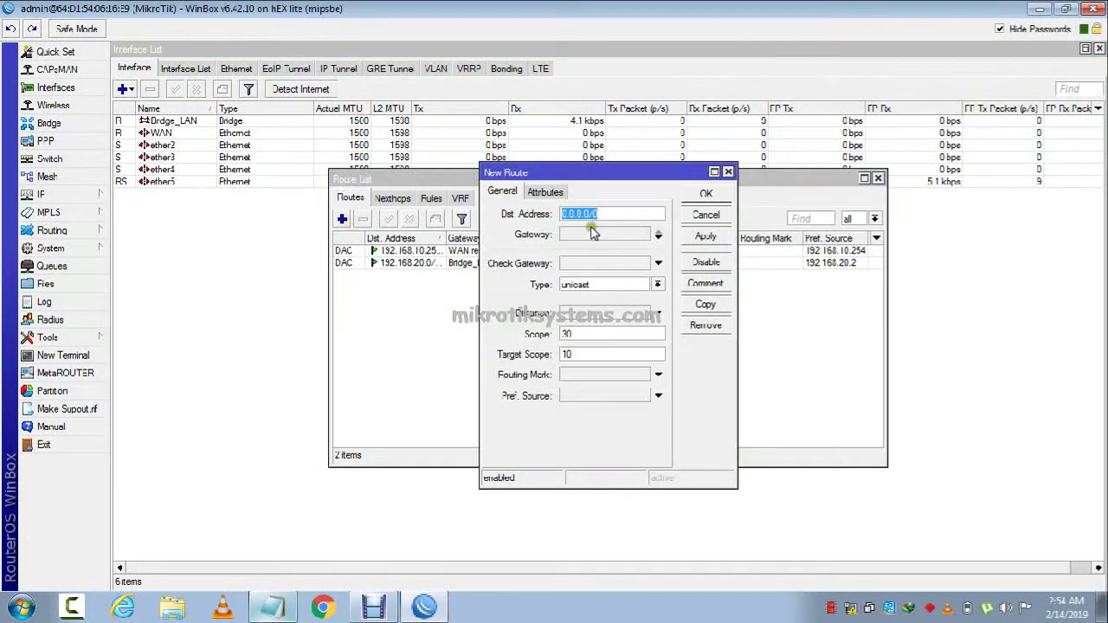
{"action": "key", "text": "Tab"}
{"action": "type", "text": "192.1"}
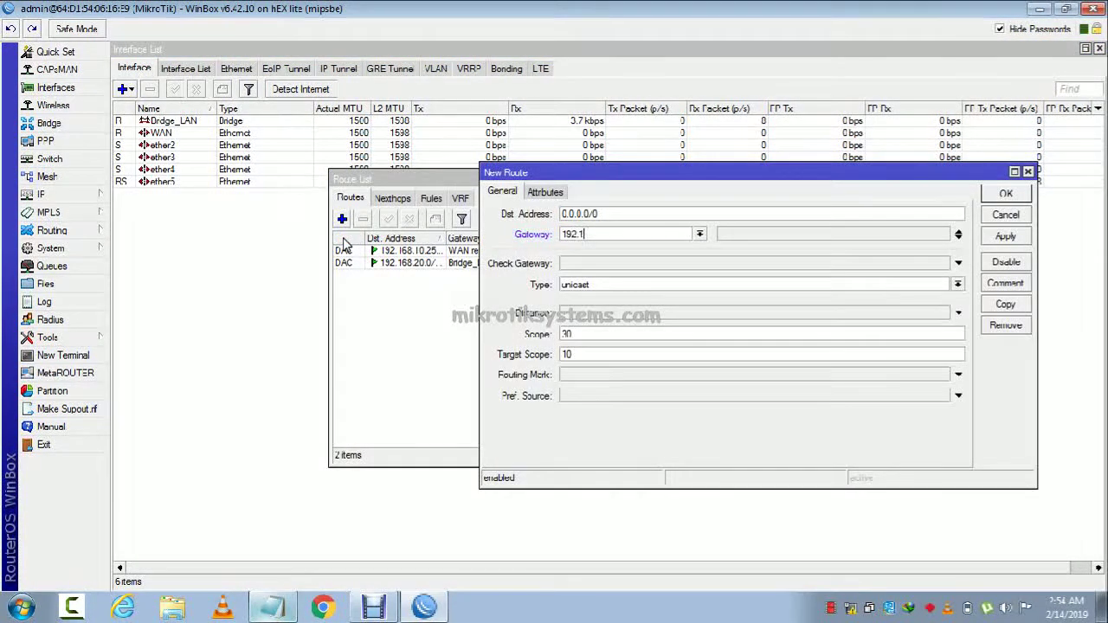
{"action": "type", "text": "68.10.1"}
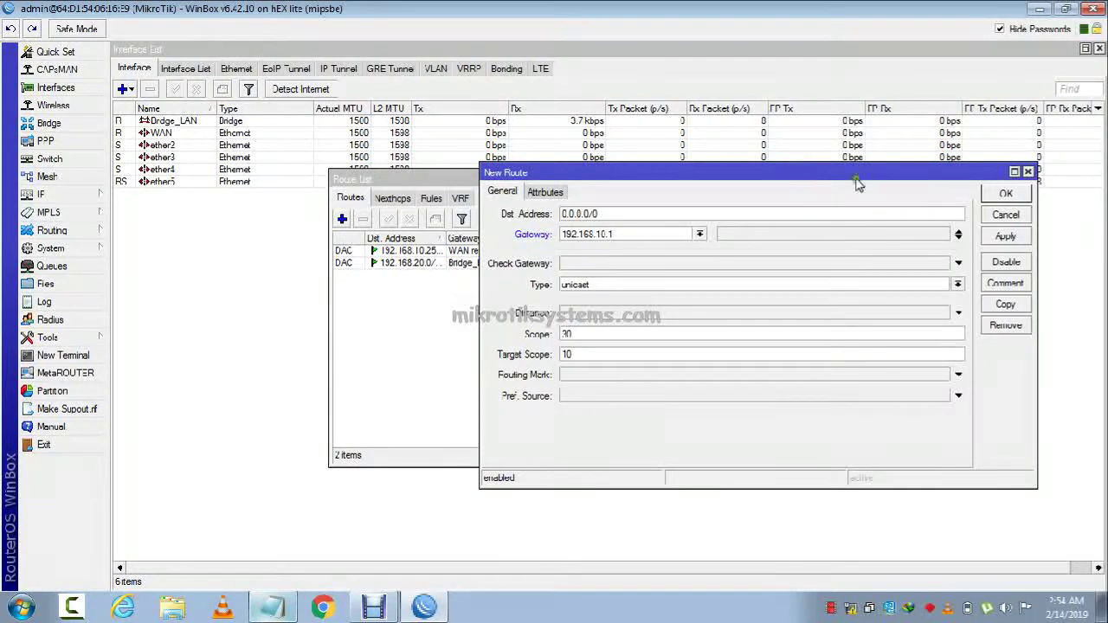
{"action": "left_click", "coordinate": [1006, 235]}
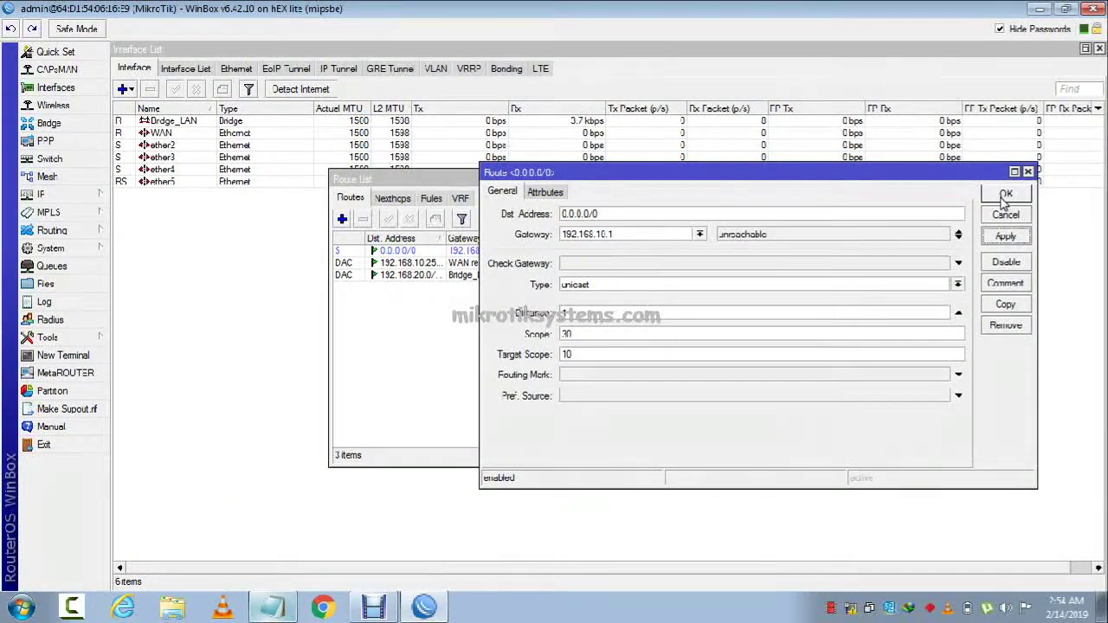
{"action": "left_click", "coordinate": [1006, 195]}
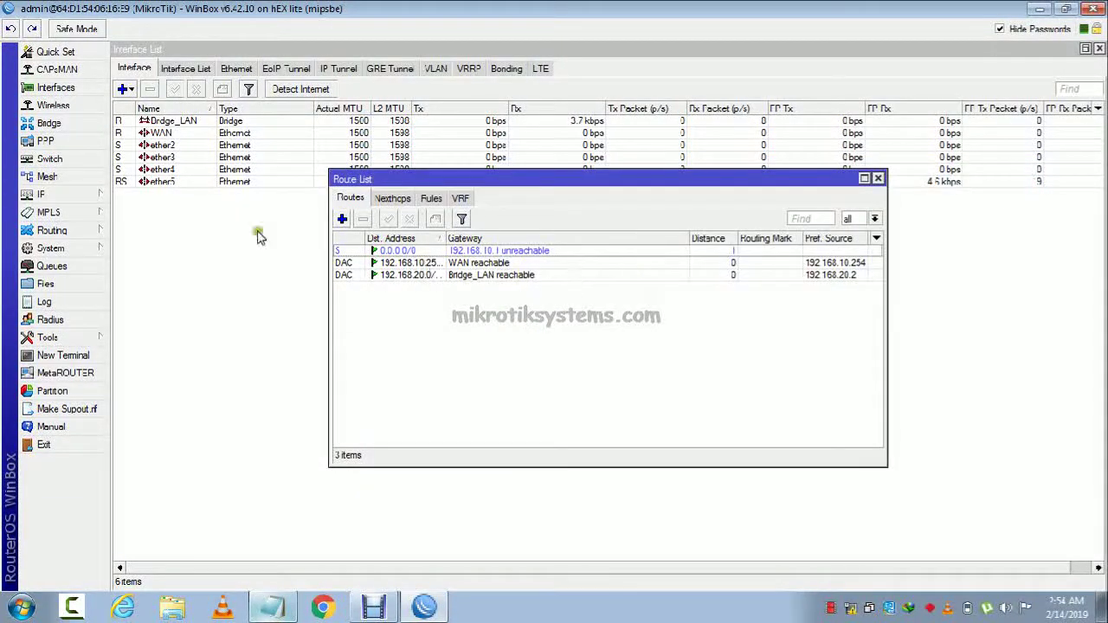
{"action": "left_click", "coordinate": [91, 197]}
Add a DHCP client on the WAN interface.
{"action": "left_click", "coordinate": [177, 227]}
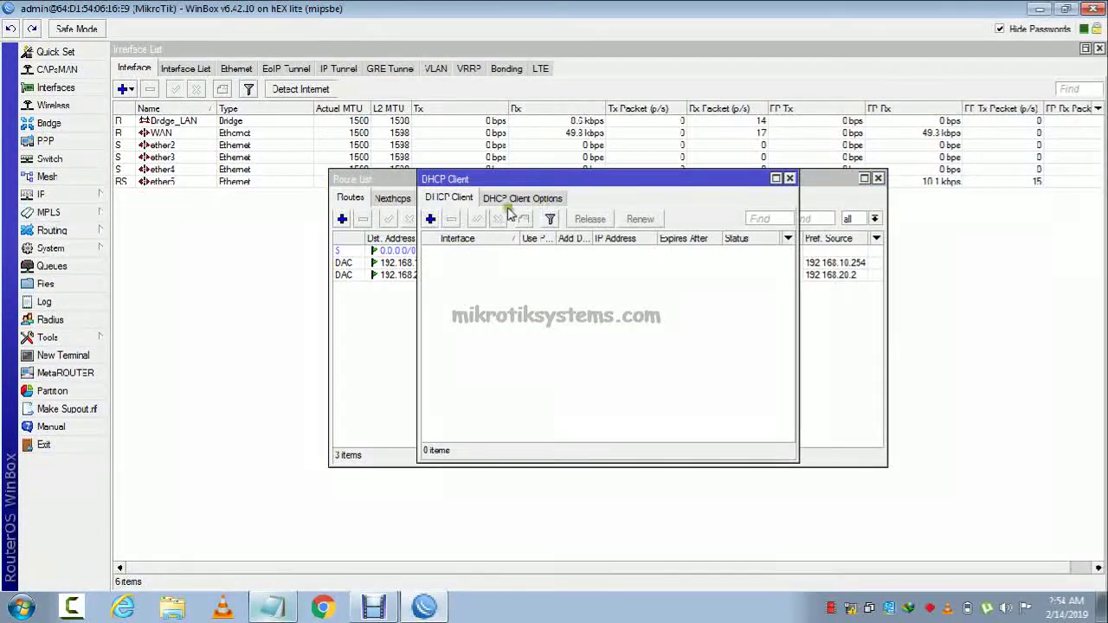
{"action": "left_click", "coordinate": [431, 219]}
{"action": "left_click", "coordinate": [708, 253]}
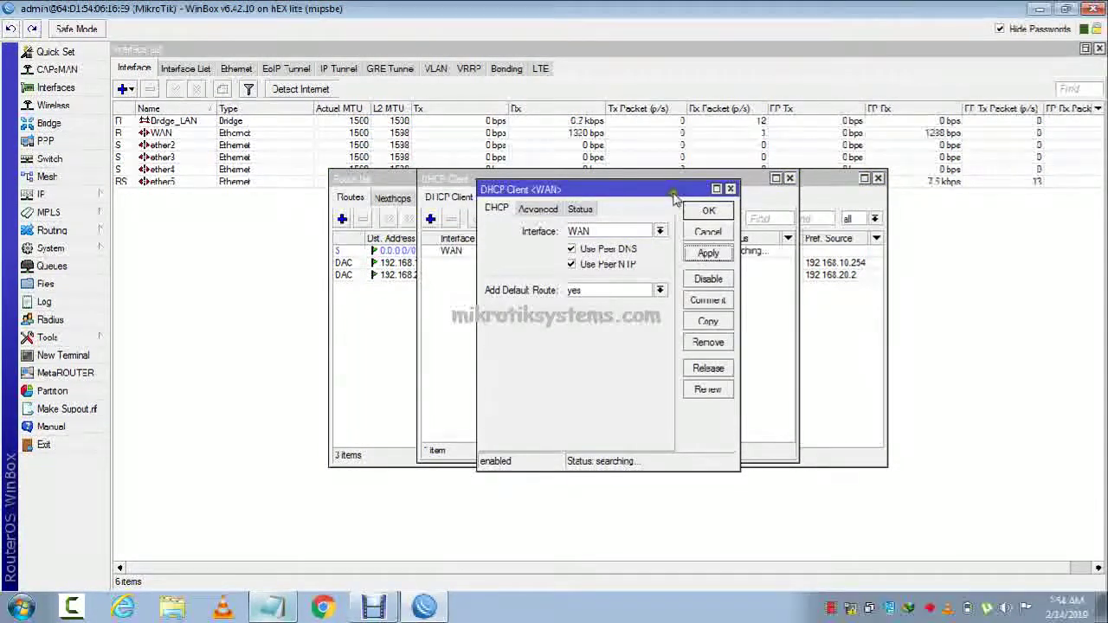
{"action": "left_click_drag", "start_coordinate": [670, 192], "coordinate": [425, 240]}
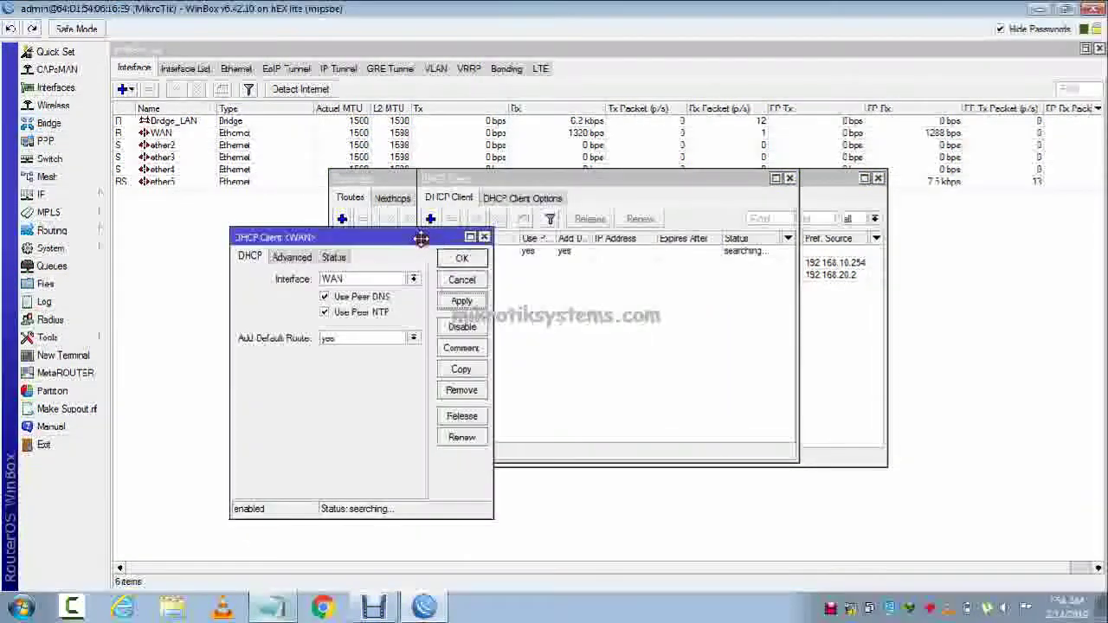
{"action": "left_click", "coordinate": [463, 259]}
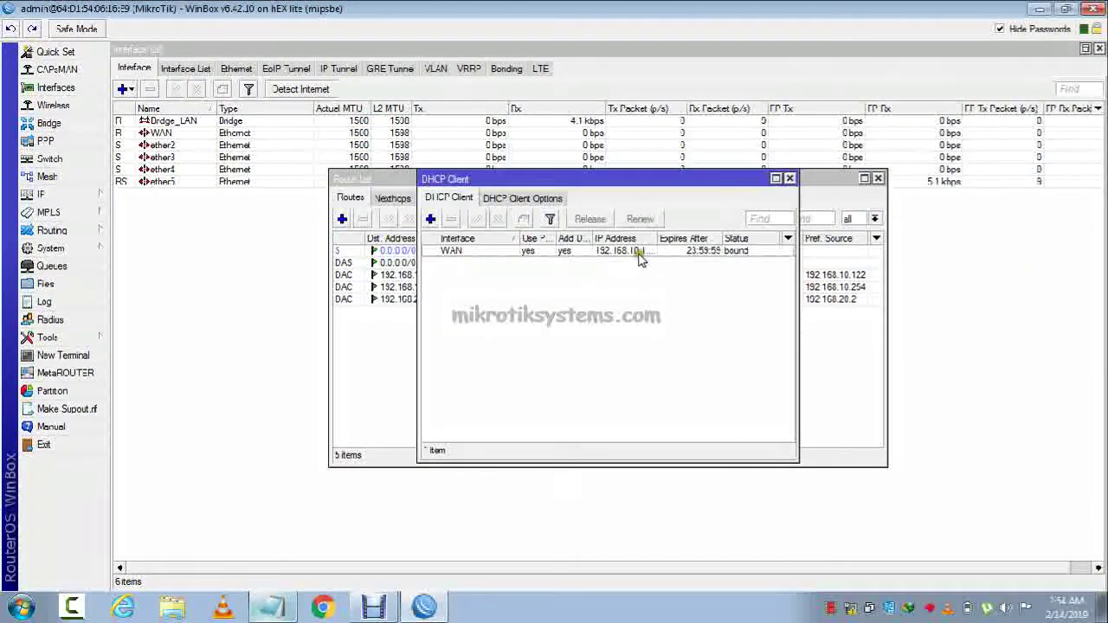
Delete the dynamic default route created by DHCP from the Route List.
{"action": "left_click", "coordinate": [834, 190]}
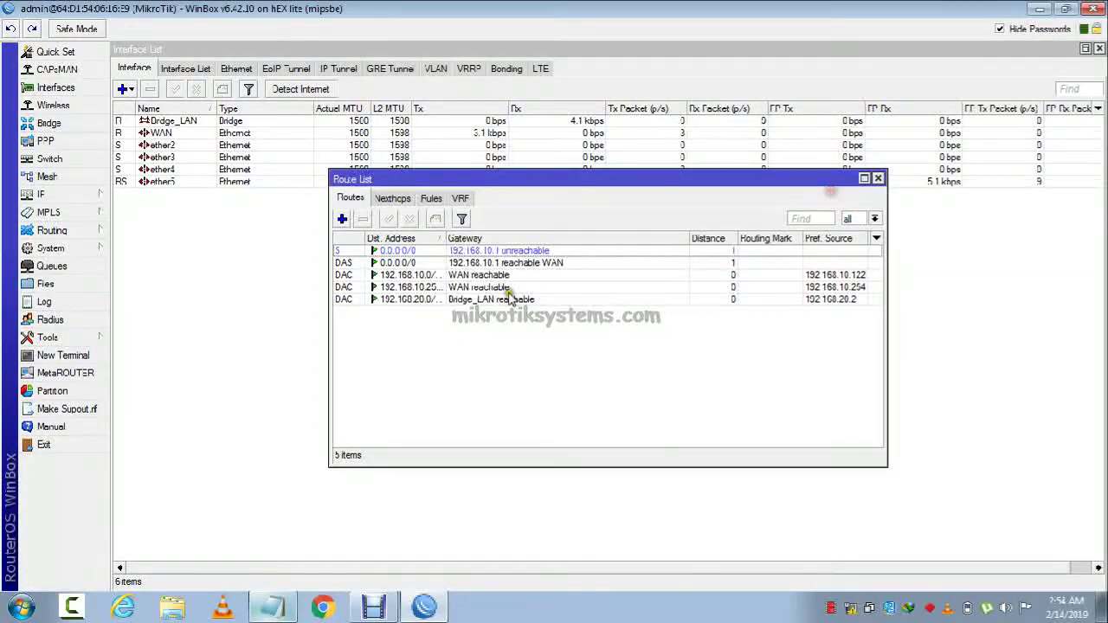
{"action": "left_click", "coordinate": [530, 252]}
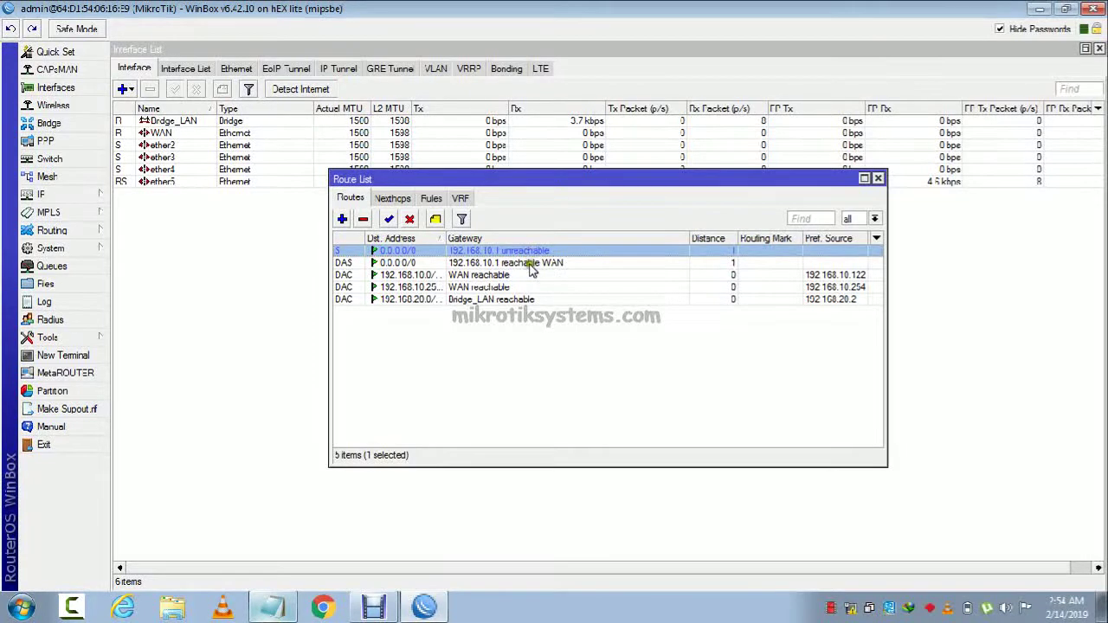
{"action": "left_click", "coordinate": [529, 264]}
{"action": "left_click", "coordinate": [363, 219]}
Remove the WAN DHCP client and reopen the now-empty DHCP Client list.
{"action": "left_click", "coordinate": [95, 194]}
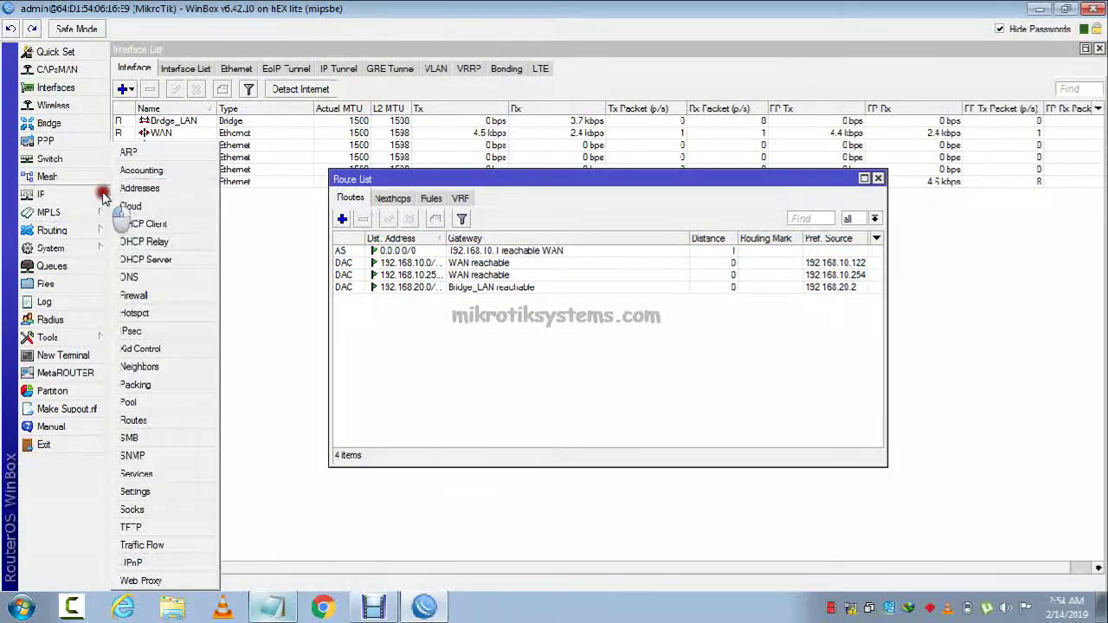
{"action": "left_click", "coordinate": [160, 227]}
{"action": "left_click", "coordinate": [495, 250]}
{"action": "left_click", "coordinate": [451, 219]}
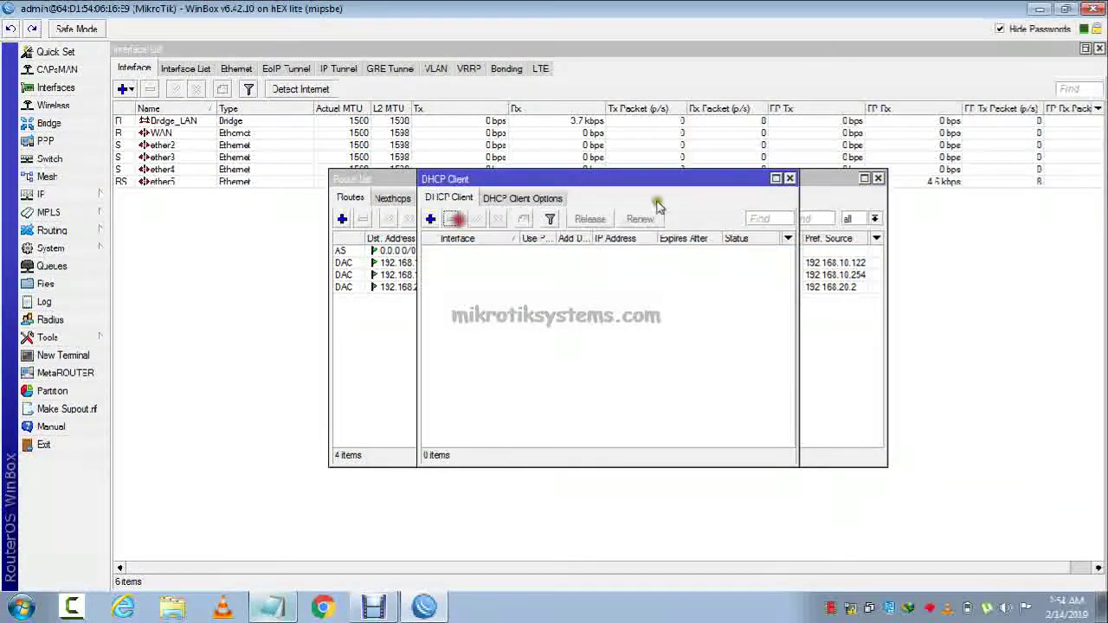
{"action": "left_click", "coordinate": [789, 178]}
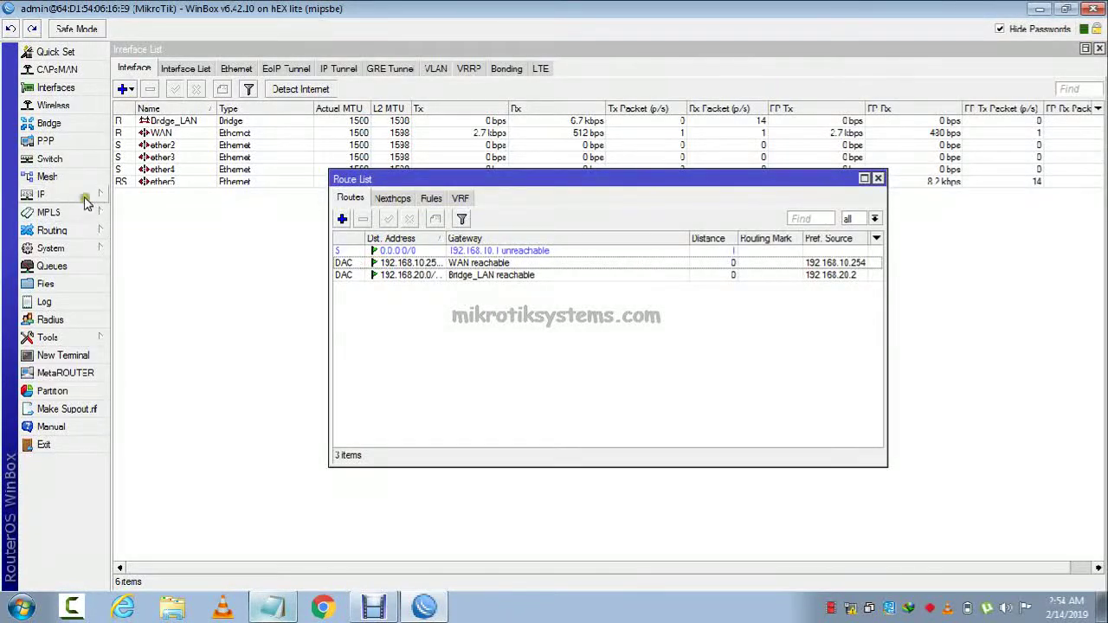
{"action": "left_click", "coordinate": [52, 194]}
{"action": "left_click", "coordinate": [169, 223]}
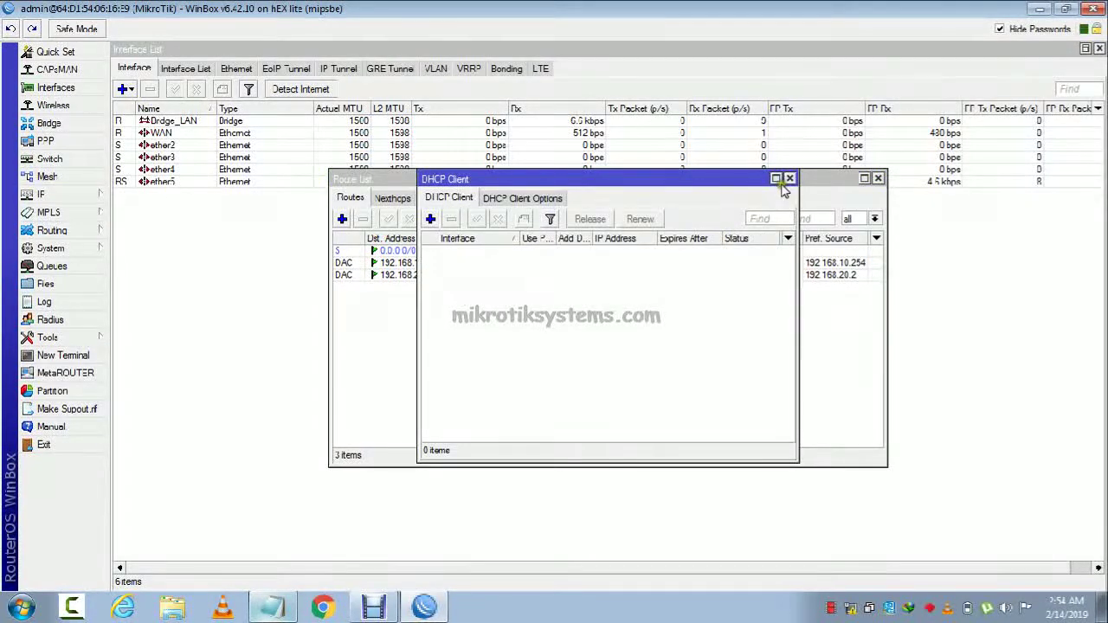
Change the WAN address prefix from /30 to /24, making it 192.168.10.254/24.
{"action": "left_click", "coordinate": [786, 179]}
{"action": "left_click", "coordinate": [78, 194]}
{"action": "left_click", "coordinate": [151, 193]}
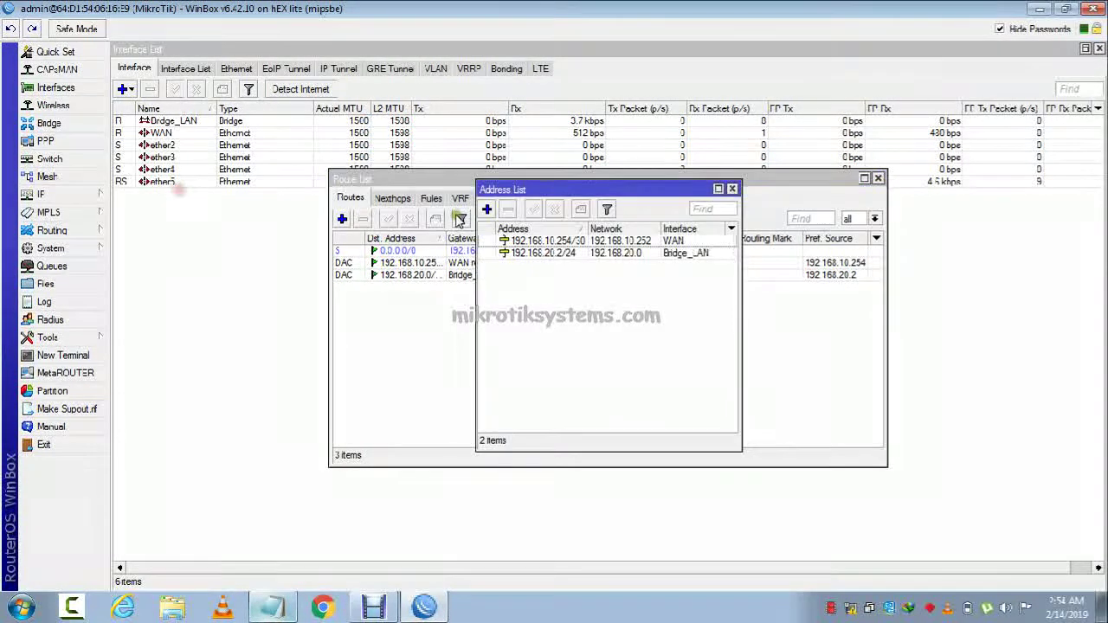
{"action": "double_click", "coordinate": [607, 242]}
{"action": "left_click", "coordinate": [630, 248]}
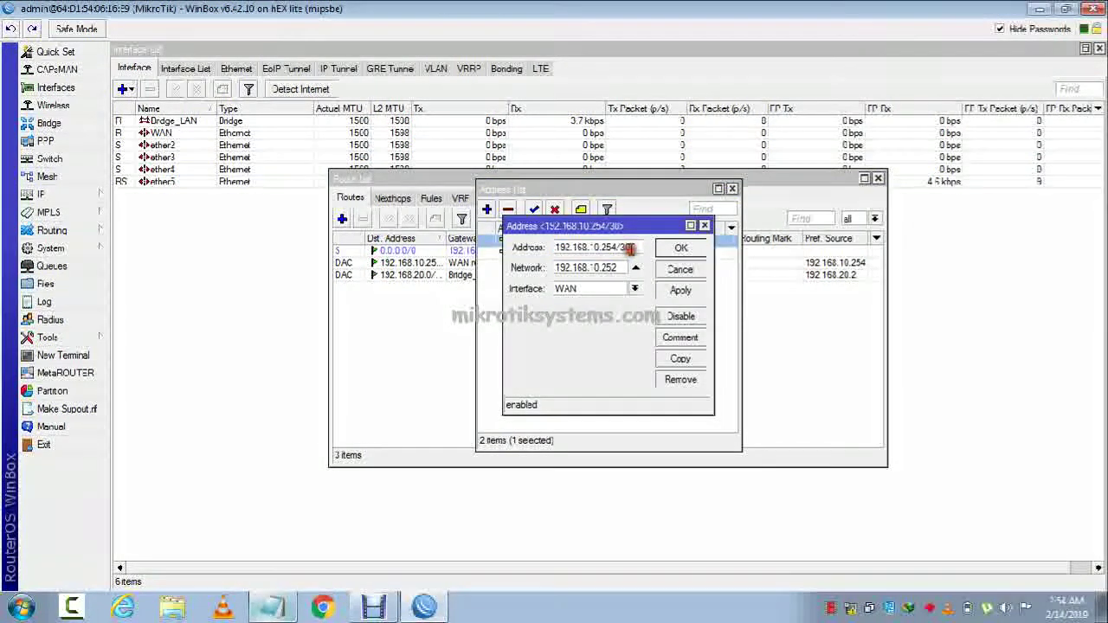
{"action": "key", "text": "BackSpace"}
{"action": "key", "text": "BackSpace"}
{"action": "type", "text": "24"}
{"action": "left_click", "coordinate": [681, 291]}
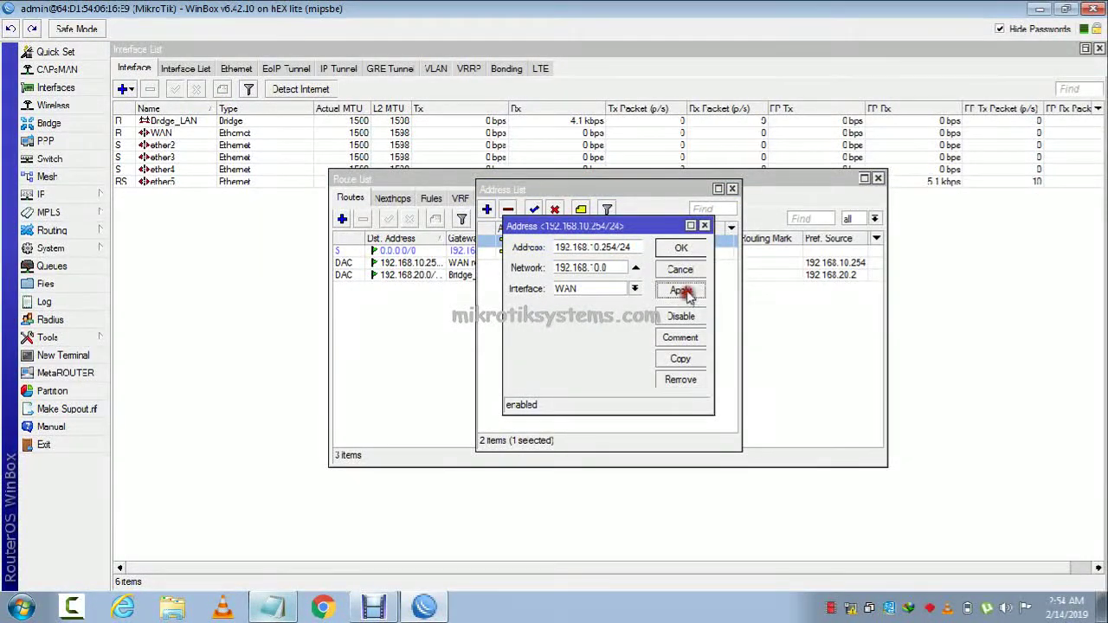
{"action": "left_click", "coordinate": [683, 249]}
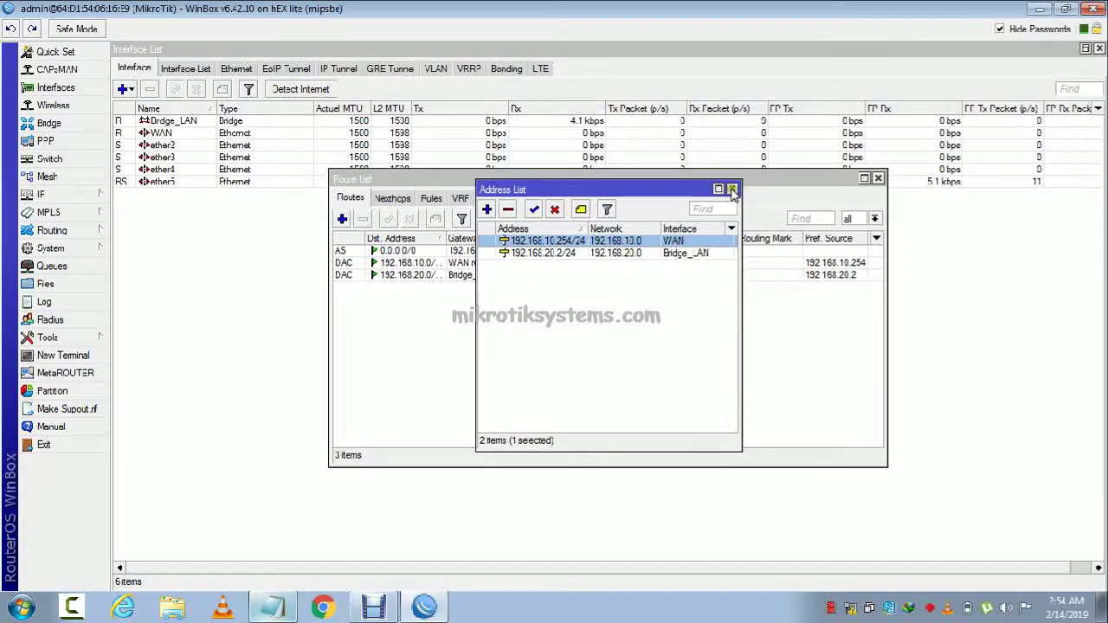
{"action": "left_click", "coordinate": [733, 189]}
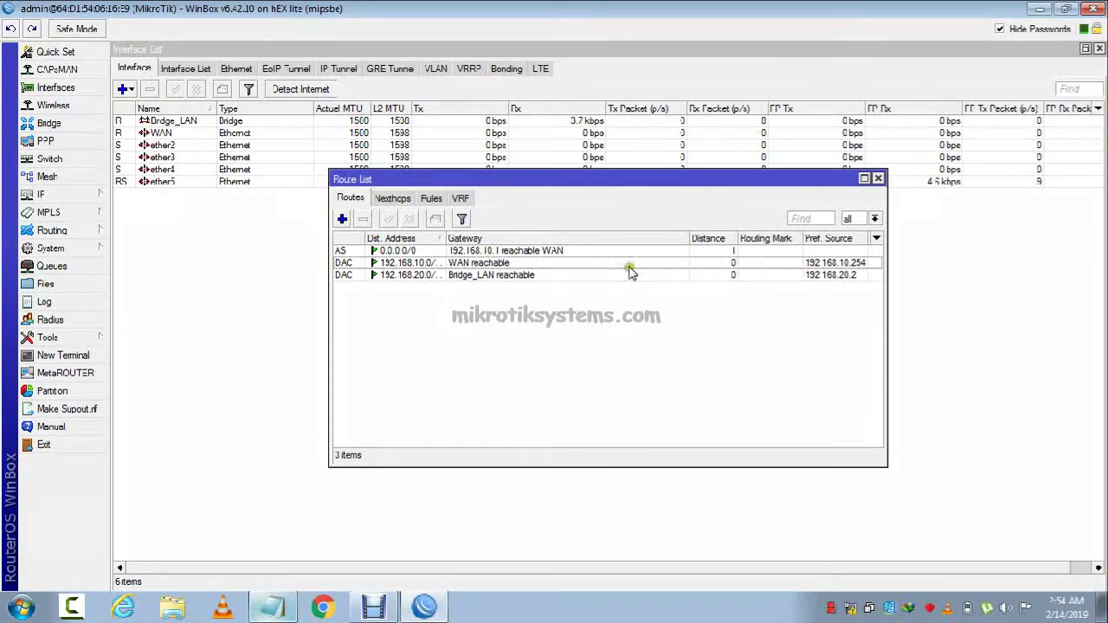
Close the Route List and open a new router terminal, passing the license prompt.
{"action": "left_click", "coordinate": [878, 178]}
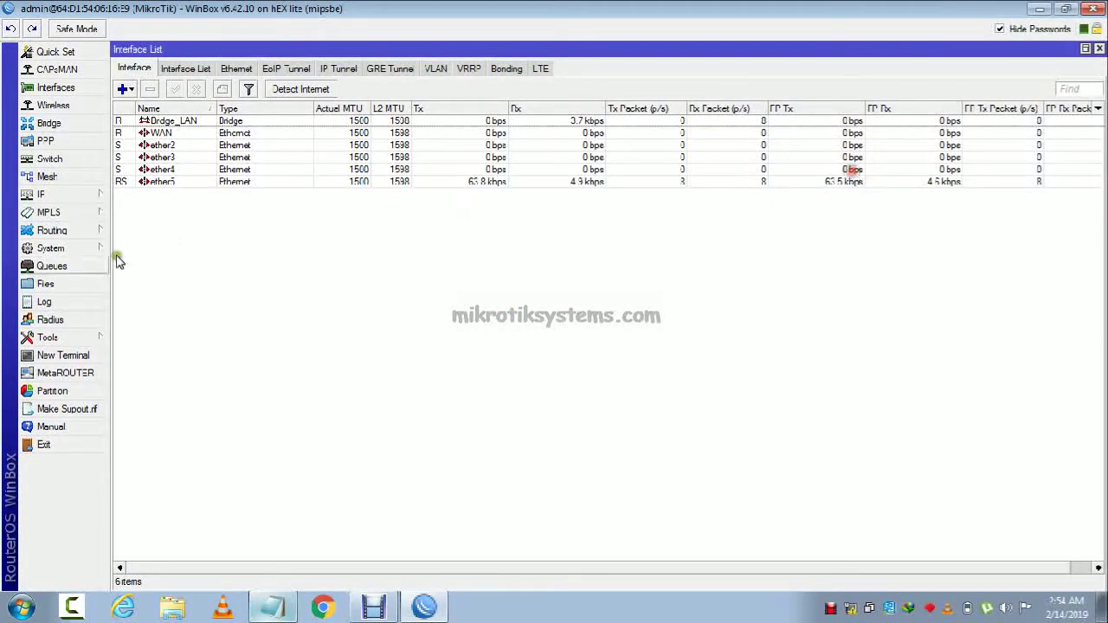
{"action": "left_click", "coordinate": [64, 355]}
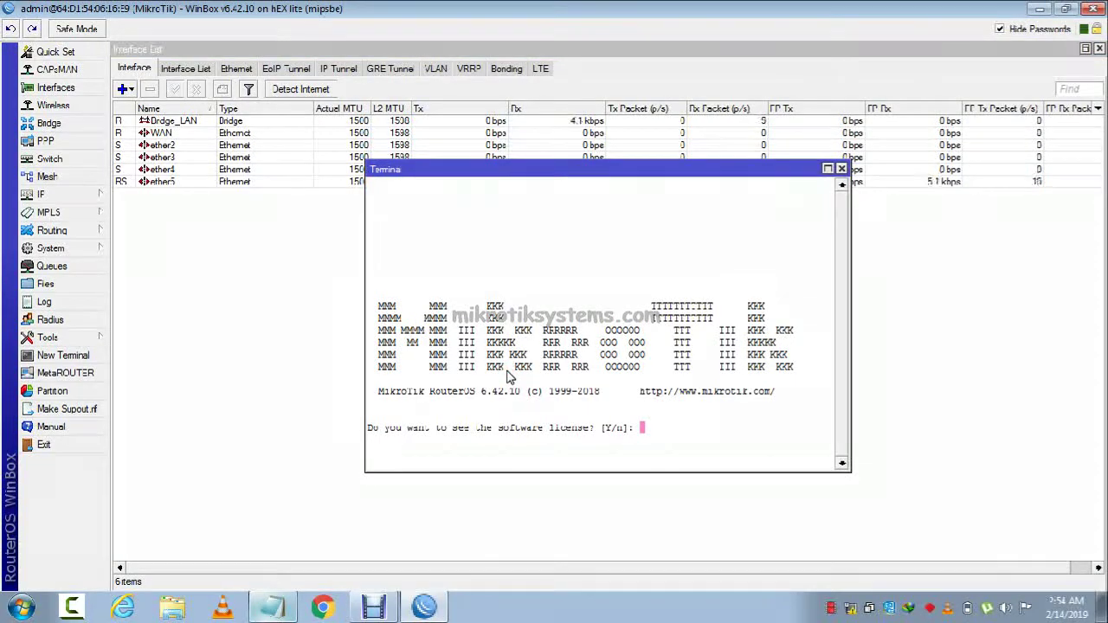
{"action": "key", "text": "Return"}
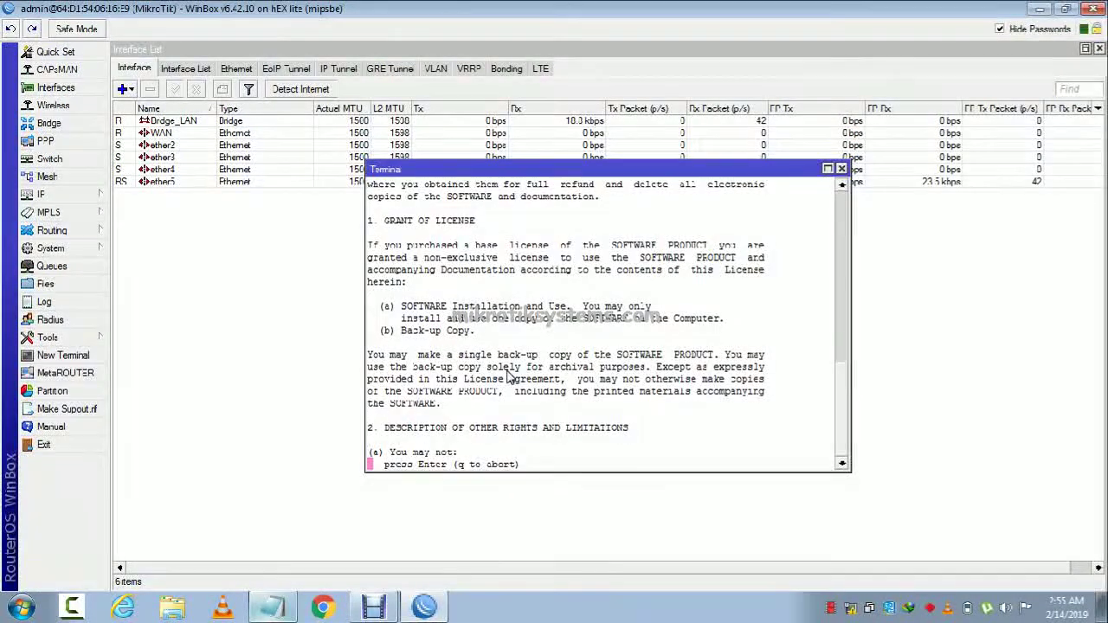
{"action": "key", "text": "Return"}
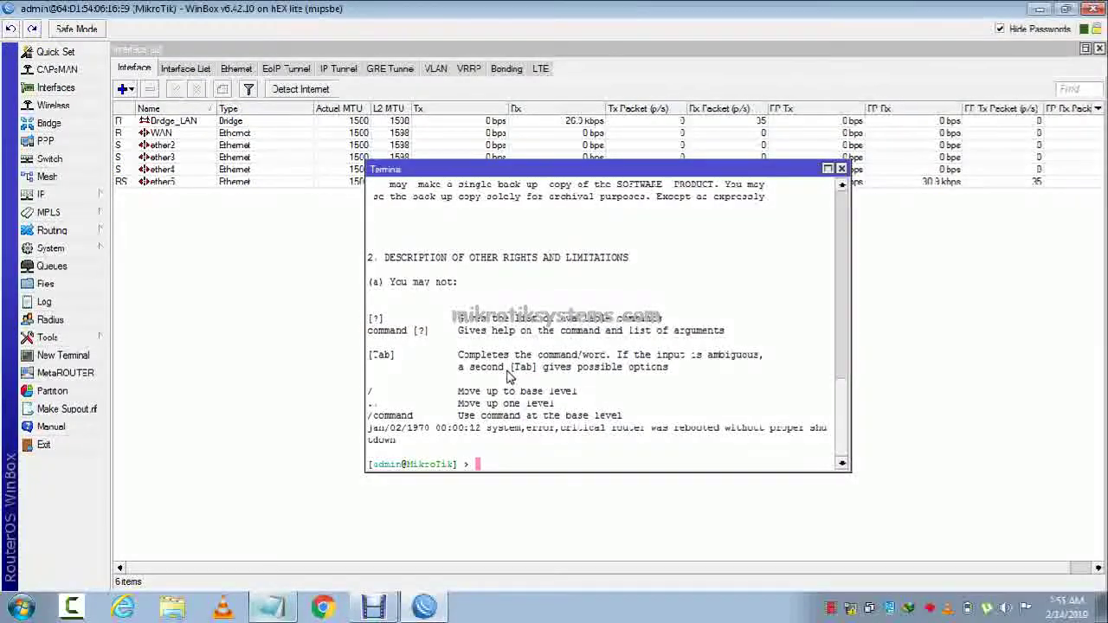
Ping 8.8.8.8 from the router terminal and close it once replies arrive.
{"action": "type", "text": "ping gog"}
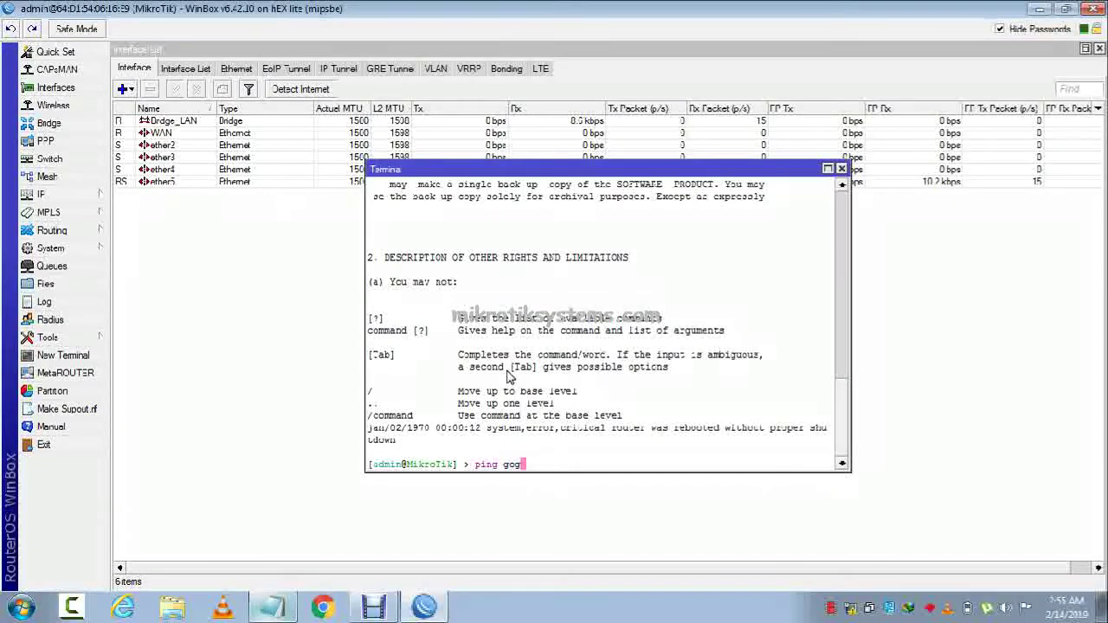
{"action": "key", "text": "BackSpace"}
{"action": "key", "text": "BackSpace"}
{"action": "key", "text": "BackSpace"}
{"action": "type", "text": "8.8.8."}
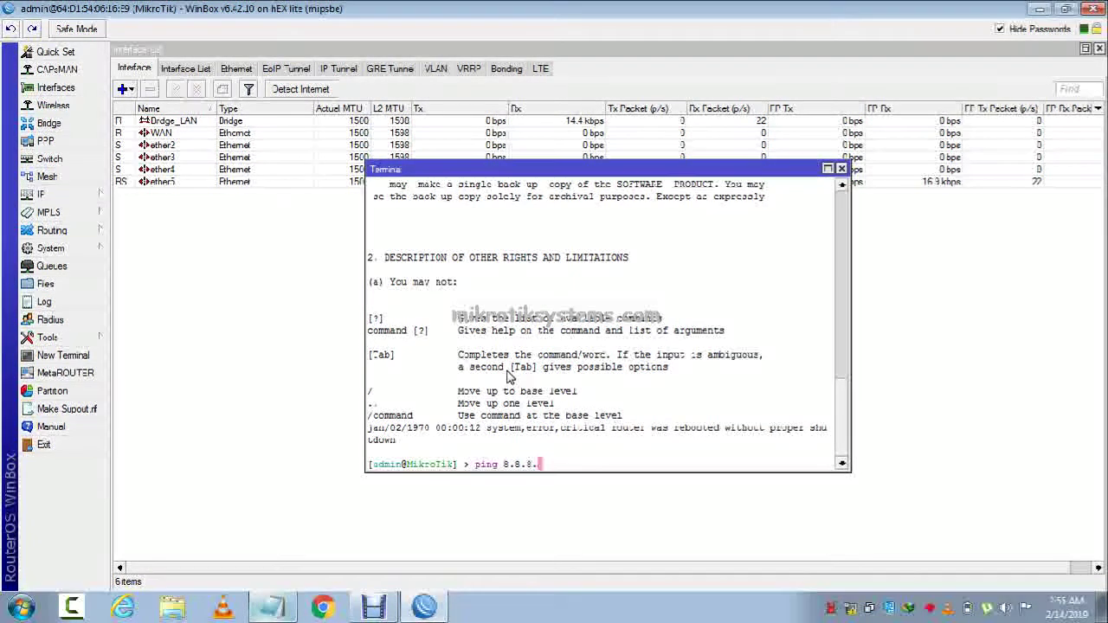
{"action": "type", "text": "8"}
{"action": "key", "text": "Return"}
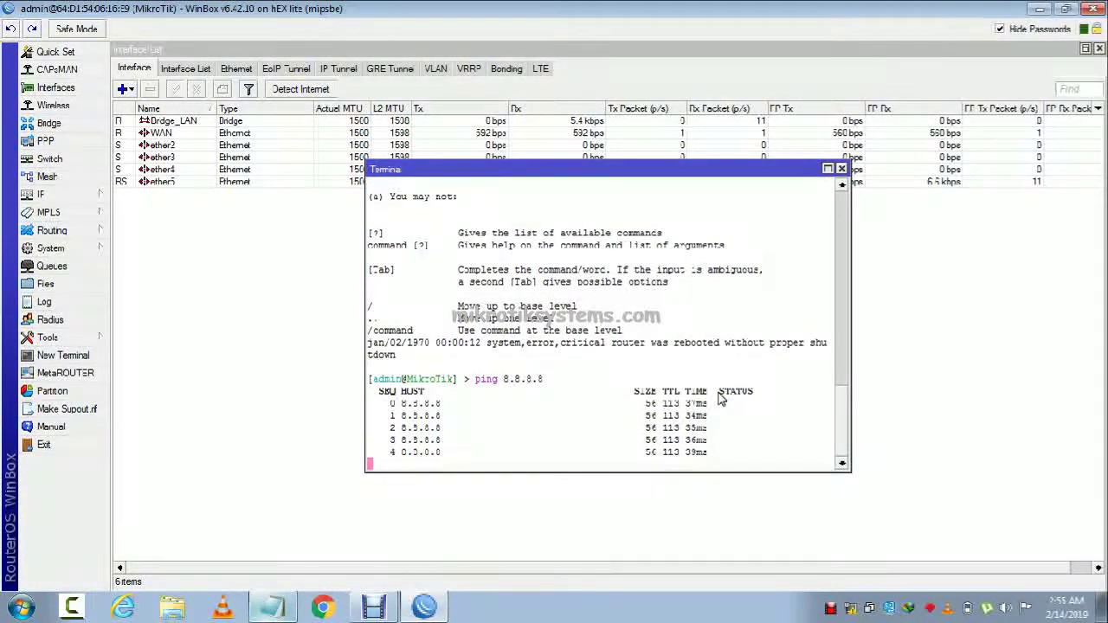
{"action": "left_click", "coordinate": [841, 169]}
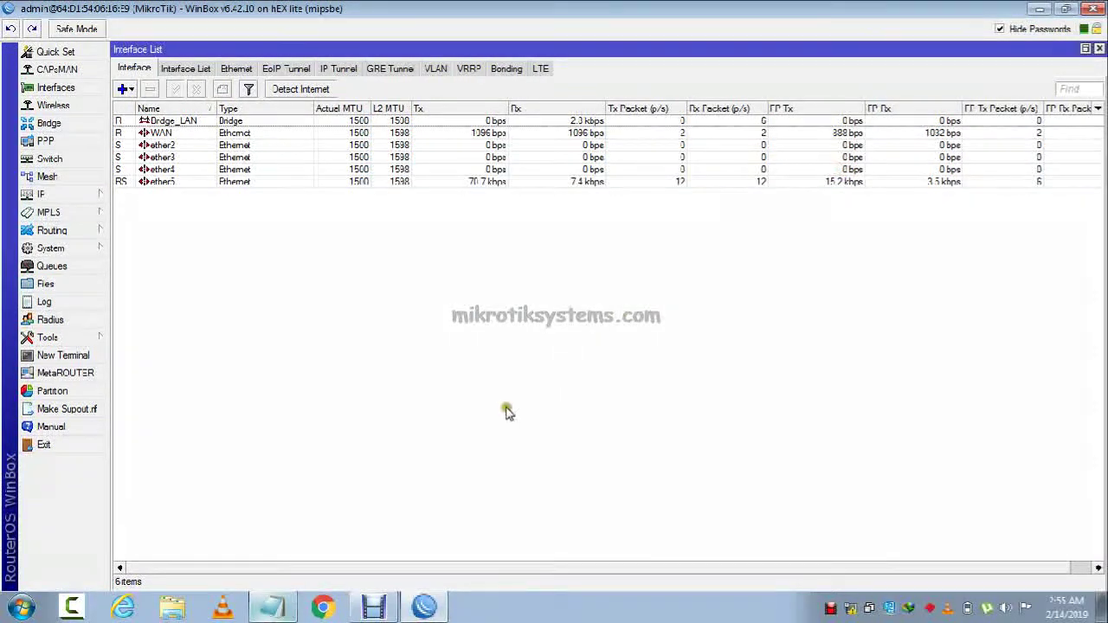
Add the line 'ok configuration done now configur hotspot' to the Notepad notes, then return to WinBox.
{"action": "left_click", "coordinate": [288, 597]}
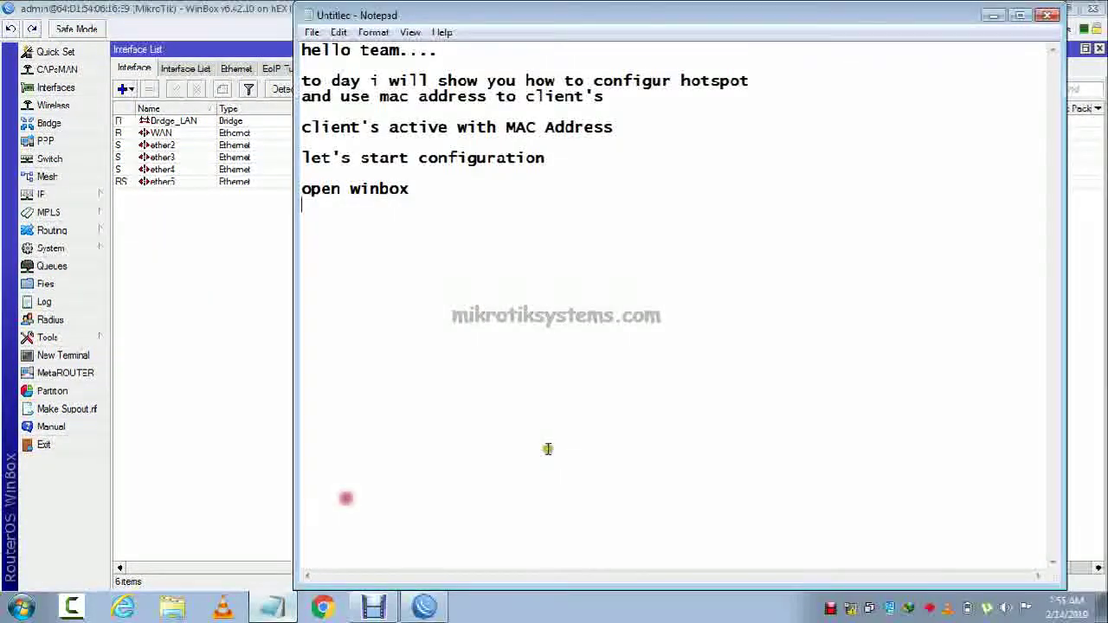
{"action": "key", "text": "Return"}
{"action": "type", "text": "ok co"}
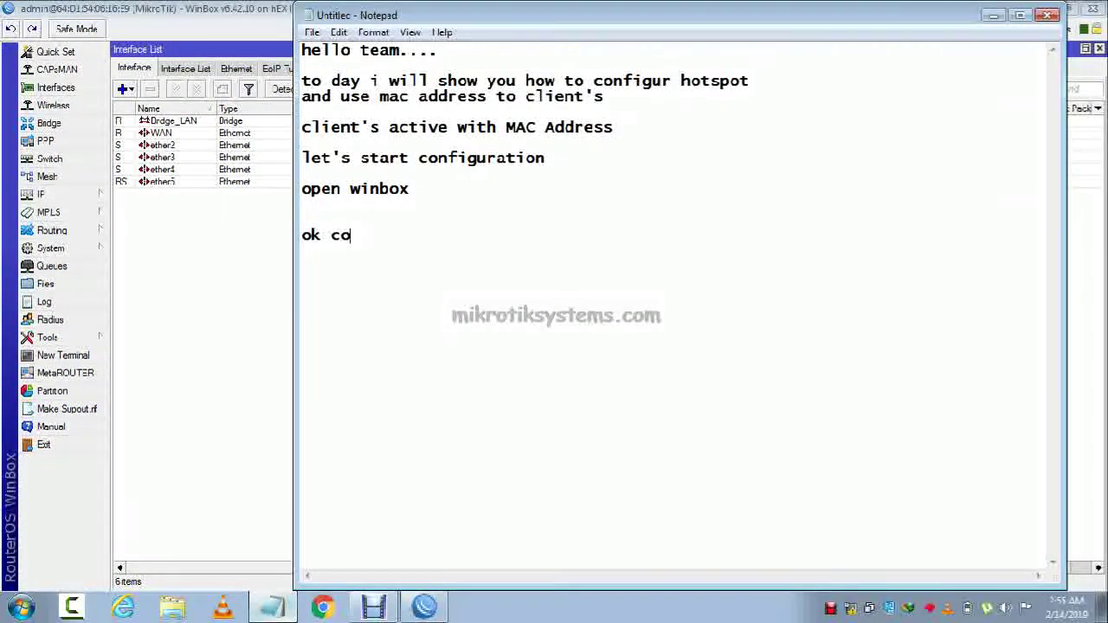
{"action": "type", "text": "nfigura"}
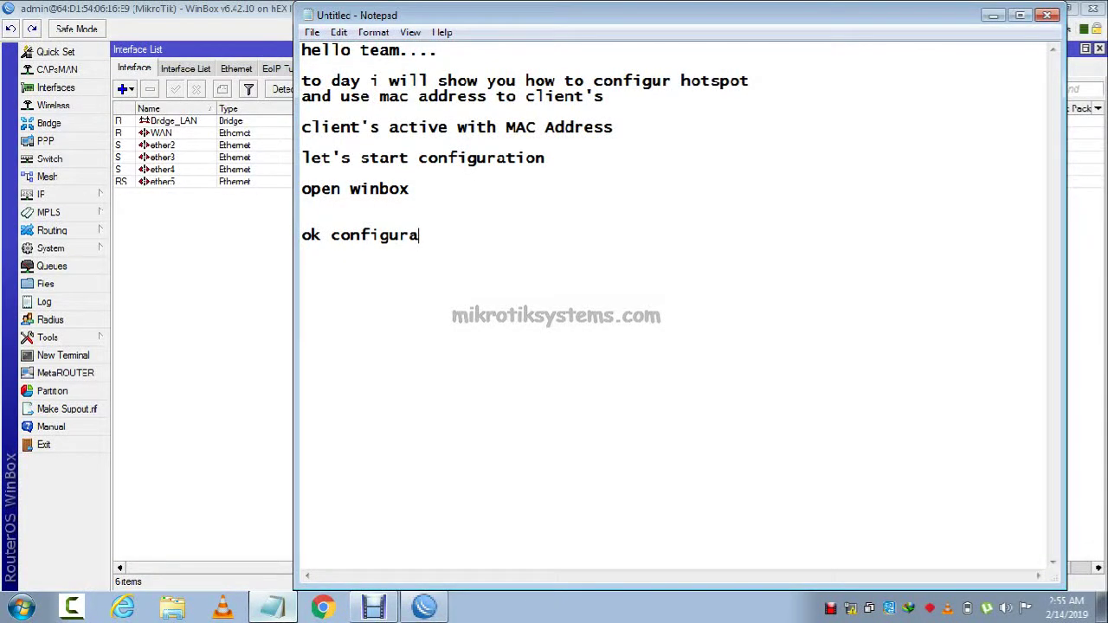
{"action": "type", "text": "tion done now "}
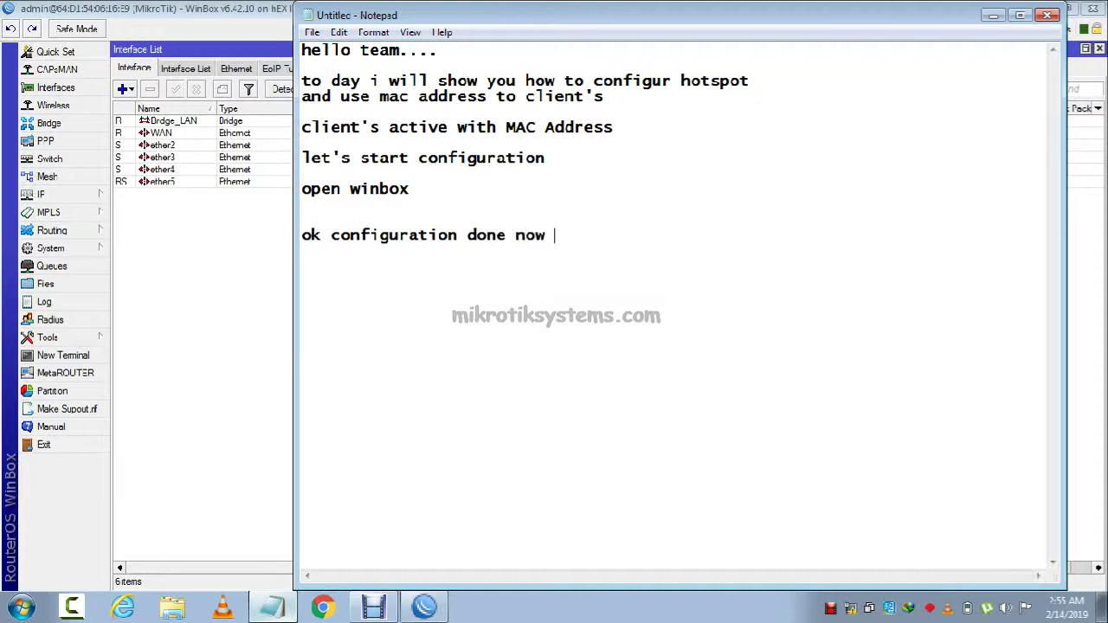
{"action": "type", "text": "i"}
{"action": "key", "text": "BackSpace"}
{"action": "type", "text": "configur"}
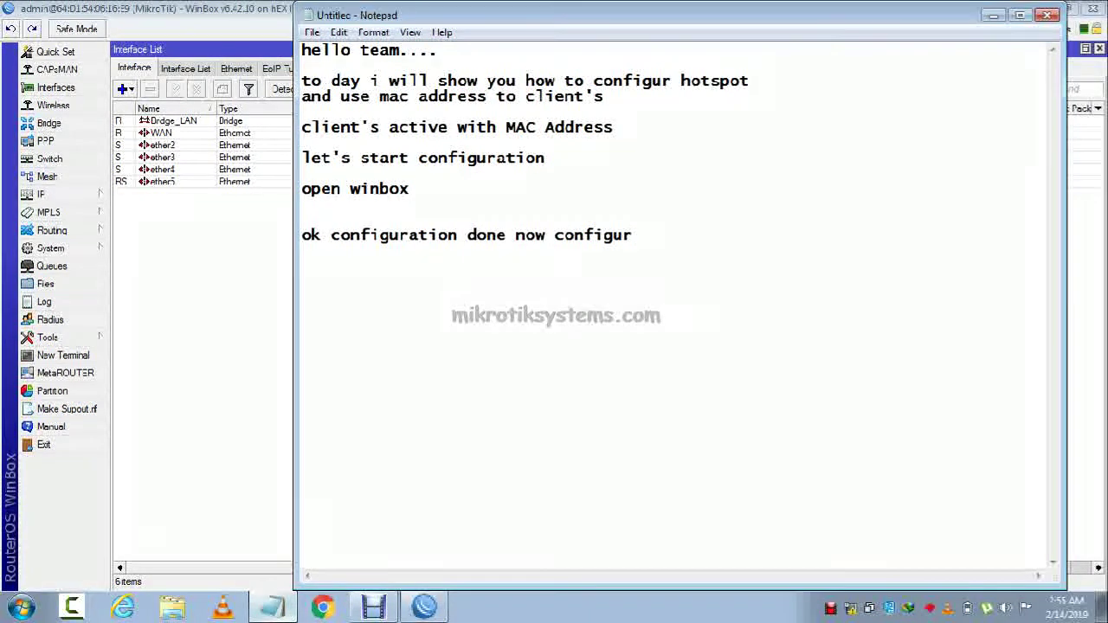
{"action": "type", "text": " hotsp"}
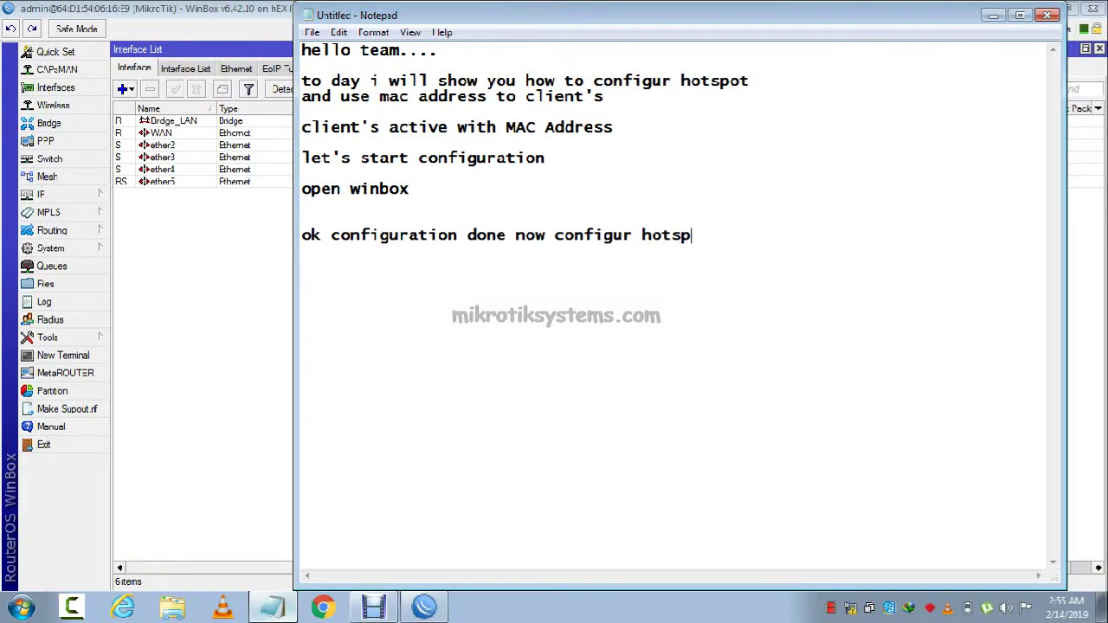
{"action": "type", "text": "ot"}
{"action": "key", "text": "Return"}
{"action": "key", "text": "Return"}
{"action": "key", "text": "alt+Tab"}
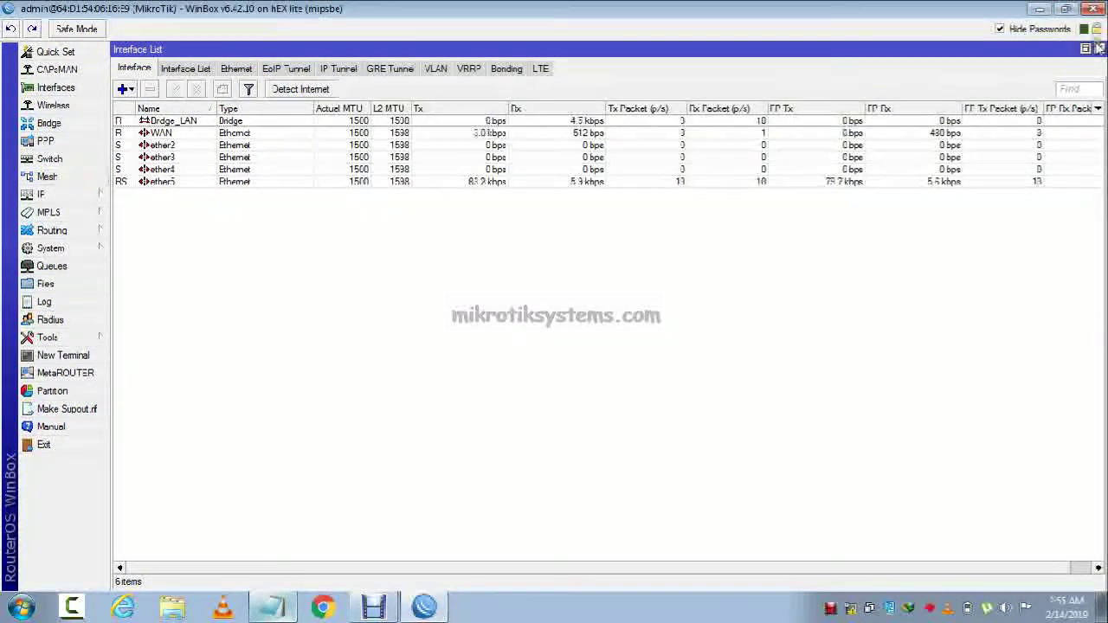
Start the IP > Hotspot setup wizard on interface Bridge_LAN.
{"action": "left_click", "coordinate": [1098, 48]}
{"action": "left_click", "coordinate": [96, 194]}
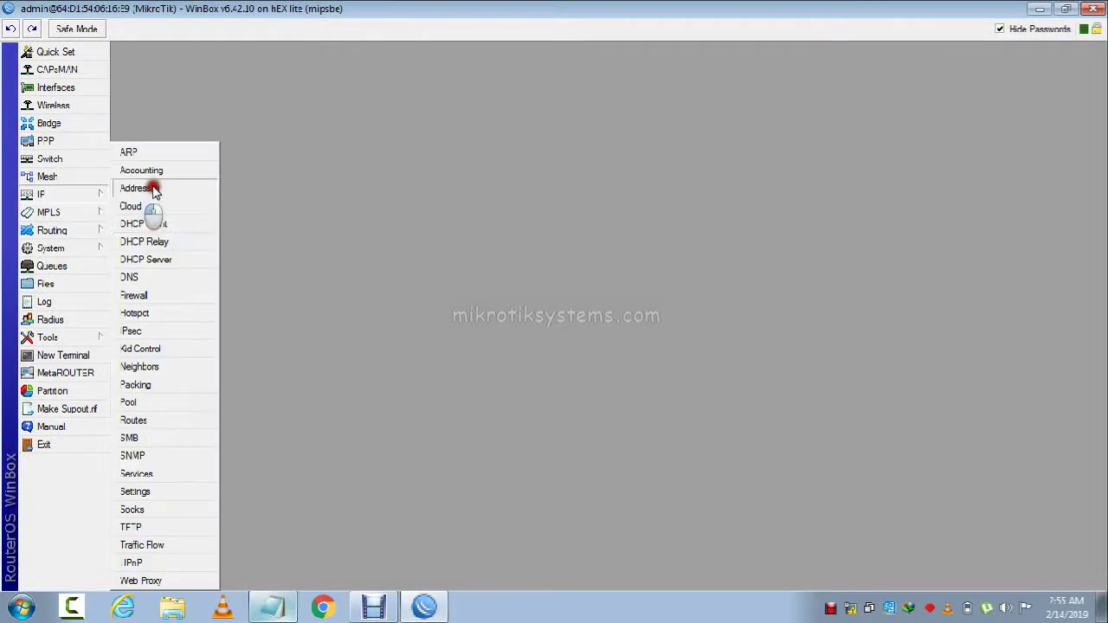
{"action": "left_click", "coordinate": [163, 310]}
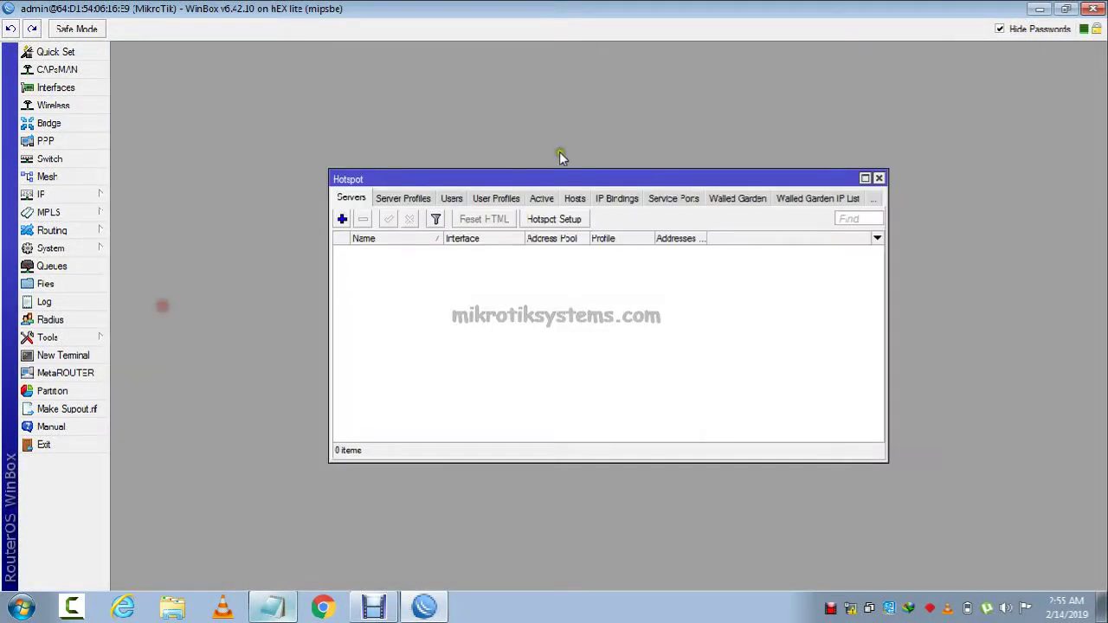
{"action": "left_click", "coordinate": [555, 219]}
{"action": "left_click", "coordinate": [598, 302]}
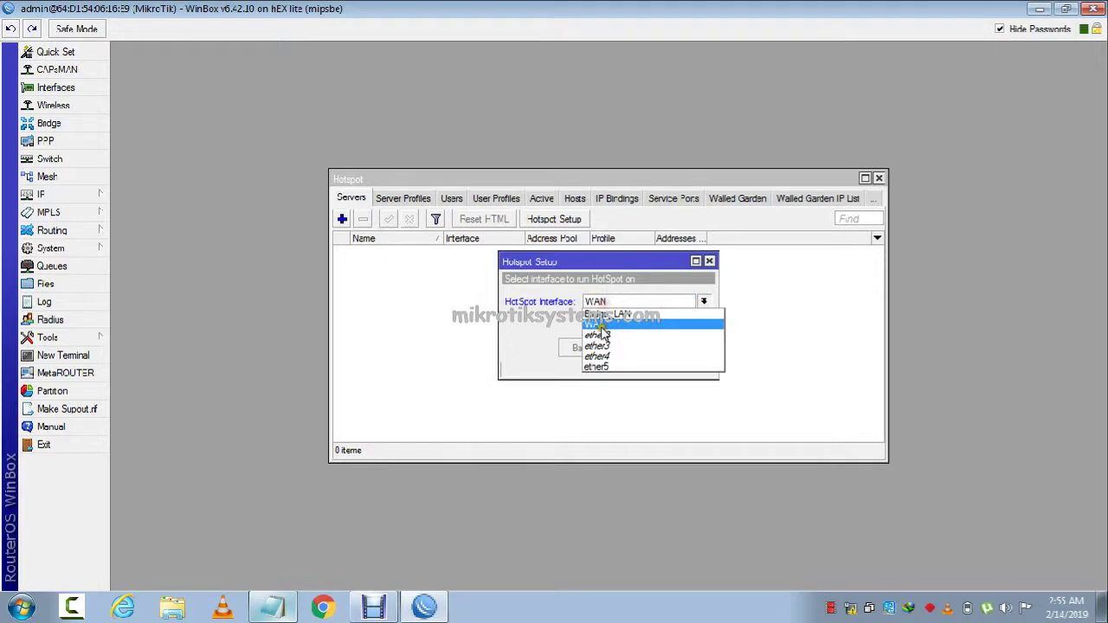
{"action": "left_click", "coordinate": [606, 314]}
{"action": "left_click", "coordinate": [631, 348]}
Accept the default address and pool, skip the certificate, set DNS name login.net, and finish.
{"action": "left_click", "coordinate": [633, 349]}
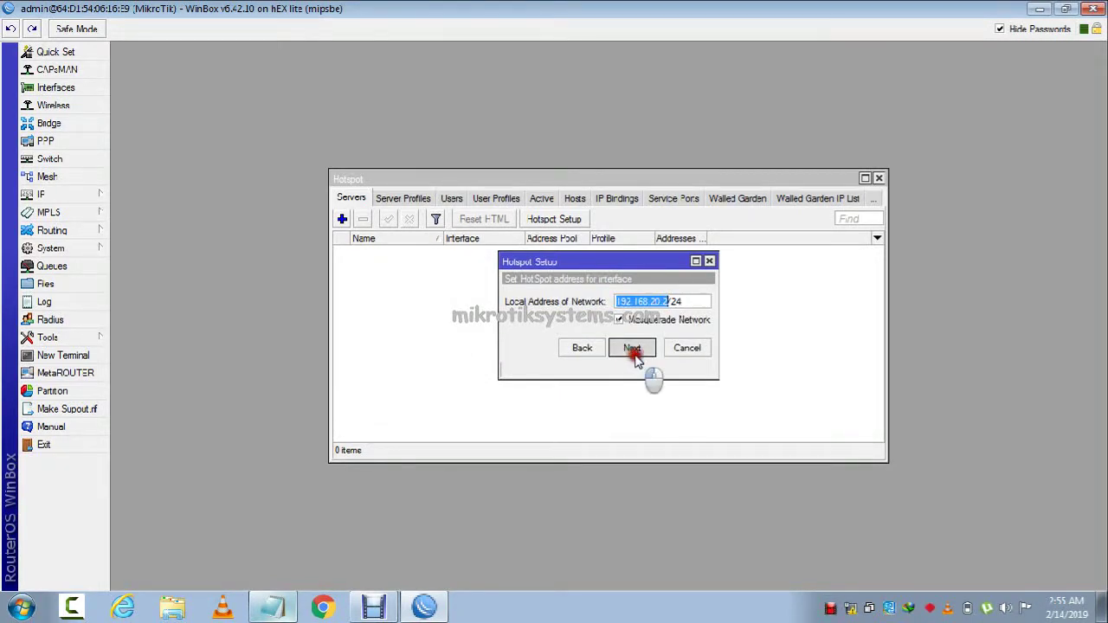
{"action": "left_click", "coordinate": [632, 351]}
{"action": "left_click", "coordinate": [633, 351]}
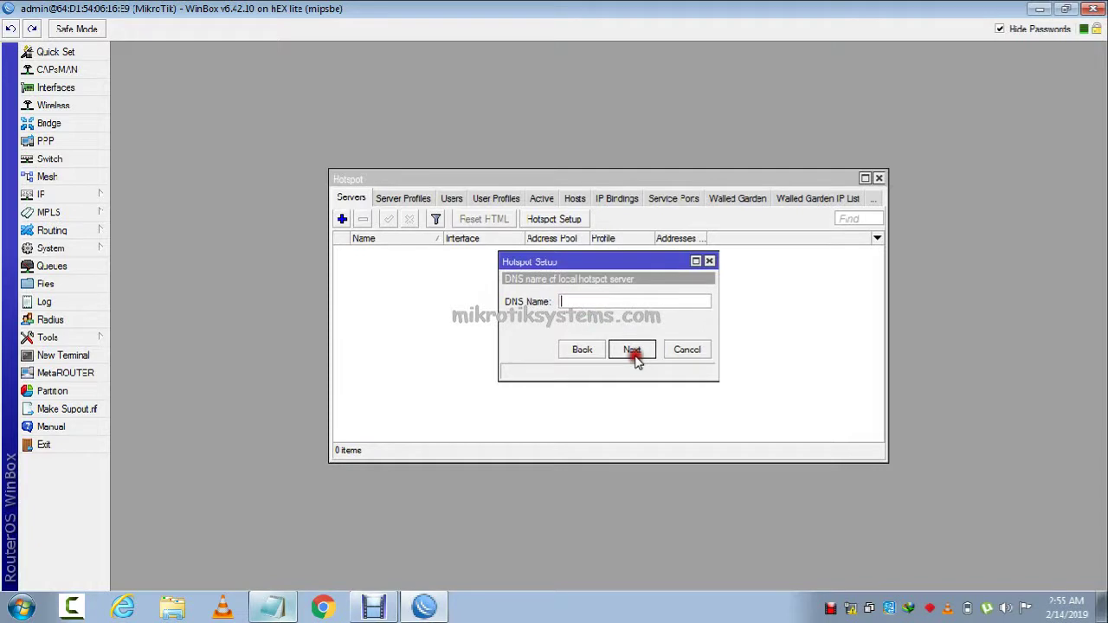
{"action": "type", "text": "lcg"}
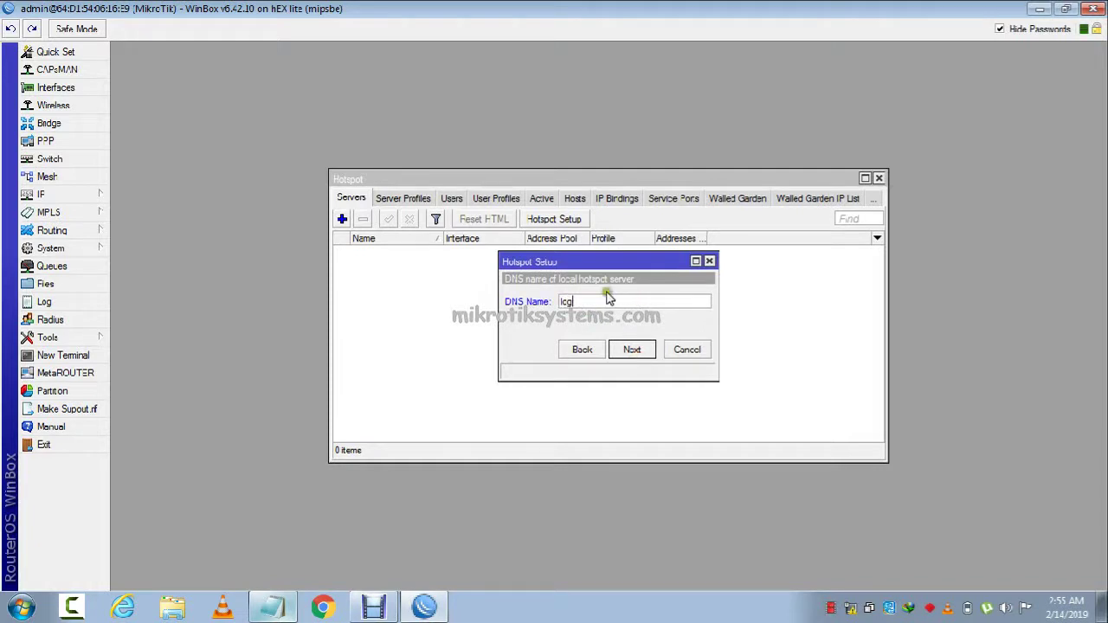
{"action": "type", "text": "in.net"}
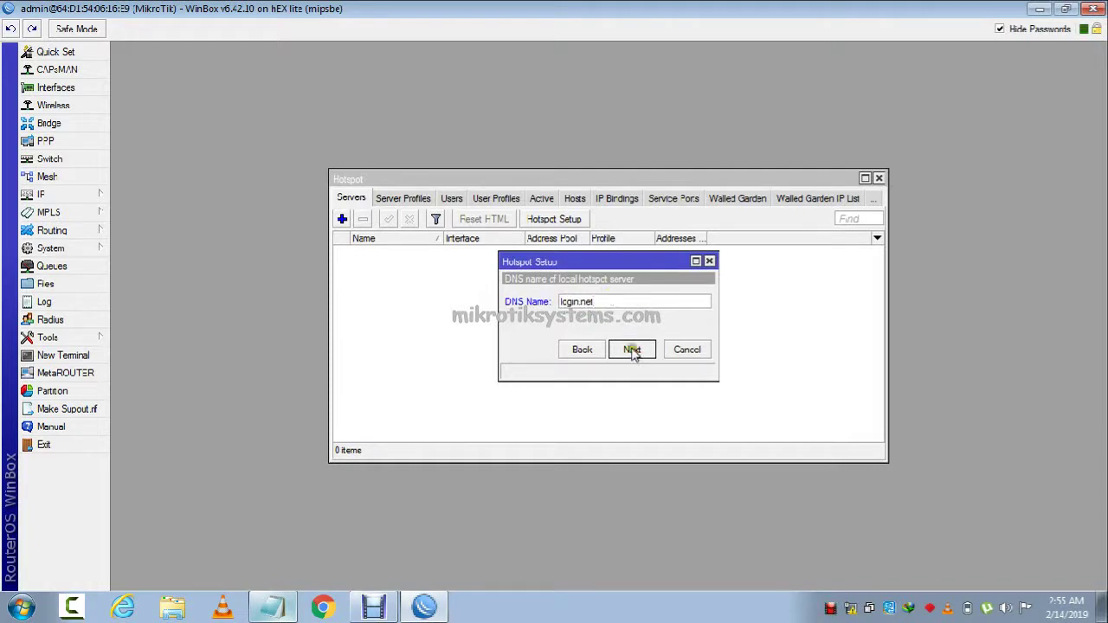
{"action": "left_click", "coordinate": [633, 351]}
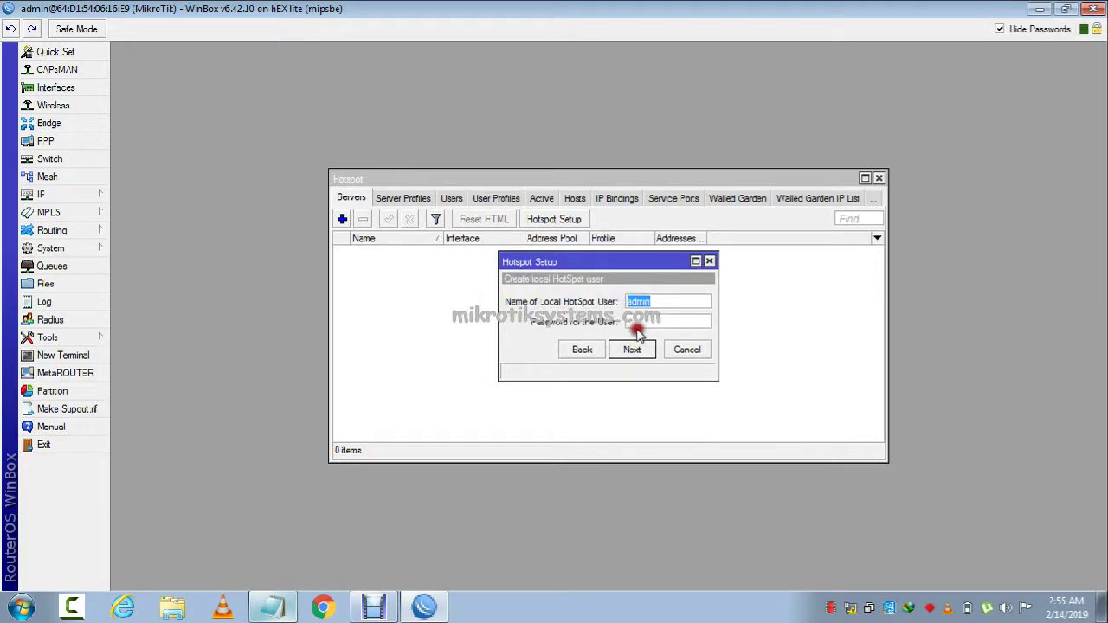
{"action": "left_click", "coordinate": [639, 321]}
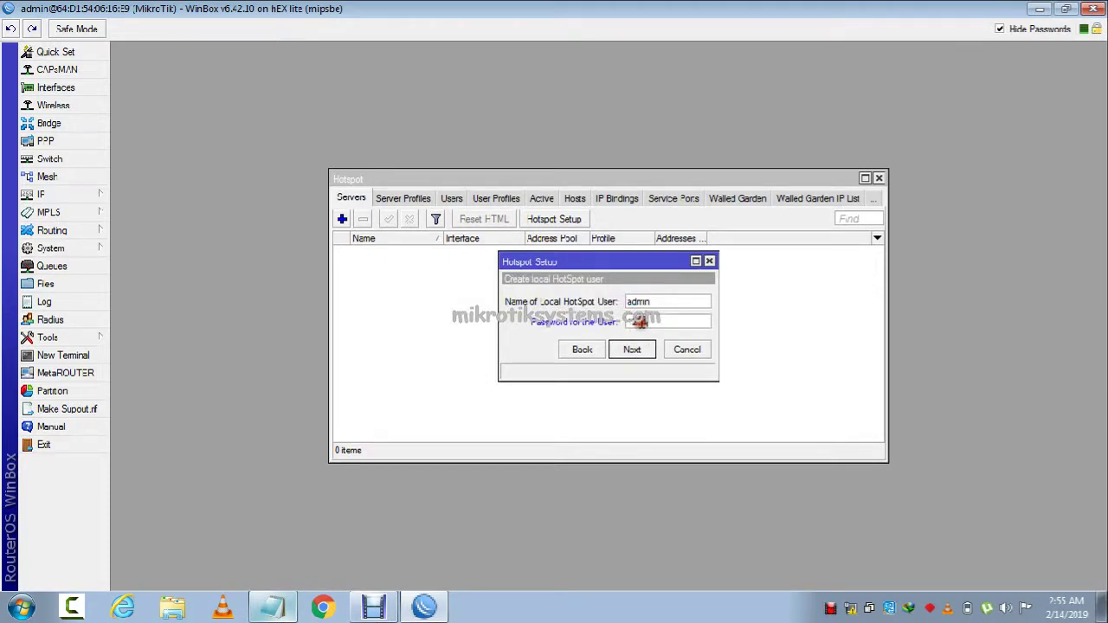
{"action": "key", "text": "Return"}
{"action": "double_click", "coordinate": [537, 252]}
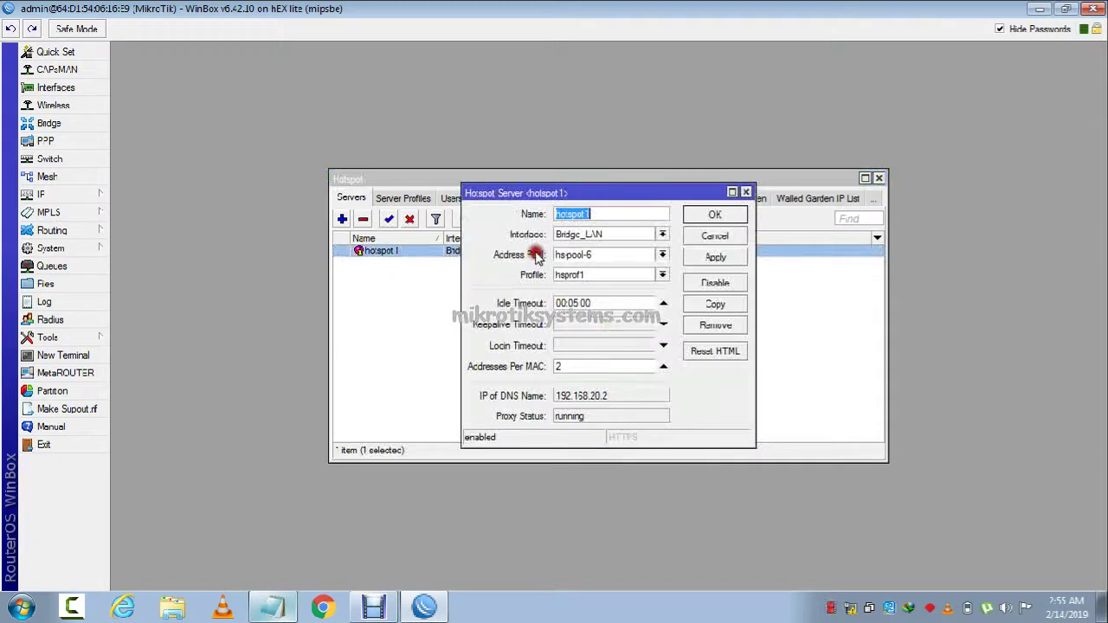
Set hotspot1's Addresses Per MAC to 1 and save it.
{"action": "left_click_drag", "start_coordinate": [570, 367], "coordinate": [445, 356]}
{"action": "type", "text": "1"}
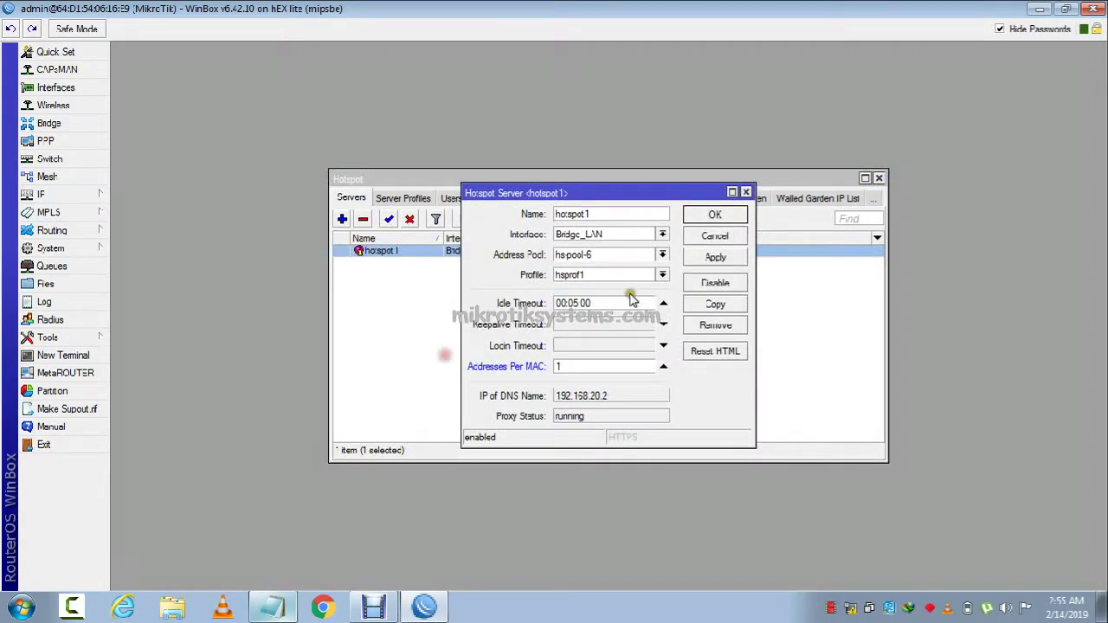
{"action": "left_click", "coordinate": [421, 264]}
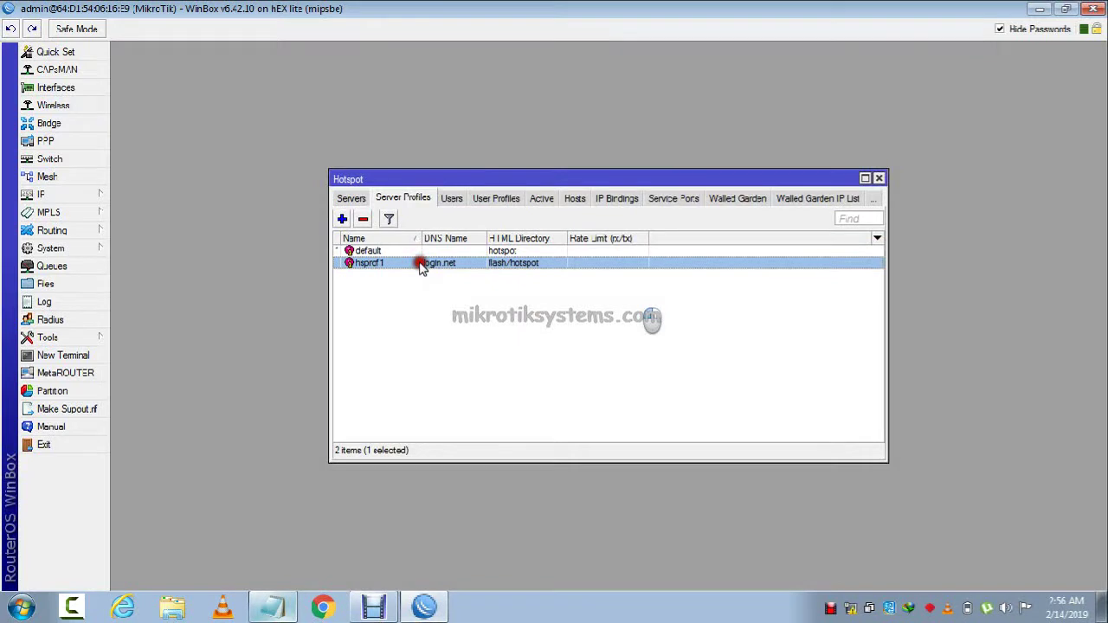
Enable MAC login in profile hsprof1 with a MAC auth password and MAC as username.
{"action": "double_click", "coordinate": [421, 264]}
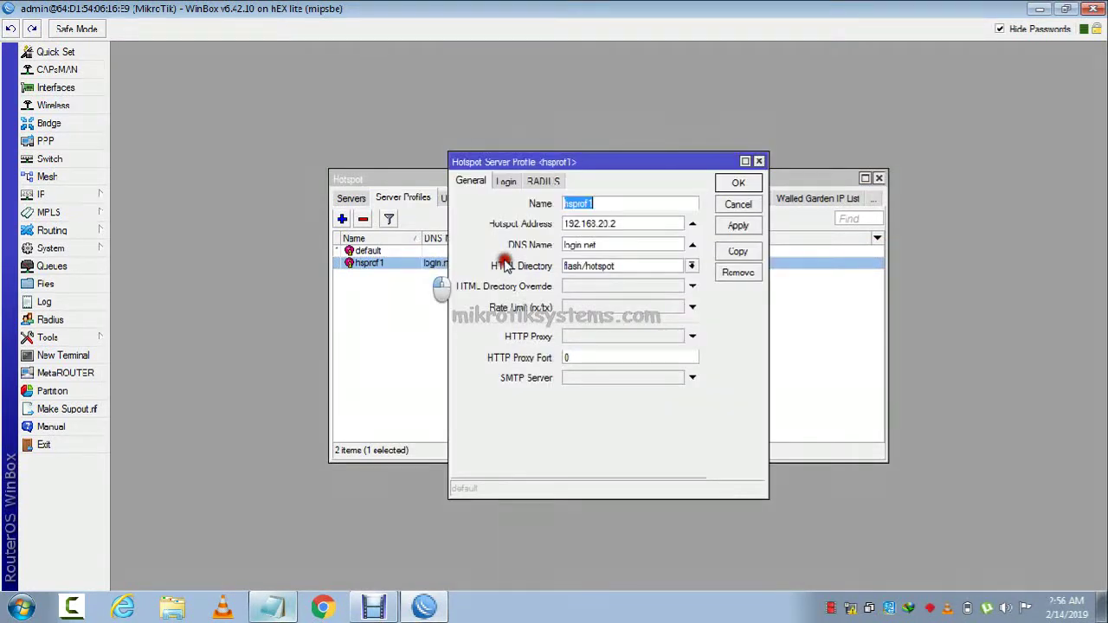
{"action": "left_click", "coordinate": [507, 181]}
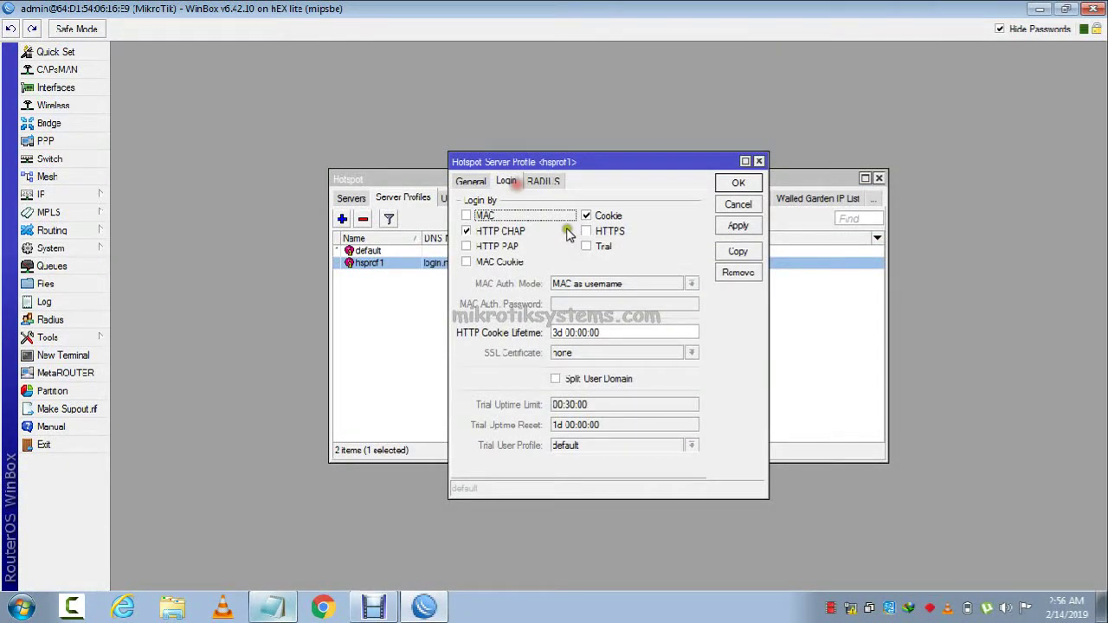
{"action": "left_click", "coordinate": [581, 302]}
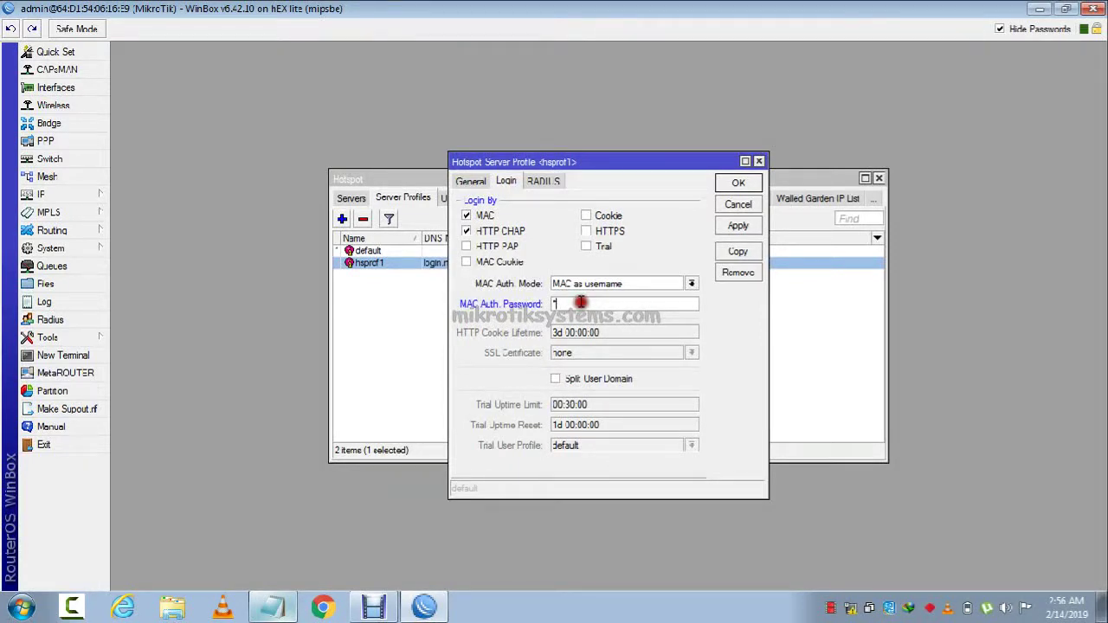
{"action": "type", "text": "1234"}
{"action": "left_click", "coordinate": [1000, 28]}
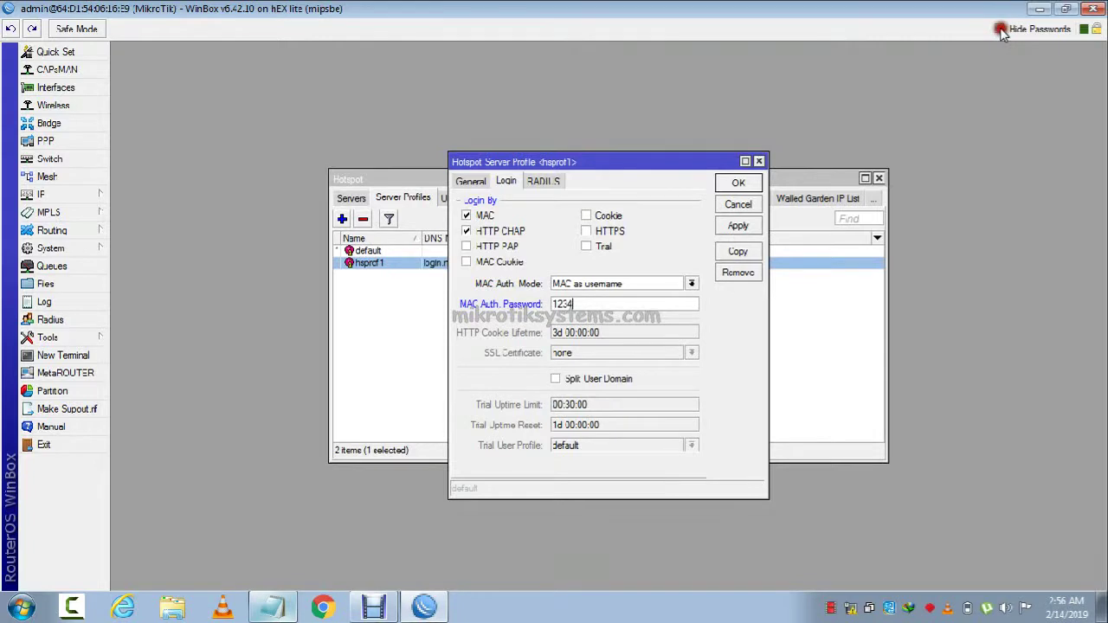
{"action": "left_click", "coordinate": [688, 286]}
{"action": "left_click", "coordinate": [738, 227]}
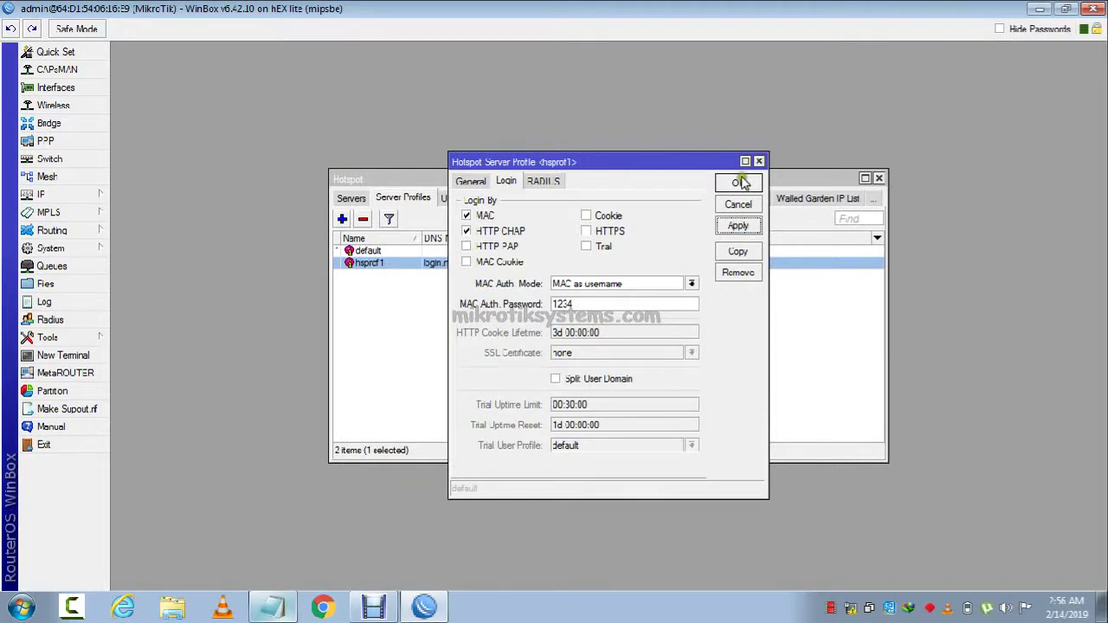
{"action": "left_click", "coordinate": [636, 287]}
{"action": "left_click", "coordinate": [635, 287]}
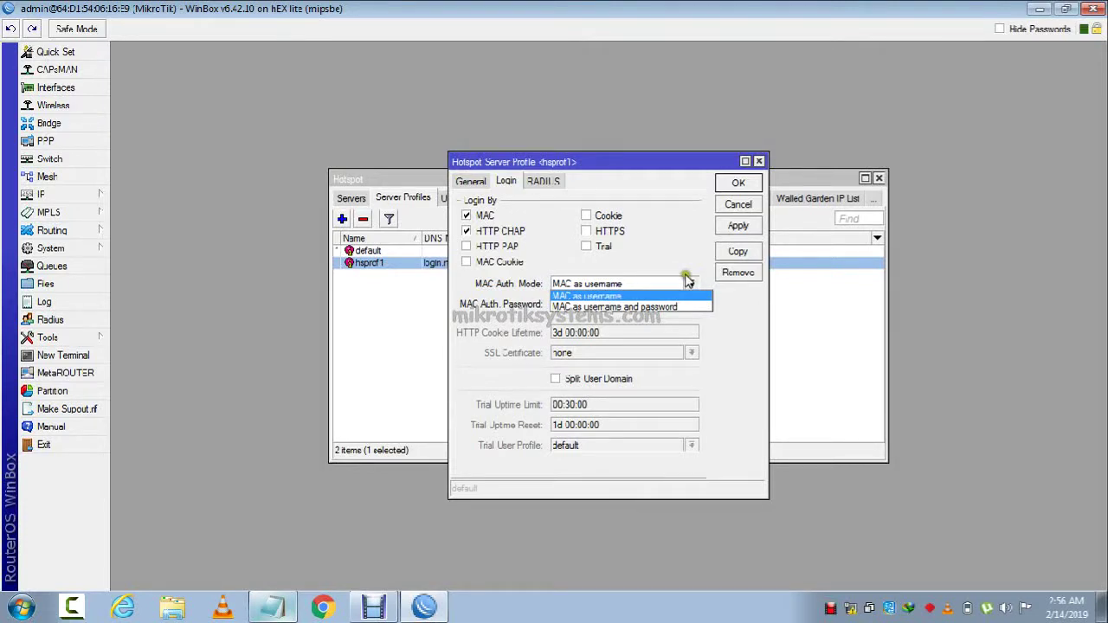
{"action": "left_click", "coordinate": [727, 185]}
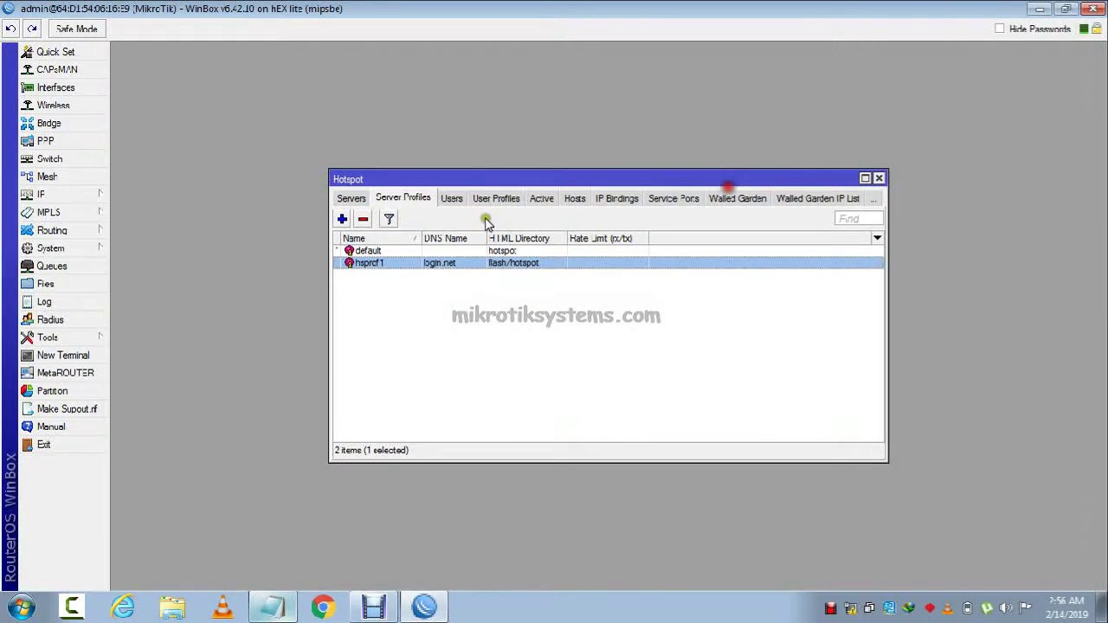
Reopen server profile hsprof1 to double-check its login settings.
{"action": "double_click", "coordinate": [456, 262]}
{"action": "left_click", "coordinate": [508, 182]}
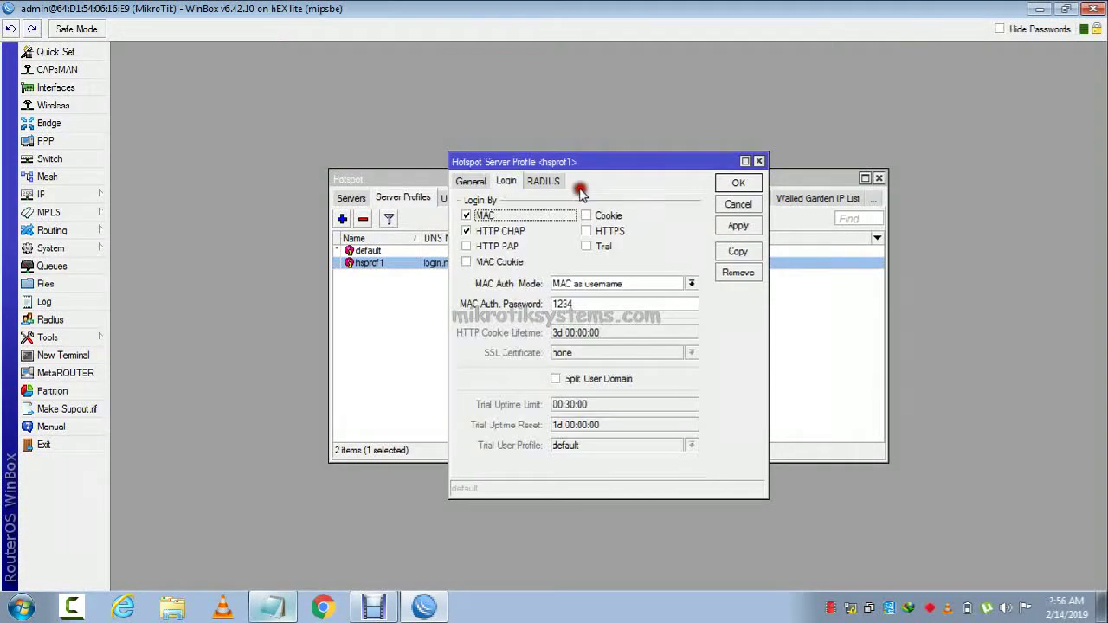
{"action": "left_click", "coordinate": [736, 183]}
Assign the hotspot user admin to server hotspot1.
{"action": "left_click", "coordinate": [413, 198]}
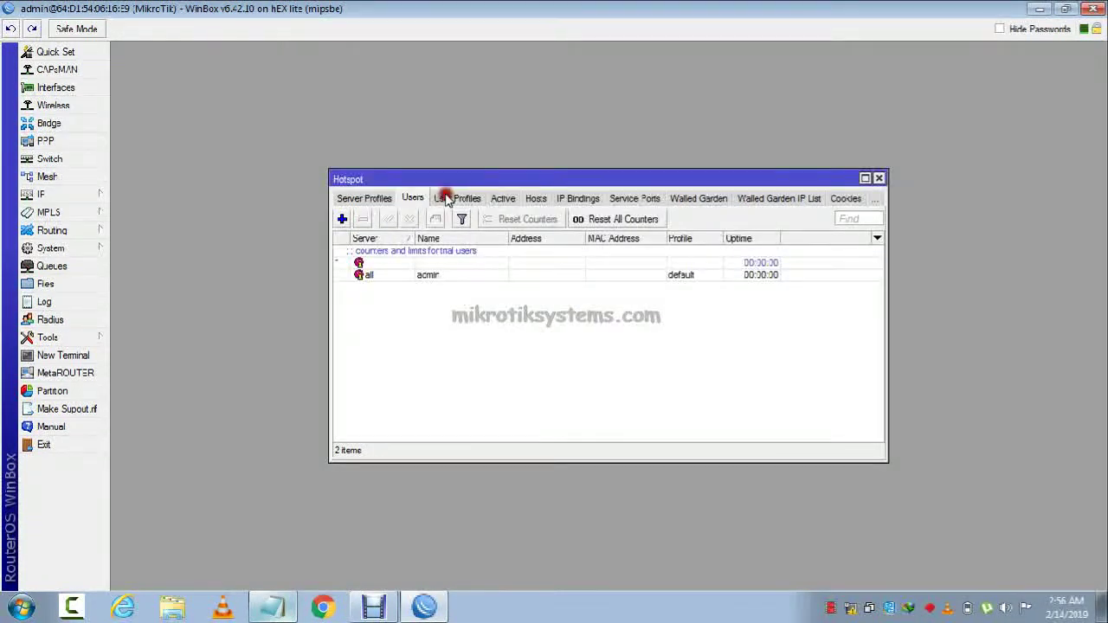
{"action": "double_click", "coordinate": [520, 274]}
{"action": "left_click", "coordinate": [612, 249]}
{"action": "left_click", "coordinate": [597, 269]}
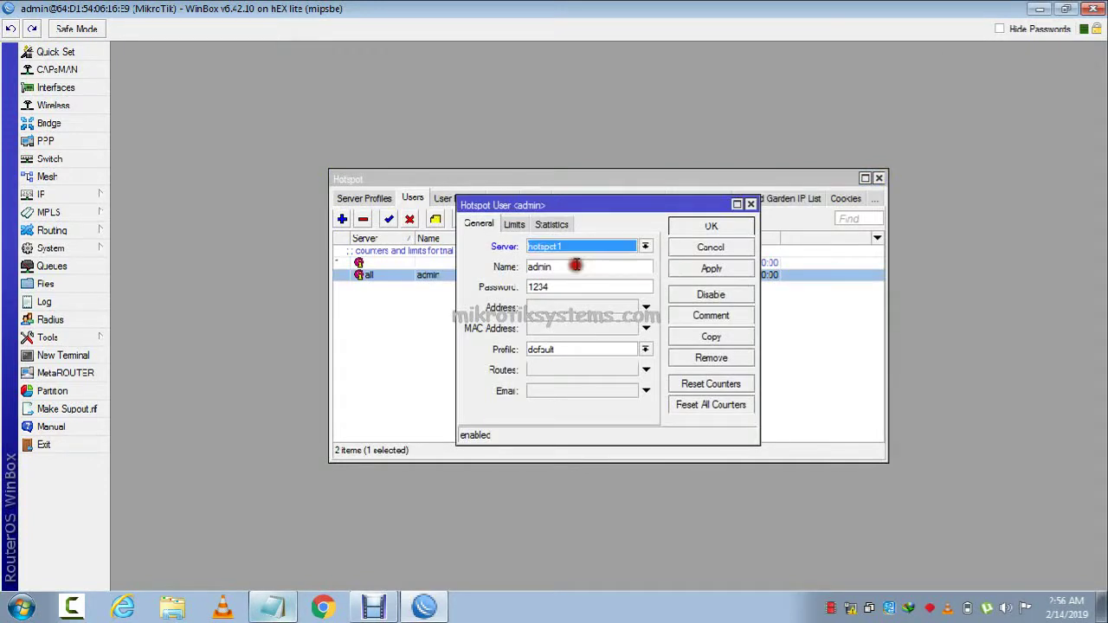
{"action": "left_click", "coordinate": [691, 269]}
{"action": "left_click", "coordinate": [704, 248]}
Create user profile 1Mbps with rate limit 900k/1M.
{"action": "left_click", "coordinate": [459, 197]}
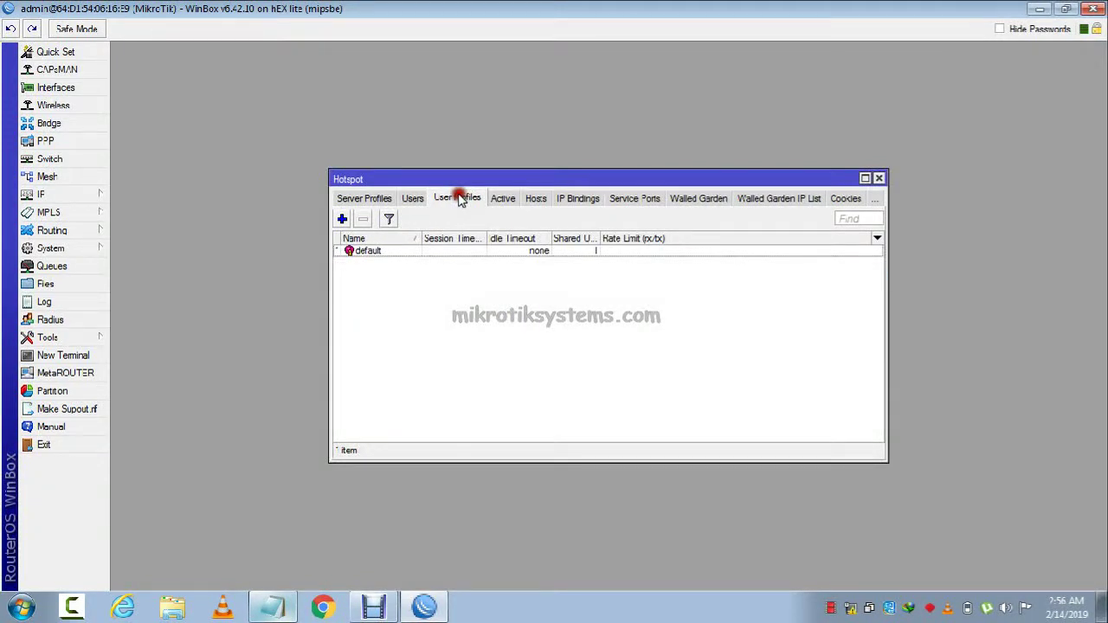
{"action": "double_click", "coordinate": [579, 251]}
{"action": "left_click", "coordinate": [732, 185]}
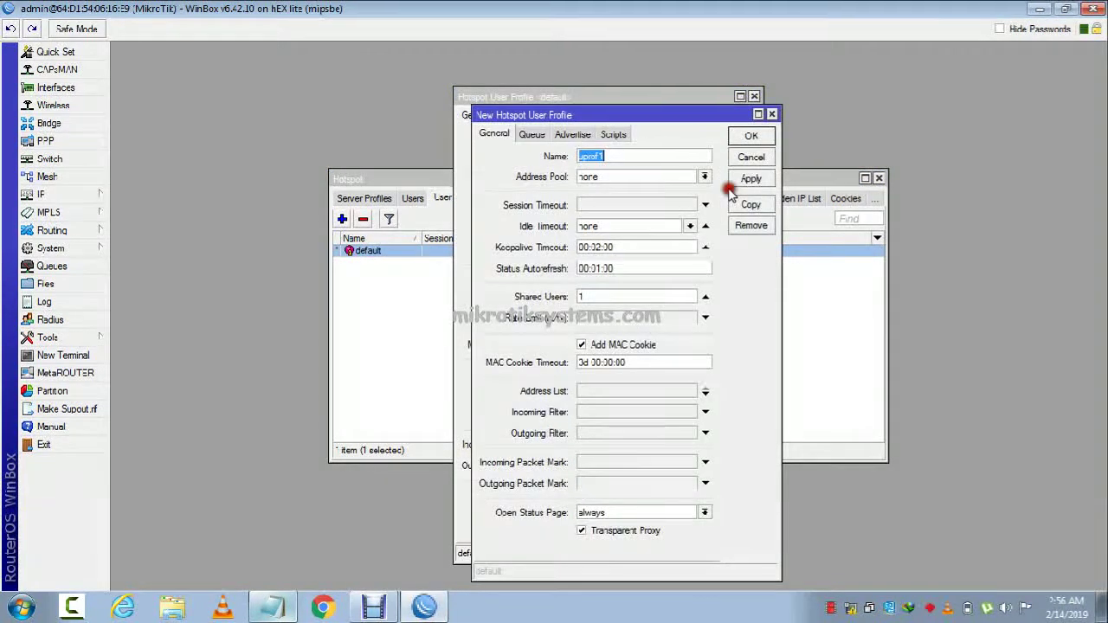
{"action": "left_click", "coordinate": [736, 203]}
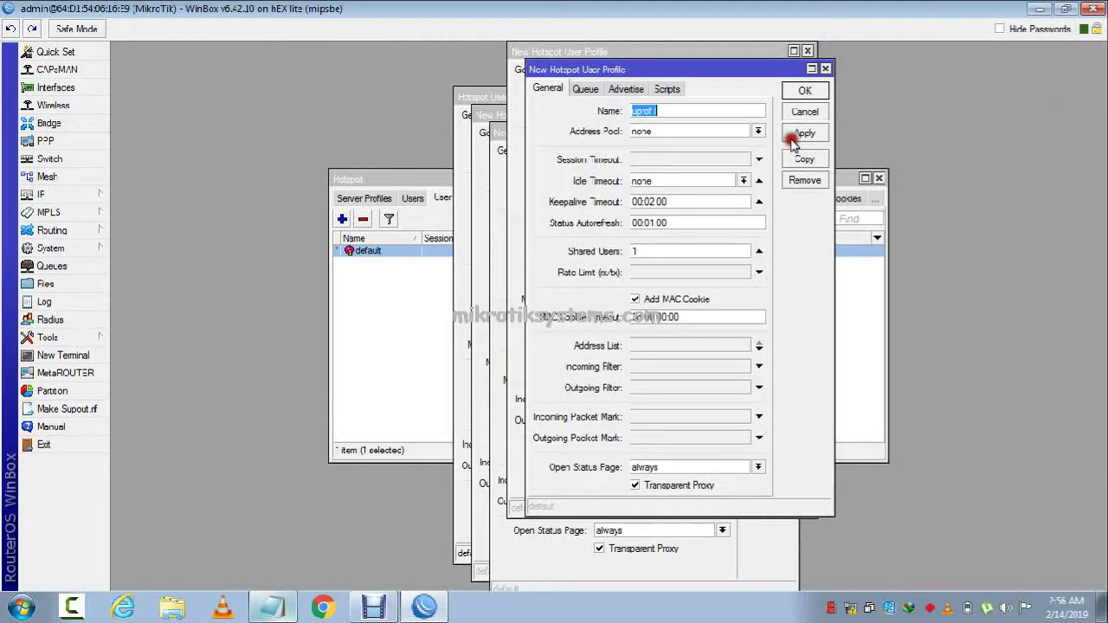
{"action": "type", "text": "1Mbps"}
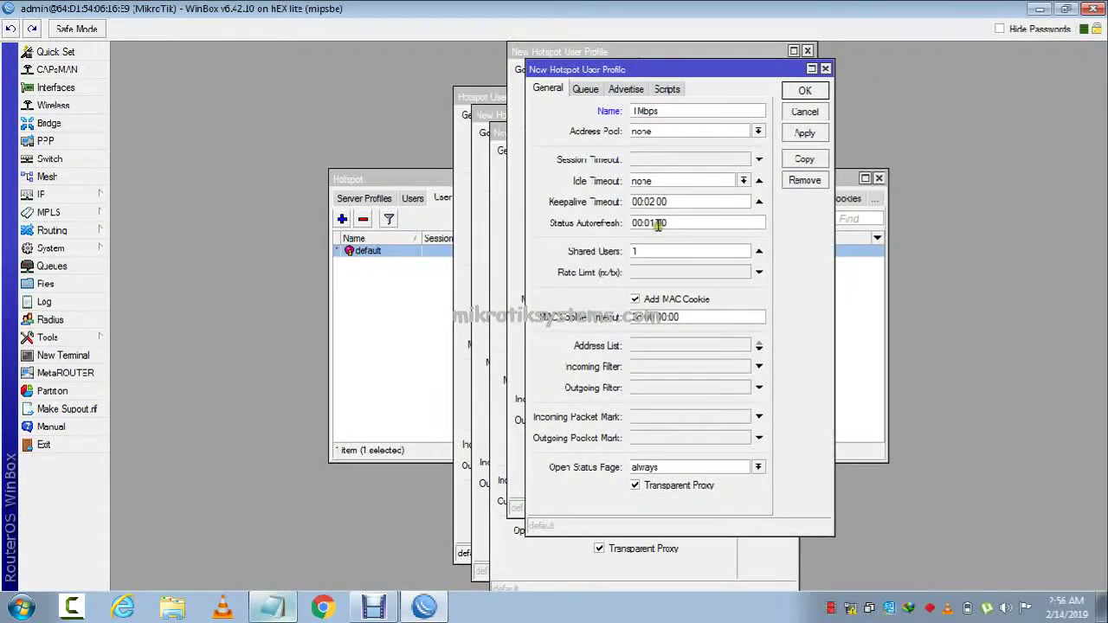
{"action": "left_click", "coordinate": [661, 273]}
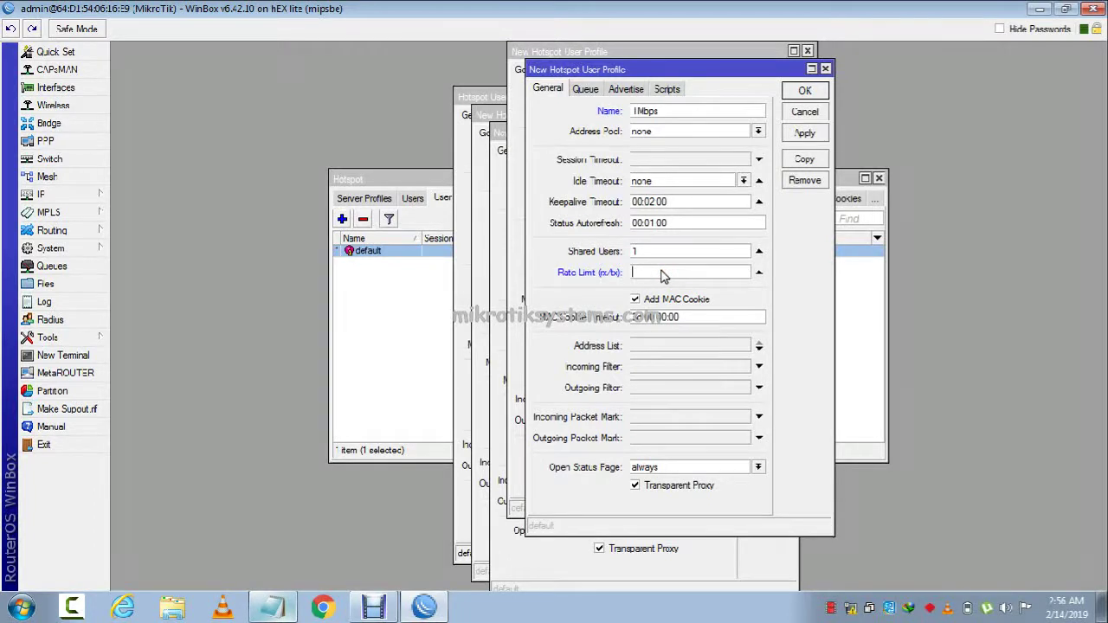
{"action": "type", "text": "900k/1M"}
{"action": "left_click", "coordinate": [804, 133]}
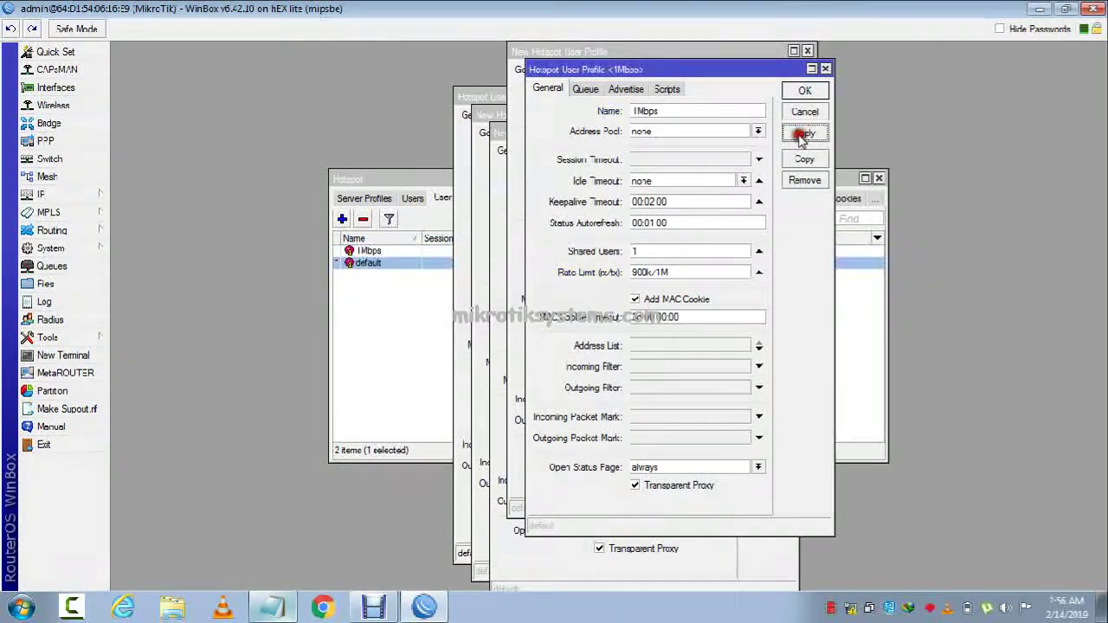
{"action": "left_click", "coordinate": [805, 90]}
Create user profile 2Mbps with rate limit 1M/2M.
{"action": "left_click", "coordinate": [661, 92]}
{"action": "type", "text": "2MB"}
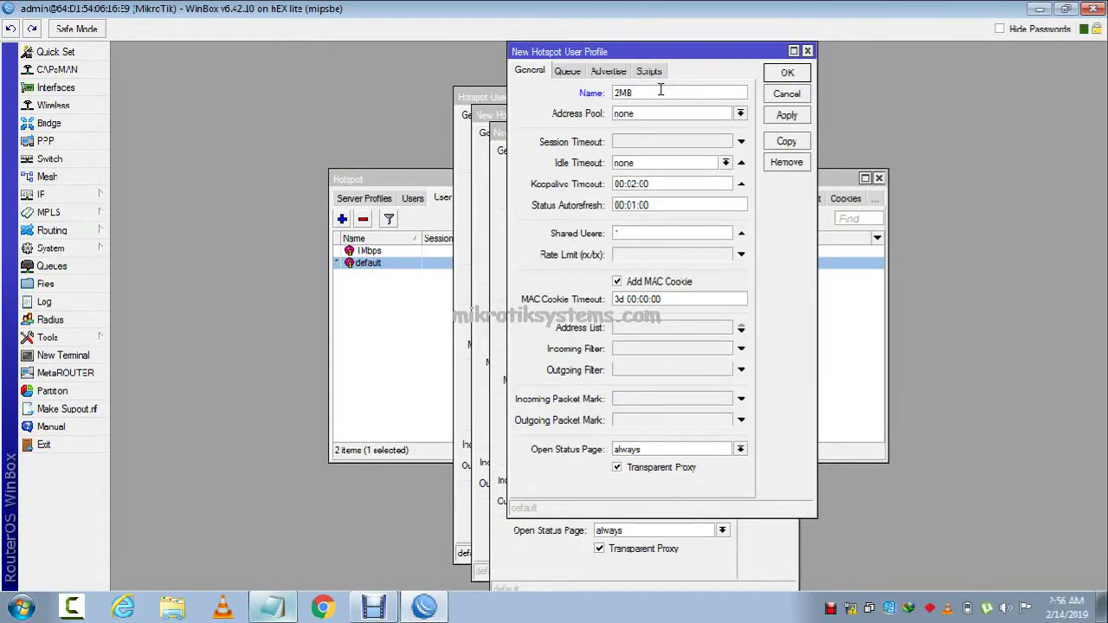
{"action": "key", "text": "BackSpace"}
{"action": "type", "text": "bps"}
{"action": "left_click", "coordinate": [623, 255]}
{"action": "type", "text": "1M/2M"}
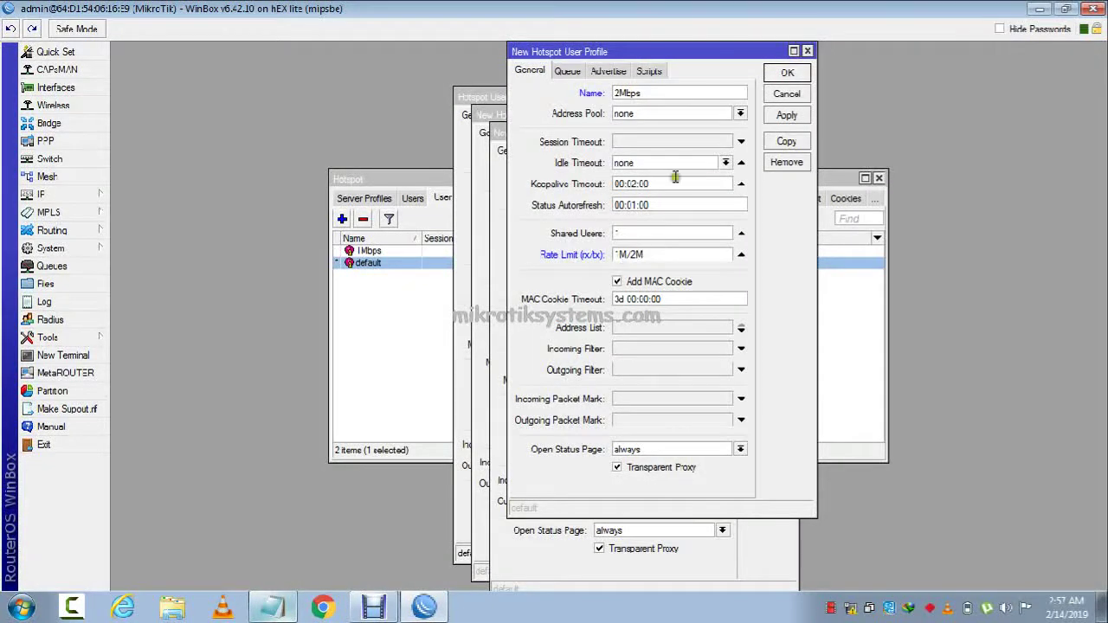
{"action": "left_click", "coordinate": [789, 112]}
{"action": "left_click", "coordinate": [792, 71]}
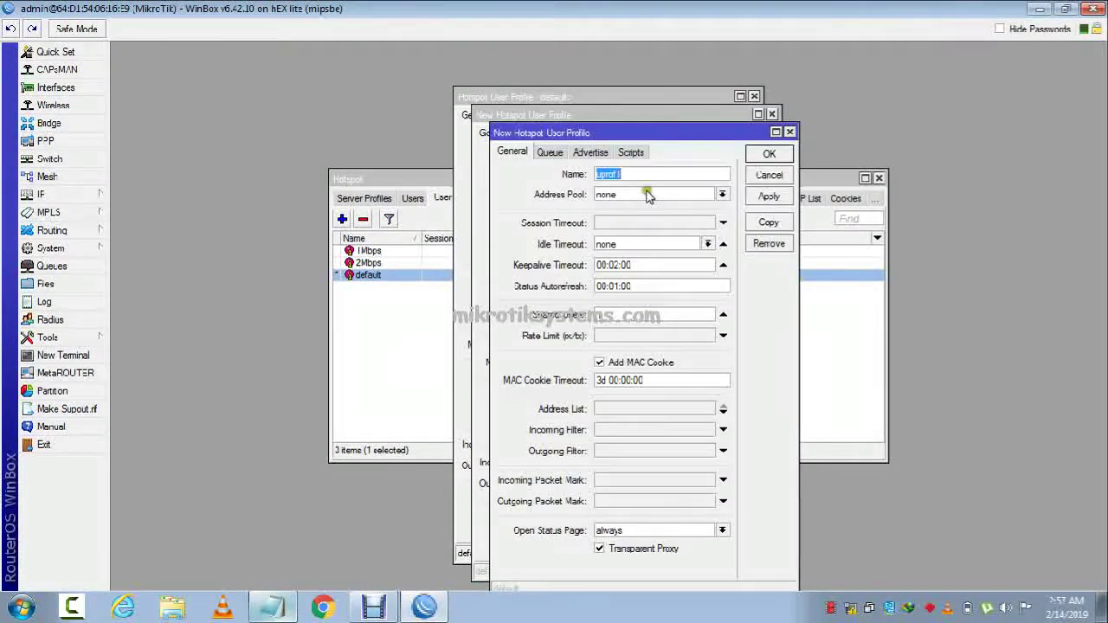
Add user profiles 3Mbps and 4Mbps with rate limits 1M/3M and 1M/4M.
{"action": "key", "text": "BackSpace"}
{"action": "type", "text": "3Mbps"}
{"action": "left_click", "coordinate": [622, 336]}
{"action": "type", "text": "1M/"}
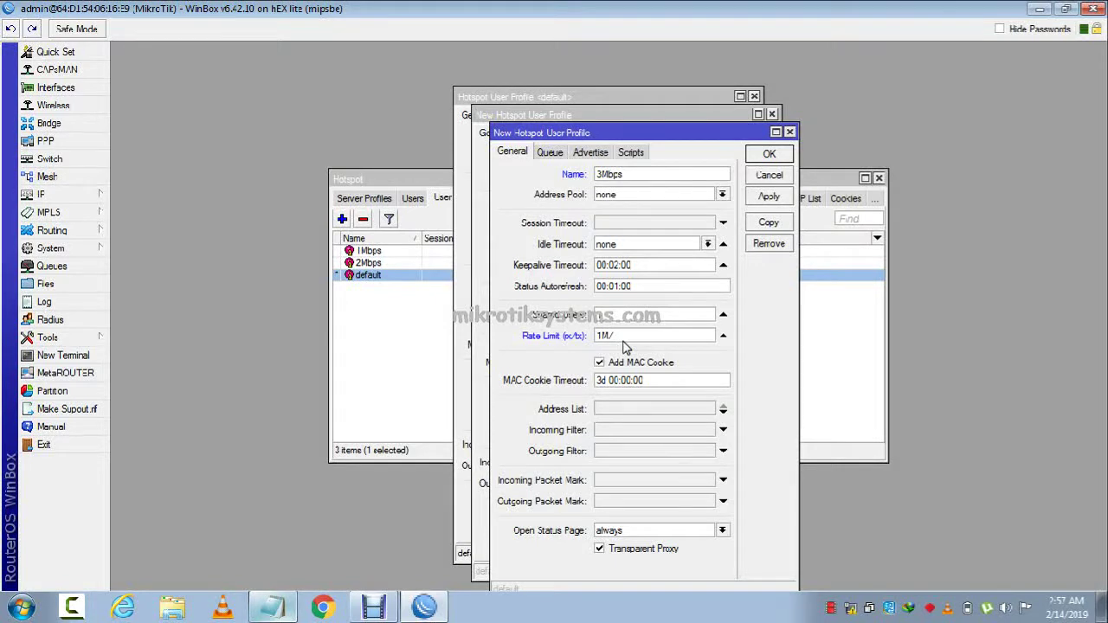
{"action": "left_click", "coordinate": [768, 196]}
{"action": "left_click", "coordinate": [769, 153]}
{"action": "type", "text": "4"}
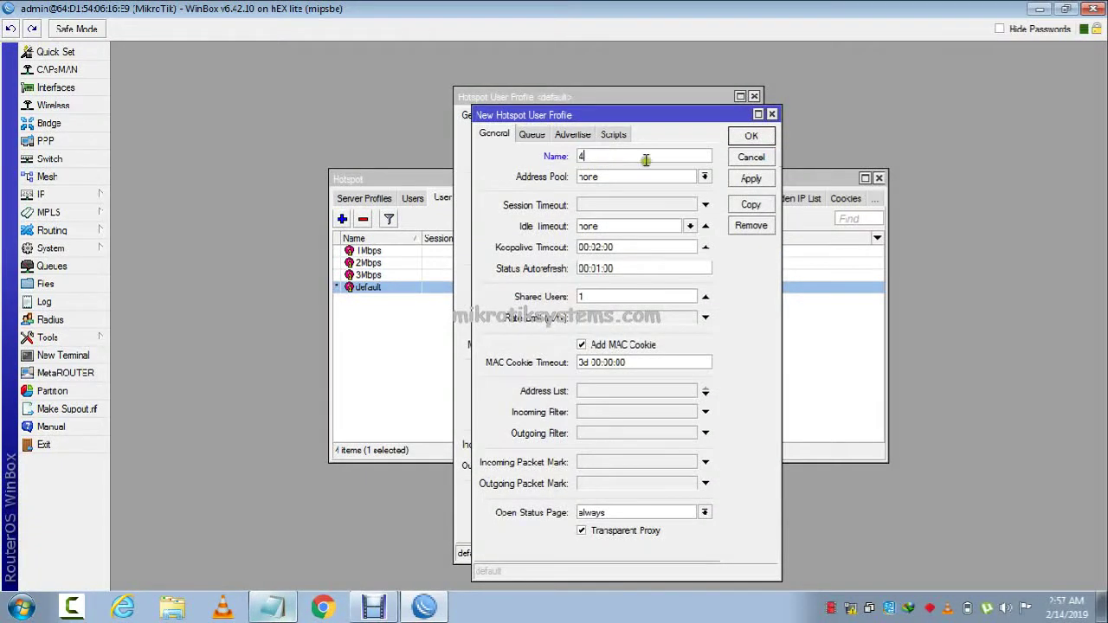
{"action": "type", "text": "Mbps"}
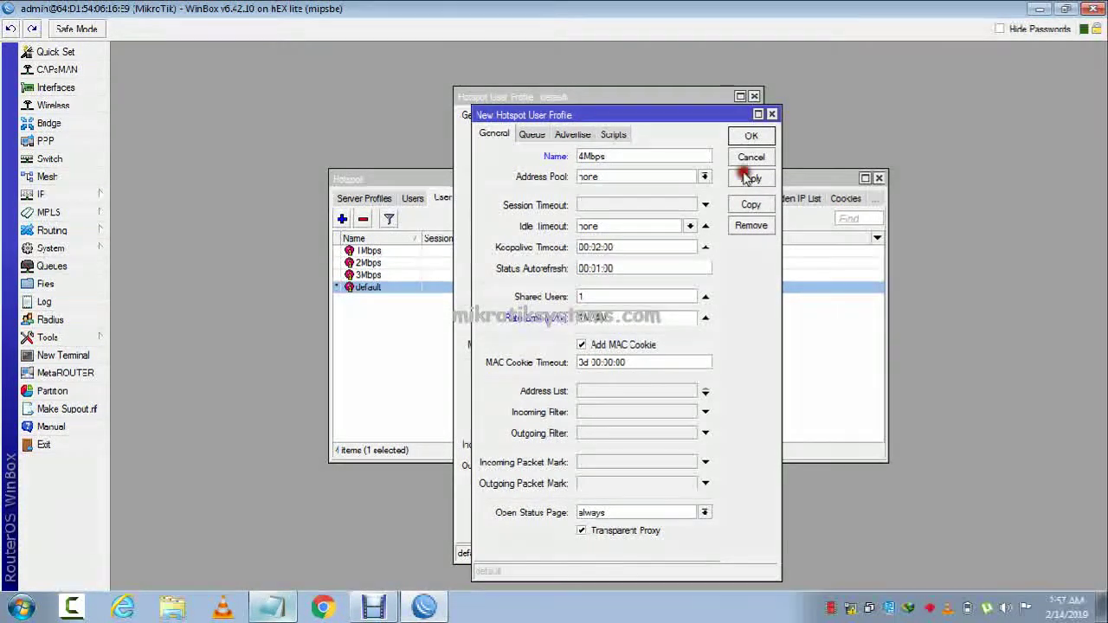
{"action": "left_click", "coordinate": [750, 136]}
{"action": "left_click", "coordinate": [749, 141]}
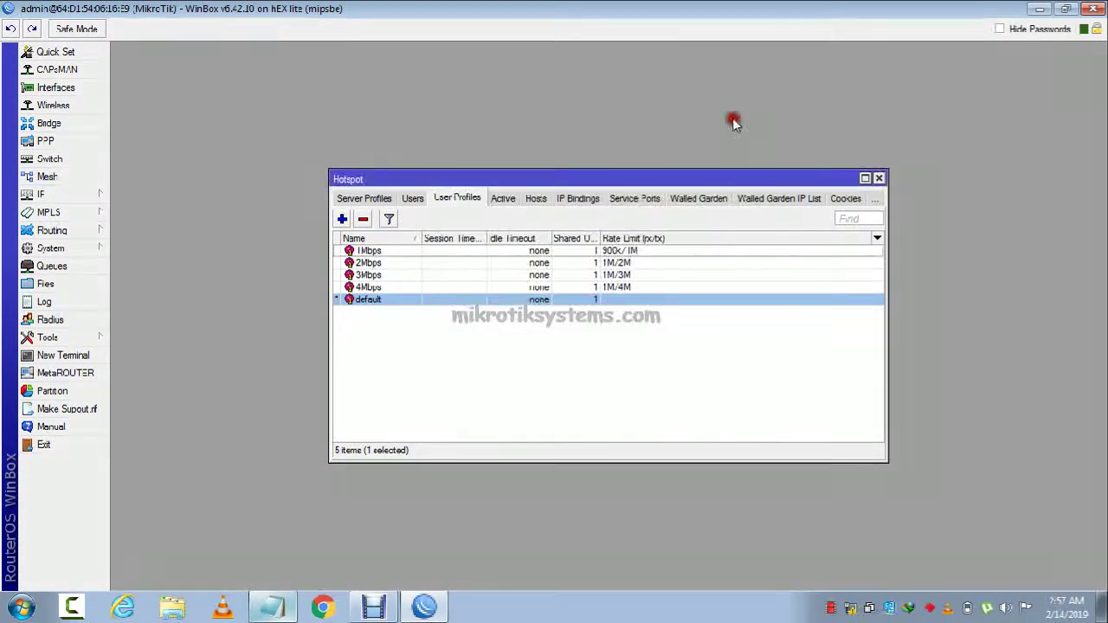
Give the hotspot user admin the 2Mbps profile.
{"action": "left_click", "coordinate": [413, 198]}
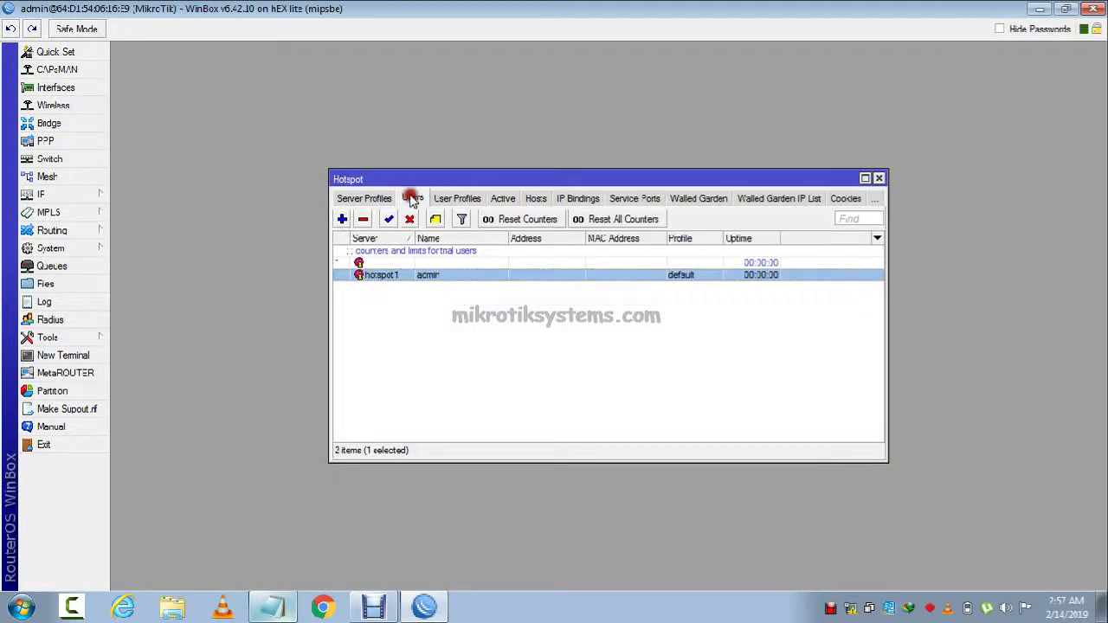
{"action": "left_click", "coordinate": [381, 265]}
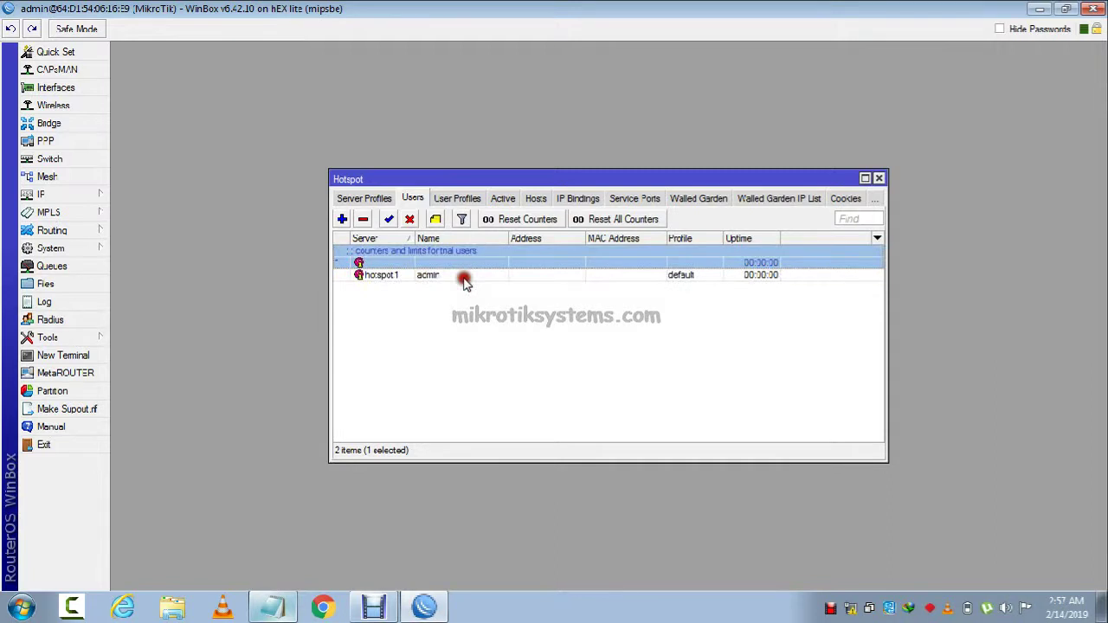
{"action": "double_click", "coordinate": [465, 275]}
{"action": "left_click", "coordinate": [580, 349]}
{"action": "left_click", "coordinate": [560, 370]}
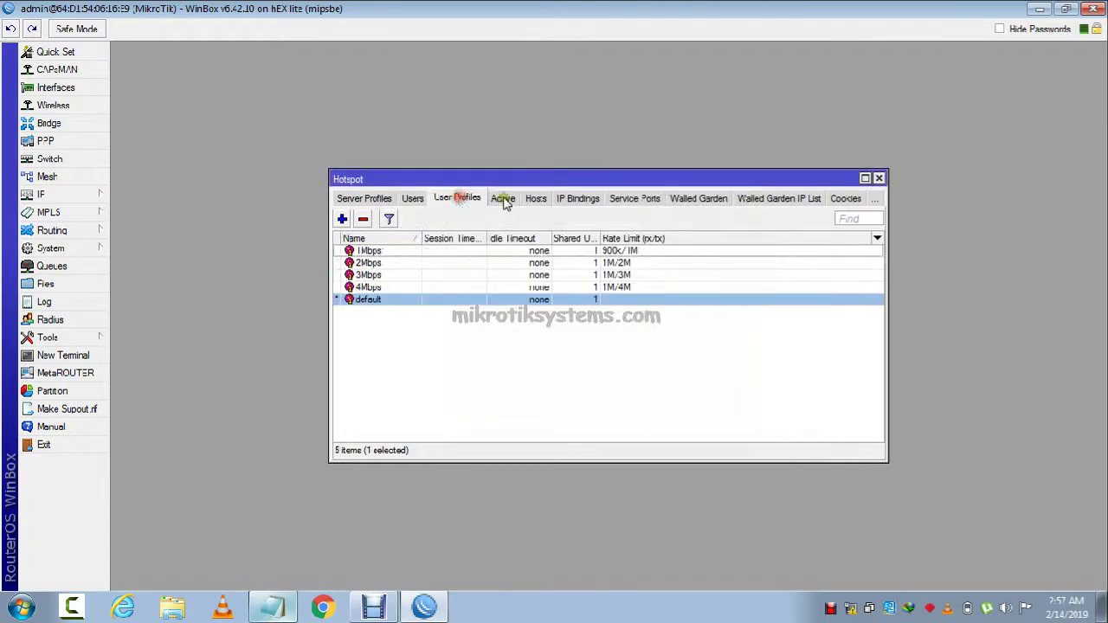
{"action": "left_click", "coordinate": [532, 198]}
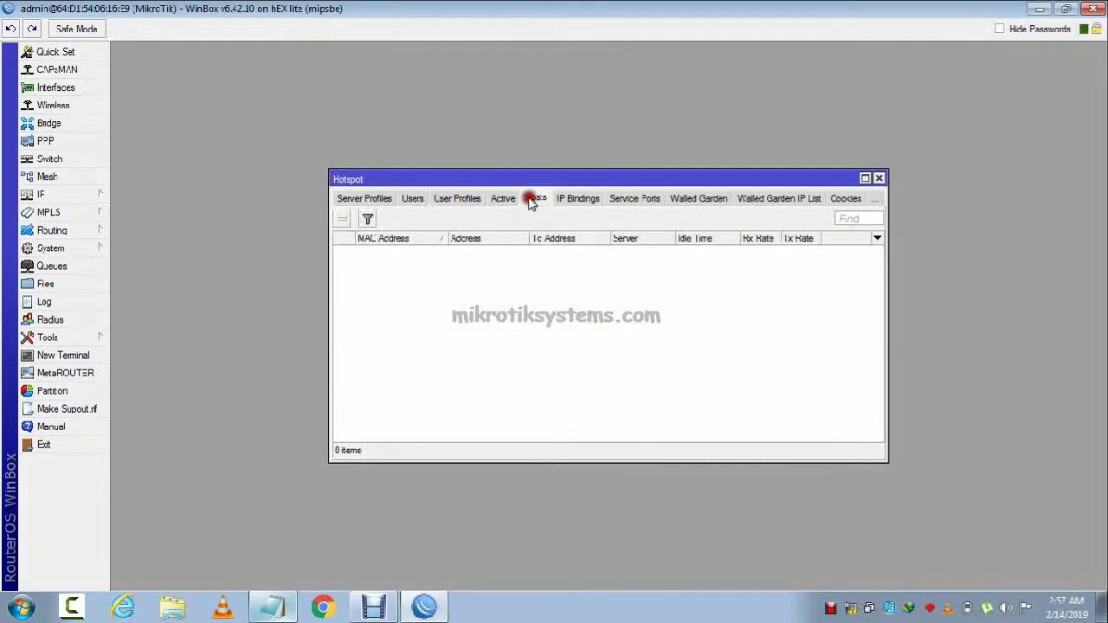
Check the Hosts list and review the User Profiles list.
{"action": "left_click", "coordinate": [503, 198]}
{"action": "left_click", "coordinate": [469, 199]}
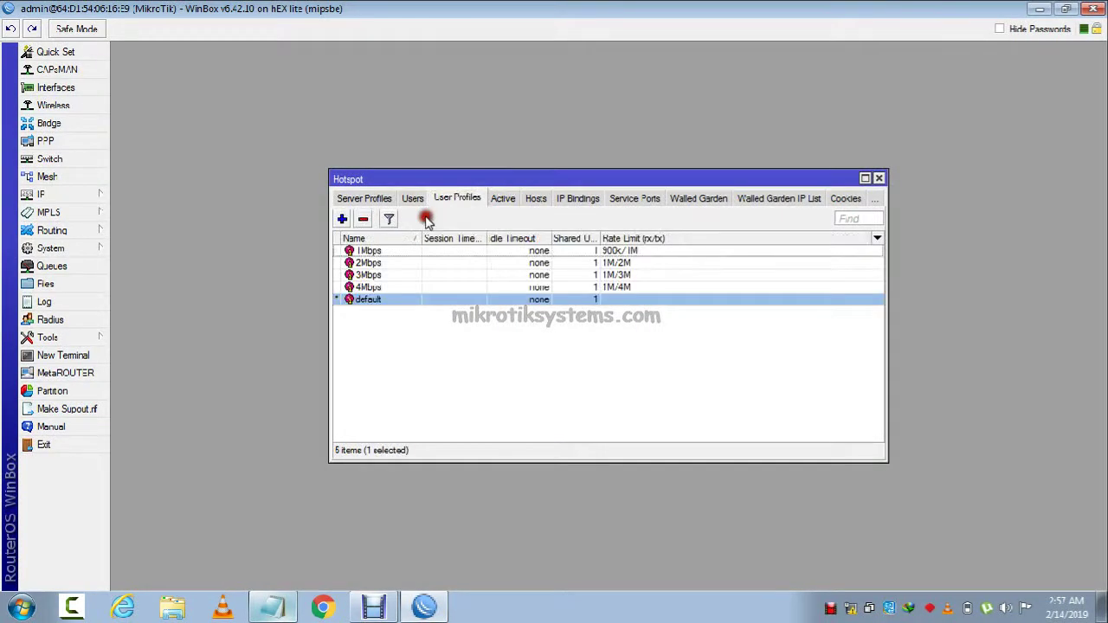
{"action": "left_click", "coordinate": [479, 251]}
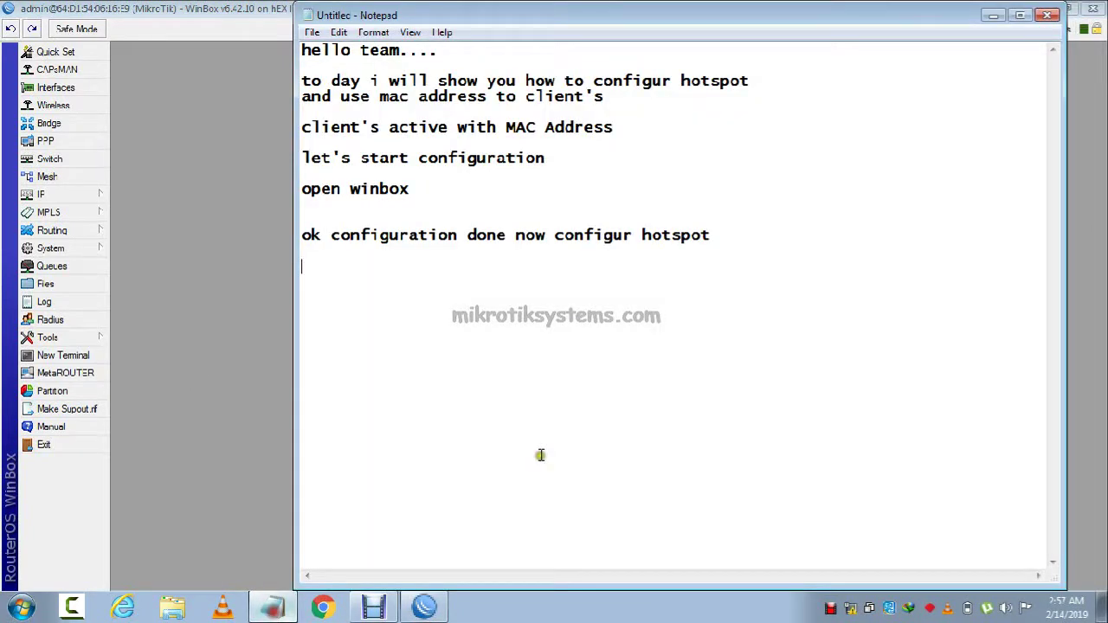
Note 'ok all configuration Done', 'now Mikrotik Router Board Reboot', 'Then Check Hotspot Configuration', 'Let's Start Reboot Mikrotik'.
{"action": "type", "text": "ok al"}
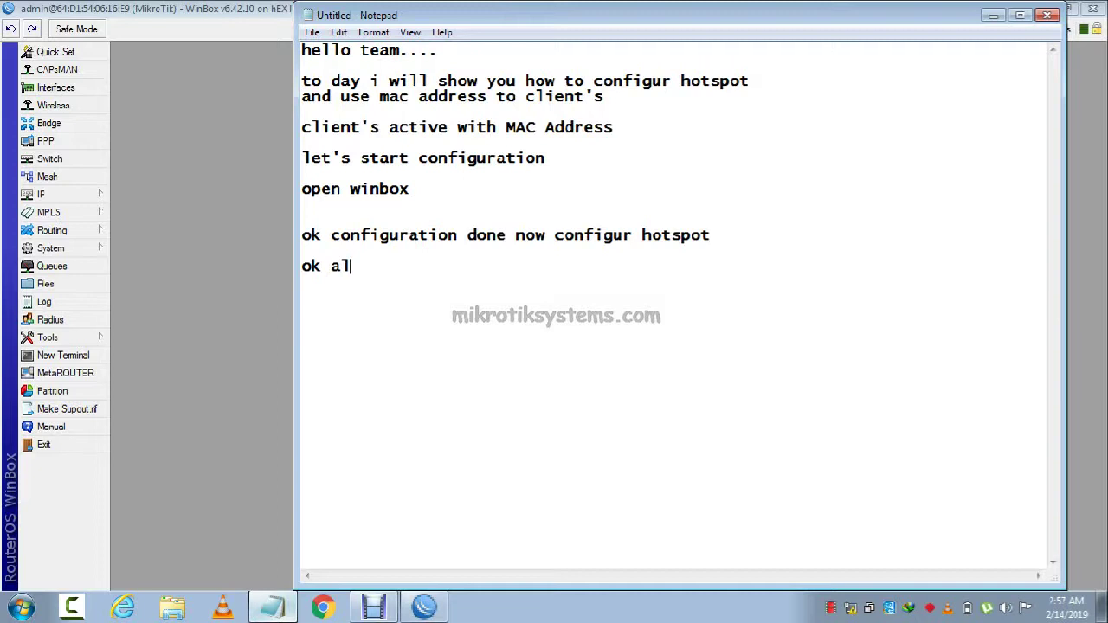
{"action": "type", "text": "l configuration"}
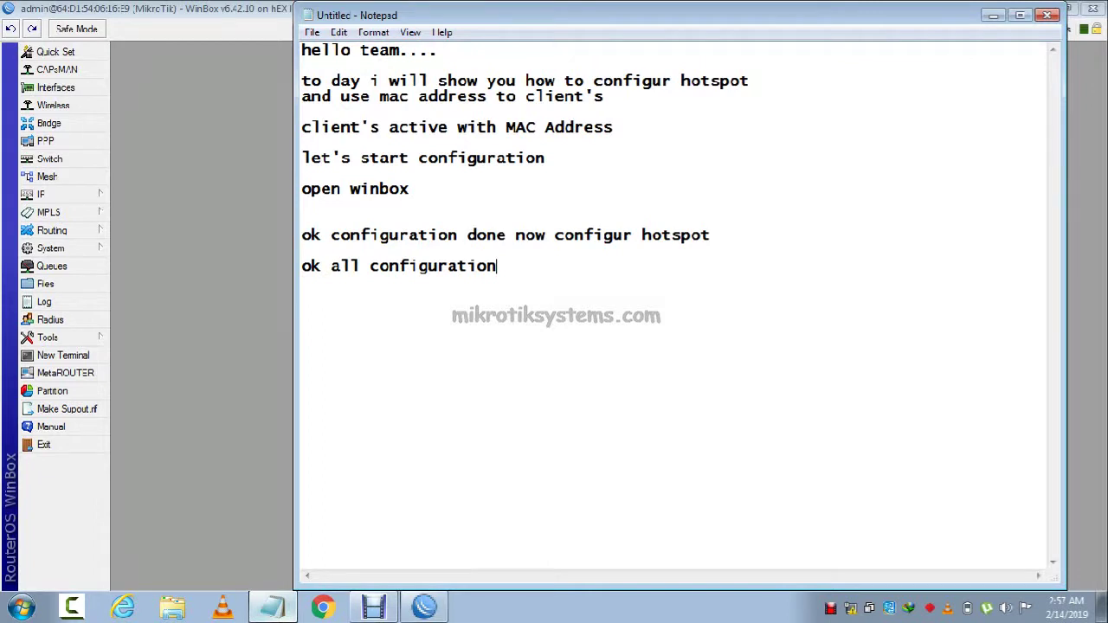
{"action": "type", "text": " Done"}
{"action": "key", "text": "Return"}
{"action": "type", "text": "no"}
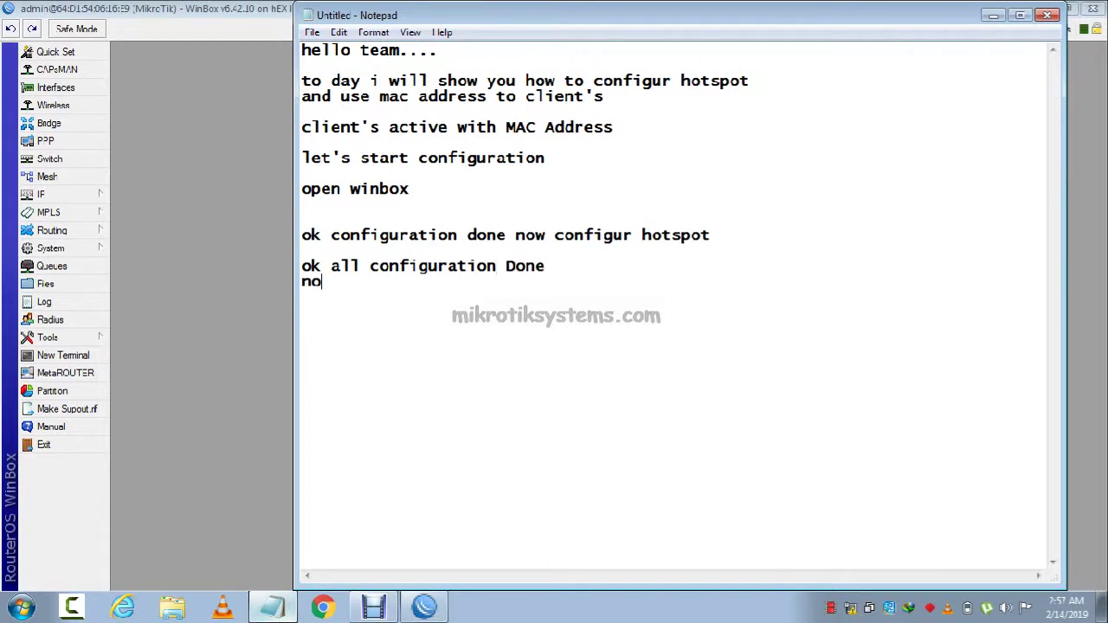
{"action": "type", "text": "w Mikrotik "}
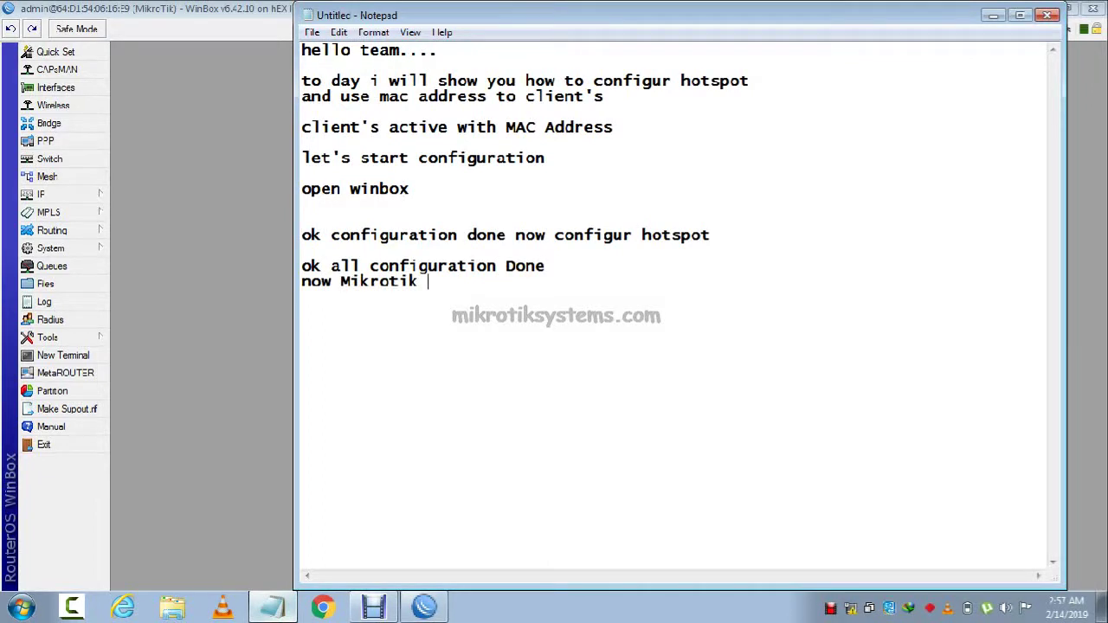
{"action": "type", "text": "Router Bo"}
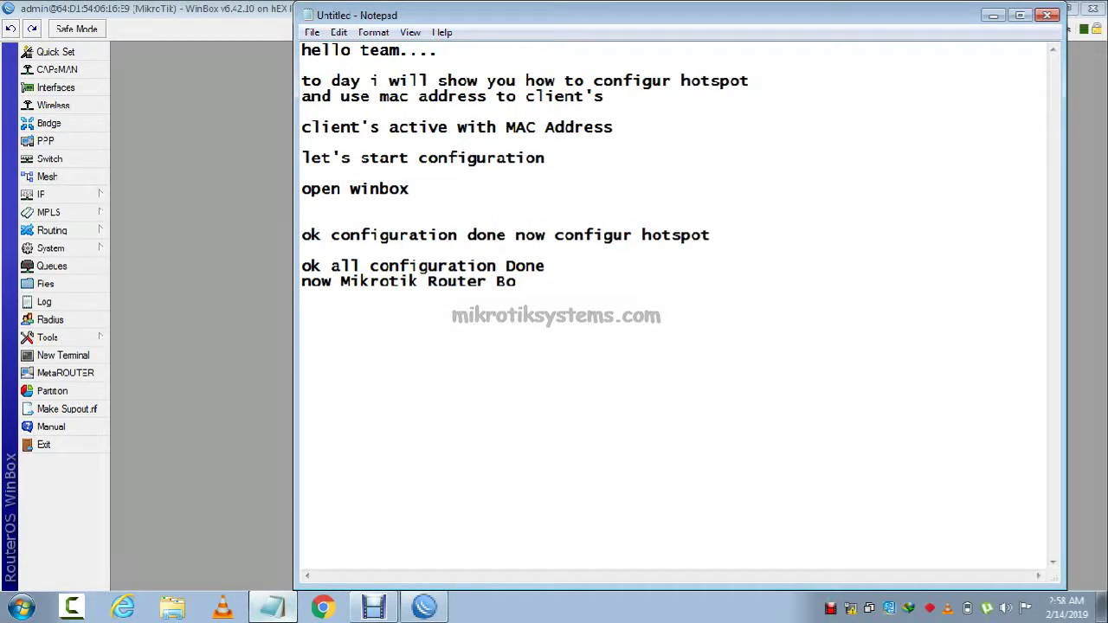
{"action": "type", "text": "ard Reboot"}
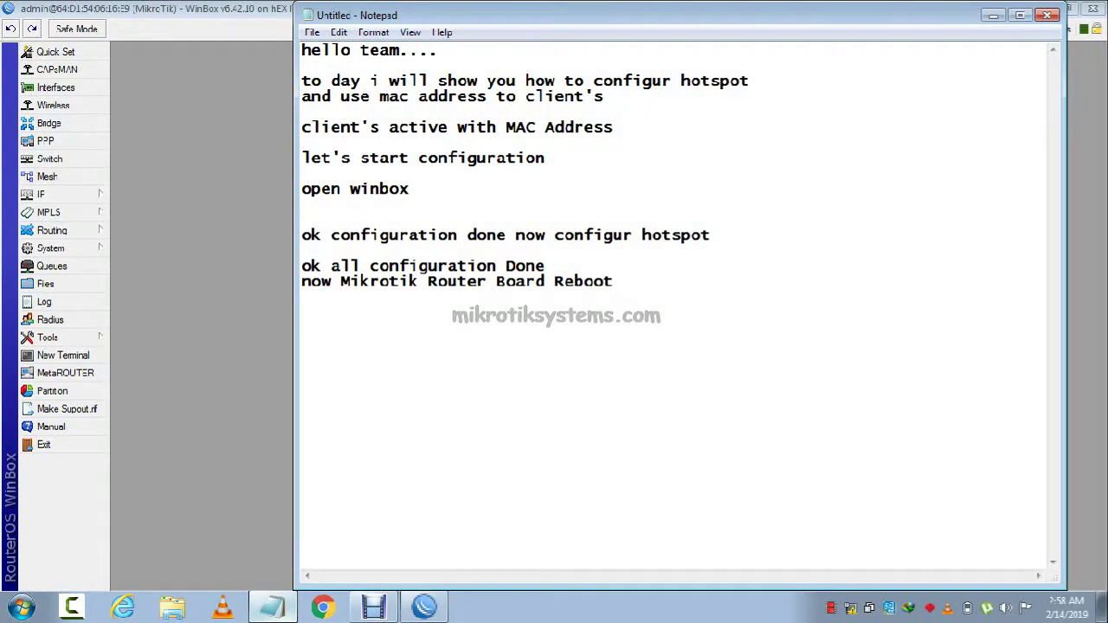
{"action": "key", "text": "Return"}
{"action": "key", "text": "Return"}
{"action": "type", "text": "Then Check "}
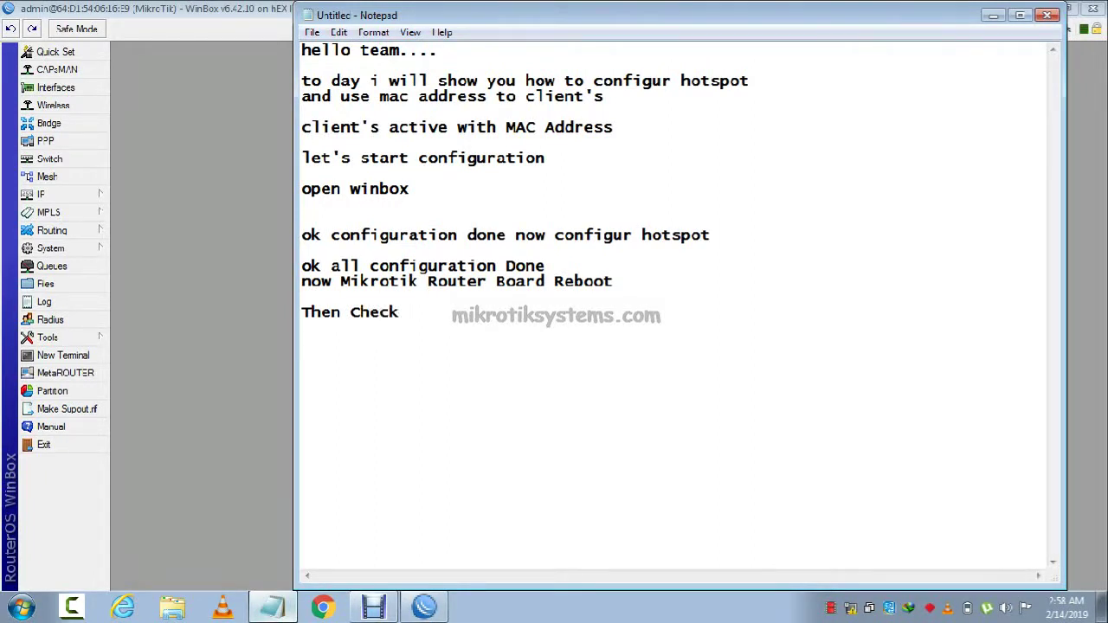
{"action": "type", "text": "Hotspot "}
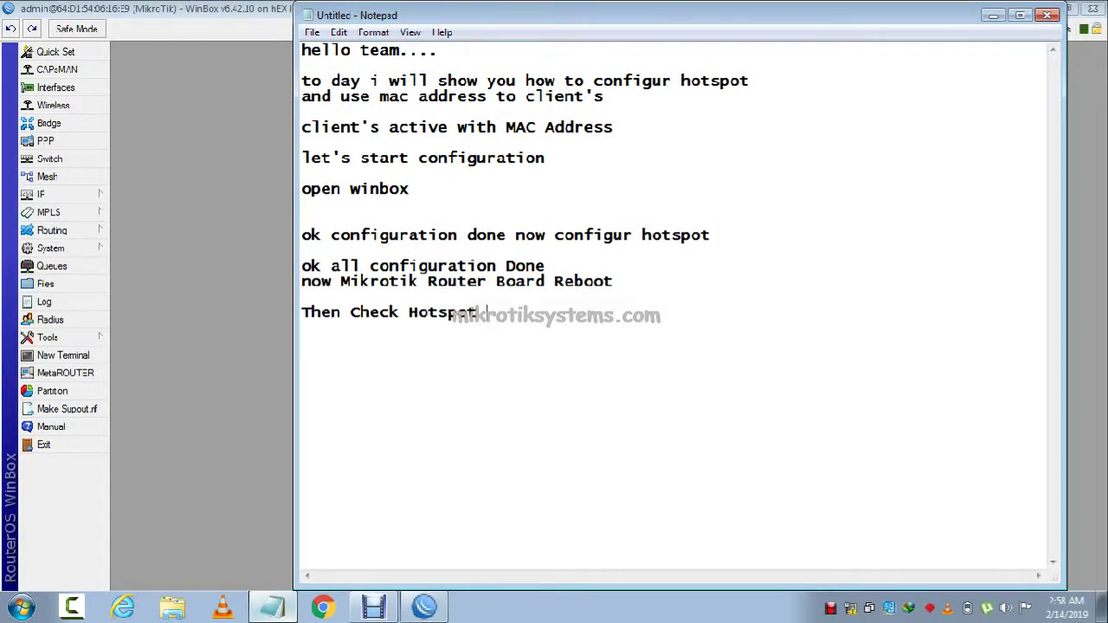
{"action": "type", "text": "Configuration"}
{"action": "key", "text": "Return"}
{"action": "key", "text": "Return"}
{"action": "key", "text": "Return"}
{"action": "key", "text": "Return"}
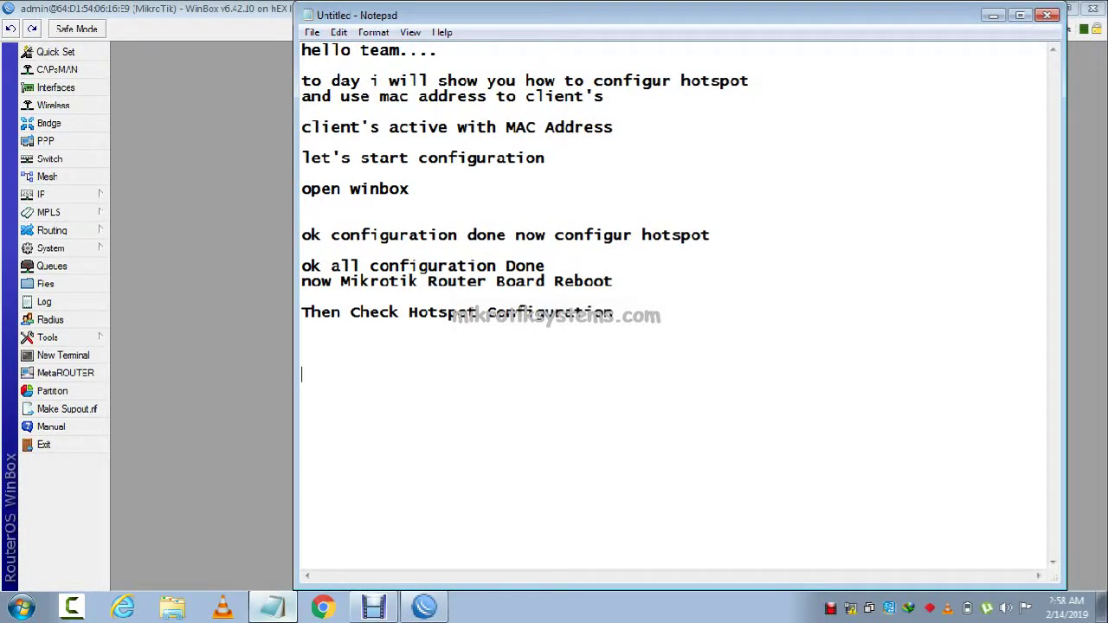
{"action": "type", "text": "Let's Start"}
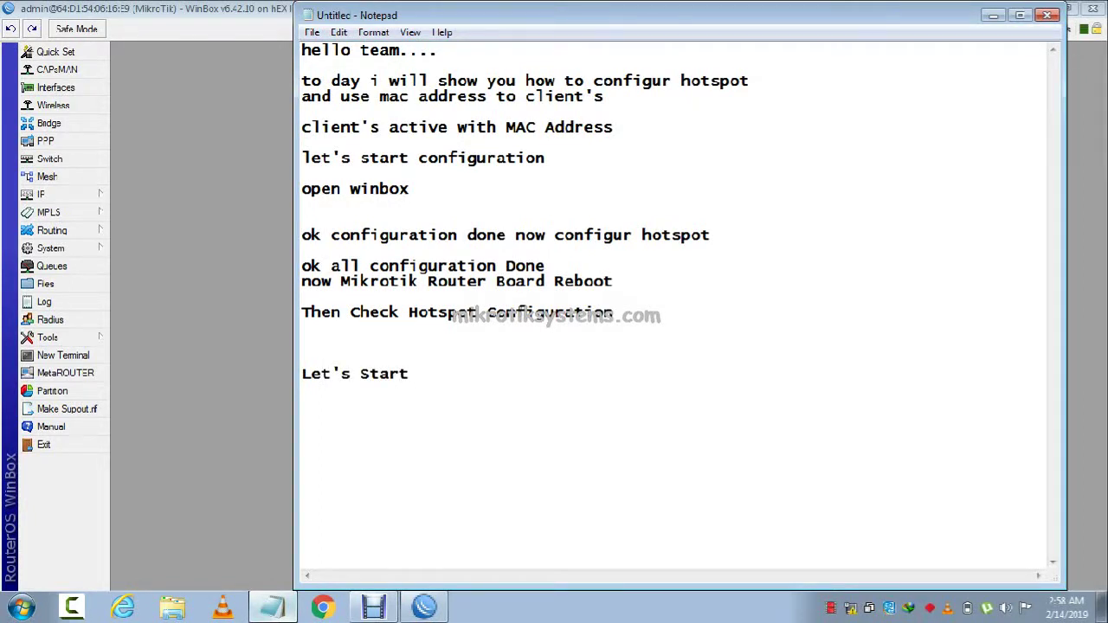
{"action": "type", "text": " Reboot Mikrotik"}
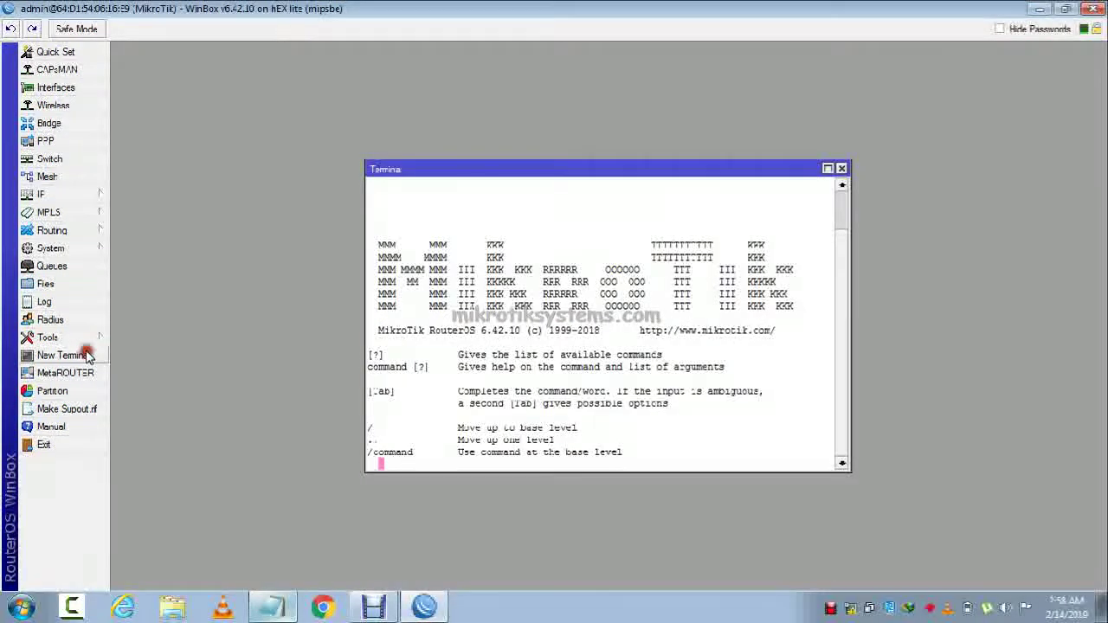
Run 'sys re' in the terminal to show system resources, then close the terminal.
{"action": "type", "text": "sy"}
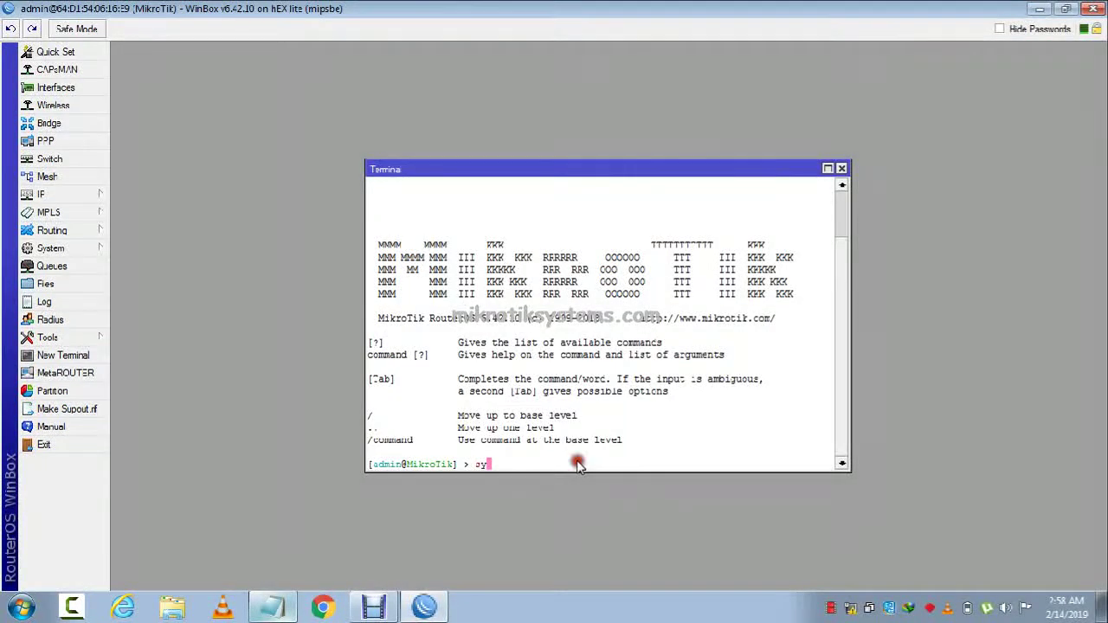
{"action": "type", "text": "s re"}
{"action": "key", "text": "Return"}
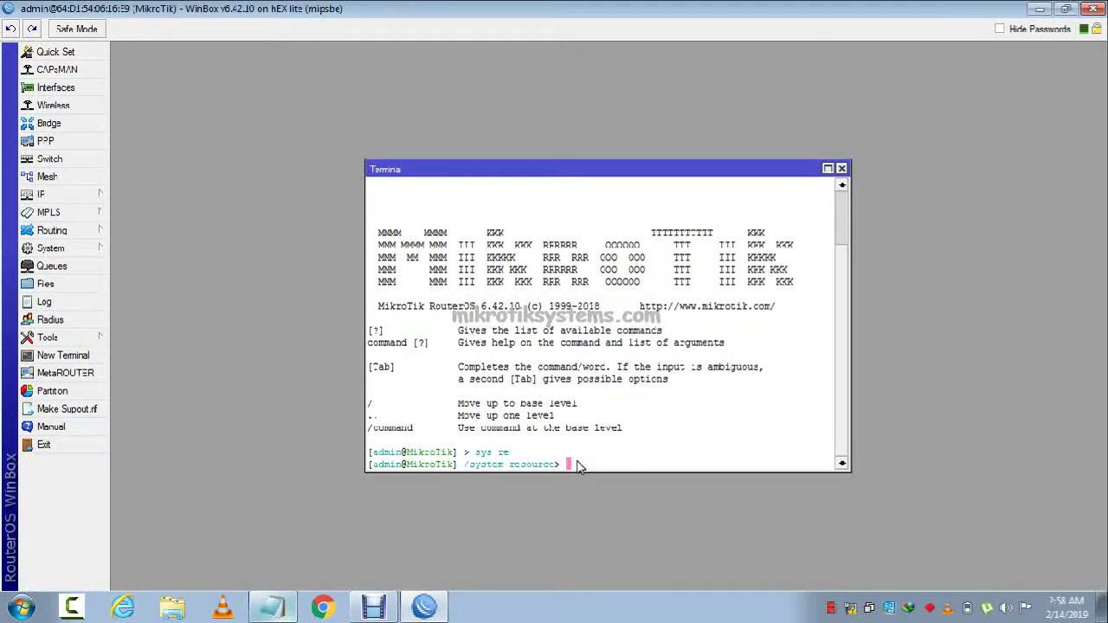
{"action": "left_click", "coordinate": [842, 168]}
Reboot the router via system reboot, confirm with y, and dismiss the disconnect error.
{"action": "left_click", "coordinate": [65, 355]}
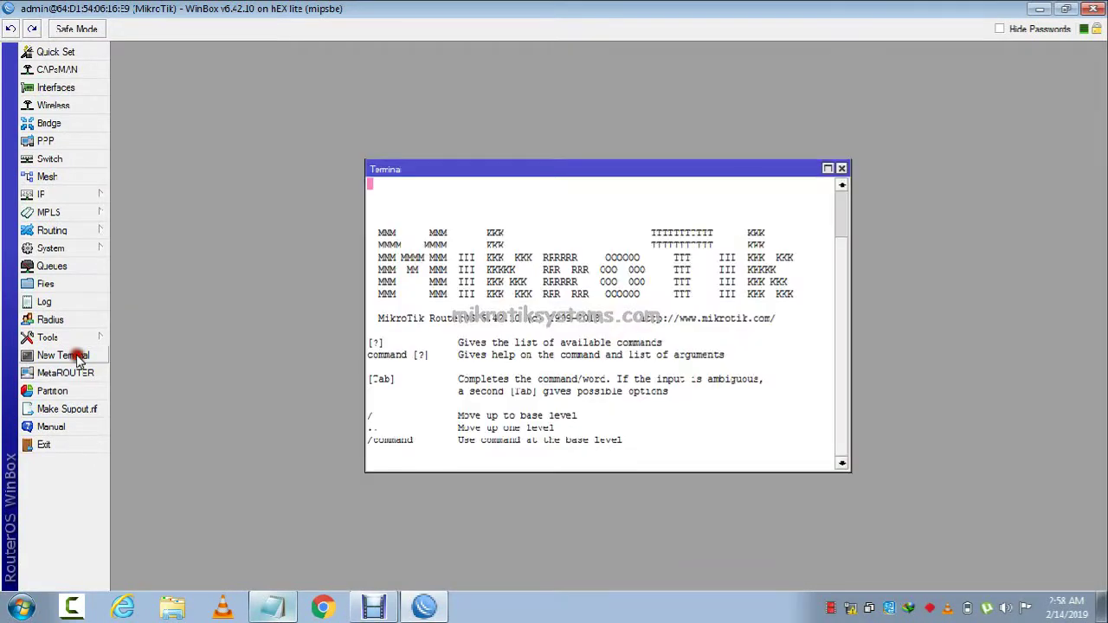
{"action": "type", "text": "sys"}
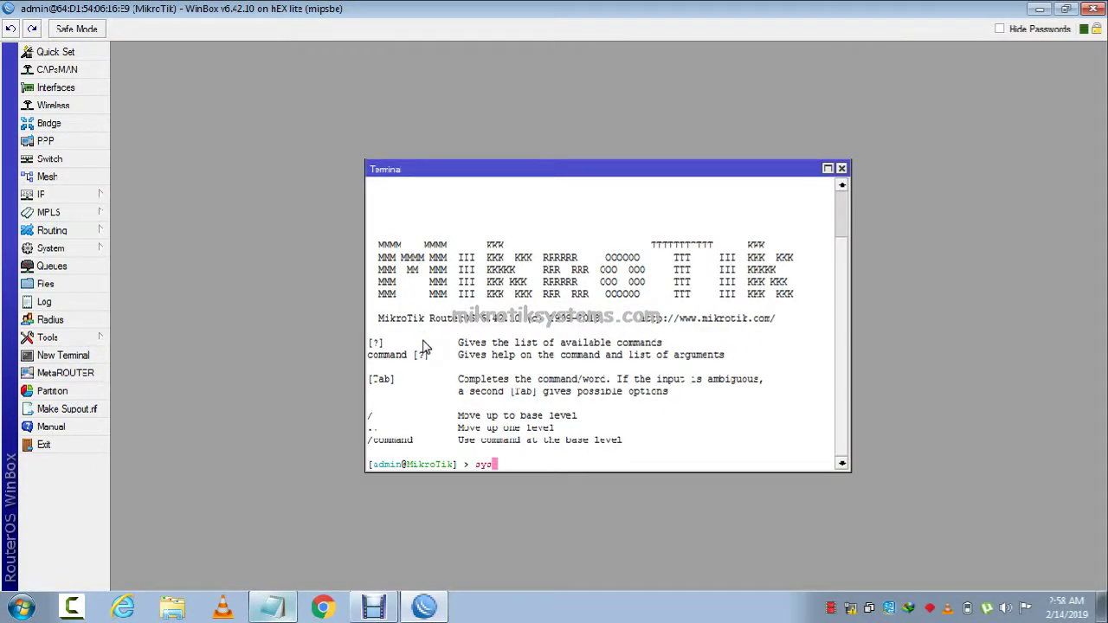
{"action": "key", "text": "Return"}
{"action": "type", "text": "rc"}
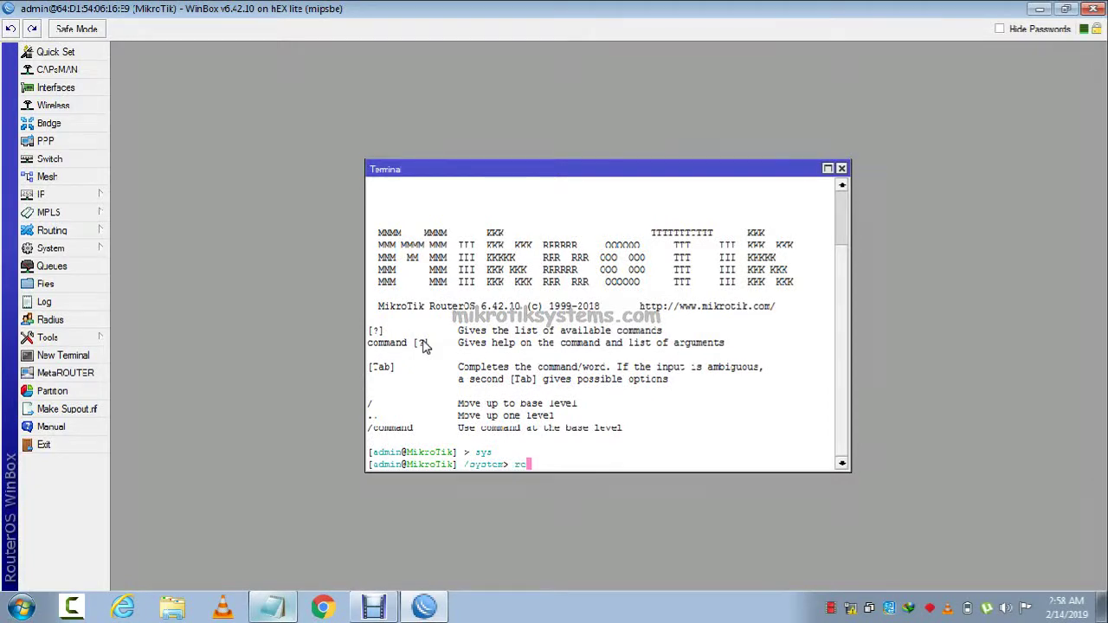
{"action": "type", "text": "boot"}
{"action": "key", "text": "Return"}
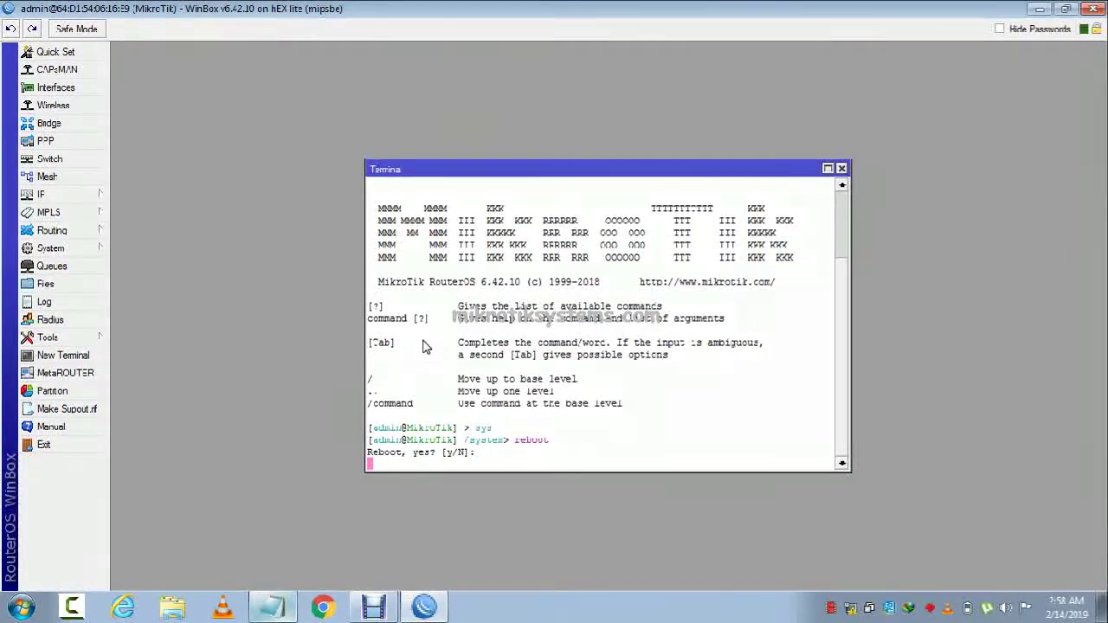
{"action": "type", "text": "y"}
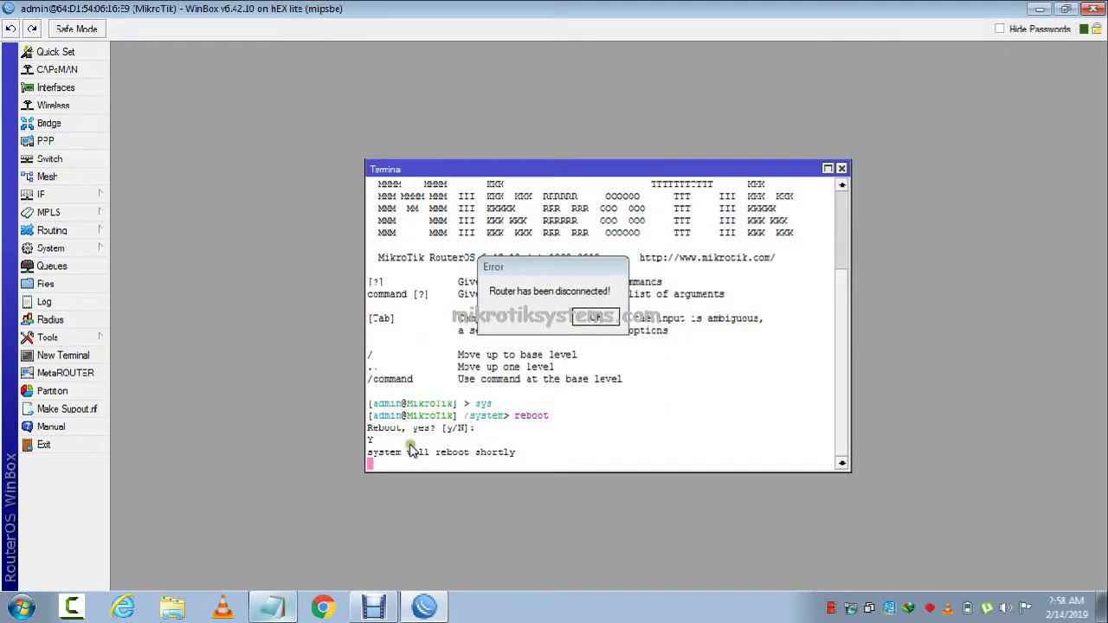
{"action": "left_click", "coordinate": [596, 318]}
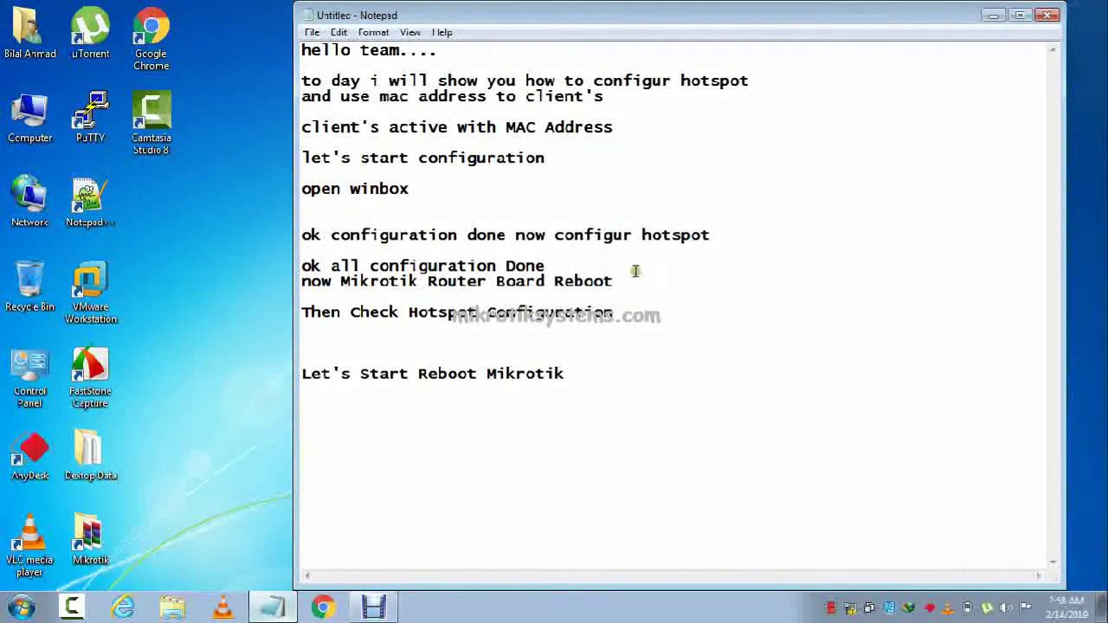
Add the note 'wait 1 mint' below the reboot line, then go to the desktop.
{"action": "left_click", "coordinate": [363, 409]}
{"action": "type", "text": "wa"}
{"action": "type", "text": "it2"}
{"action": "key", "text": "BackSpace"}
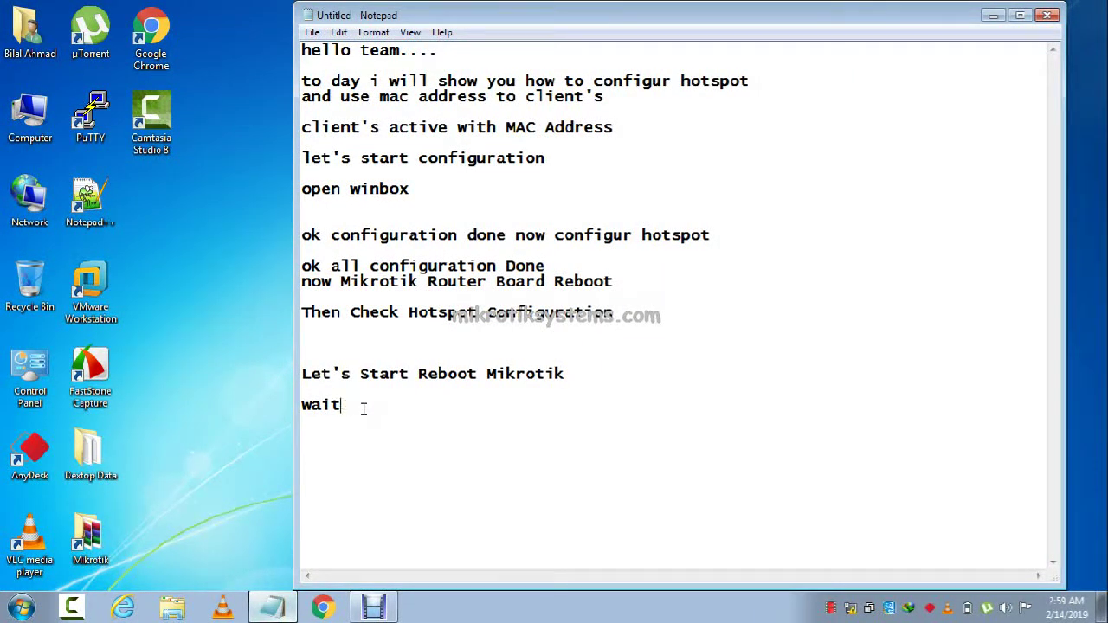
{"action": "type", "text": "1 mint"}
{"action": "key", "text": "Return"}
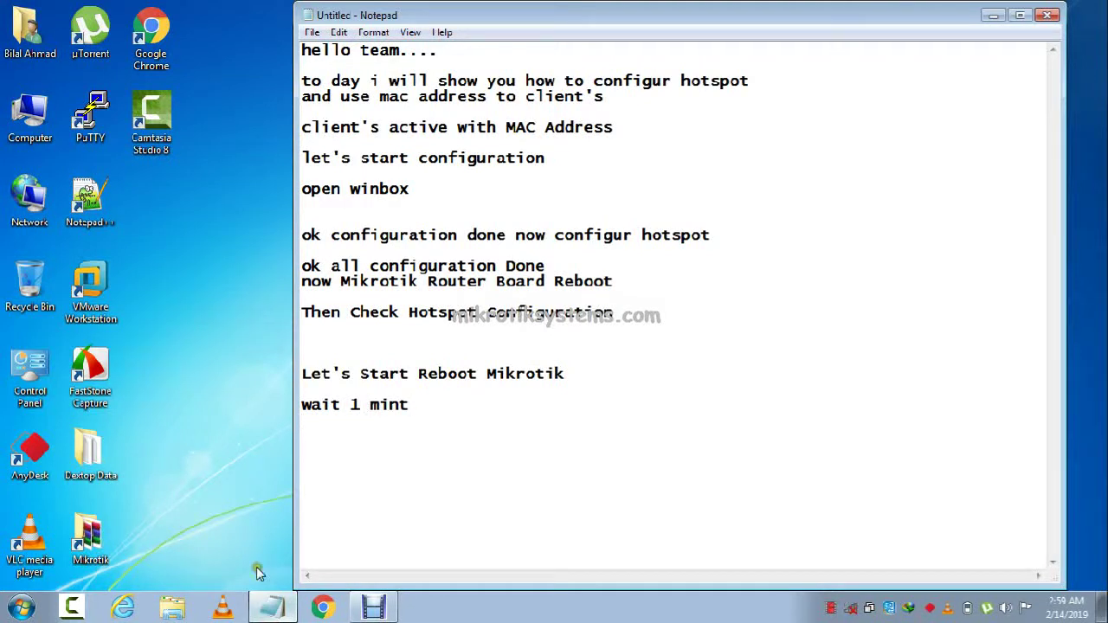
{"action": "left_click", "coordinate": [197, 189]}
{"action": "right_click", "coordinate": [234, 234]}
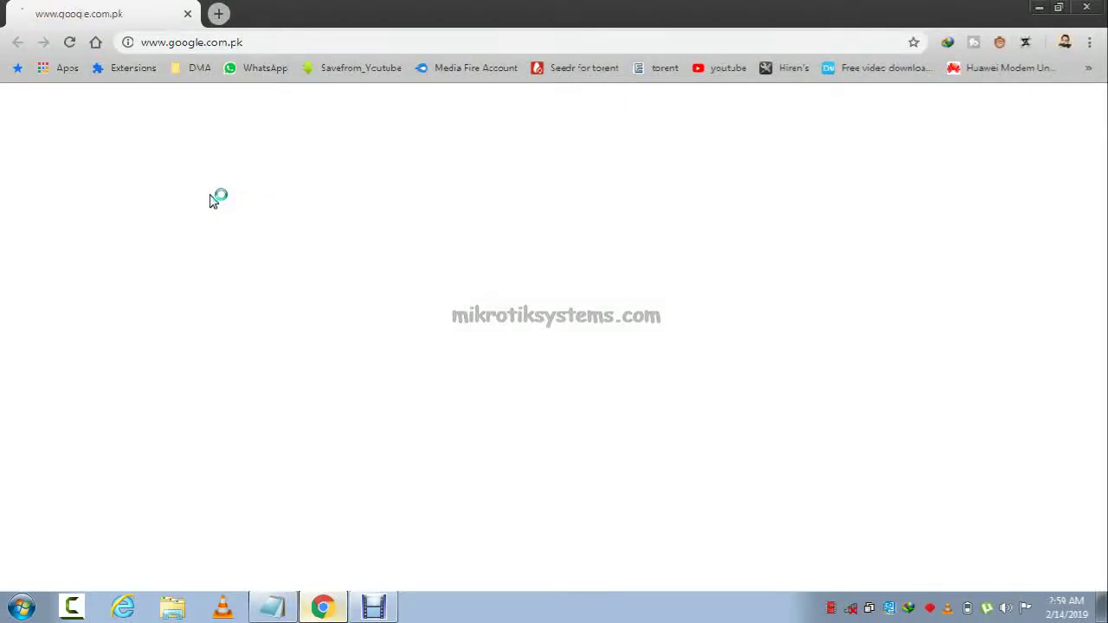
Highlight the 'No internet' heading on Chrome's error page, then close Chrome.
{"action": "left_click", "coordinate": [314, 263]}
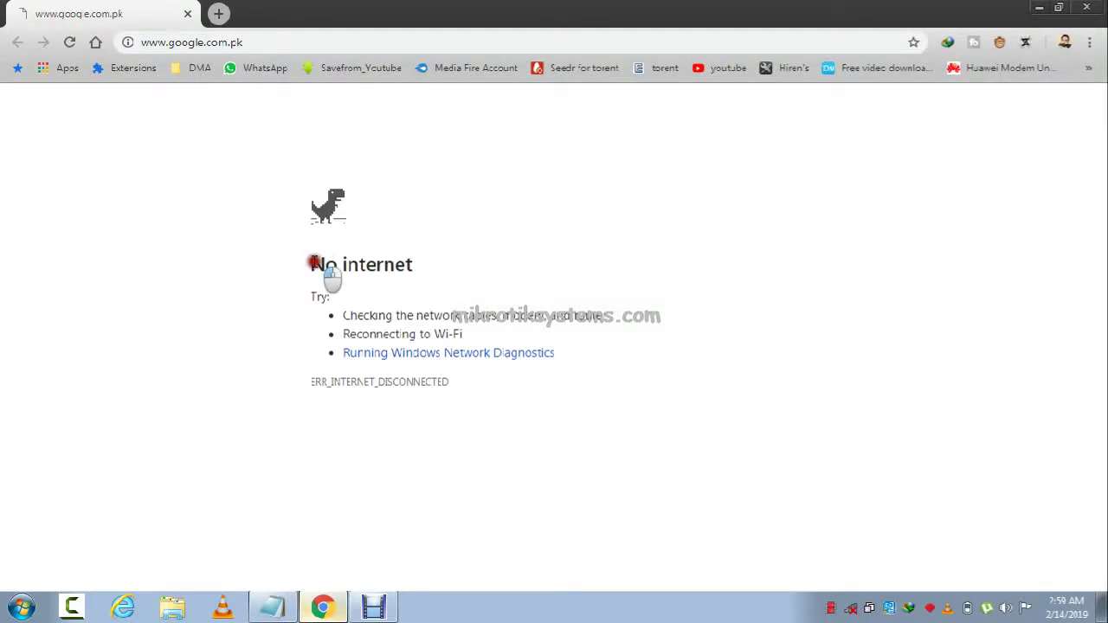
{"action": "left_click_drag", "start_coordinate": [316, 264], "coordinate": [421, 272]}
{"action": "left_click", "coordinate": [421, 272]}
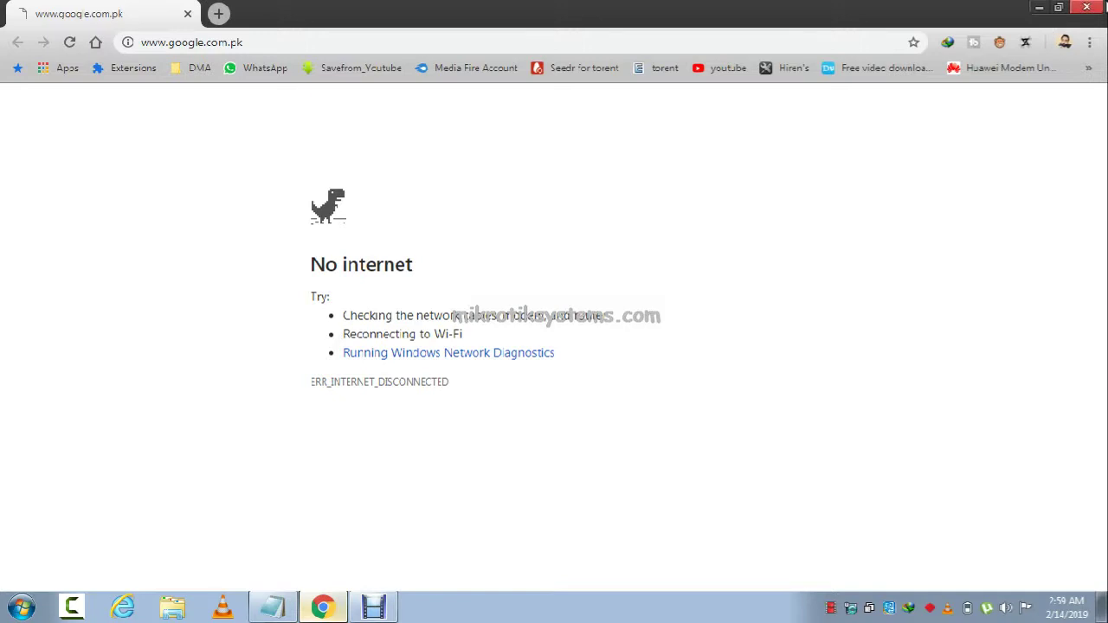
{"action": "left_click", "coordinate": [1103, 7]}
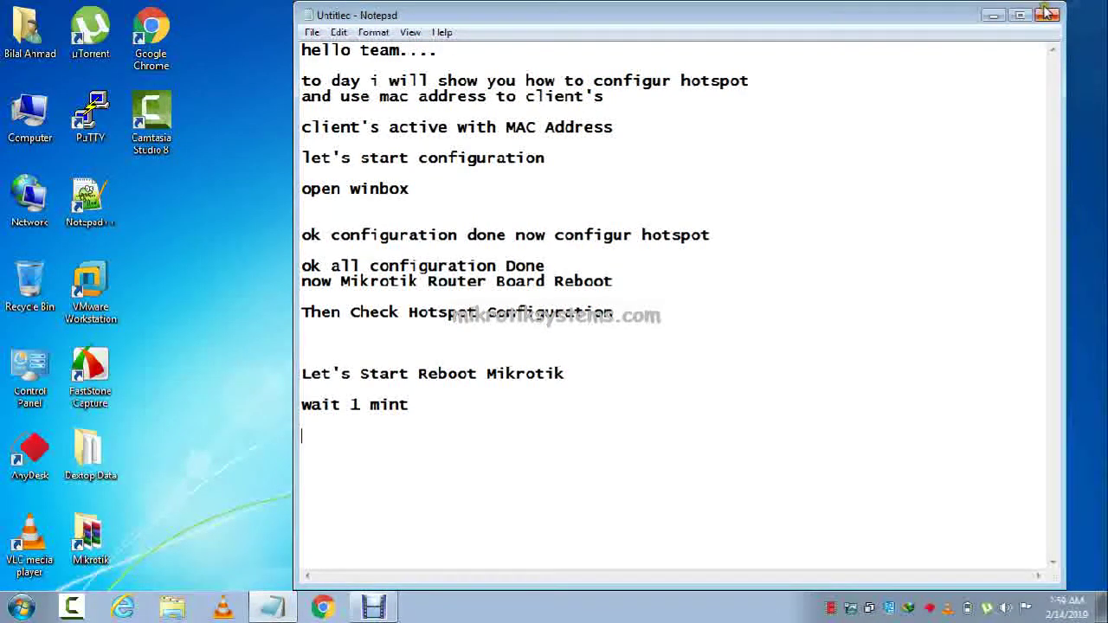
Minimize Notepad and reconnect WinBox to the rebooted router from the neighbour list.
{"action": "left_click", "coordinate": [1105, 164]}
{"action": "left_click", "coordinate": [1079, 207]}
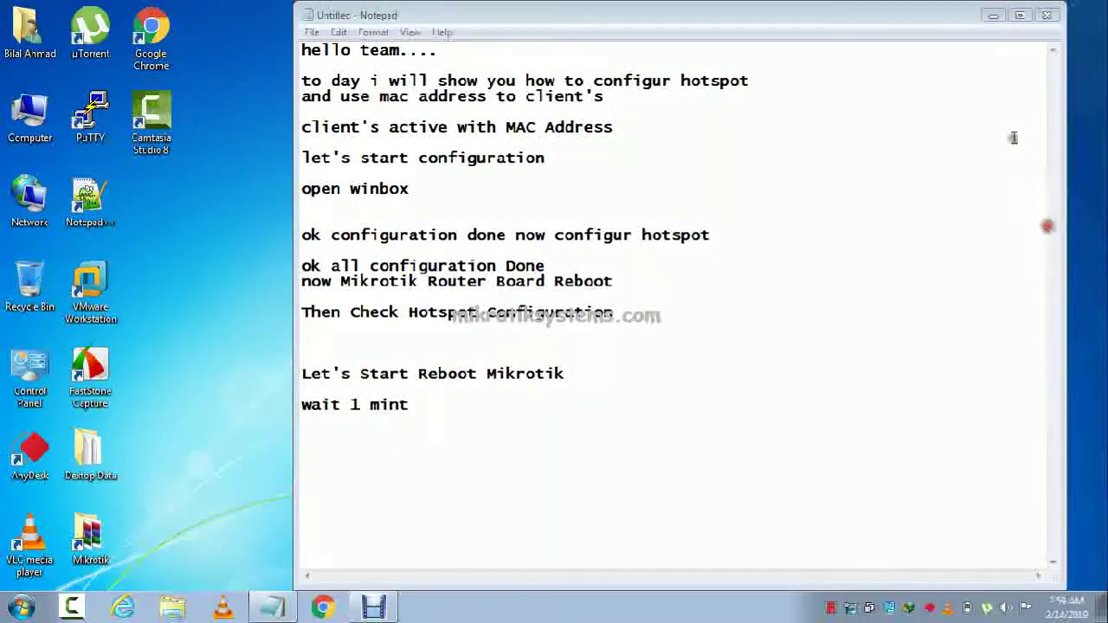
{"action": "left_click", "coordinate": [1007, 24]}
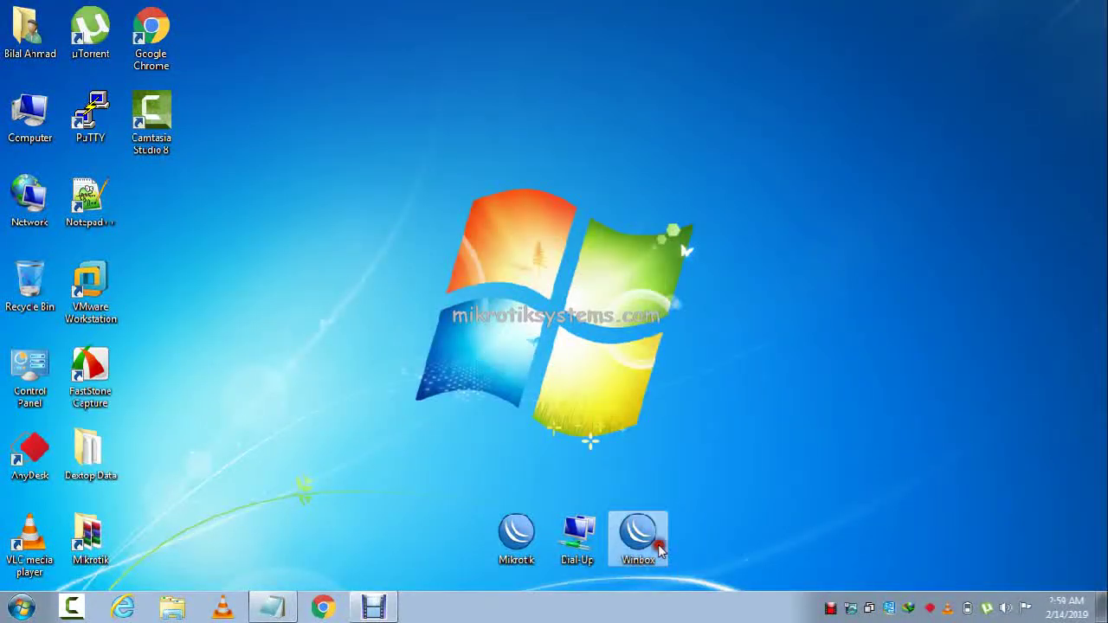
{"action": "left_click", "coordinate": [465, 146]}
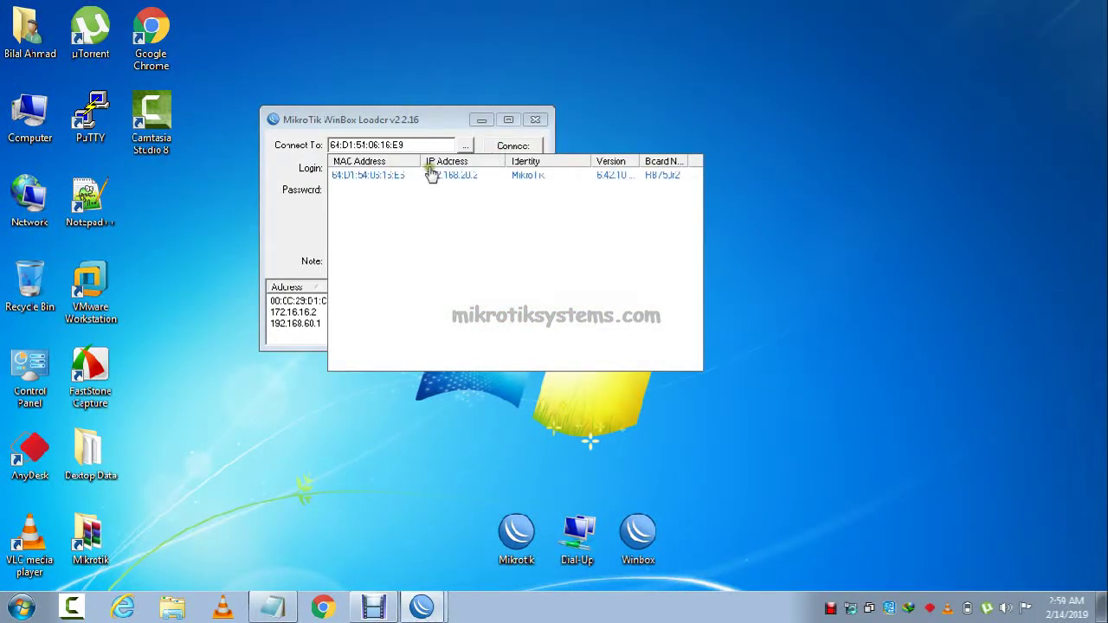
{"action": "left_click", "coordinate": [378, 182]}
{"action": "left_click", "coordinate": [520, 149]}
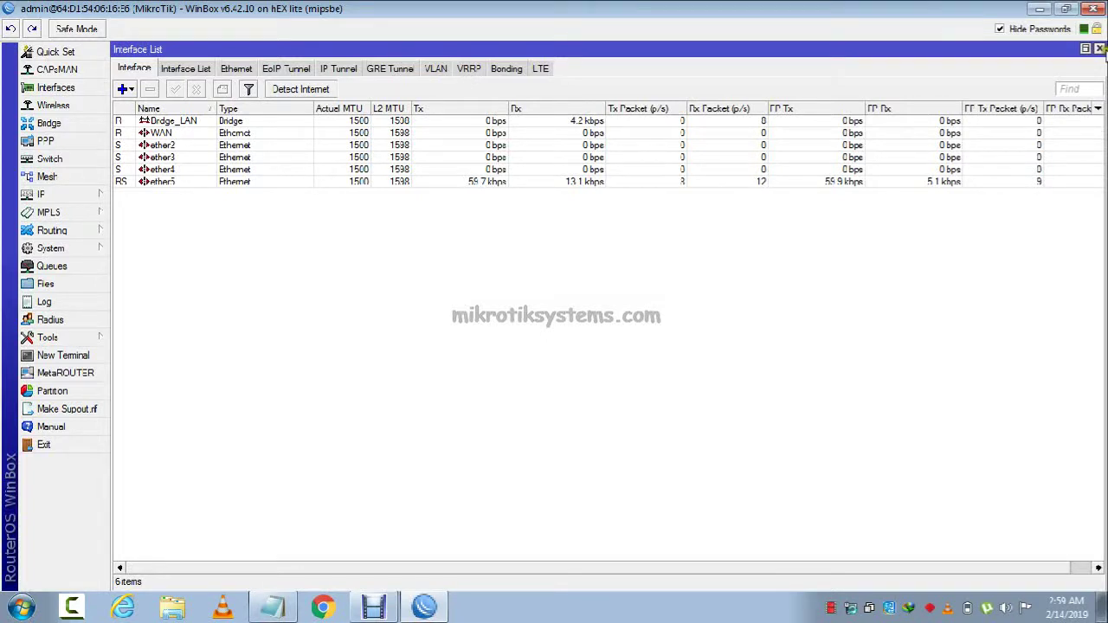
Open IP > Hotspot and compare the Hosts and Active lists, both at 0 items.
{"action": "left_click", "coordinate": [1100, 49]}
{"action": "left_click", "coordinate": [41, 194]}
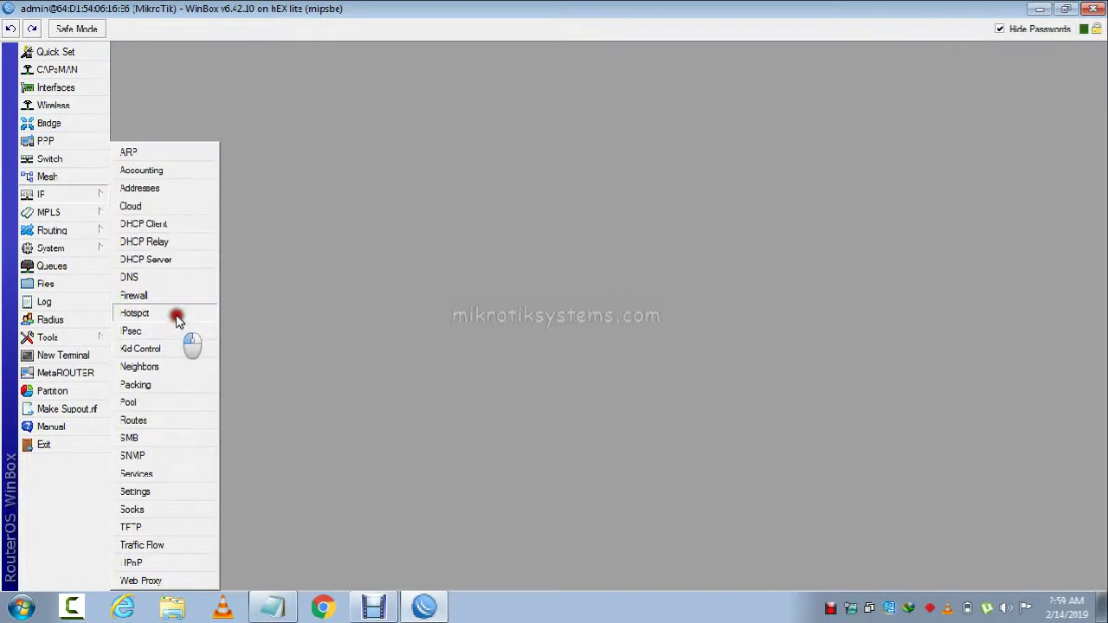
{"action": "left_click", "coordinate": [177, 268]}
{"action": "left_click", "coordinate": [571, 199]}
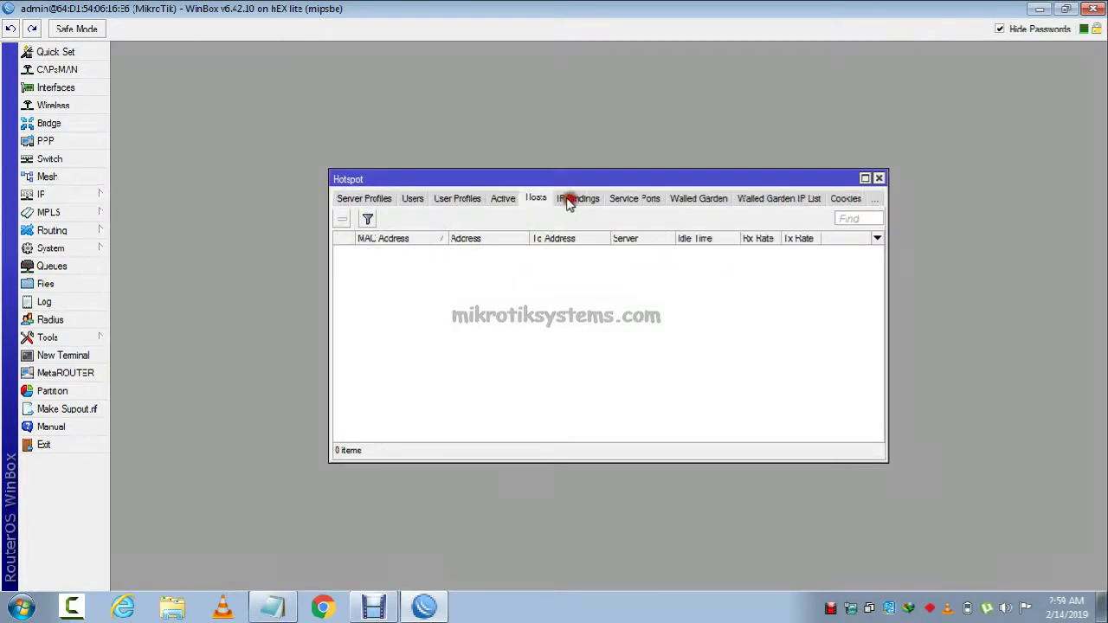
{"action": "left_click", "coordinate": [502, 198]}
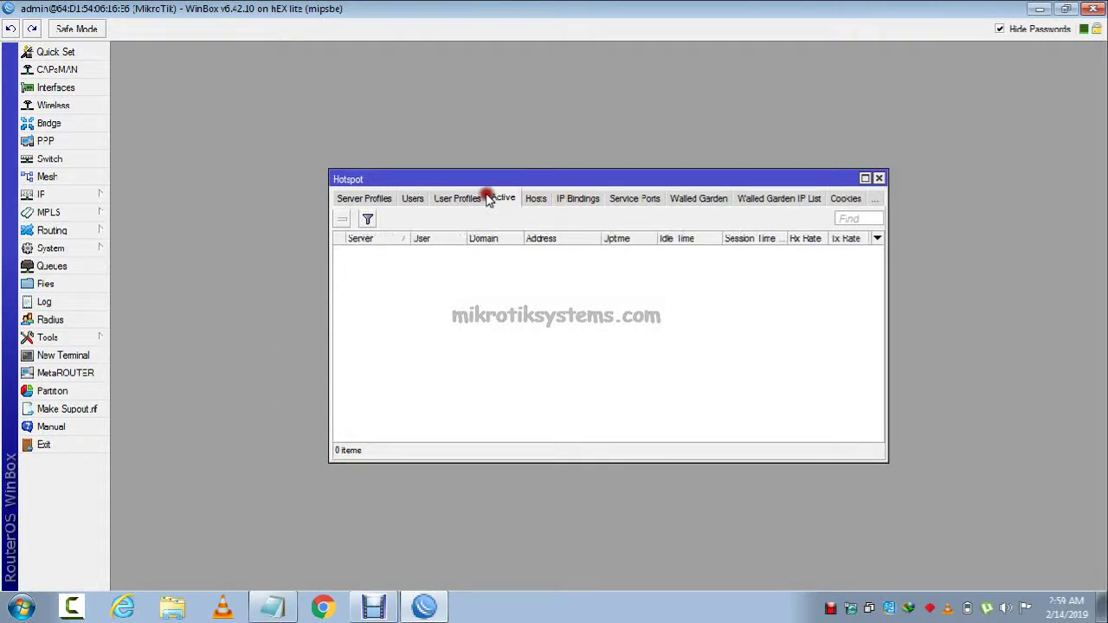
{"action": "left_click", "coordinate": [534, 200]}
{"action": "left_click", "coordinate": [502, 199]}
{"action": "left_click", "coordinate": [536, 198]}
{"action": "left_click", "coordinate": [417, 478]}
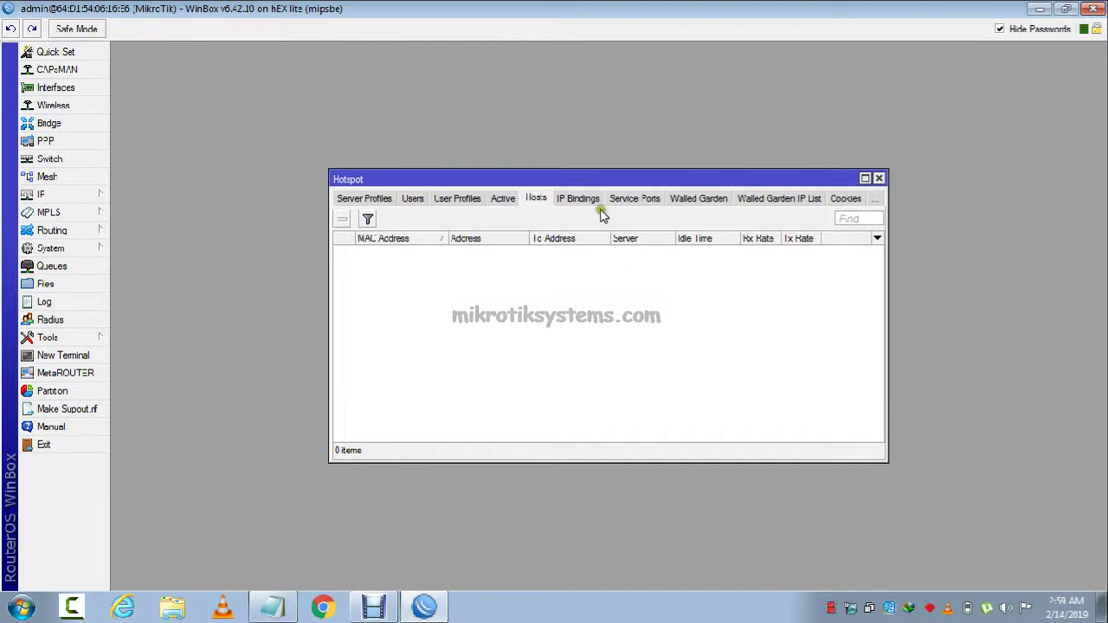
Review the User Profiles and Users tabs, return to Hosts, and move the window up-left.
{"action": "left_click", "coordinate": [457, 198]}
{"action": "left_click", "coordinate": [412, 198]}
{"action": "left_click", "coordinate": [458, 198]}
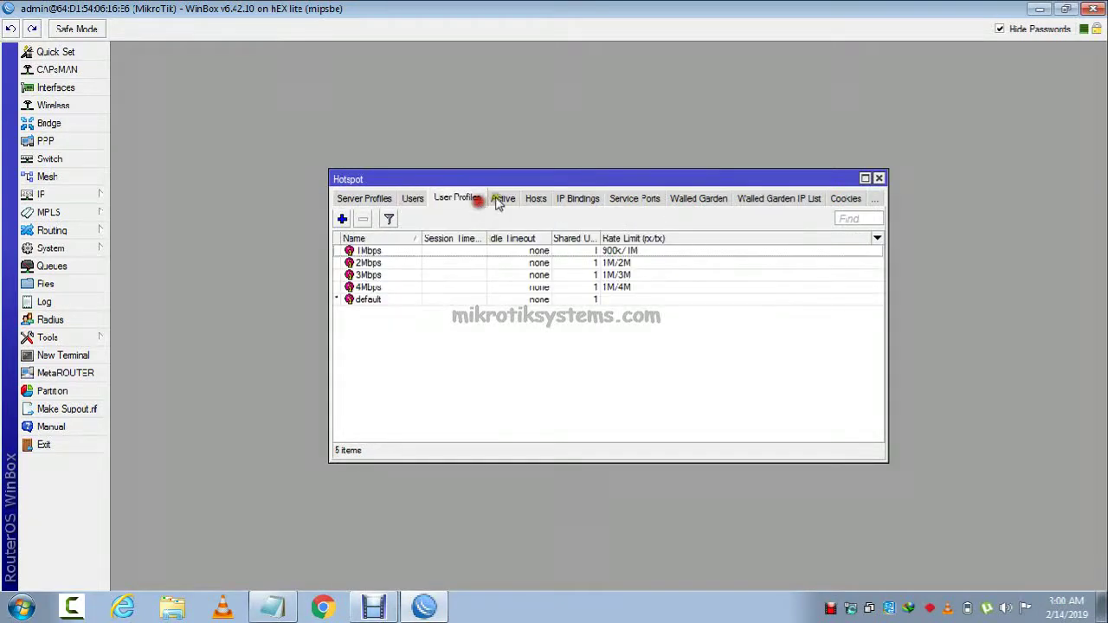
{"action": "left_click", "coordinate": [503, 198]}
{"action": "left_click", "coordinate": [536, 198]}
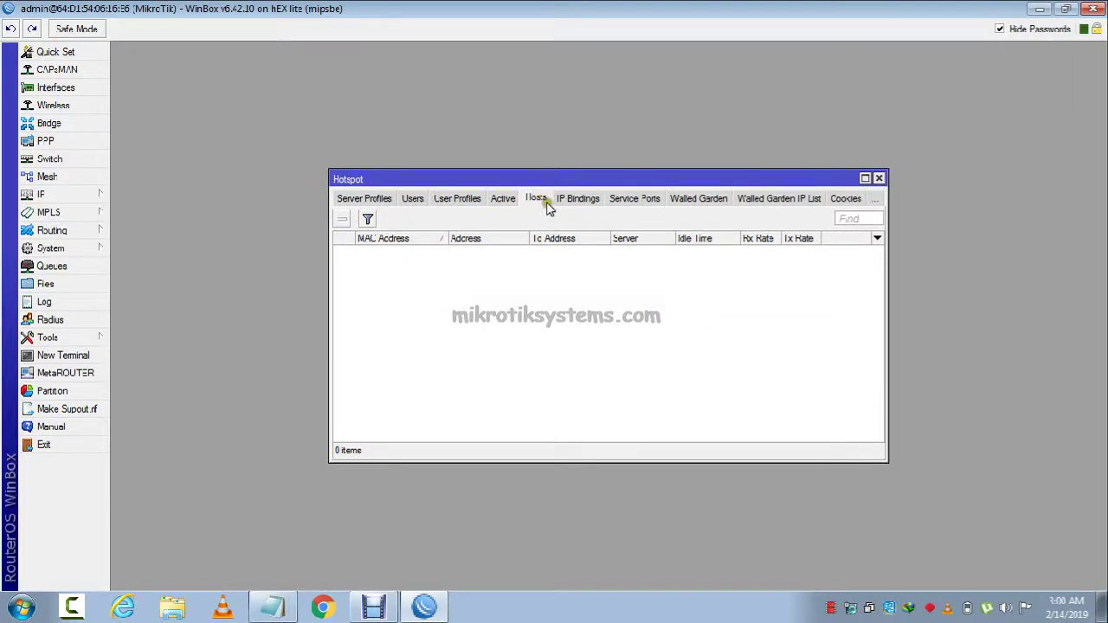
{"action": "left_click_drag", "start_coordinate": [572, 179], "coordinate": [455, 114]}
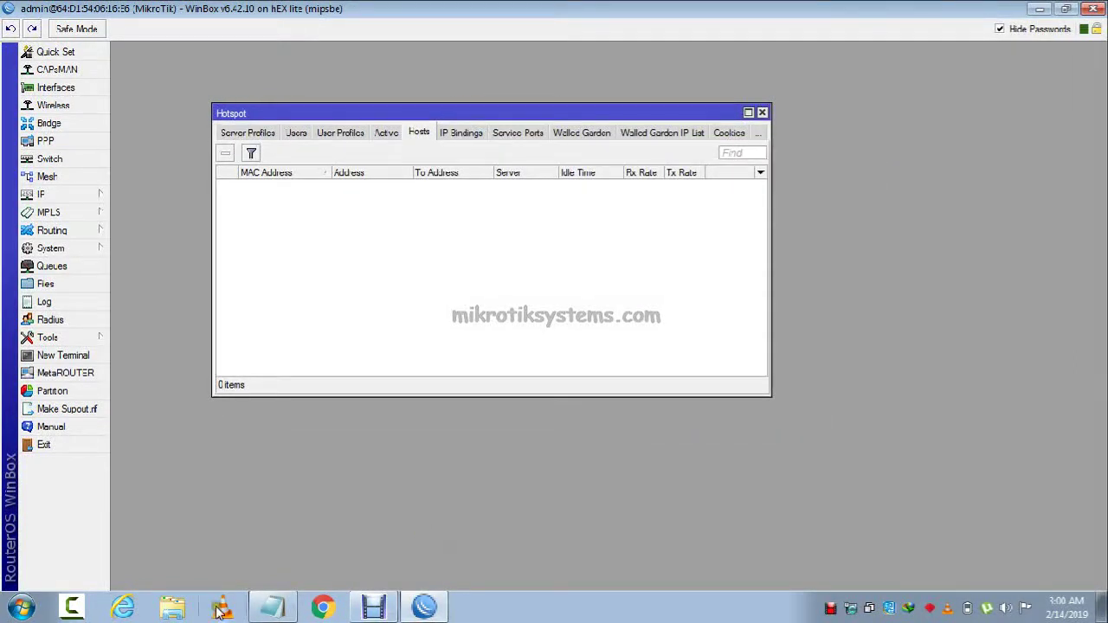
{"action": "left_click", "coordinate": [1071, 561]}
{"action": "left_click", "coordinate": [461, 132]}
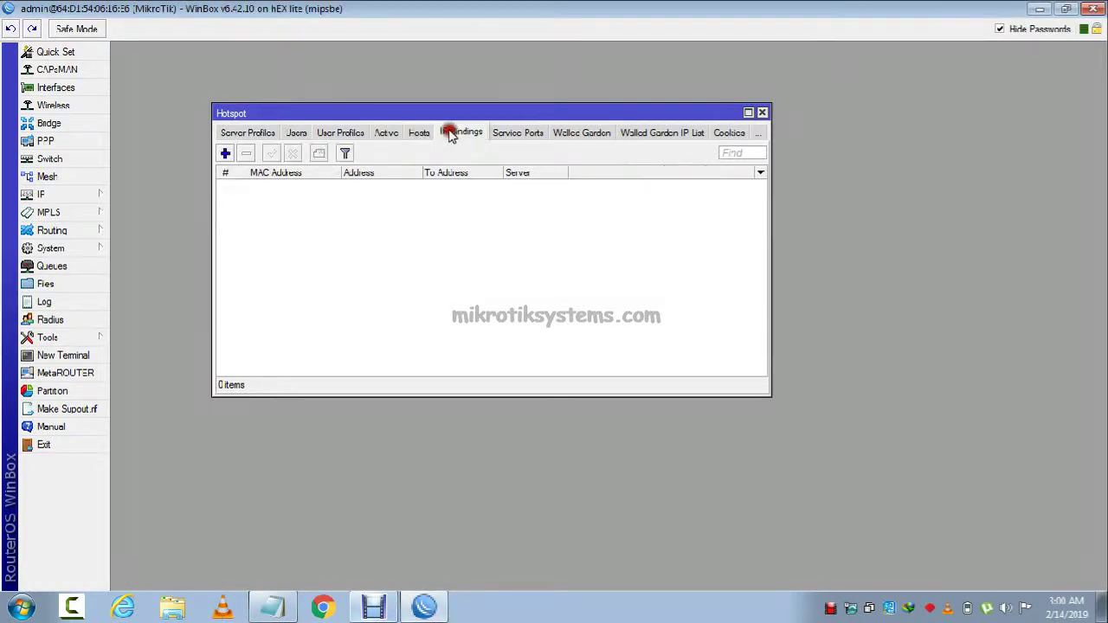
{"action": "left_click", "coordinate": [386, 132]}
{"action": "left_click", "coordinate": [319, 135]}
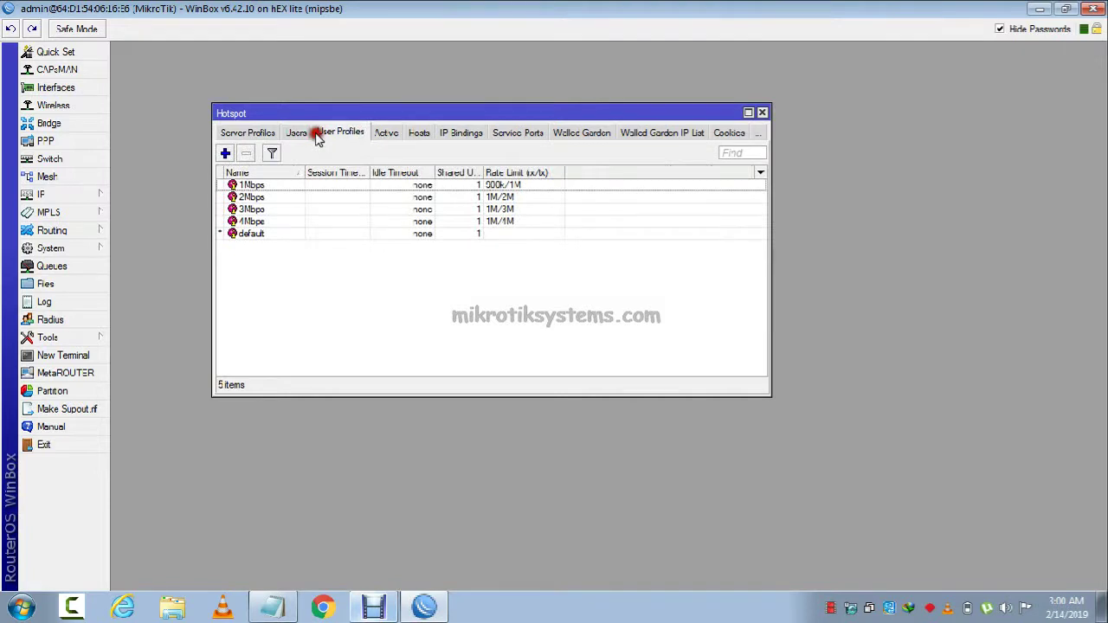
{"action": "left_click", "coordinate": [296, 132]}
{"action": "left_click", "coordinate": [100, 196]}
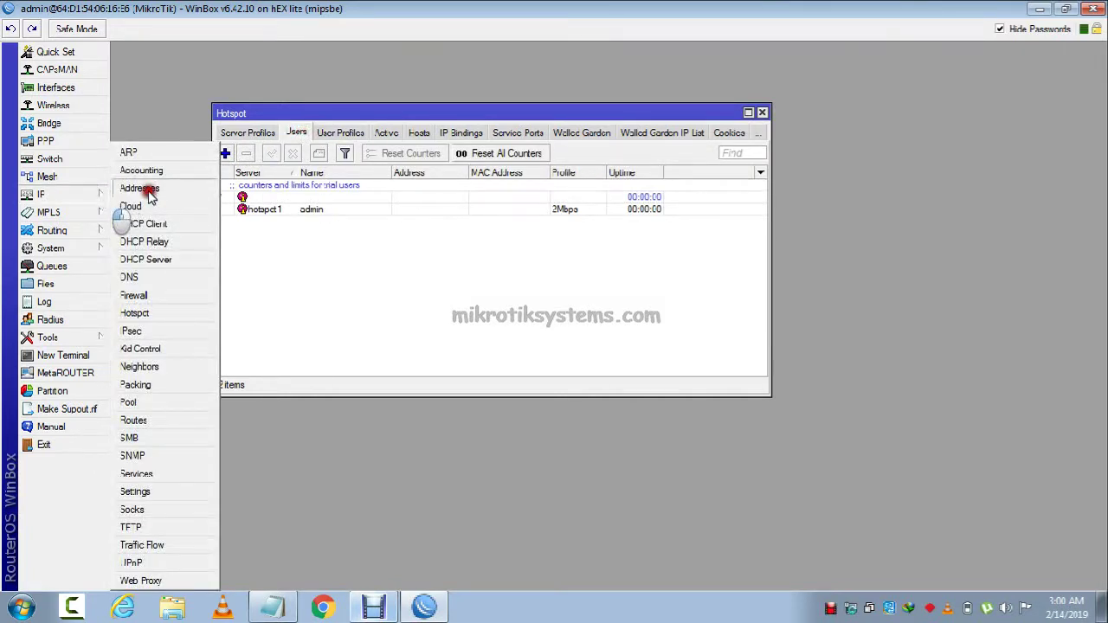
{"action": "left_click", "coordinate": [148, 196]}
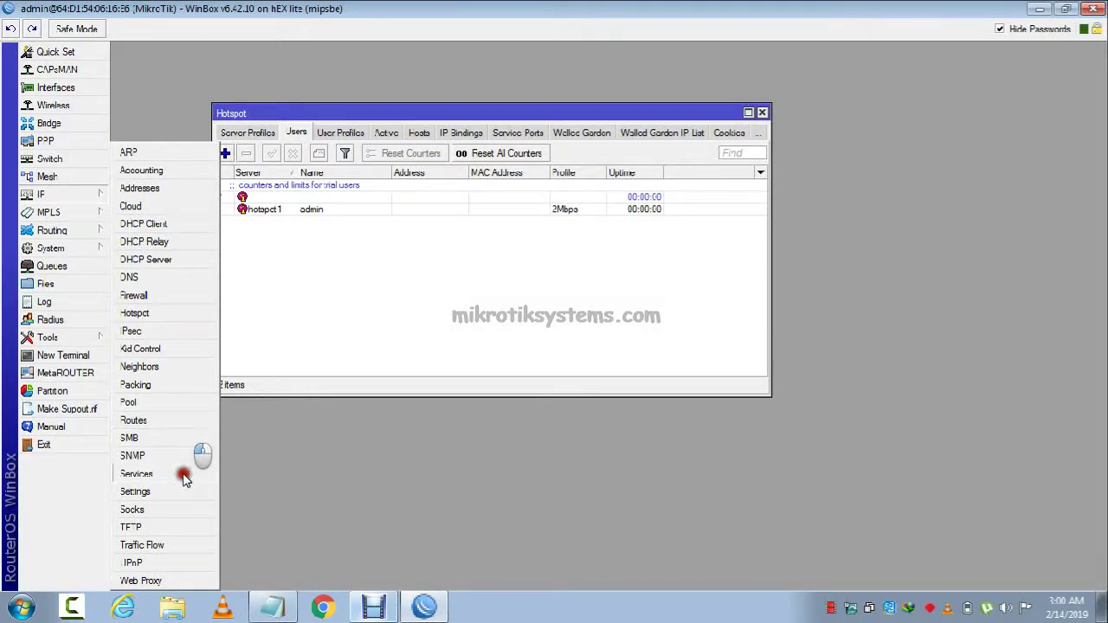
{"action": "left_click", "coordinate": [185, 403]}
{"action": "left_click", "coordinate": [503, 198]}
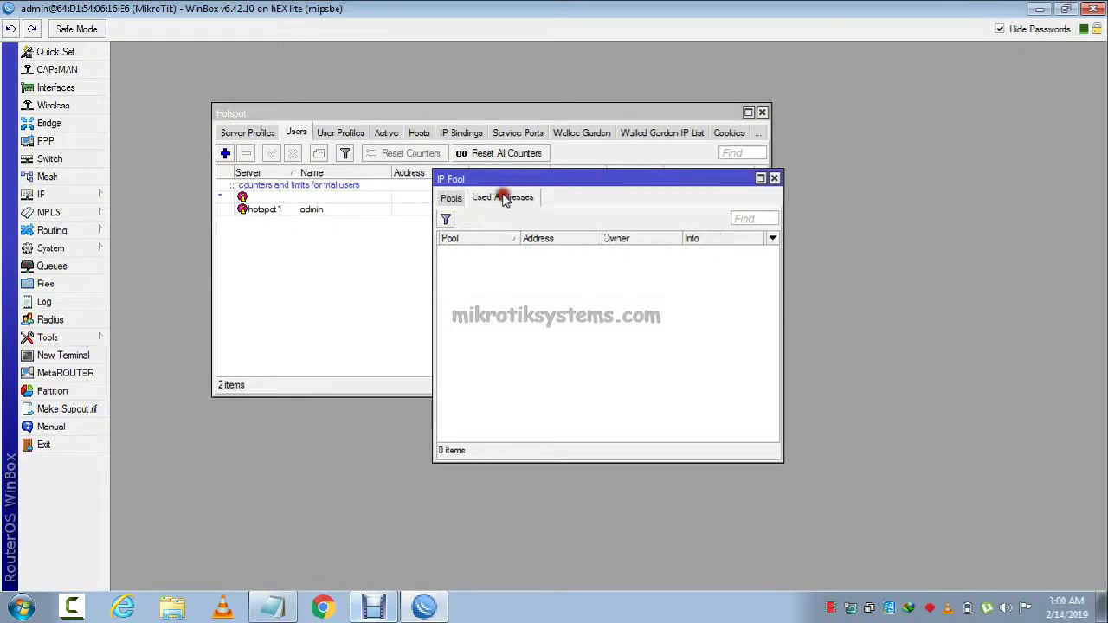
{"action": "left_click", "coordinate": [451, 198]}
{"action": "left_click_drag", "start_coordinate": [684, 238], "coordinate": [724, 236]}
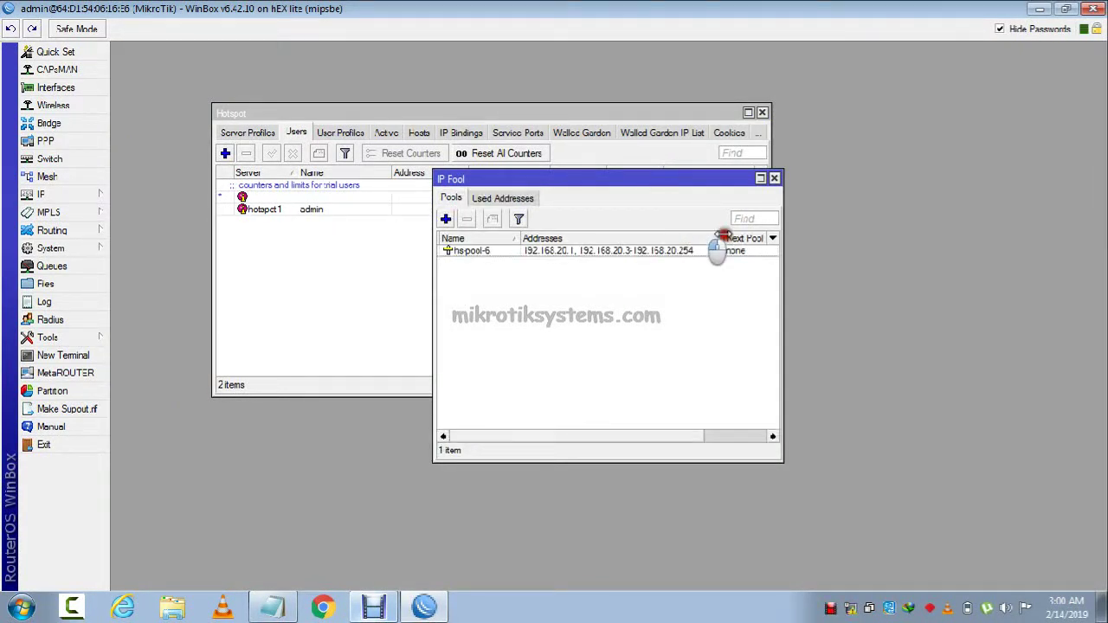
{"action": "left_click", "coordinate": [773, 178]}
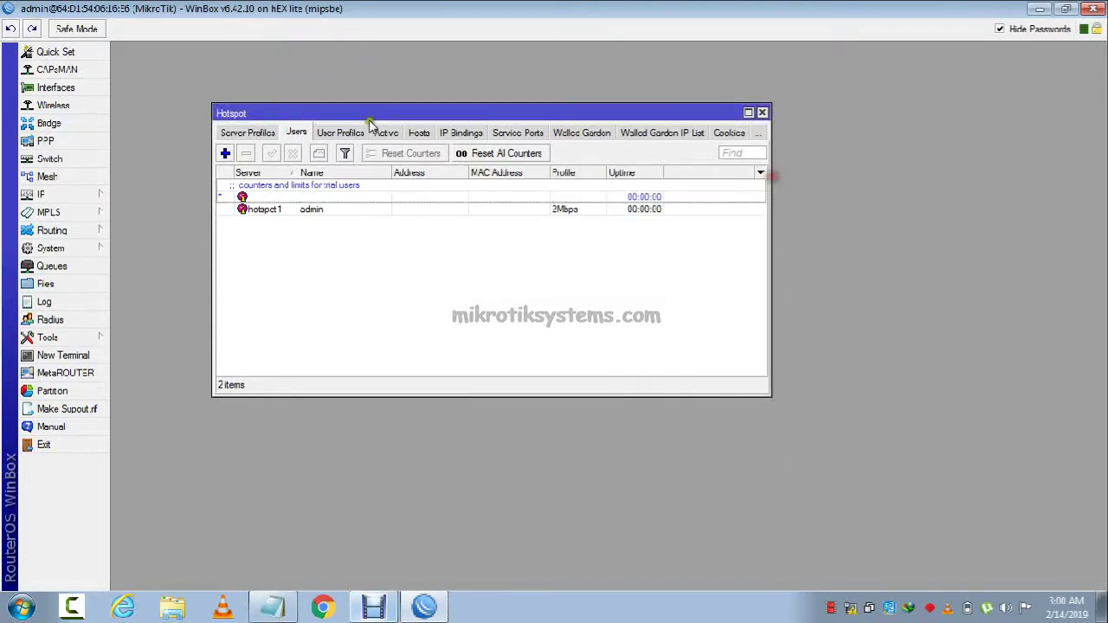
{"action": "left_click", "coordinate": [386, 134]}
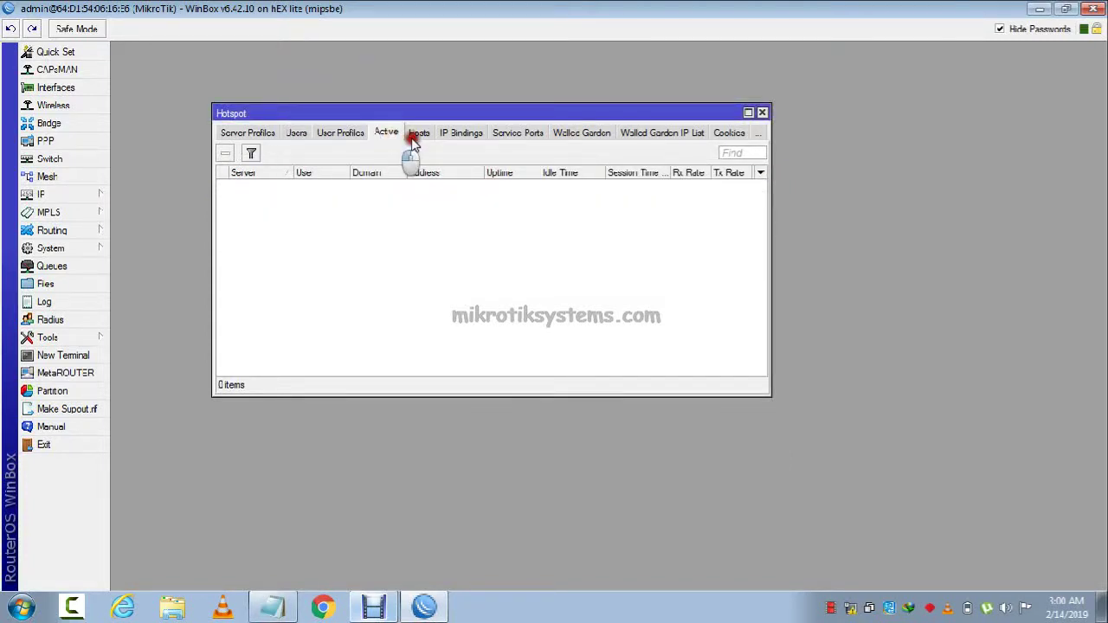
{"action": "left_click", "coordinate": [414, 139]}
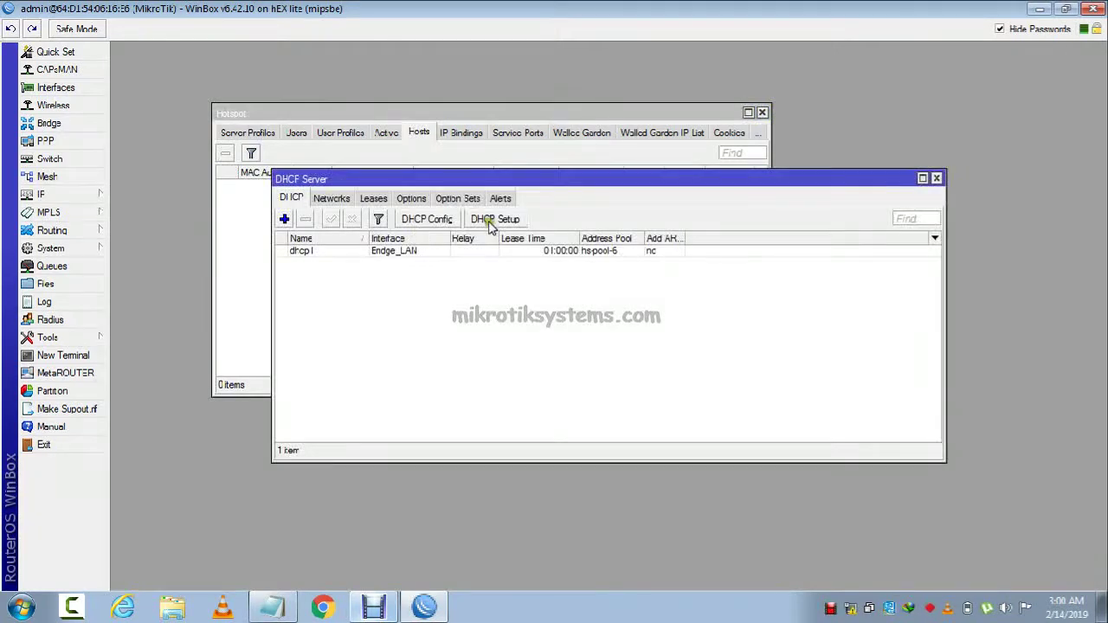
{"action": "left_click", "coordinate": [373, 198]}
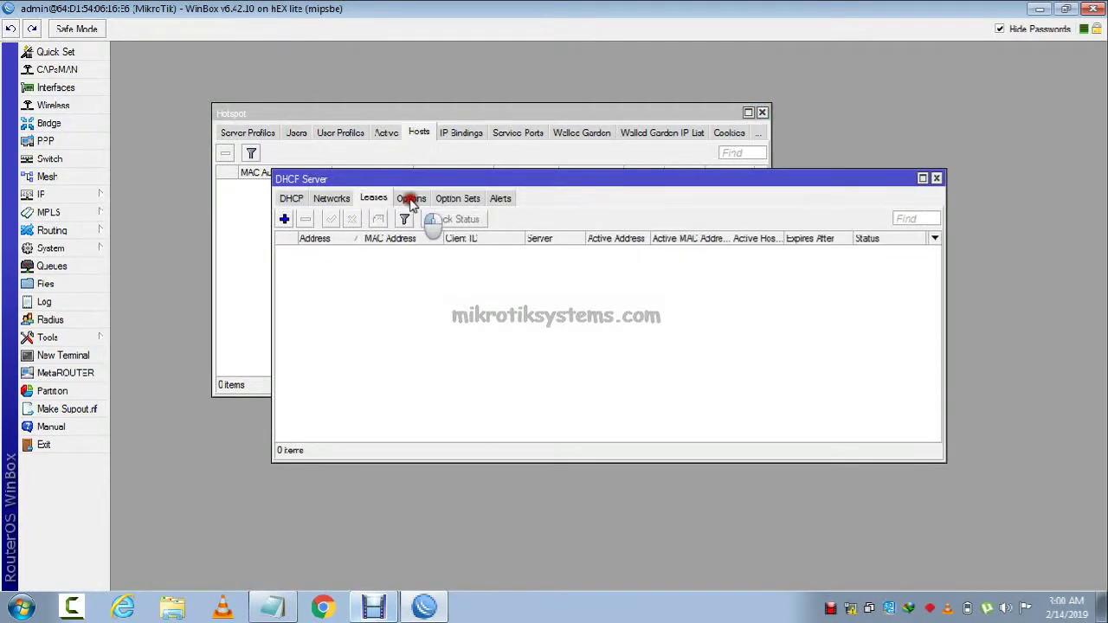
{"action": "left_click", "coordinate": [411, 199]}
{"action": "left_click", "coordinate": [374, 198]}
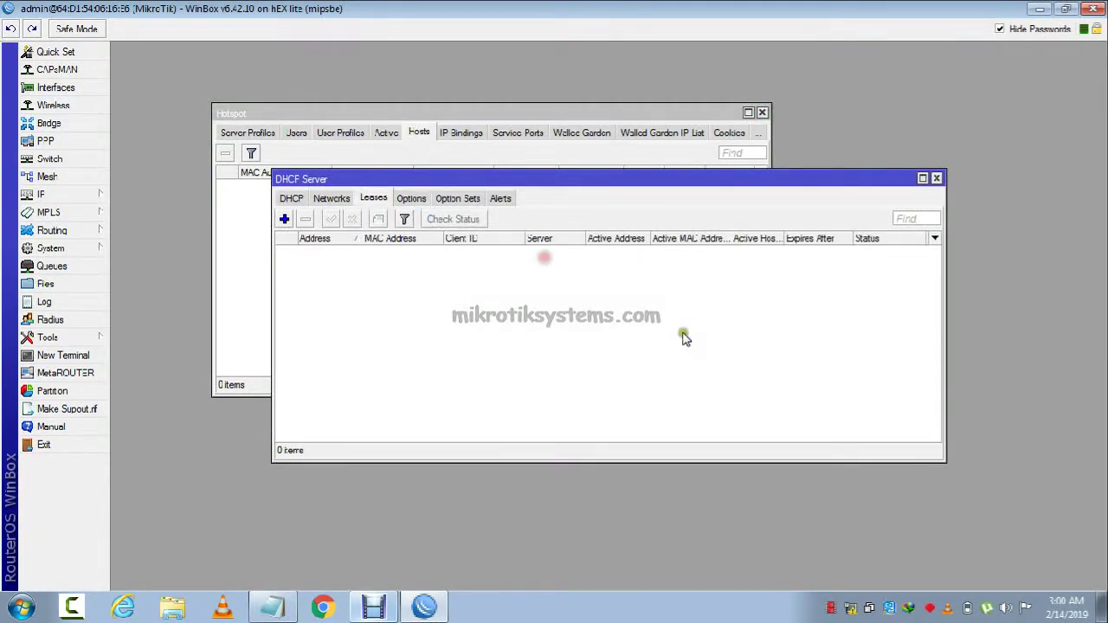
{"action": "left_click", "coordinate": [925, 178]}
{"action": "left_click", "coordinate": [941, 184]}
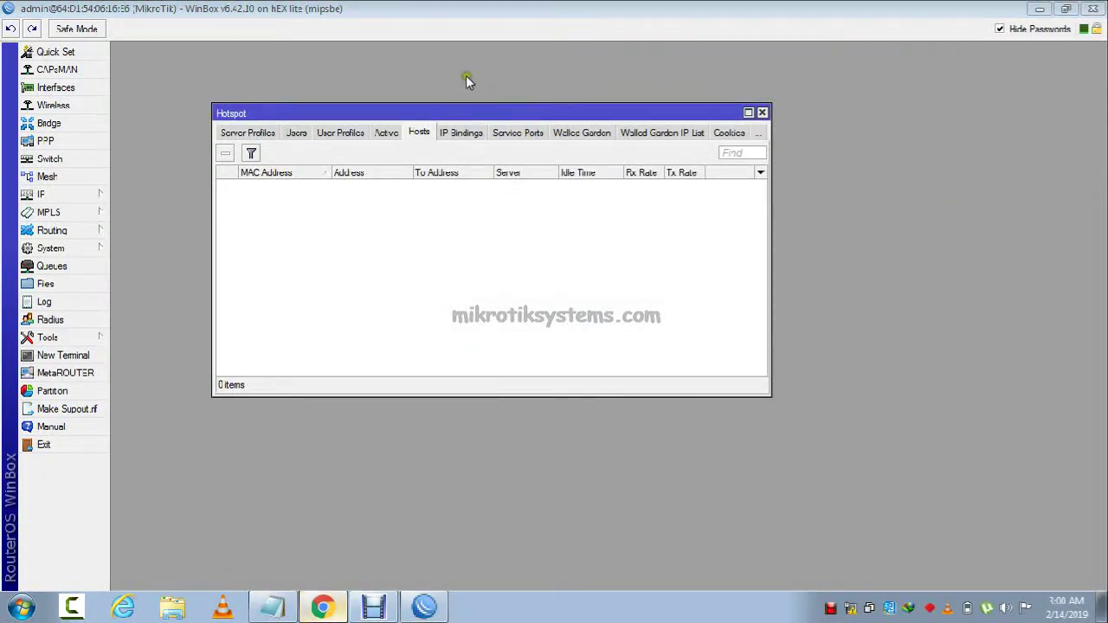
Request login.net in Chrome, which still can't be reached, then return to WinBox.
{"action": "key", "text": "alt+Tab"}
{"action": "left_click", "coordinate": [407, 37]}
{"action": "type", "text": "lo"}
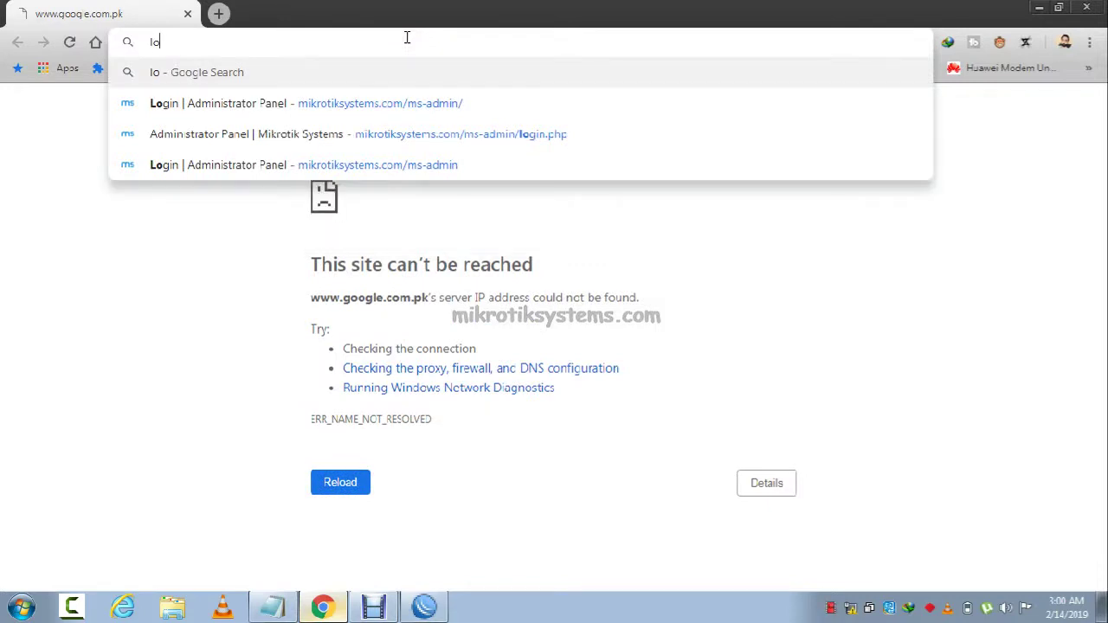
{"action": "type", "text": "gin.net"}
{"action": "key", "text": "Return"}
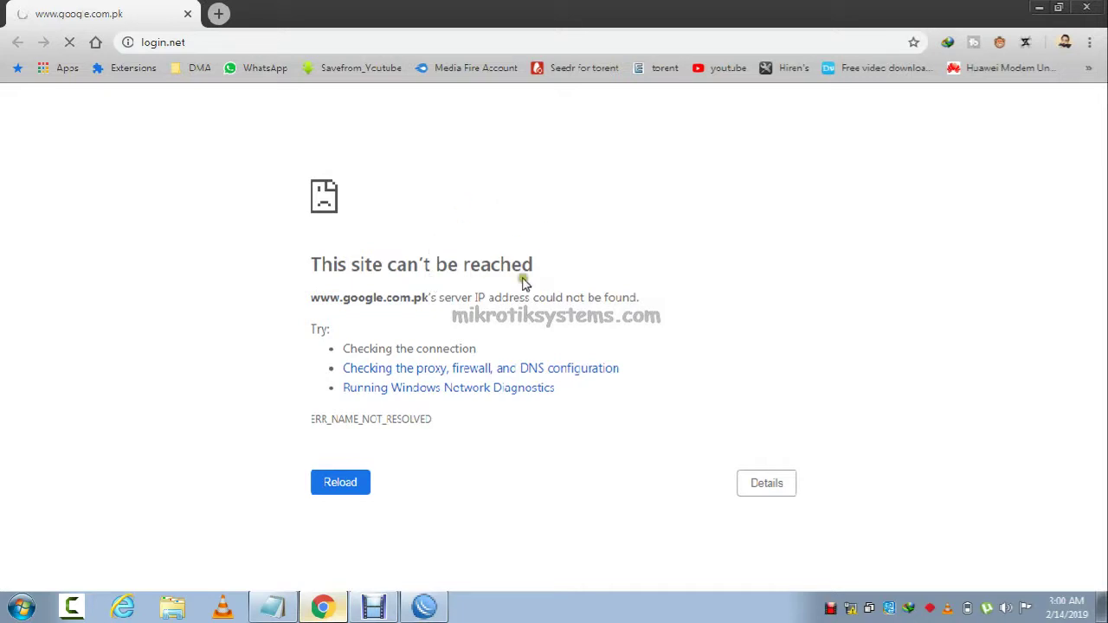
{"action": "key", "text": "alt+Tab"}
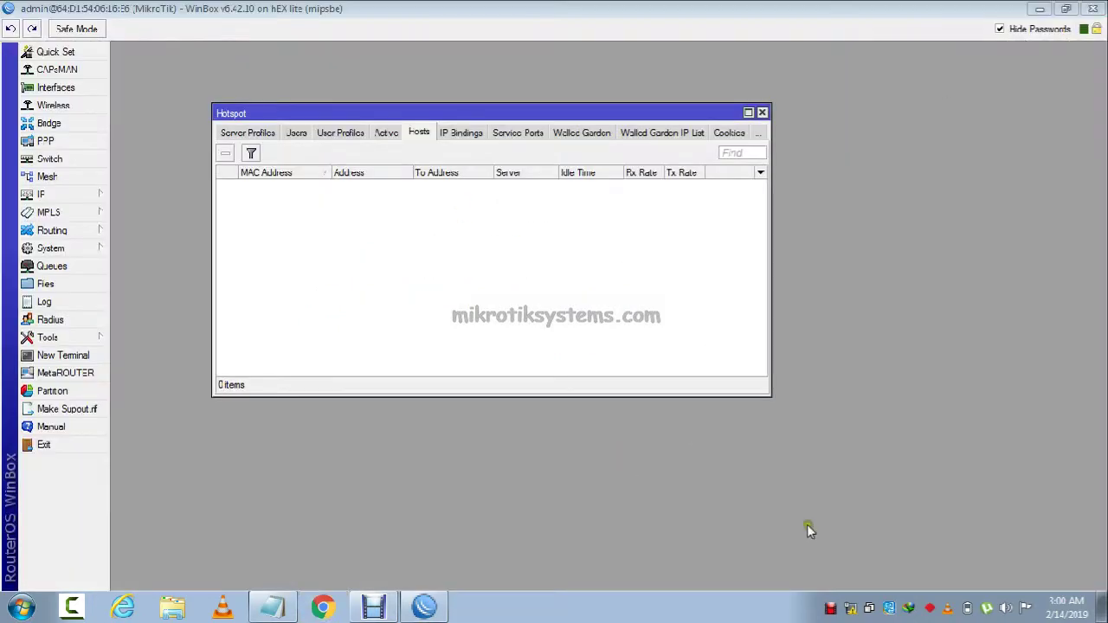
Check the Local Area Connection's details, showing the static 192.168.1.2 IPv4 address.
{"action": "right_click", "coordinate": [847, 606]}
{"action": "left_click", "coordinate": [935, 596]}
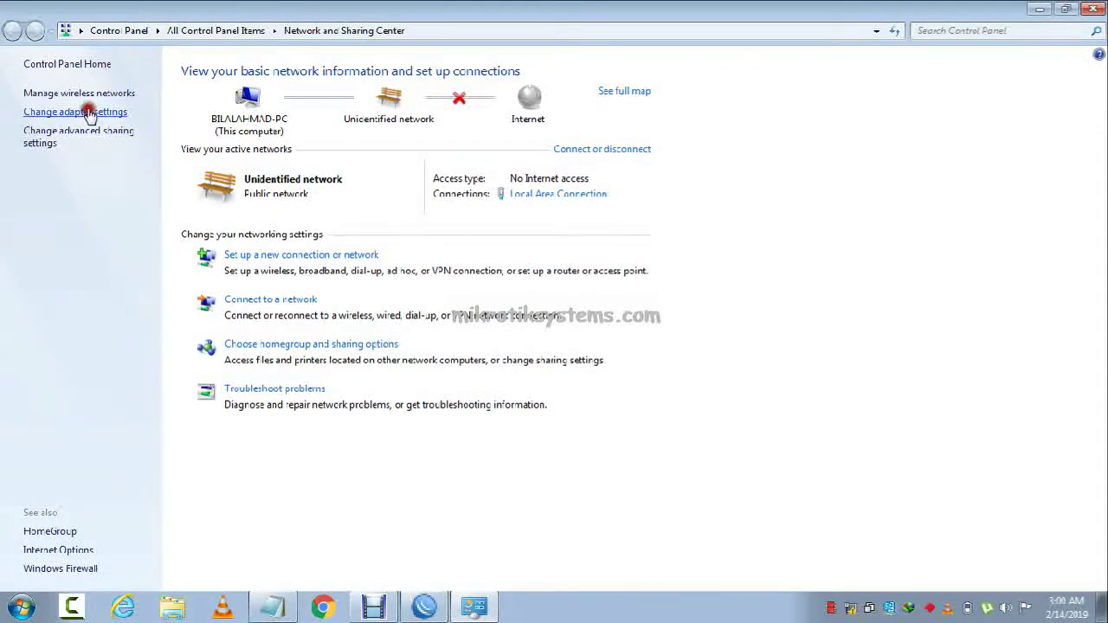
{"action": "left_click", "coordinate": [87, 111]}
{"action": "double_click", "coordinate": [110, 115]}
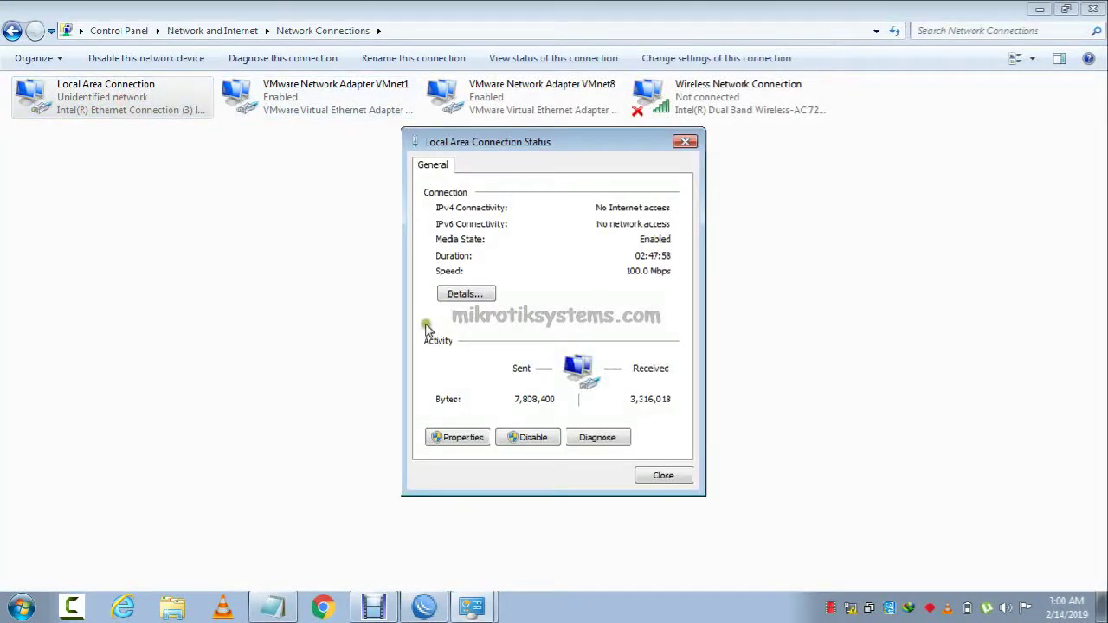
{"action": "left_click", "coordinate": [460, 287]}
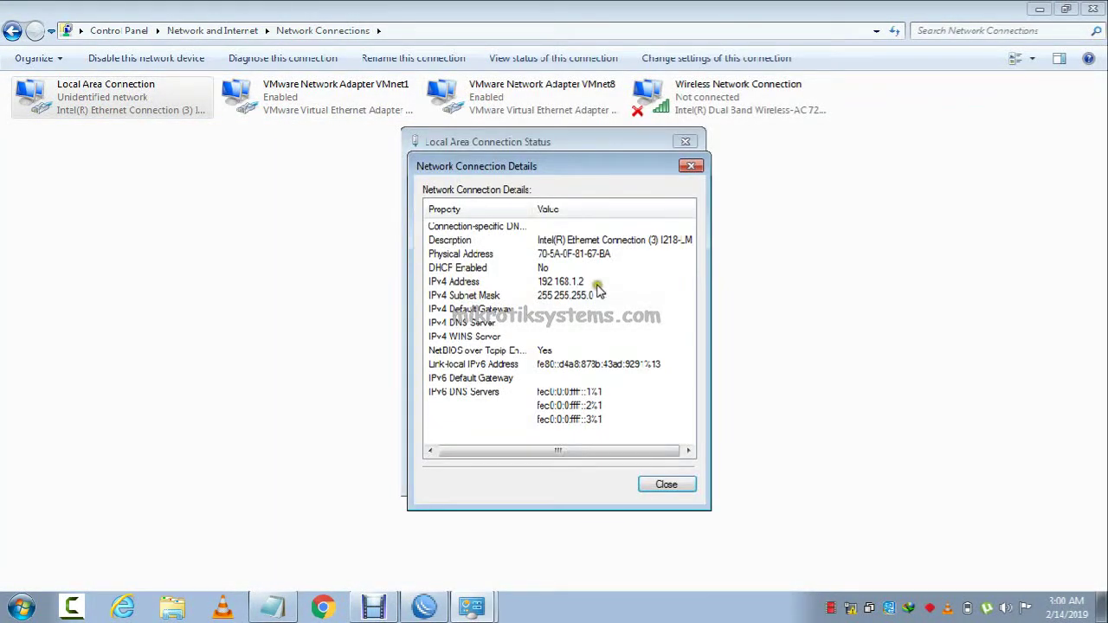
{"action": "left_click", "coordinate": [582, 284]}
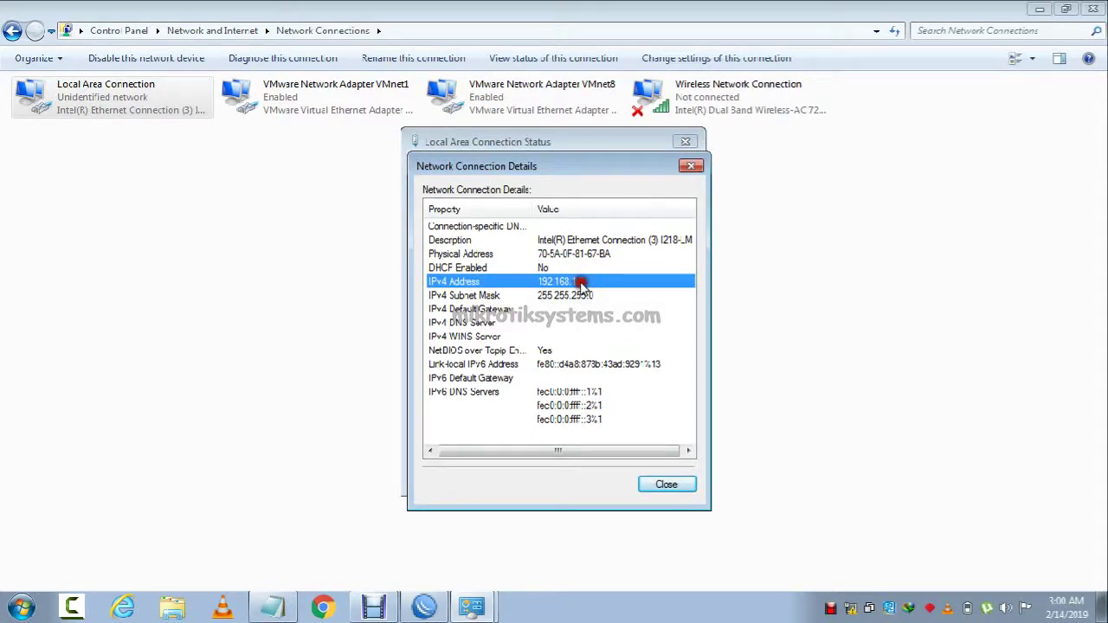
{"action": "key", "text": "Escape"}
Set the Local Area Connection's IPv4 to obtain IP and DNS addresses automatically.
{"action": "left_click", "coordinate": [424, 607]}
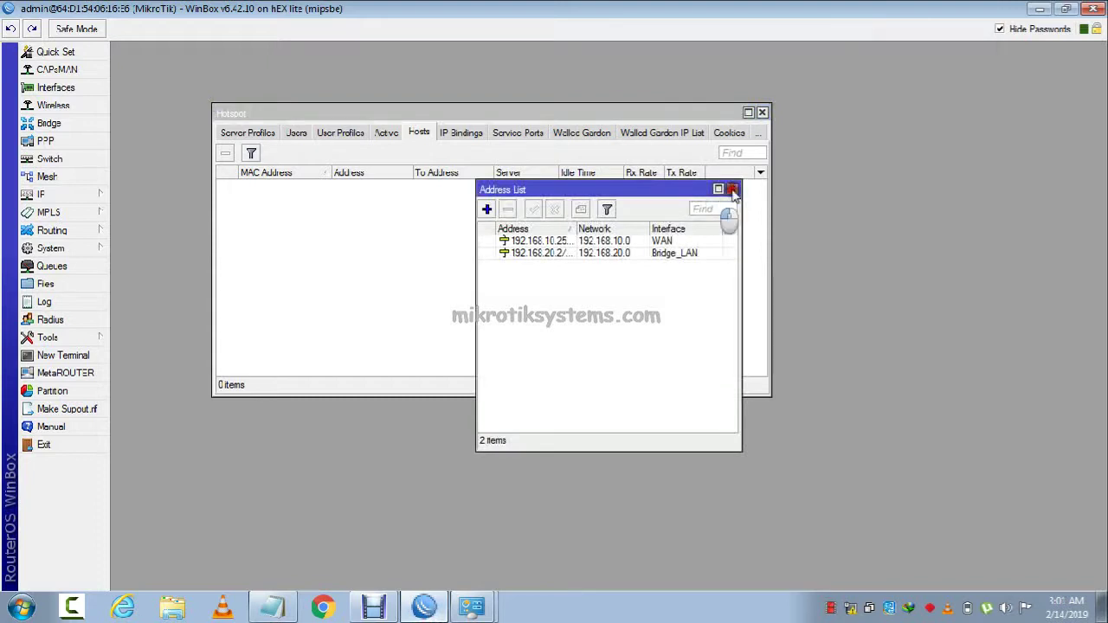
{"action": "left_click", "coordinate": [732, 189]}
{"action": "left_click", "coordinate": [472, 607]}
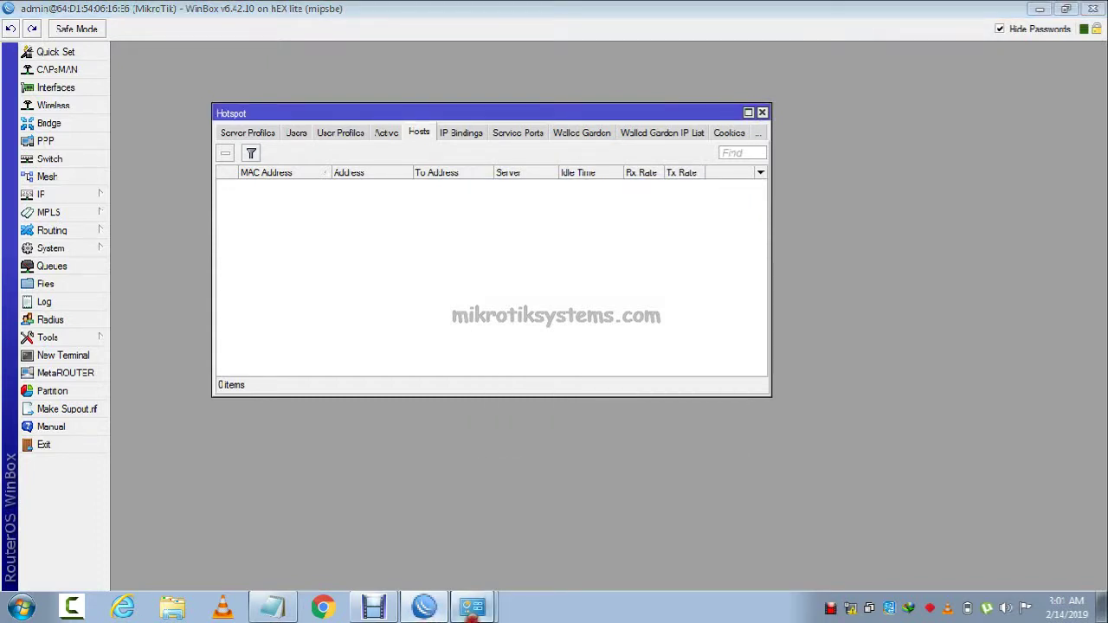
{"action": "left_click", "coordinate": [433, 610]}
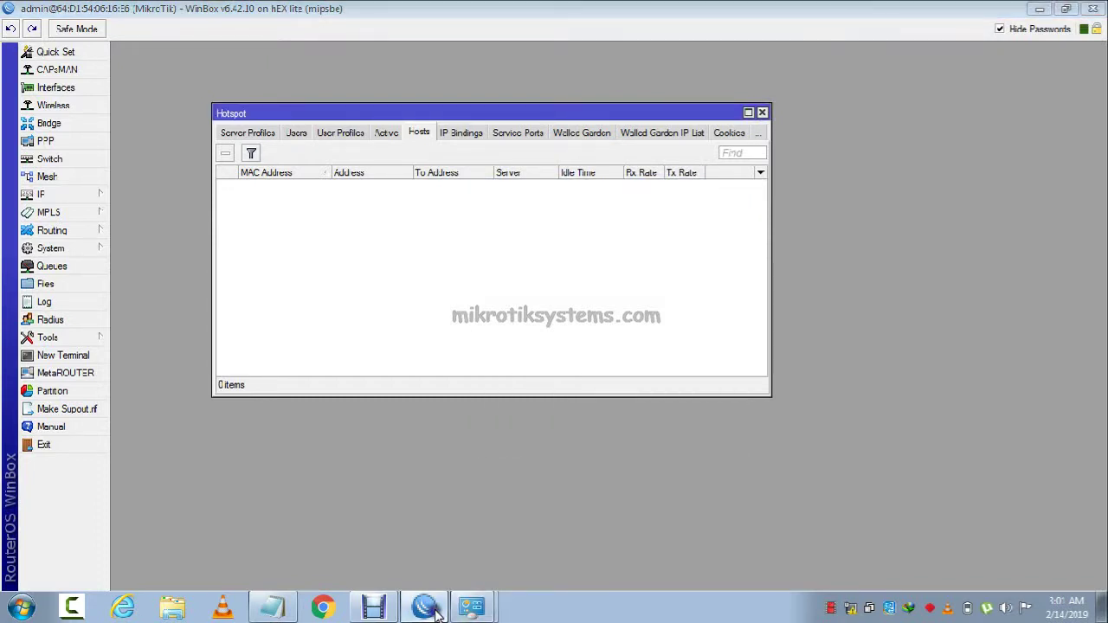
{"action": "left_click", "coordinate": [472, 607]}
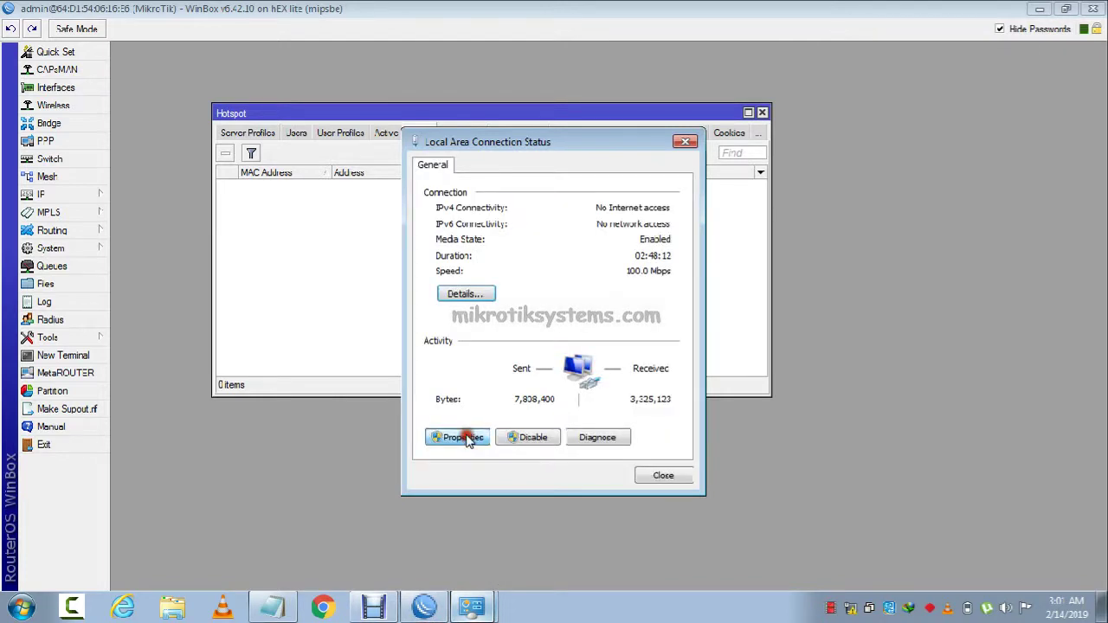
{"action": "left_click", "coordinate": [456, 437]}
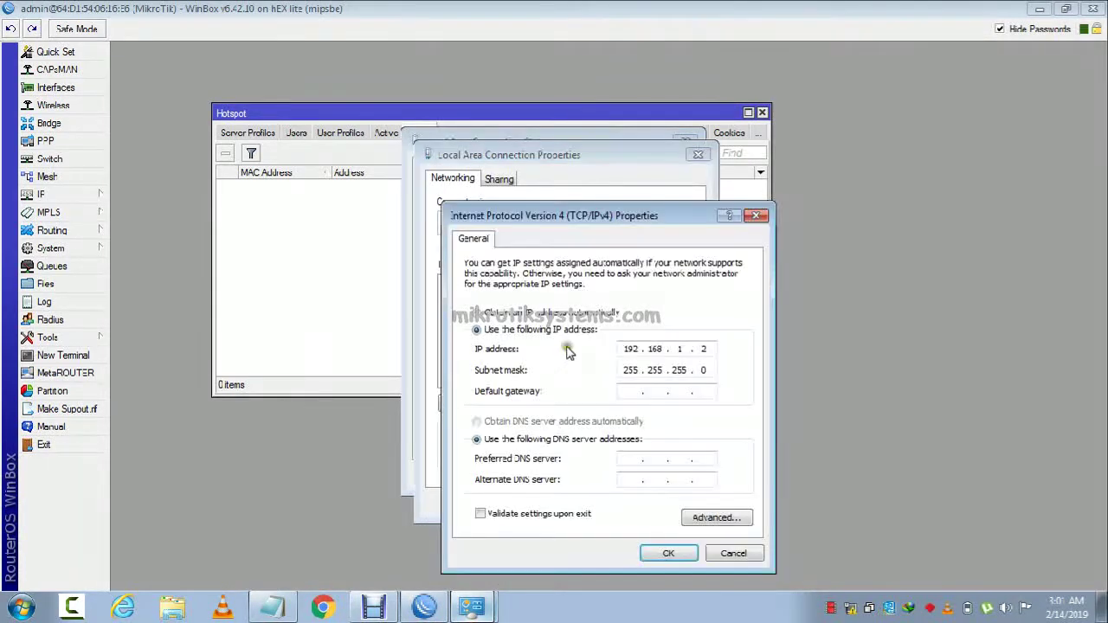
{"action": "left_click", "coordinate": [546, 312]}
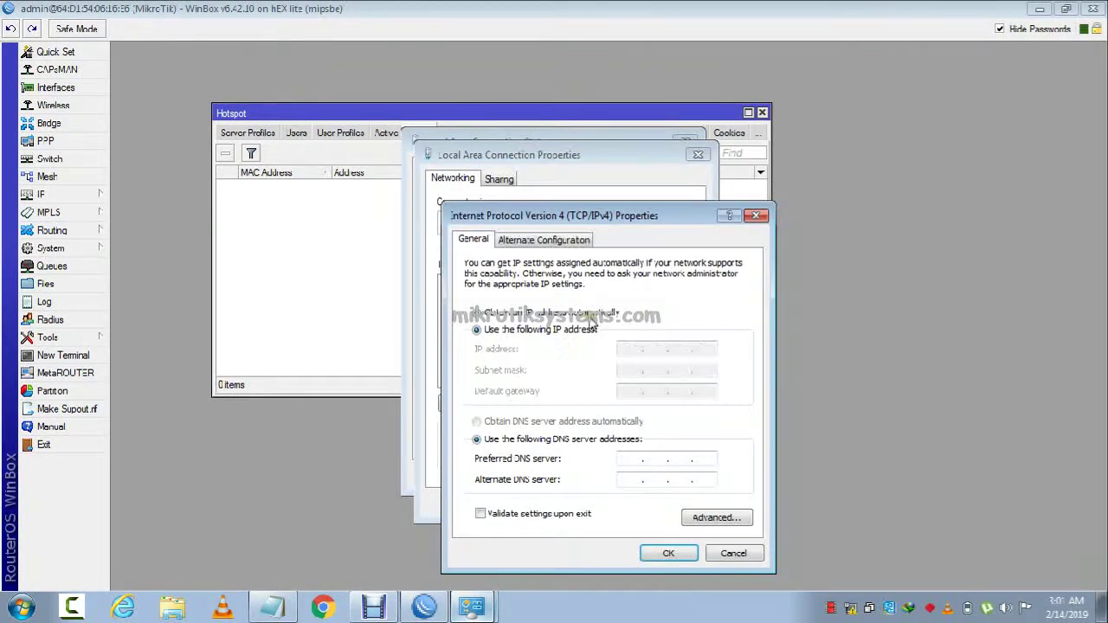
{"action": "left_click", "coordinate": [534, 423]}
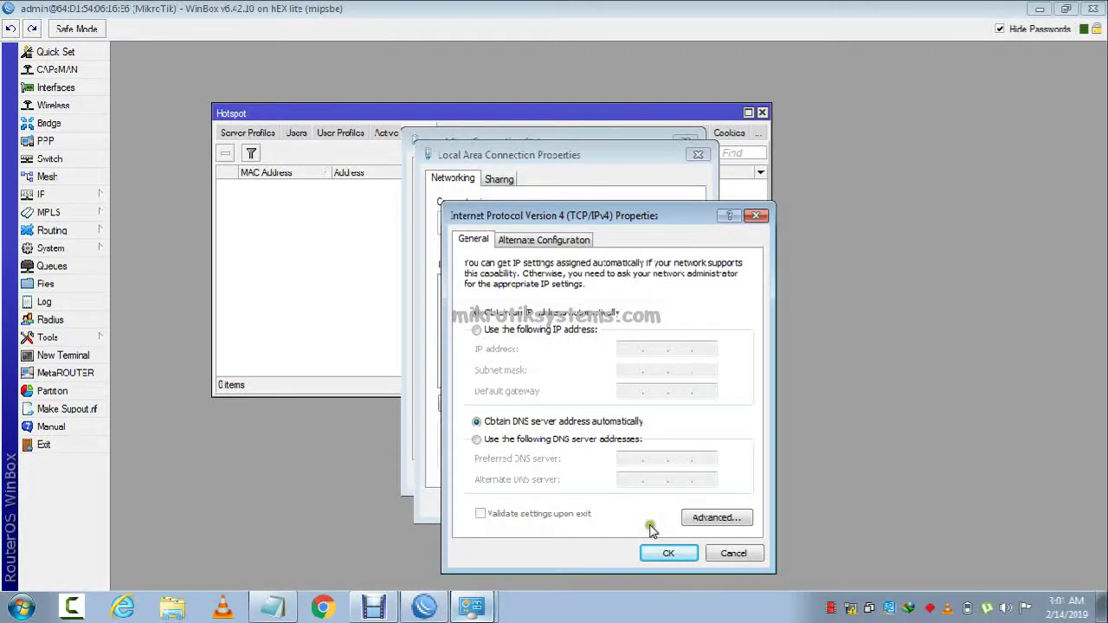
{"action": "left_click", "coordinate": [616, 504]}
{"action": "left_click", "coordinate": [660, 477]}
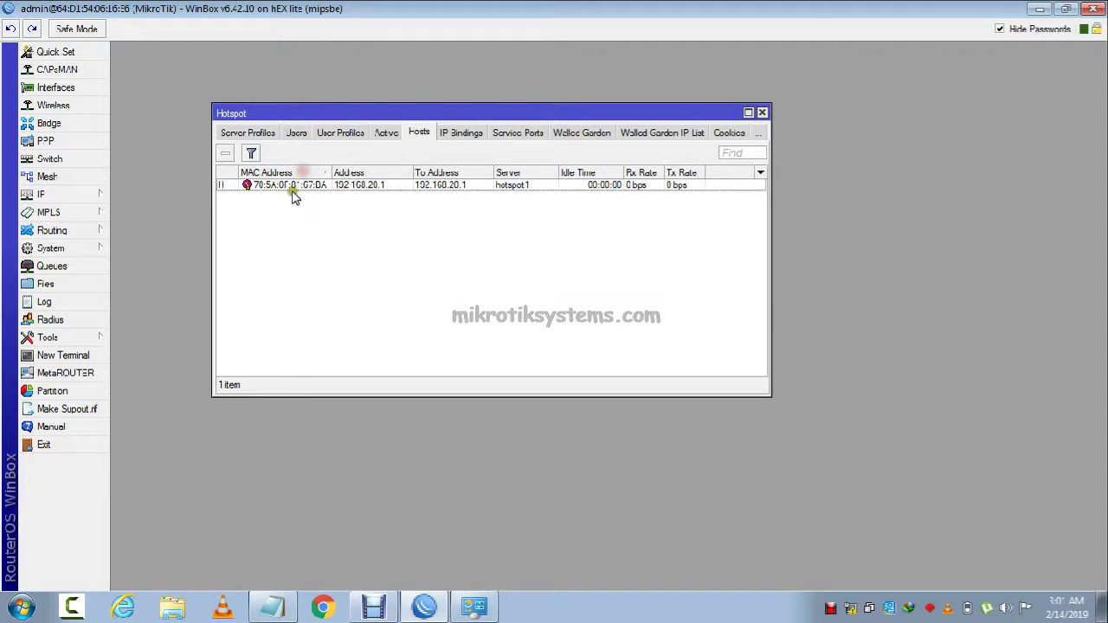
Inspect host 192.168.20.1's statistics and traffic, then show the still-empty Active list.
{"action": "left_click", "coordinate": [232, 187]}
{"action": "double_click", "coordinate": [232, 187]}
{"action": "left_click", "coordinate": [535, 201]}
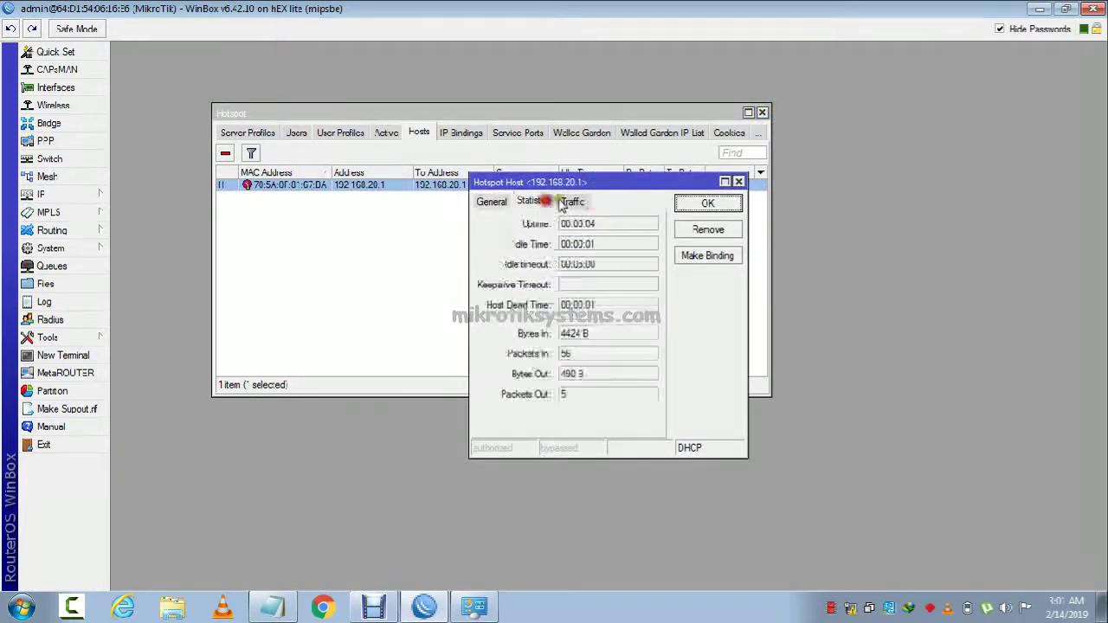
{"action": "left_click", "coordinate": [573, 201]}
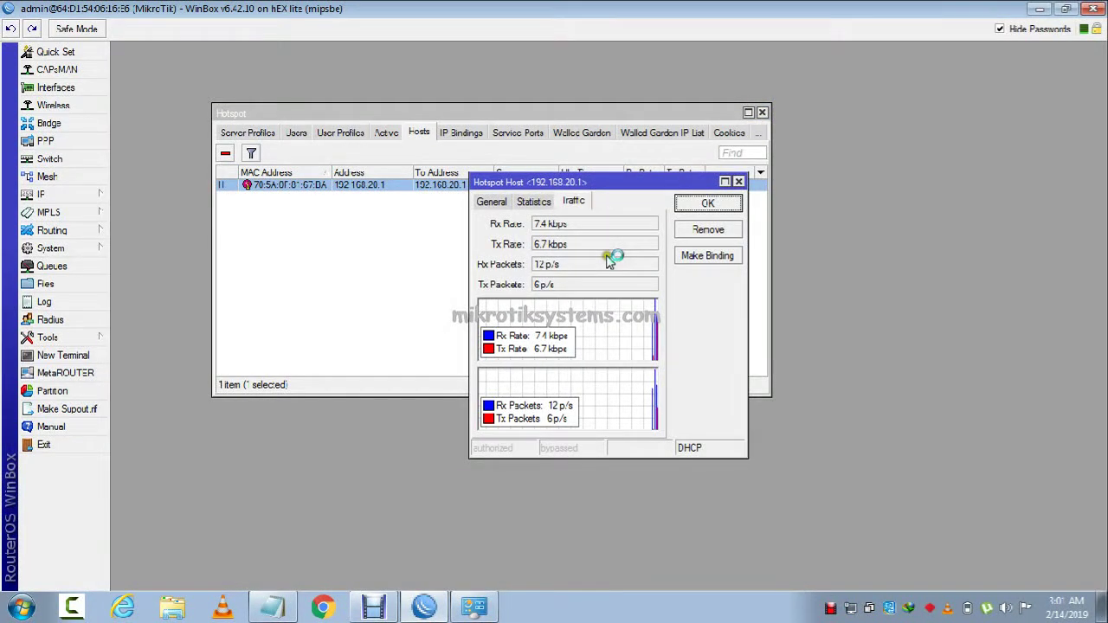
{"action": "key", "text": "Escape"}
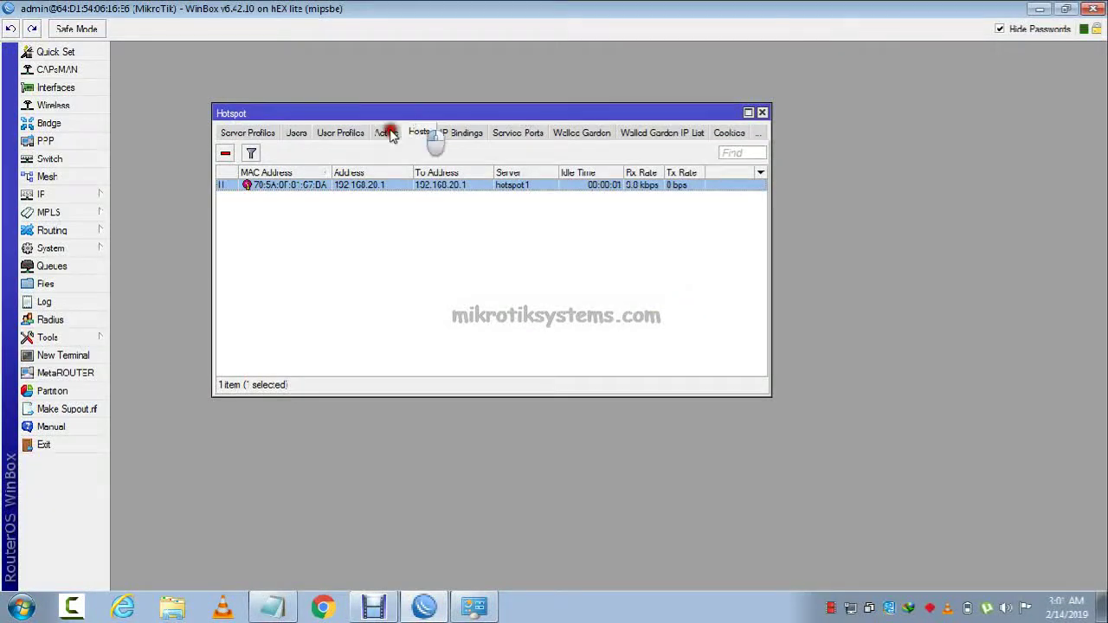
{"action": "left_click", "coordinate": [386, 132]}
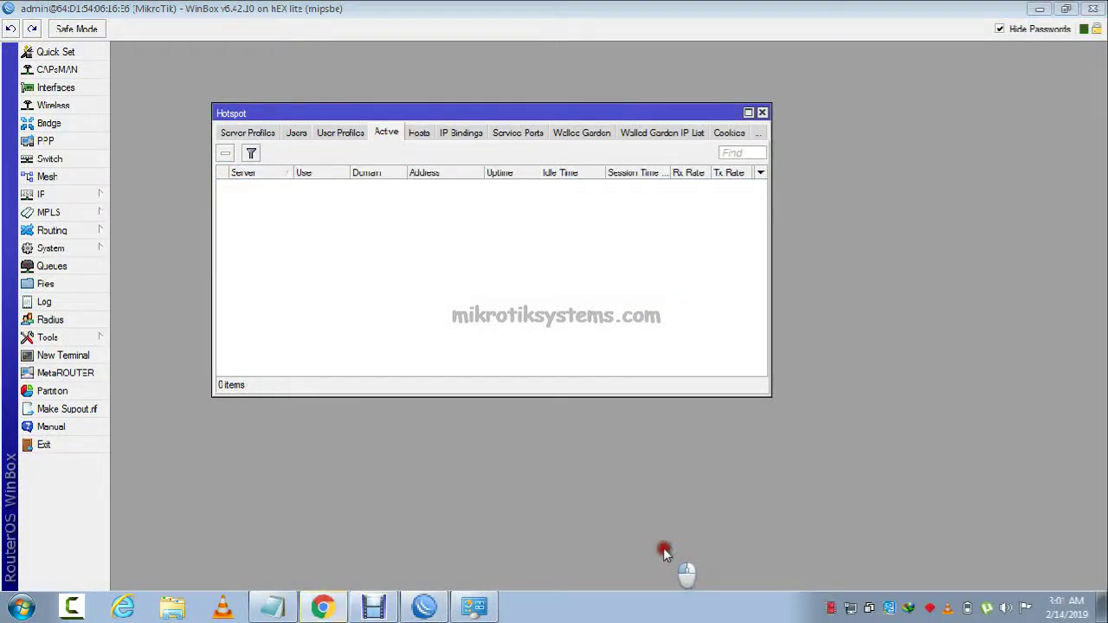
{"action": "key", "text": "alt+Tab"}
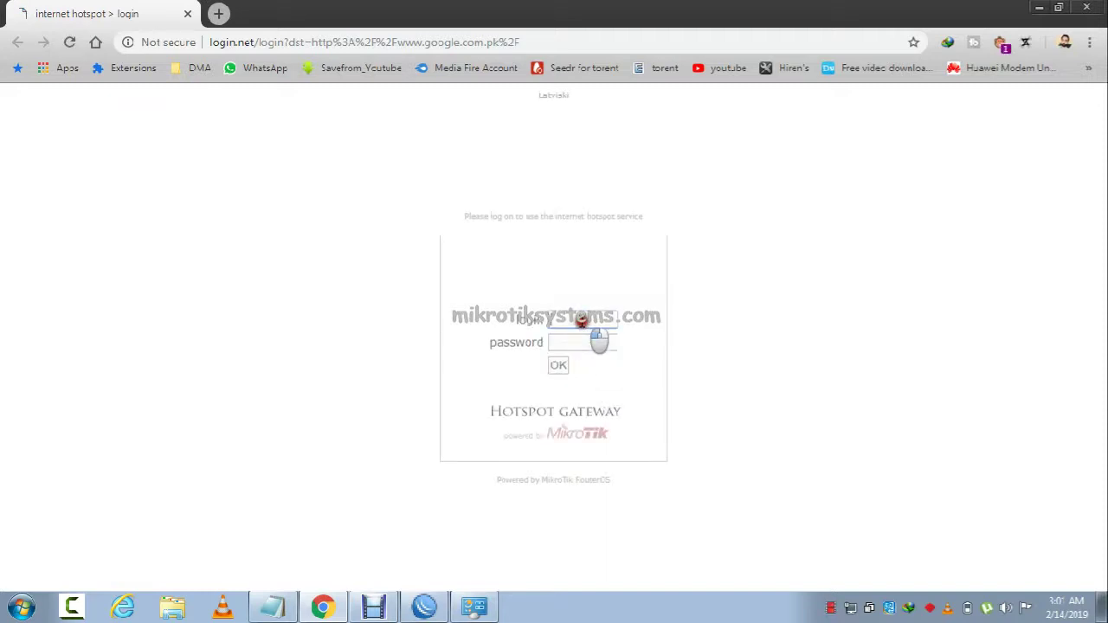
Log in on the hotspot page with the saved username and password.
{"action": "left_click", "coordinate": [582, 320]}
{"action": "left_click", "coordinate": [613, 268]}
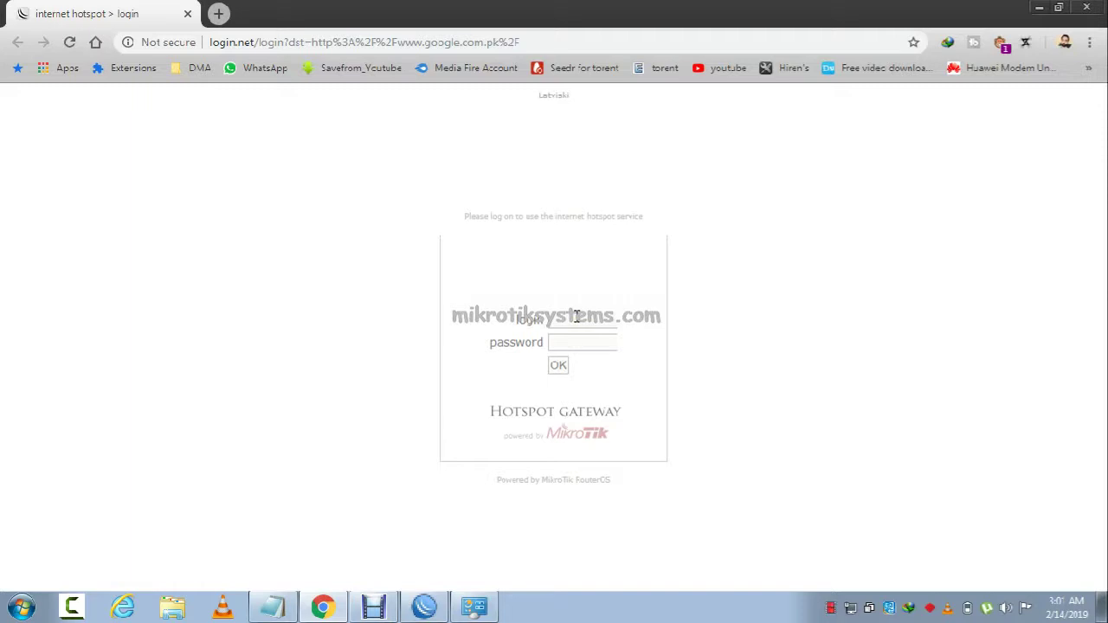
{"action": "left_click", "coordinate": [577, 318]}
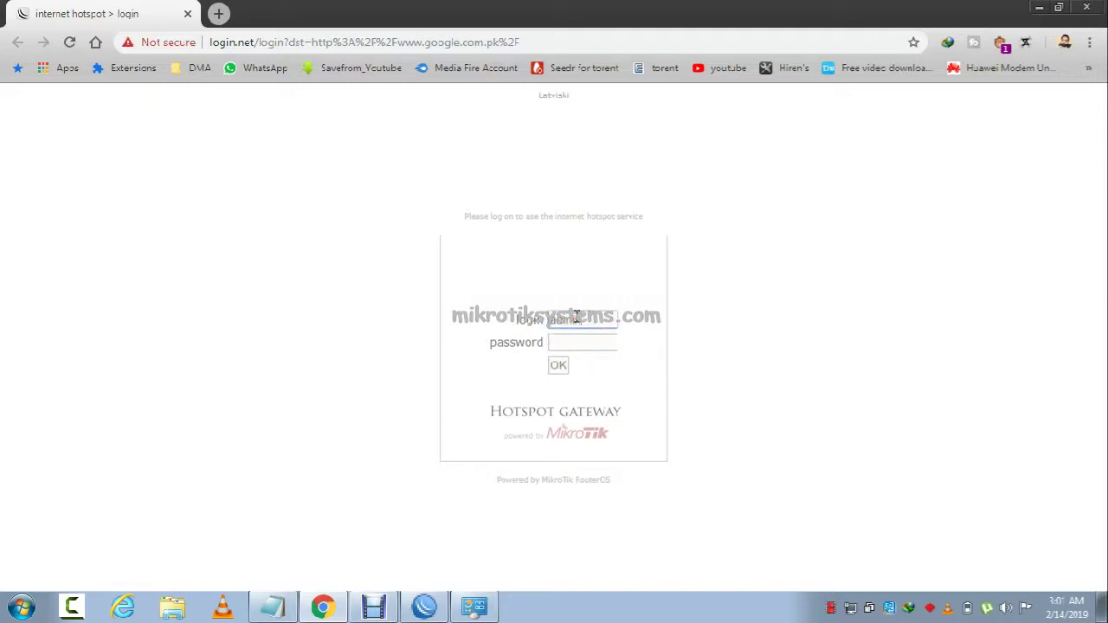
{"action": "key", "text": "Tab"}
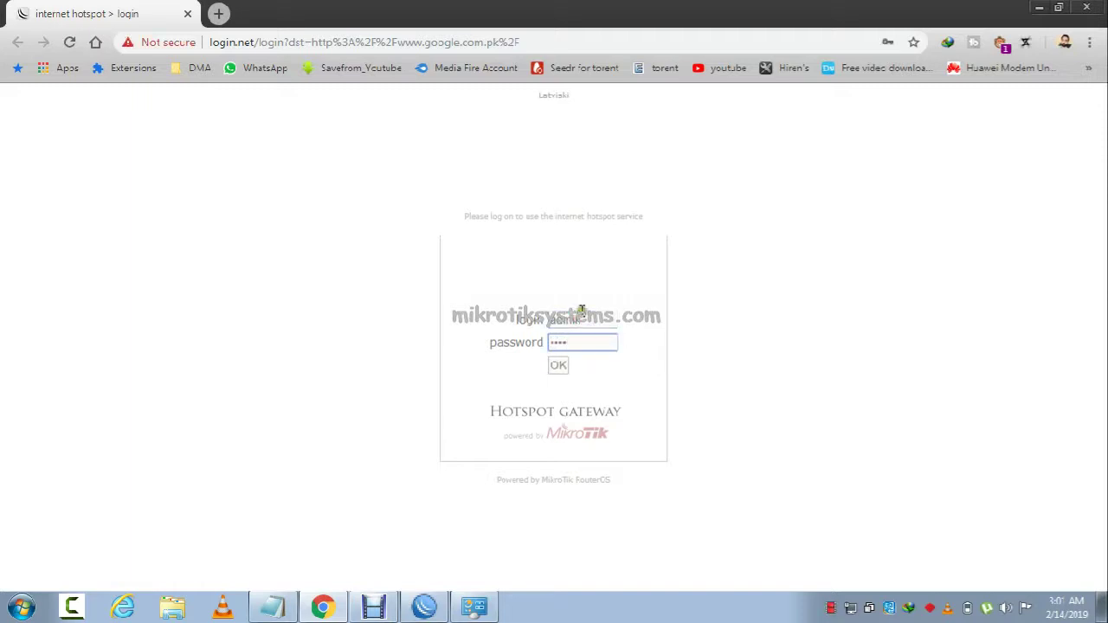
{"action": "left_click", "coordinate": [558, 365]}
Review the status popup's welcome greeting and 1m refresh value, then close it.
{"action": "left_click", "coordinate": [513, 327]}
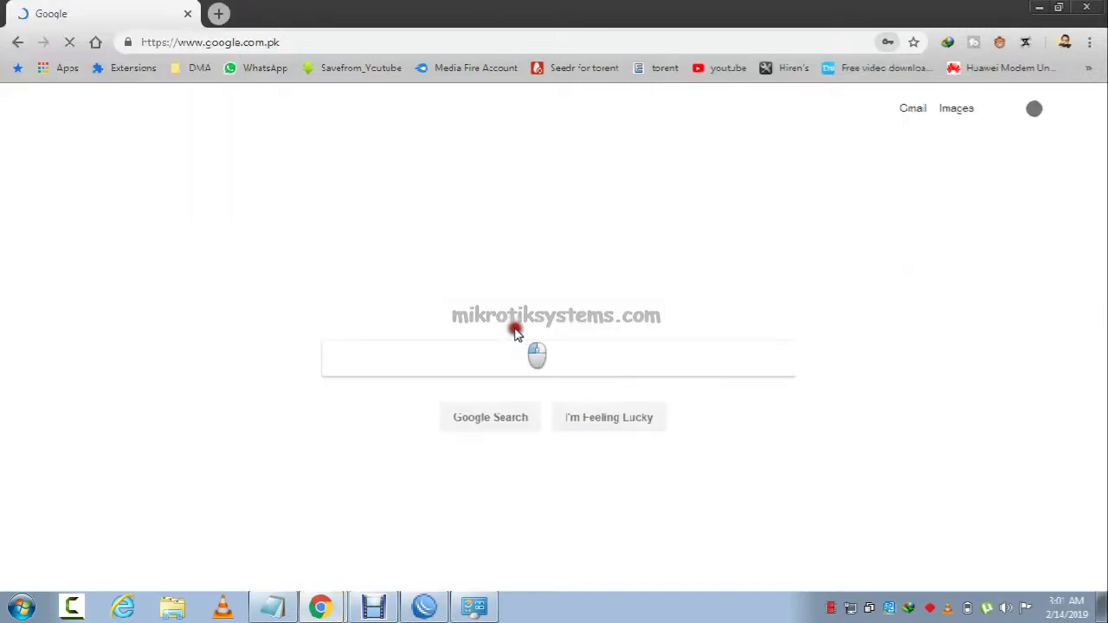
{"action": "left_click", "coordinate": [514, 357]}
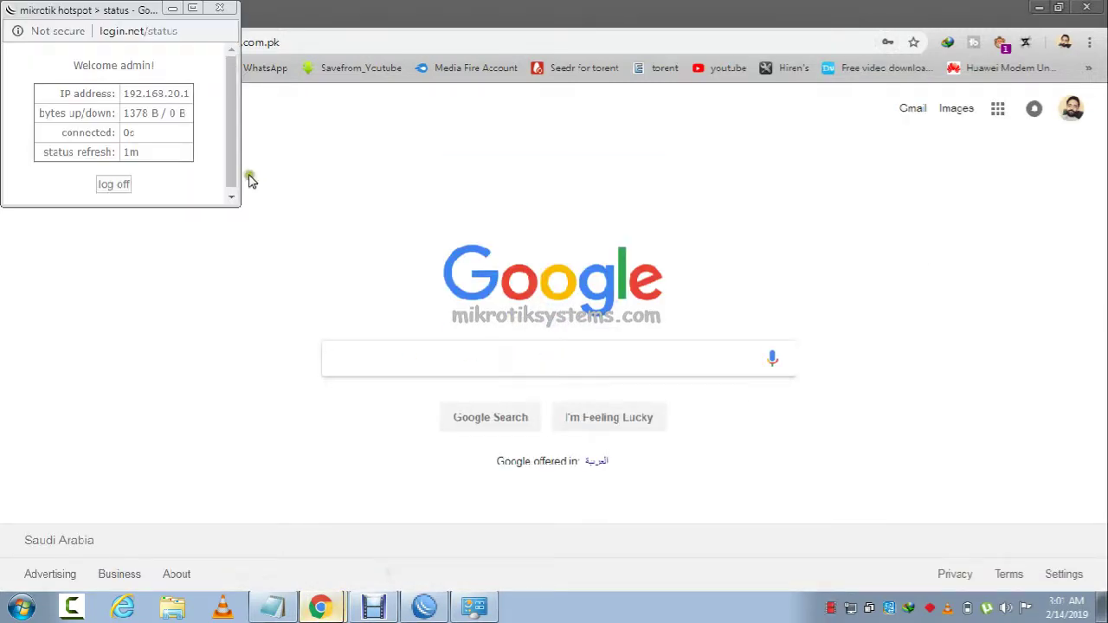
{"action": "left_click_drag", "start_coordinate": [81, 70], "coordinate": [156, 65]}
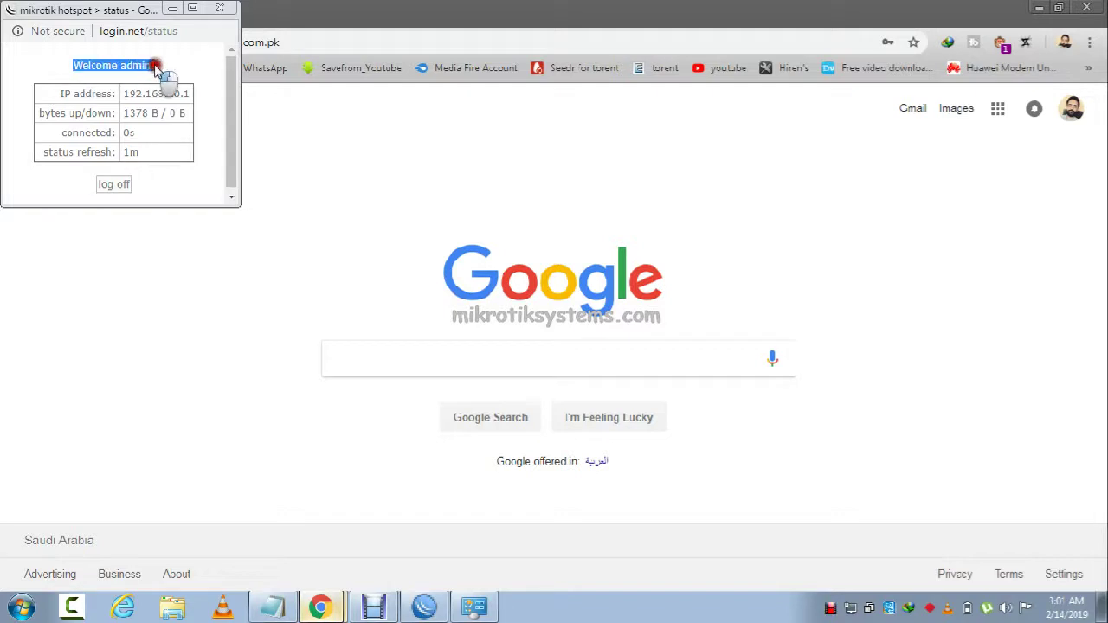
{"action": "double_click", "coordinate": [125, 152]}
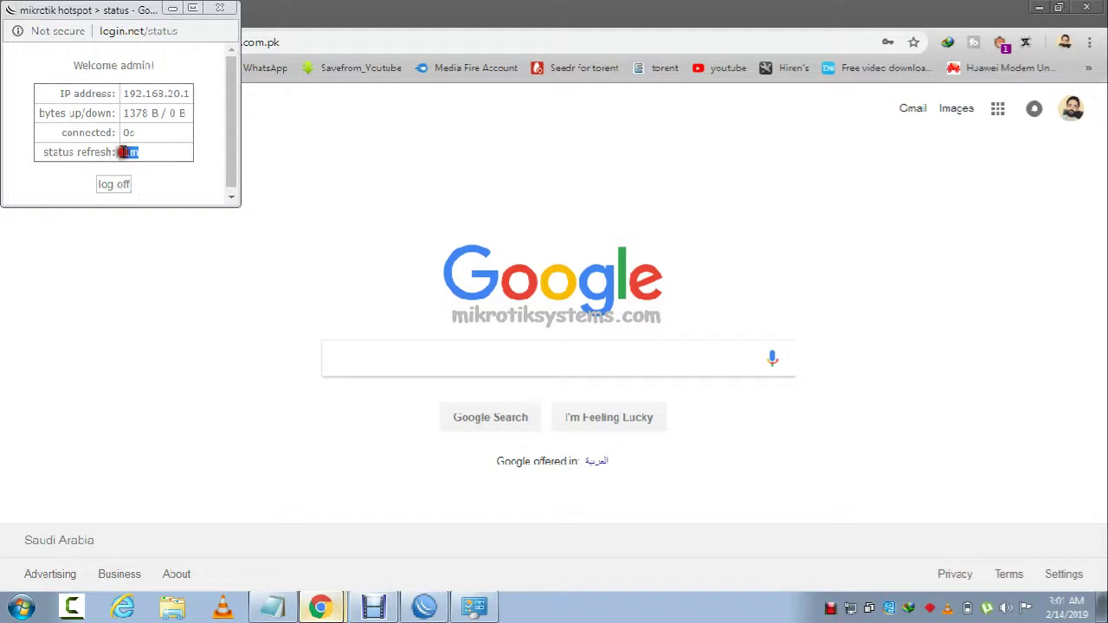
{"action": "left_click", "coordinate": [219, 10]}
{"action": "left_click", "coordinate": [589, 354]}
Search Google for mikrotiksystems.com, correcting the misspelled query.
{"action": "type", "text": "mikr"}
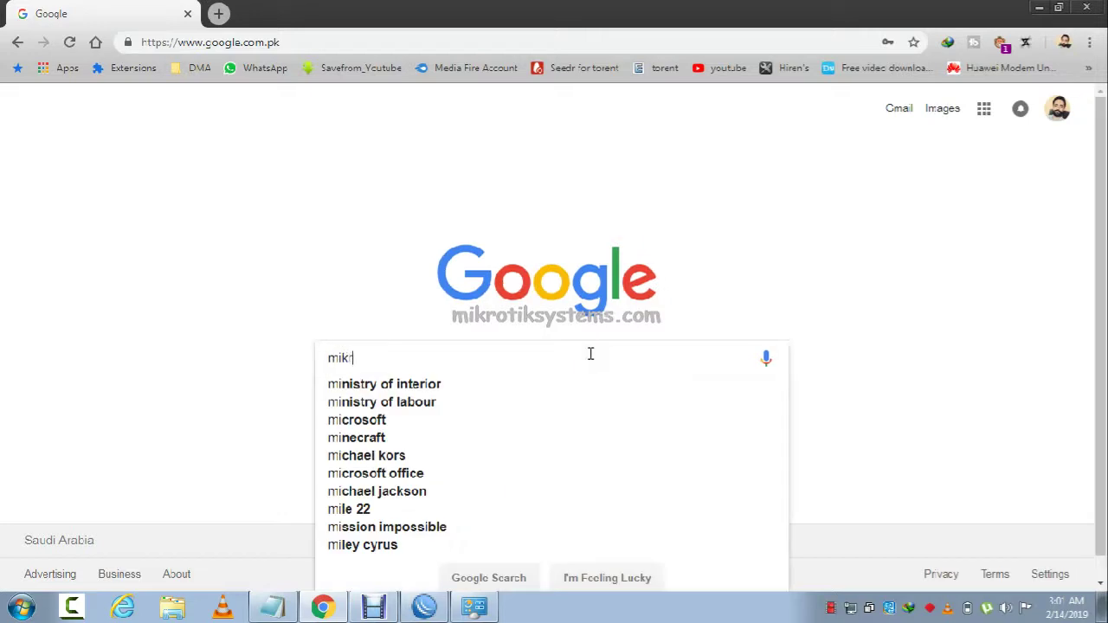
{"action": "type", "text": "toiksystems.com"}
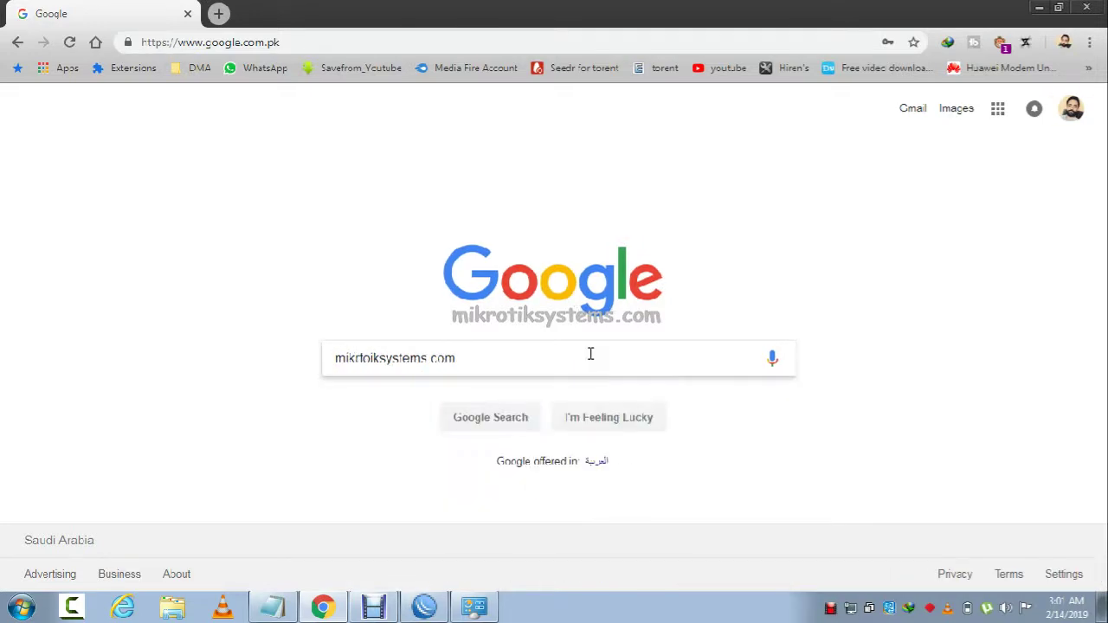
{"action": "key", "text": "Return"}
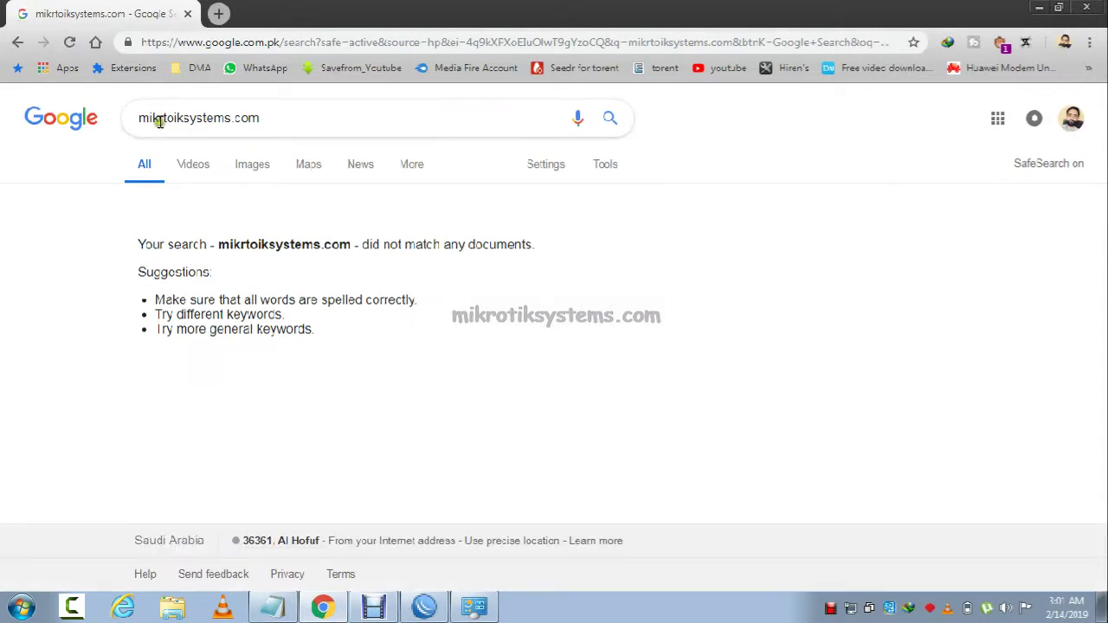
{"action": "left_click", "coordinate": [166, 116]}
{"action": "key", "text": "BackSpace"}
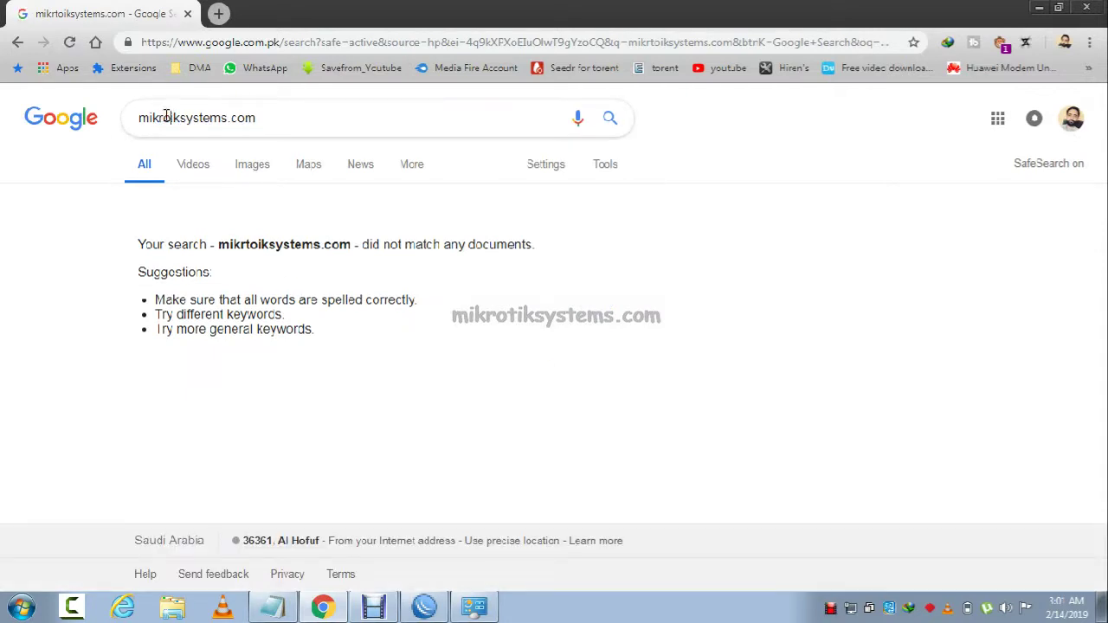
{"action": "type", "text": "t"}
{"action": "key", "text": "Return"}
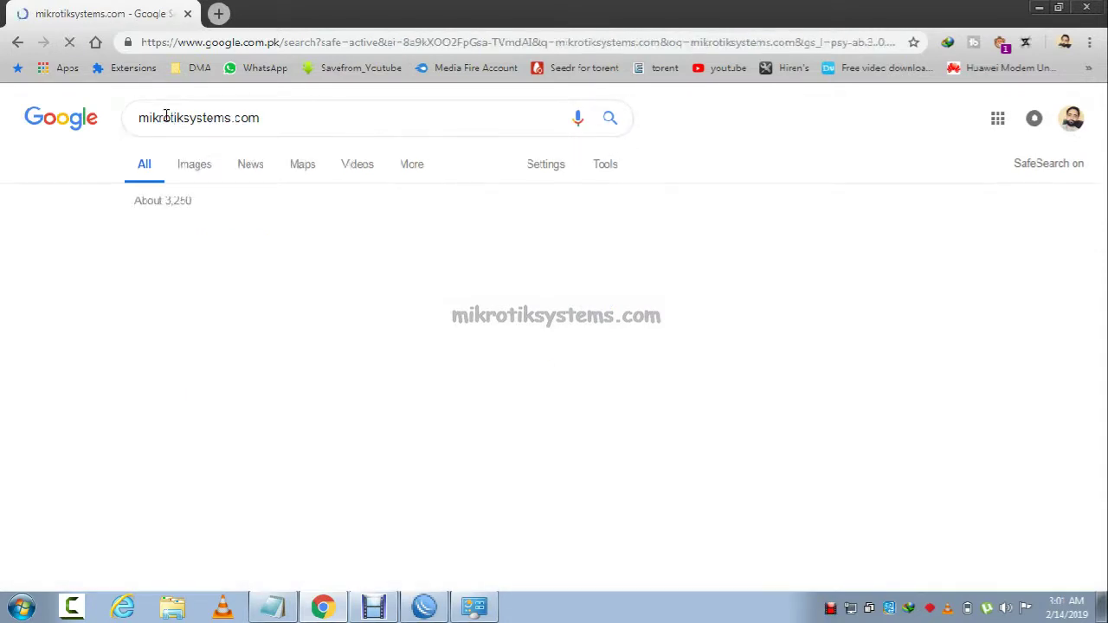
{"action": "left_click", "coordinate": [74, 118]}
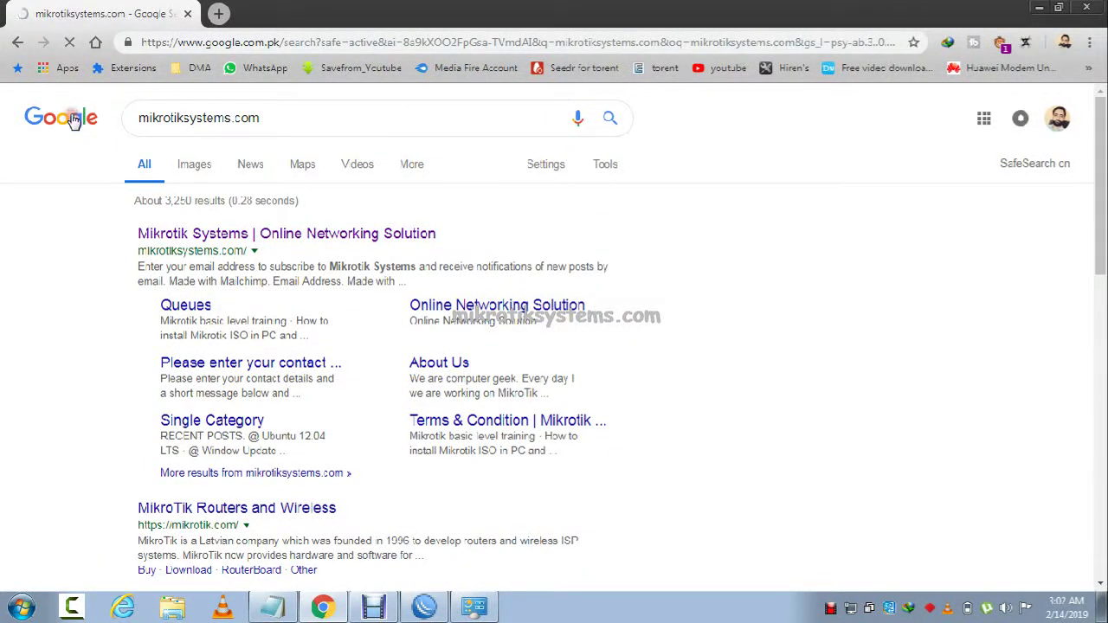
{"action": "type", "text": "m"}
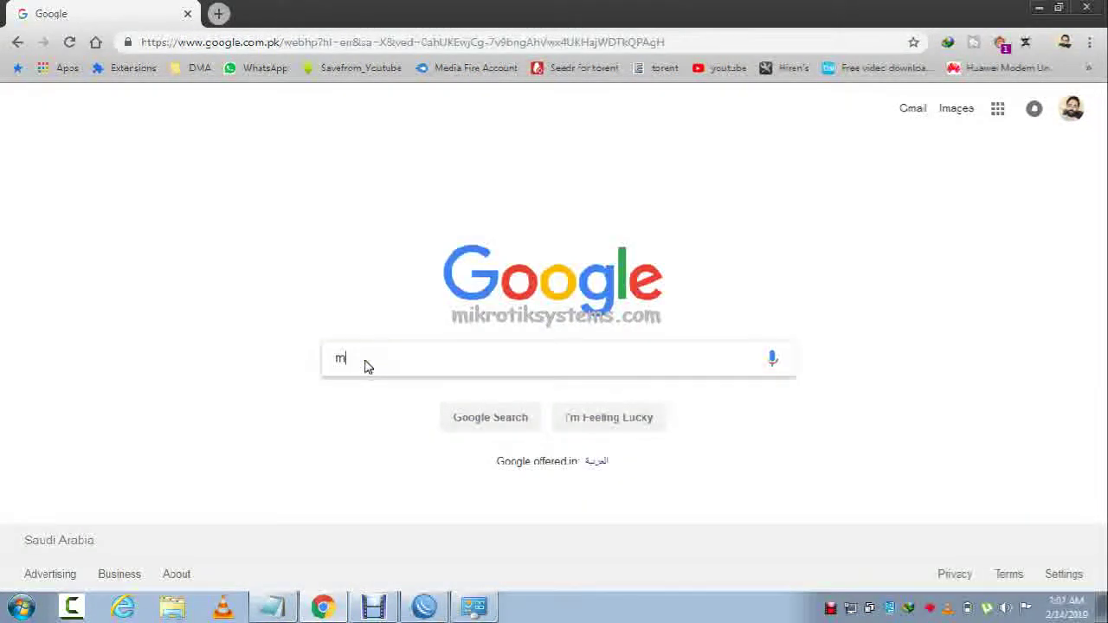
{"action": "type", "text": "ikrotik"}
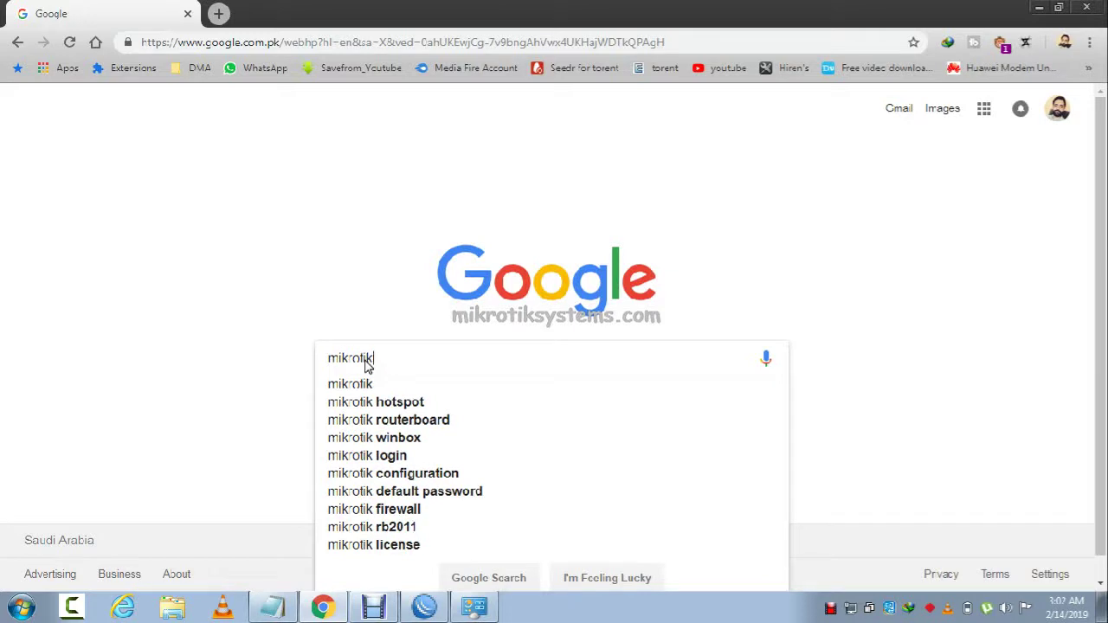
{"action": "type", "text": "systems"}
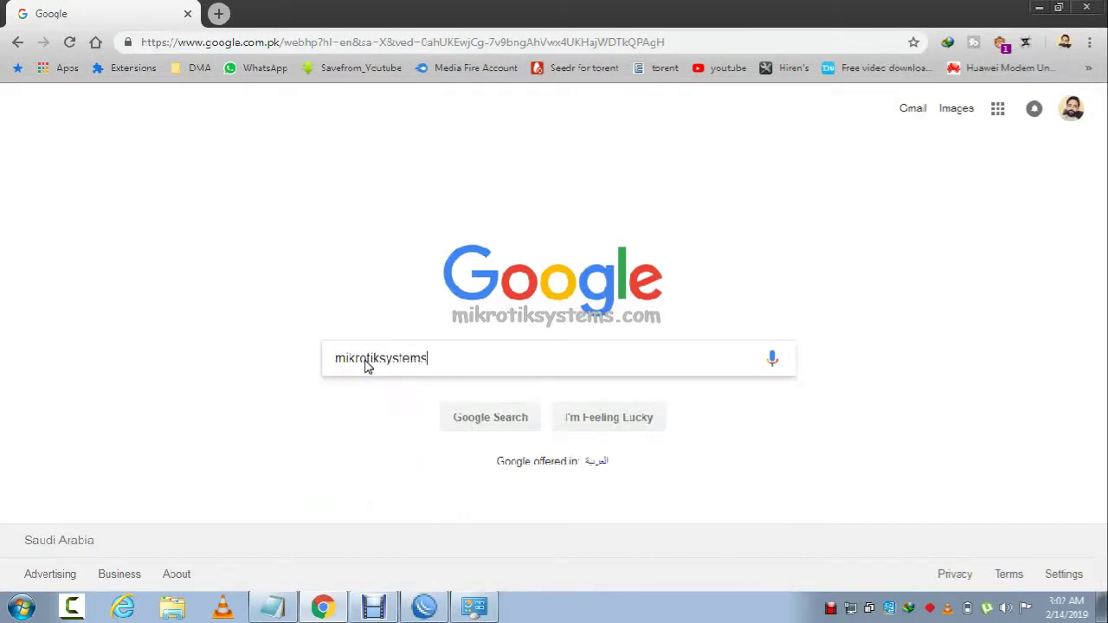
{"action": "type", "text": ".com"}
{"action": "key", "text": "Return"}
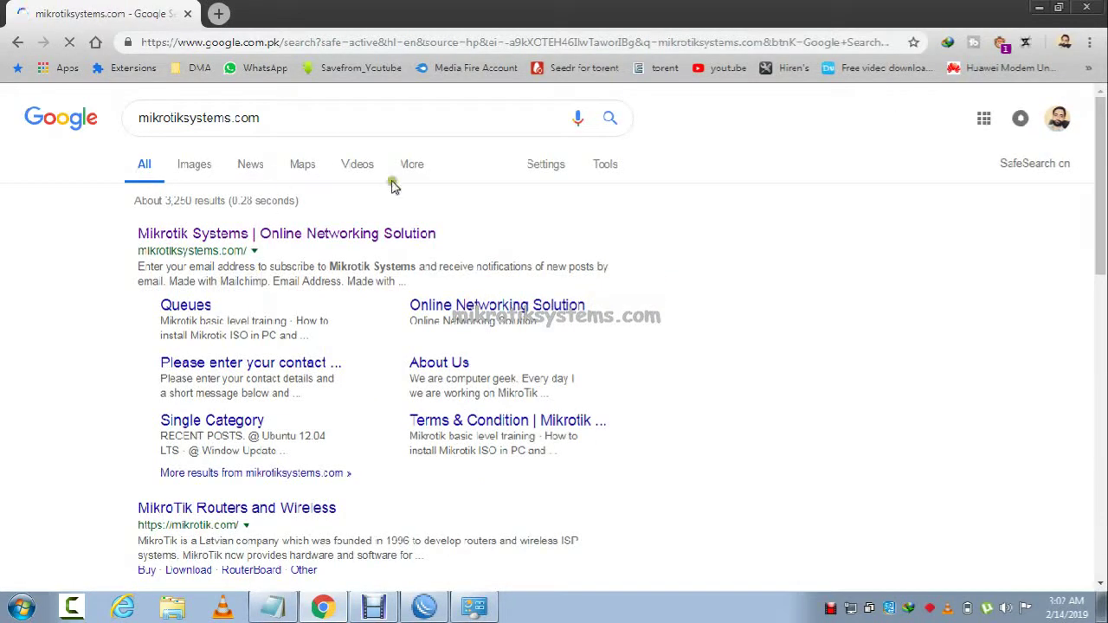
Open the Mikrotik Systems website result and follow its YouTube channel link.
{"action": "scroll", "coordinate": [1105, 298], "scroll_direction": "down", "scroll_amount": 4}
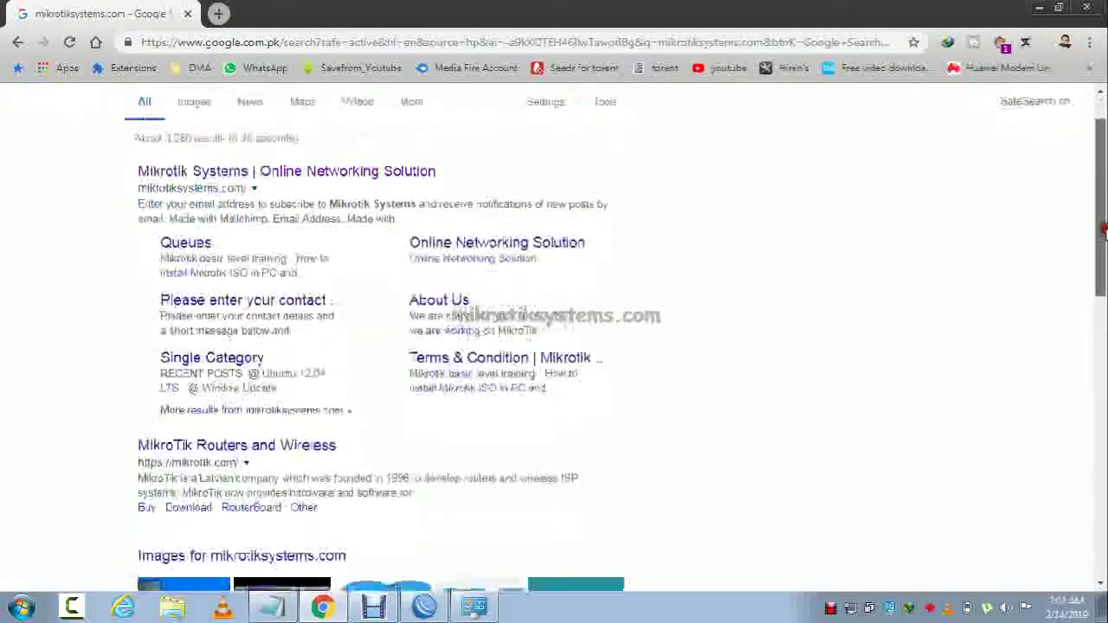
{"action": "left_click_drag", "start_coordinate": [1105, 322], "coordinate": [1103, 208]}
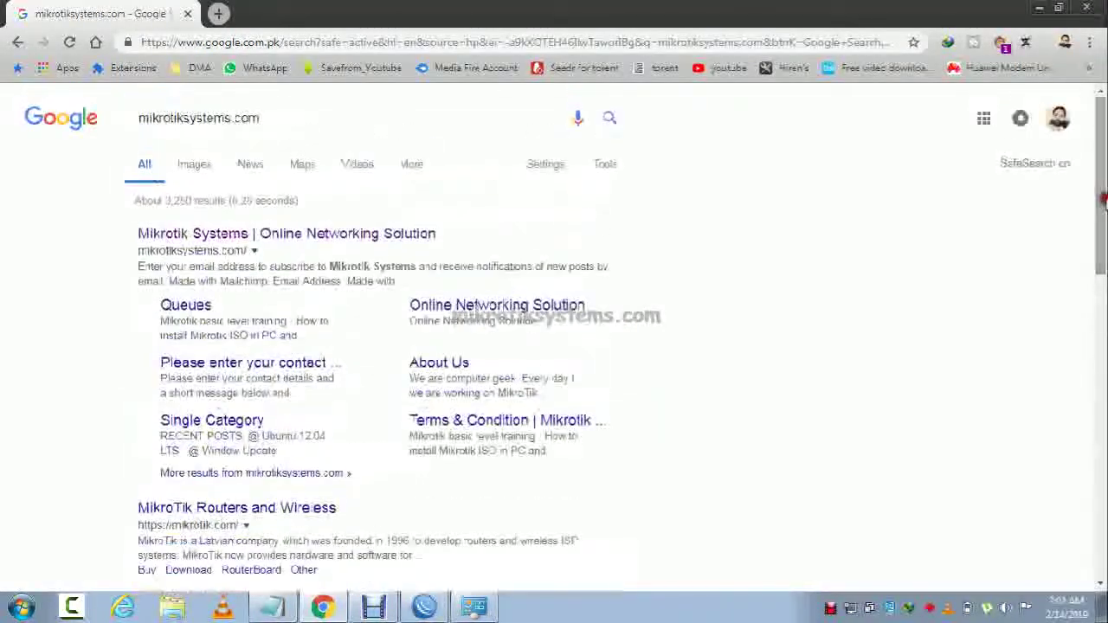
{"action": "left_click", "coordinate": [304, 234]}
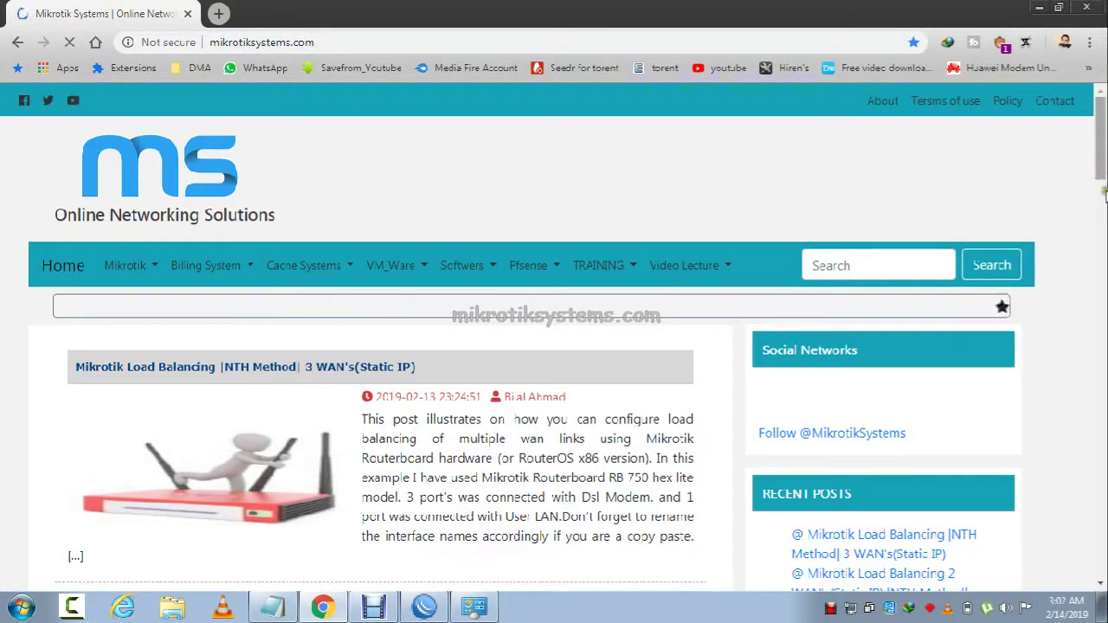
{"action": "mouse_move", "coordinate": [1102, 164]}
{"action": "left_mouse_down"}
{"action": "mouse_move", "coordinate": [1103, 554]}
{"action": "mouse_move", "coordinate": [1103, 147]}
{"action": "left_mouse_up"}
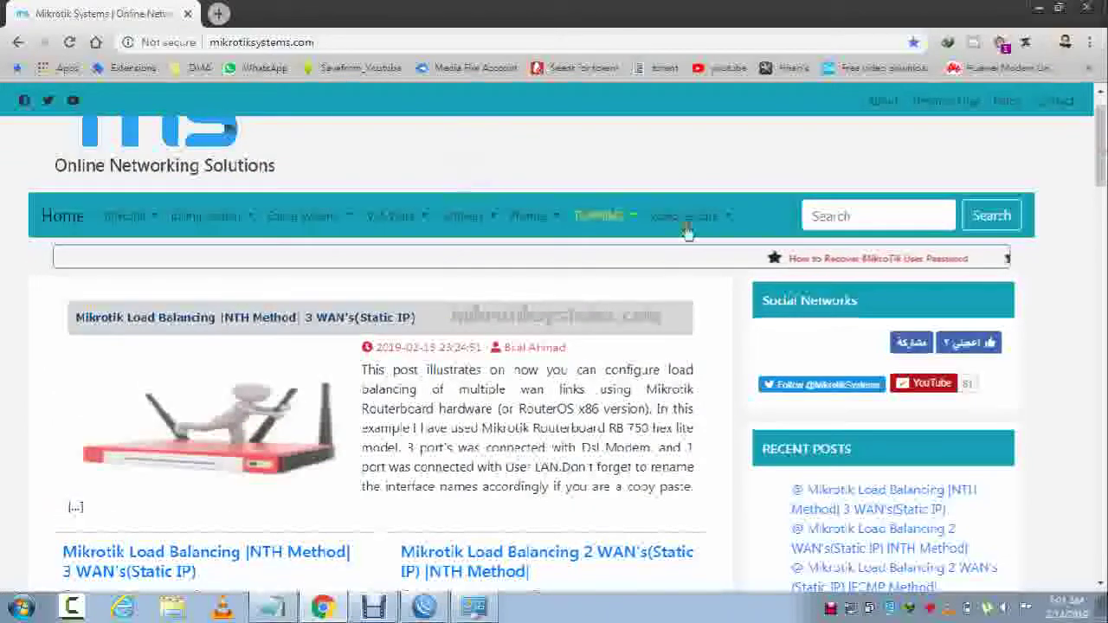
{"action": "scroll", "coordinate": [1046, 250], "scroll_direction": "up", "scroll_amount": 1}
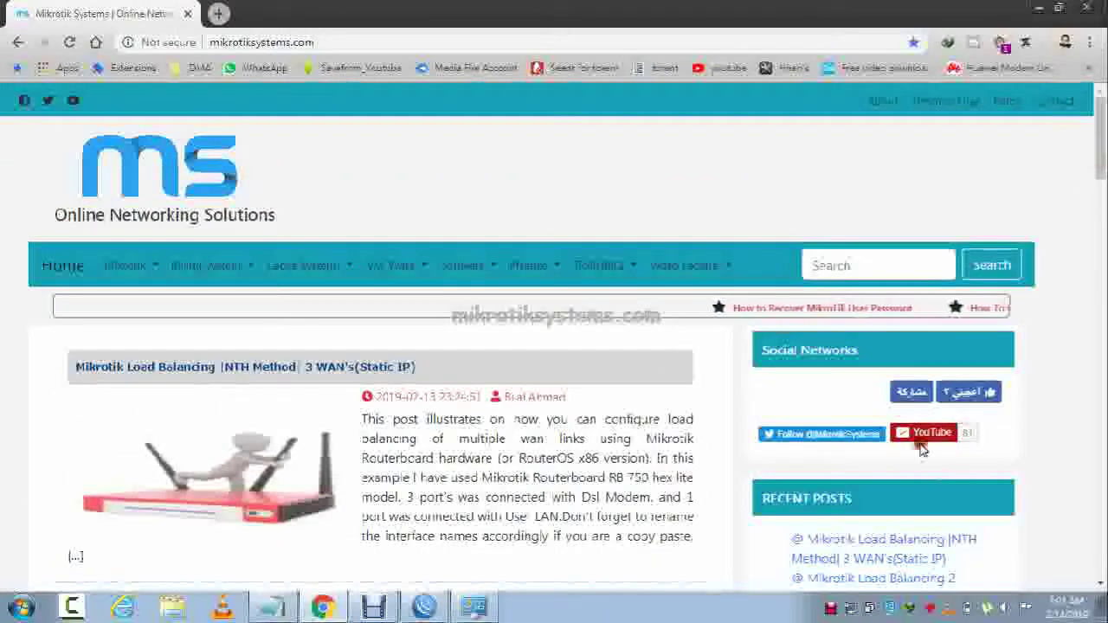
{"action": "left_click", "coordinate": [938, 428]}
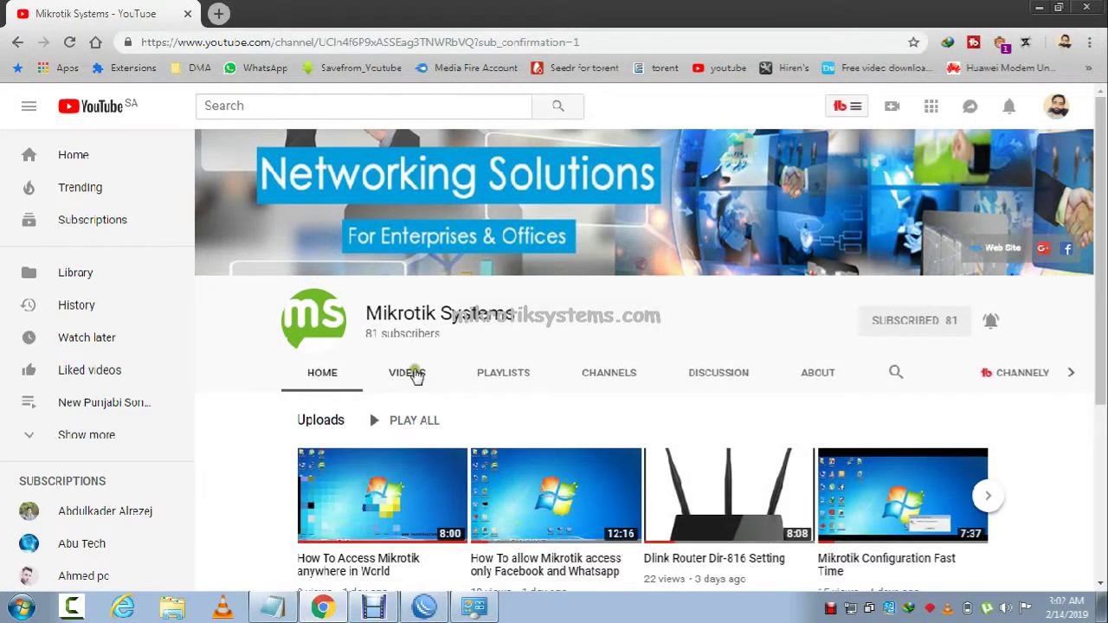
Resubscribe to the Mikrotik Systems channel with all notifications on, then go to Google home.
{"action": "scroll", "coordinate": [1105, 212], "scroll_direction": "down", "scroll_amount": 2}
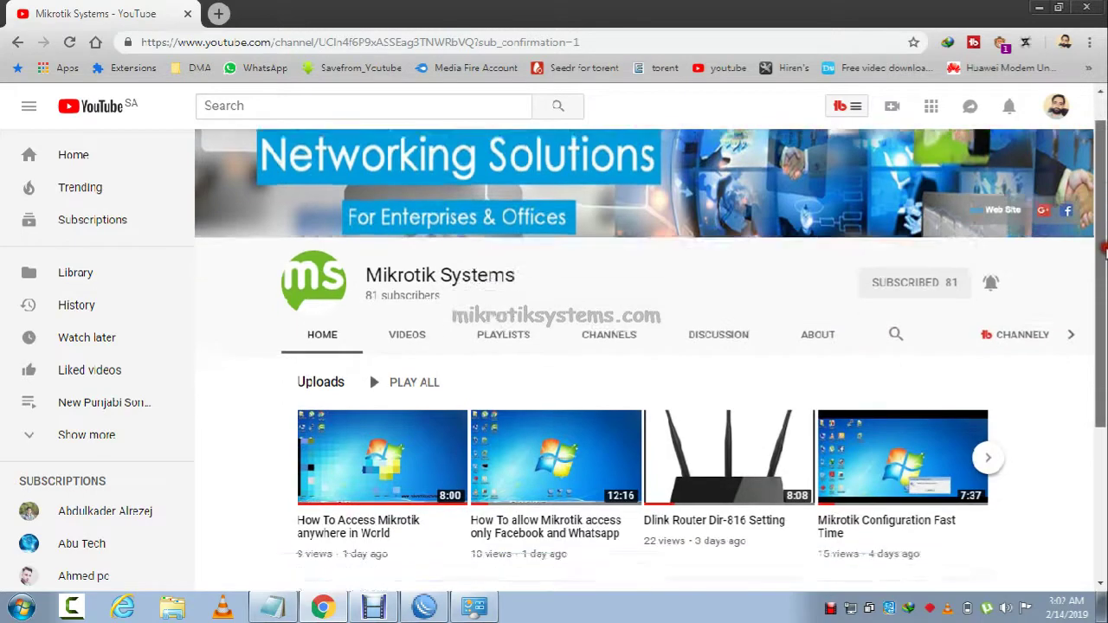
{"action": "scroll", "coordinate": [983, 218], "scroll_direction": "up", "scroll_amount": 1}
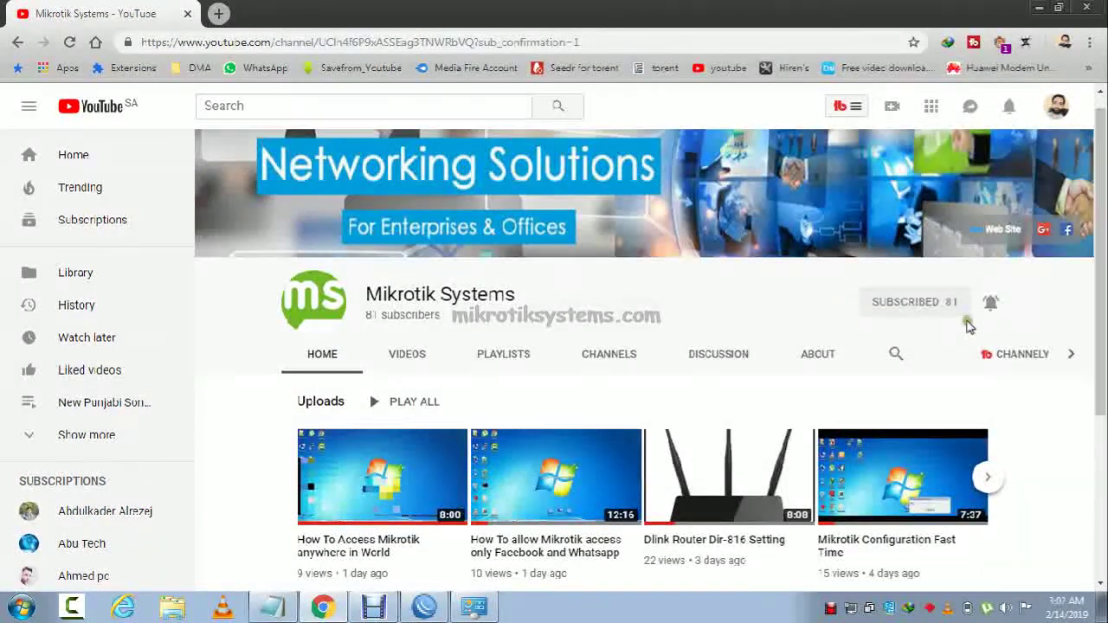
{"action": "left_click", "coordinate": [901, 301]}
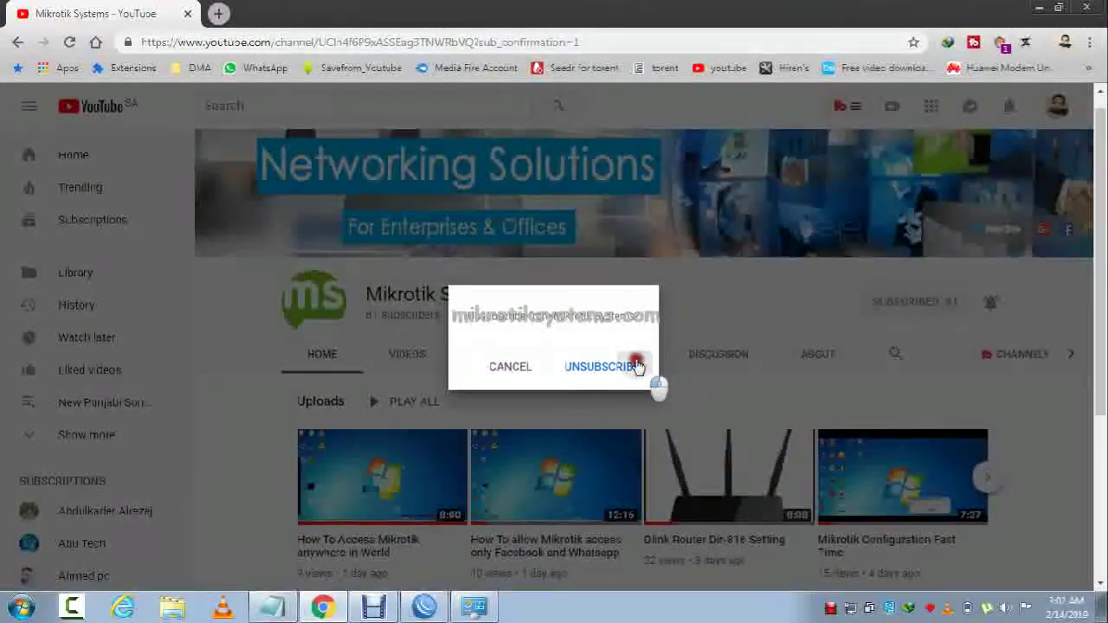
{"action": "left_click", "coordinate": [637, 367]}
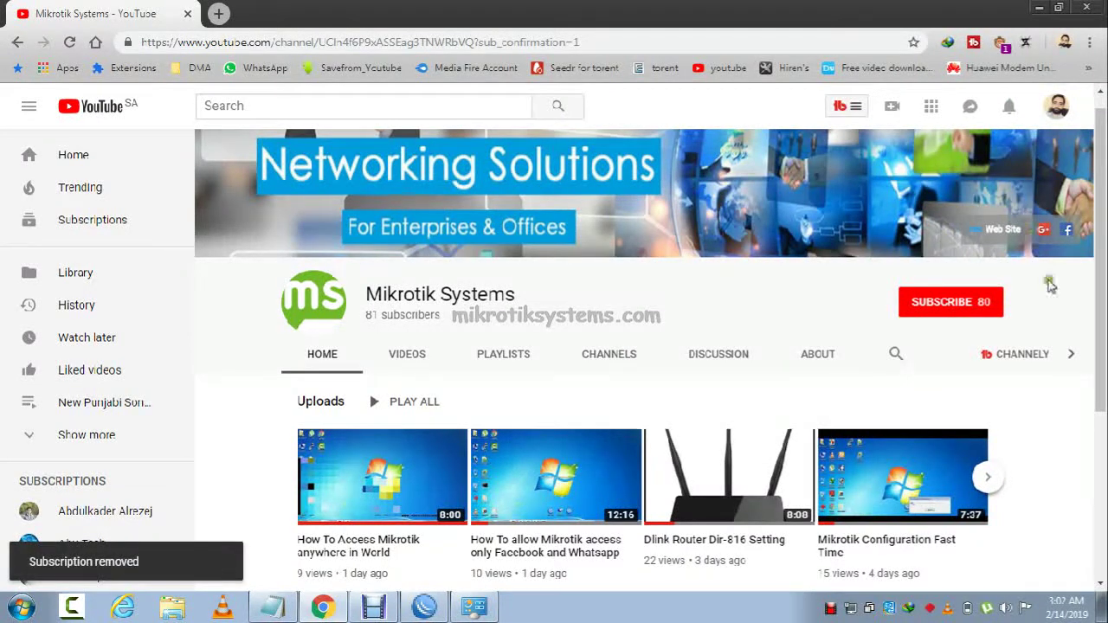
{"action": "left_click", "coordinate": [952, 300]}
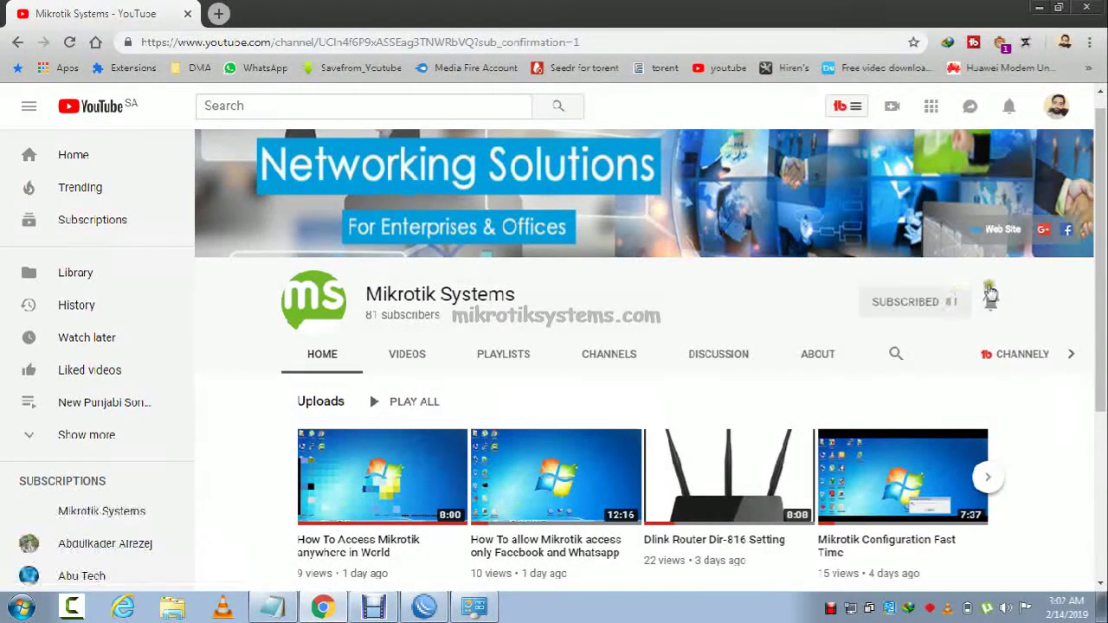
{"action": "left_click", "coordinate": [991, 299]}
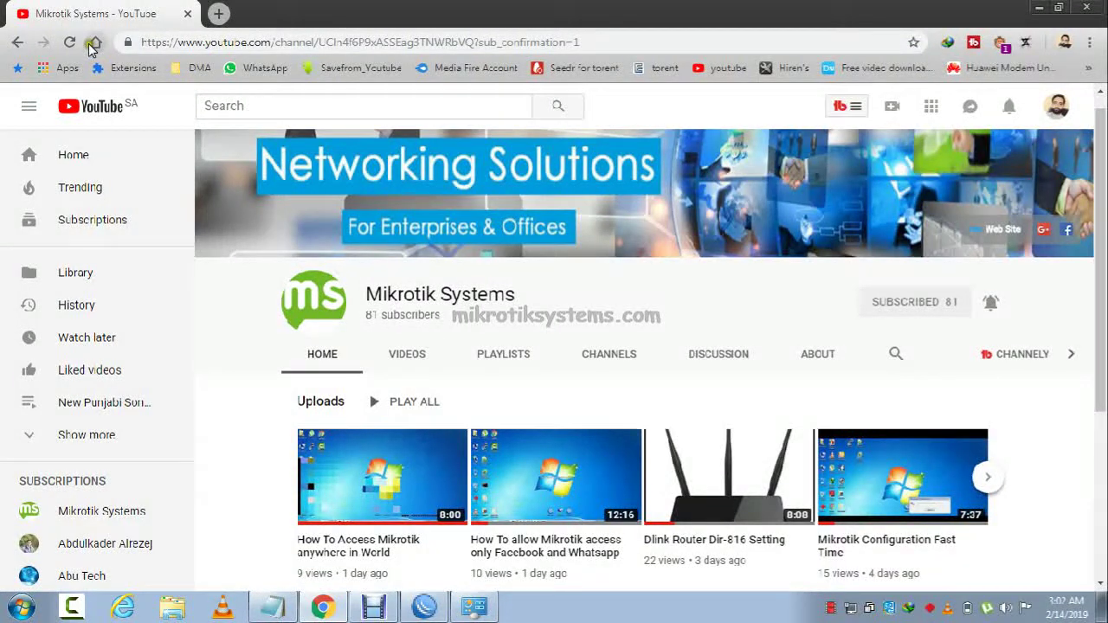
{"action": "left_click", "coordinate": [93, 43]}
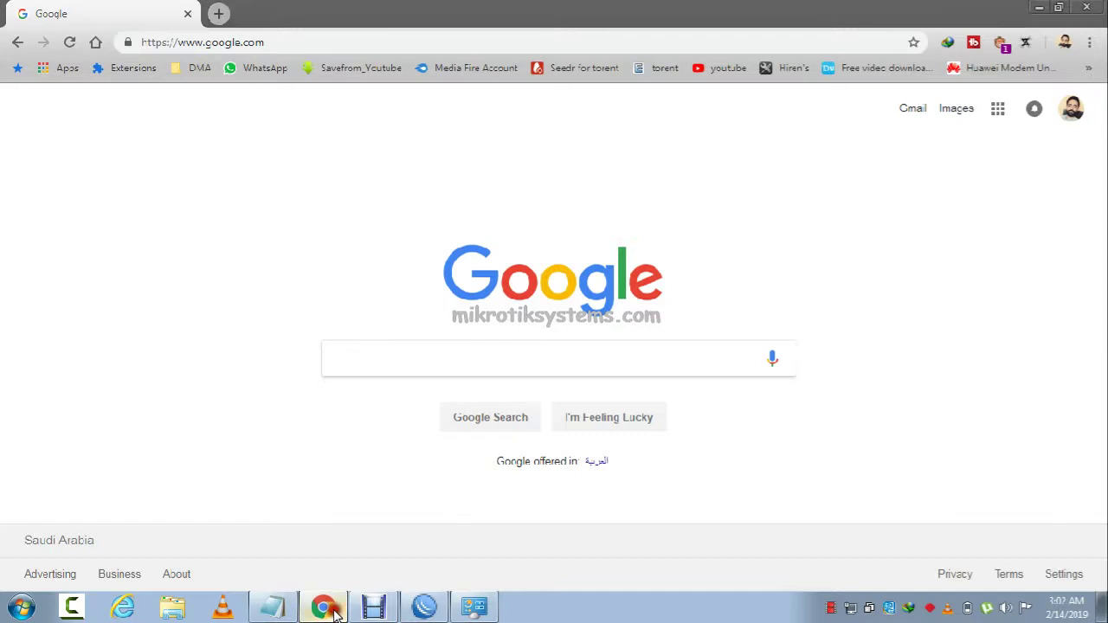
{"action": "left_click", "coordinate": [437, 610]}
Copy the MAC address of the active admin hotspot user on hotspot1.
{"action": "double_click", "coordinate": [321, 185]}
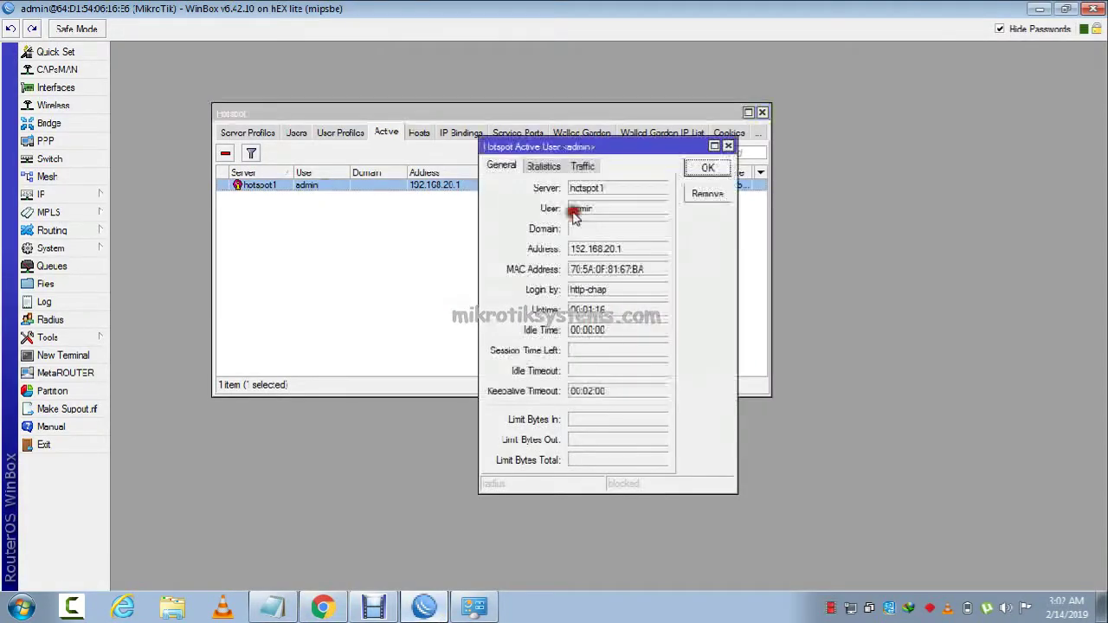
{"action": "left_click_drag", "start_coordinate": [645, 272], "coordinate": [541, 271]}
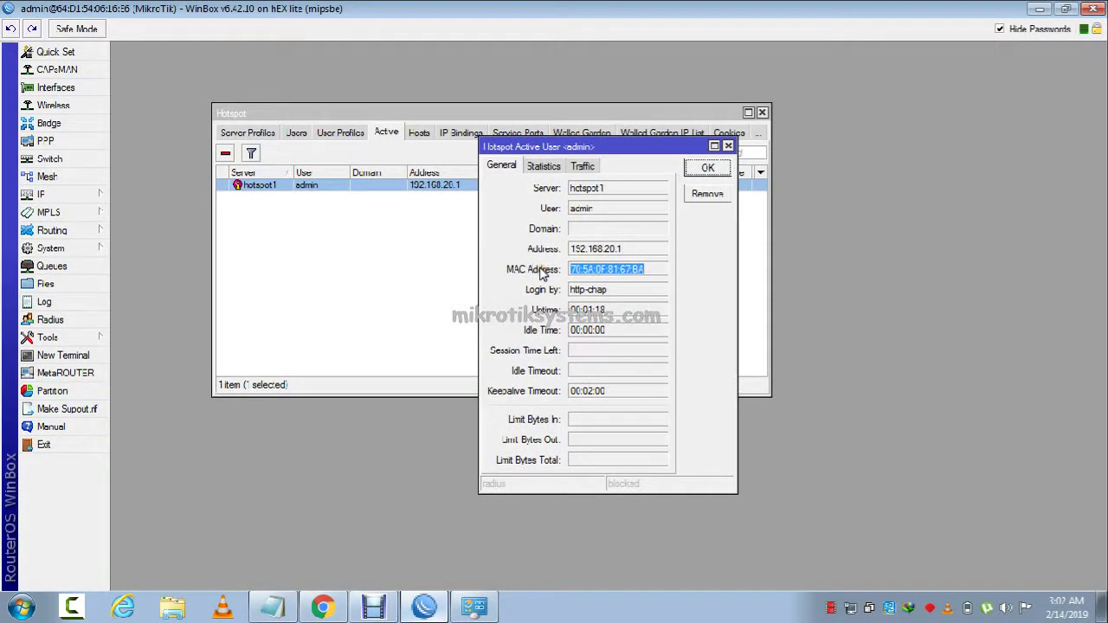
{"action": "right_click", "coordinate": [620, 273]}
{"action": "left_click", "coordinate": [638, 276]}
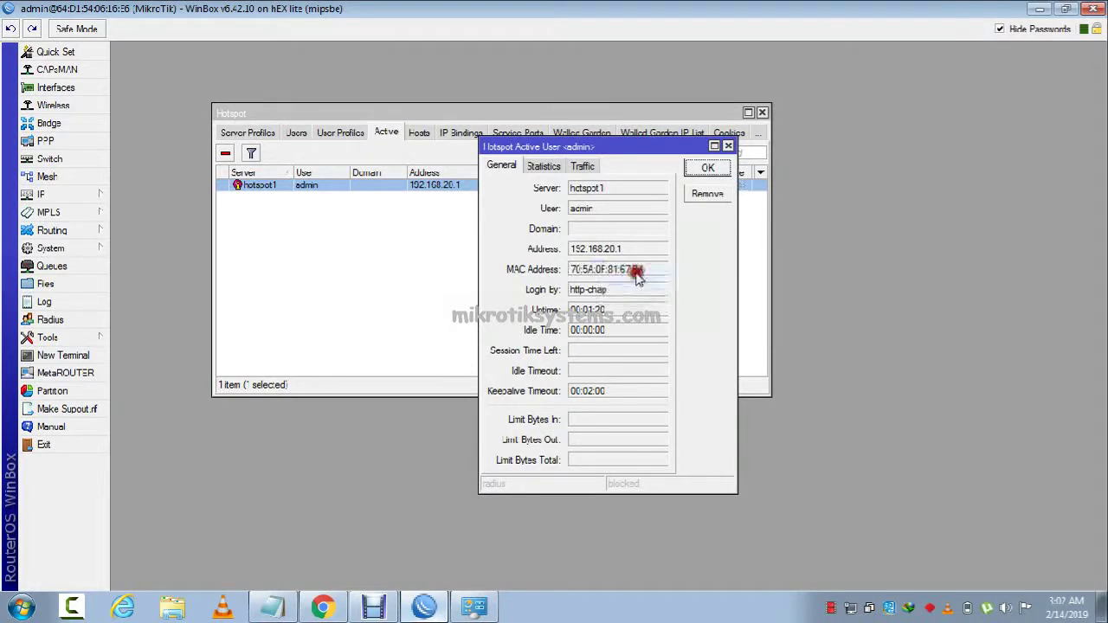
{"action": "double_click", "coordinate": [649, 272]}
{"action": "right_click", "coordinate": [649, 272]}
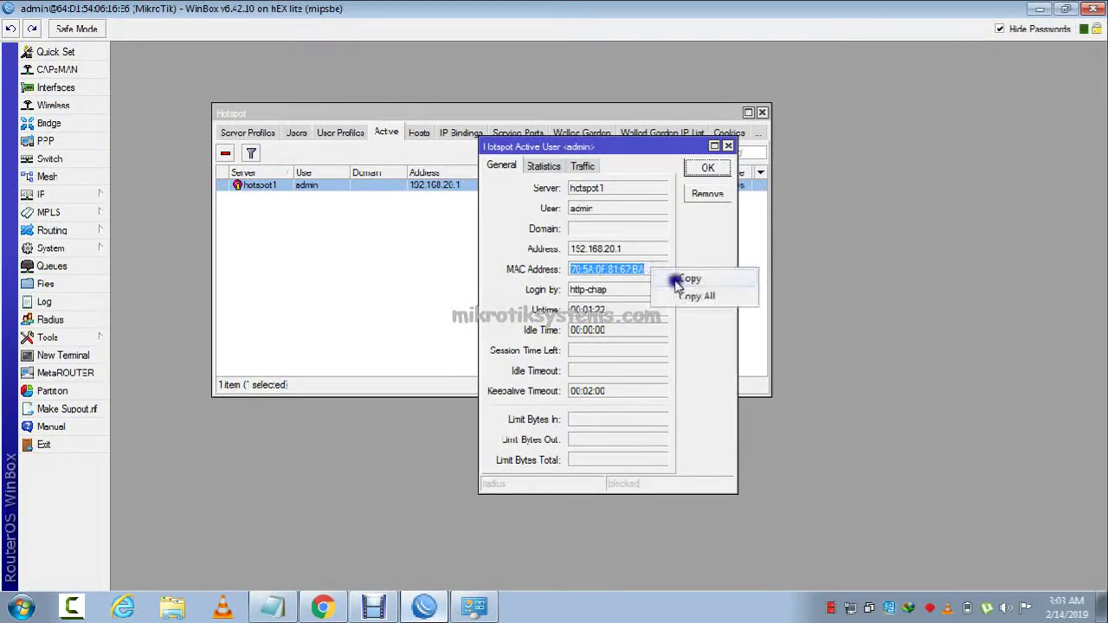
{"action": "left_click", "coordinate": [675, 283]}
{"action": "left_click", "coordinate": [708, 168]}
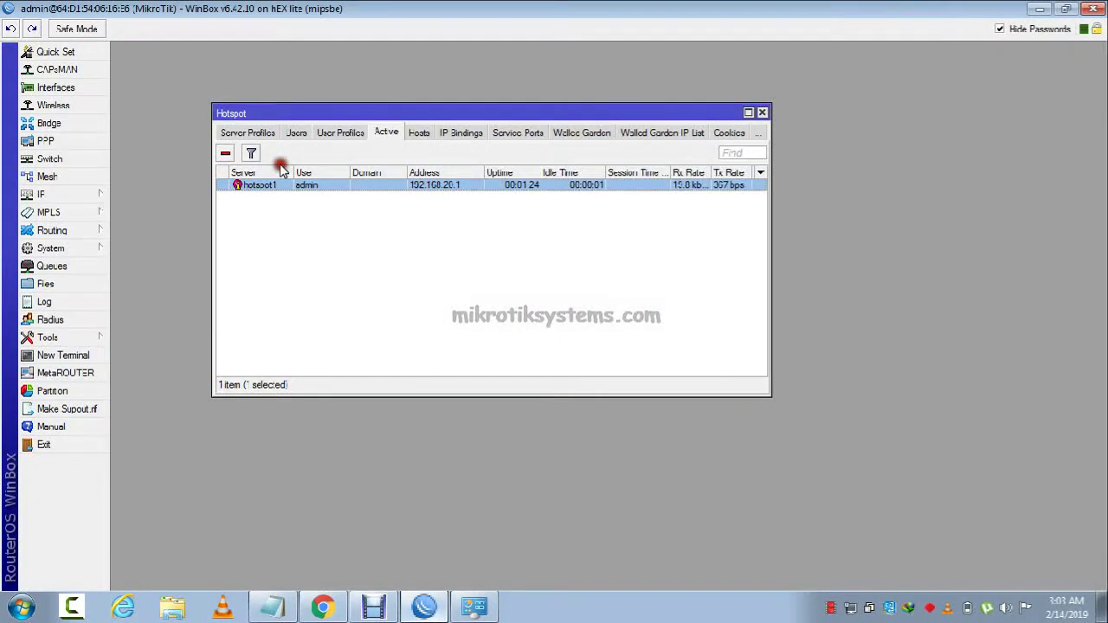
Refresh the Active list, view the hotspot Users tab, and return to Chrome.
{"action": "left_click", "coordinate": [385, 136]}
{"action": "left_click", "coordinate": [297, 134]}
{"action": "left_click", "coordinate": [322, 608]}
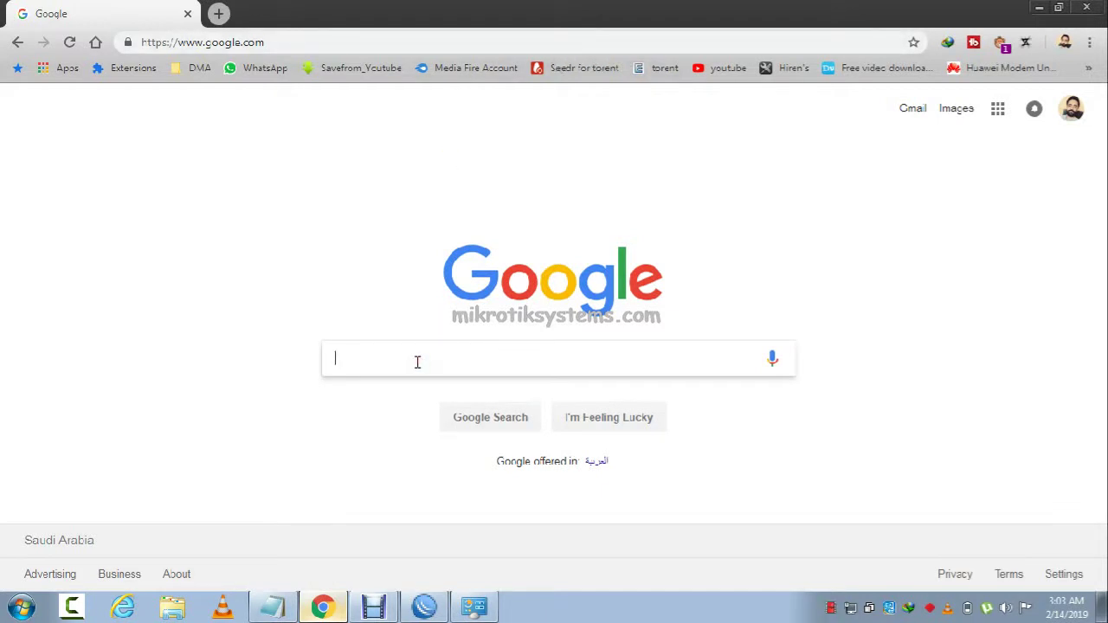
Search Google for 'centos 7' and open the Download CentOS result.
{"action": "type", "text": "cent"}
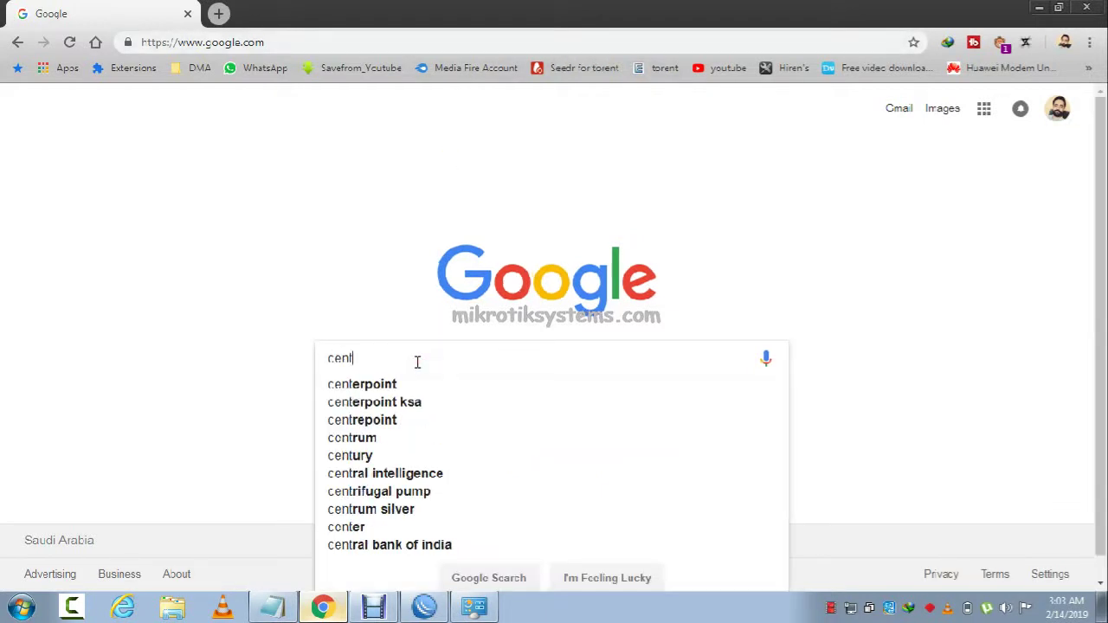
{"action": "type", "text": "os"}
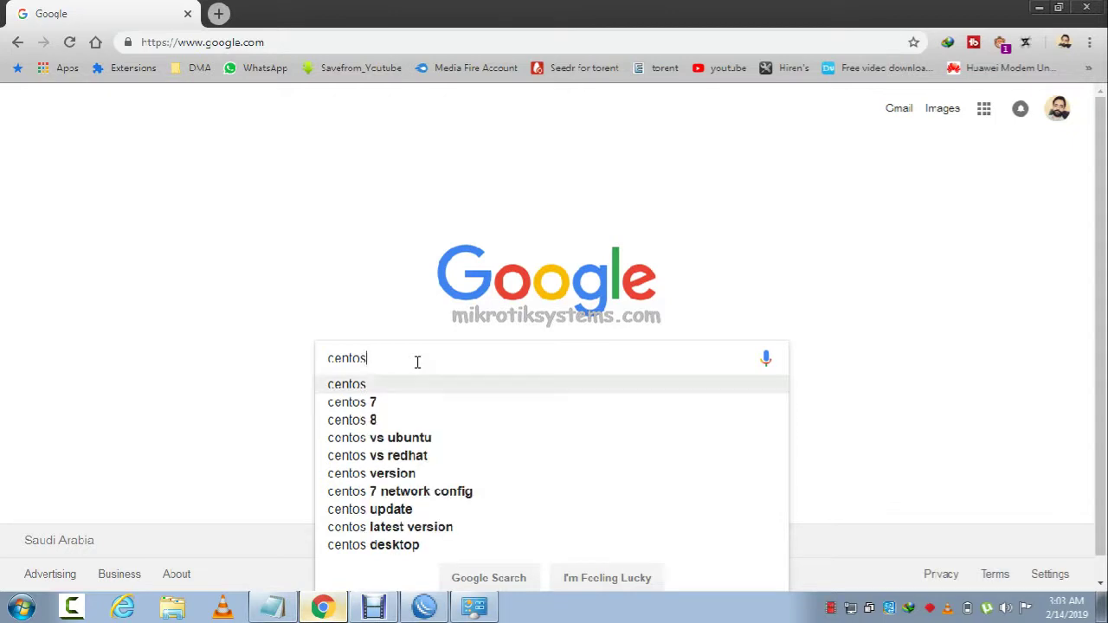
{"action": "type", "text": " 7"}
{"action": "key", "text": "Return"}
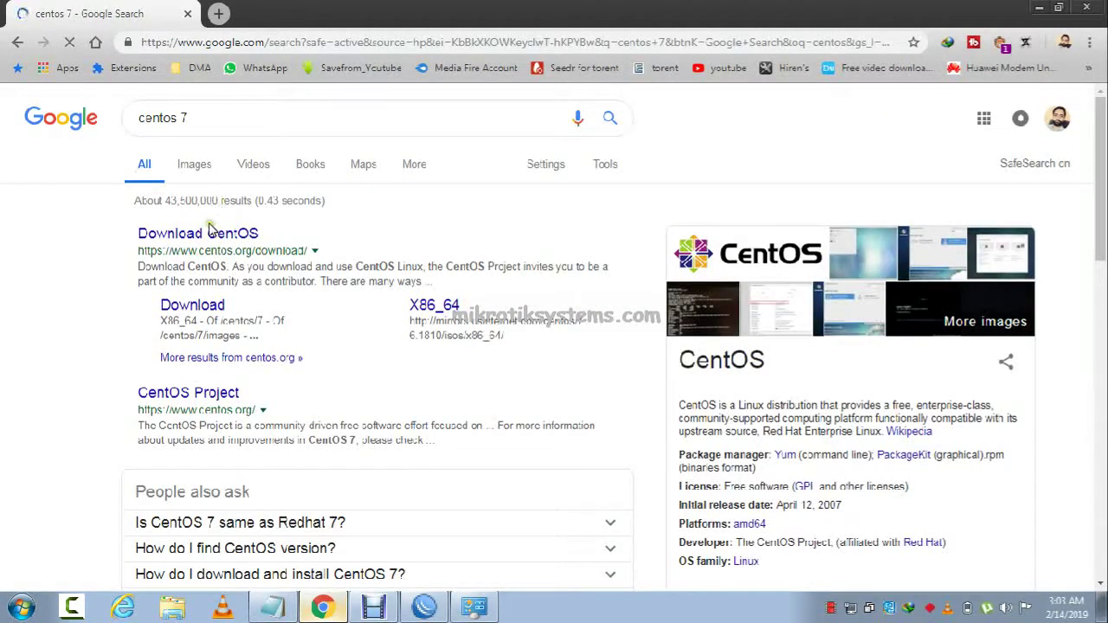
{"action": "left_click", "coordinate": [210, 234]}
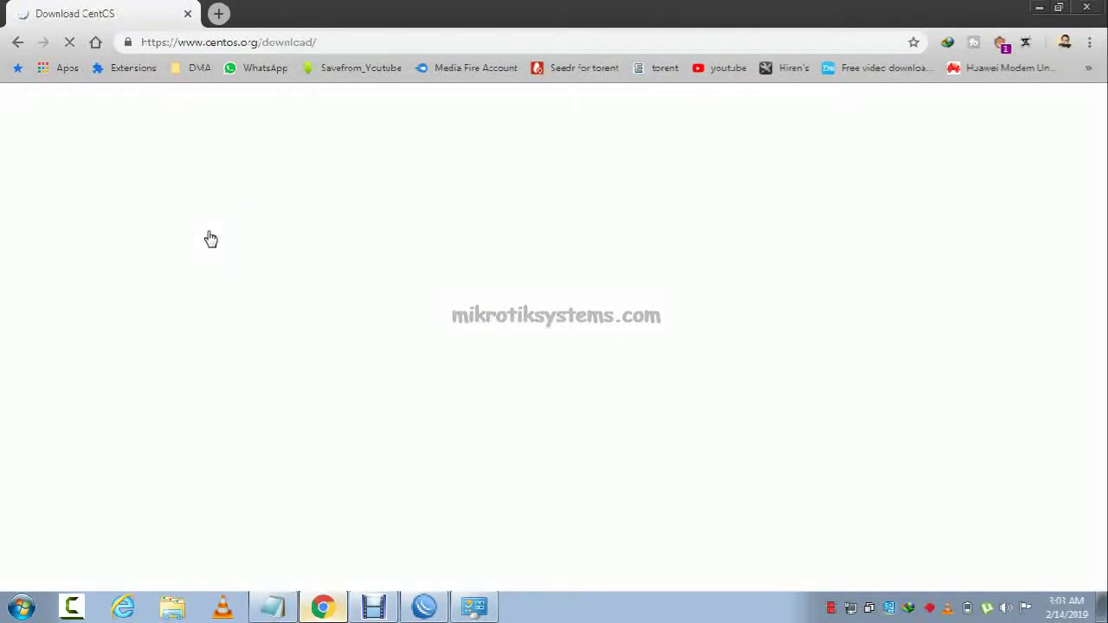
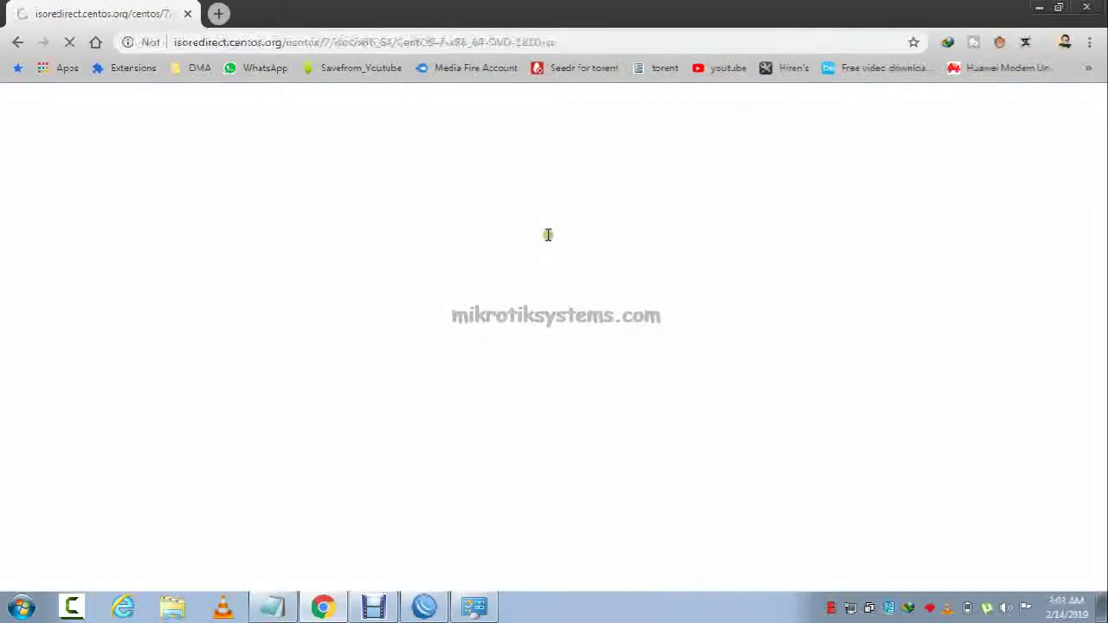
Start the CentOS 7 DVD ISO download from the earthlink mirror and close Chrome.
{"action": "left_click", "coordinate": [298, 287]}
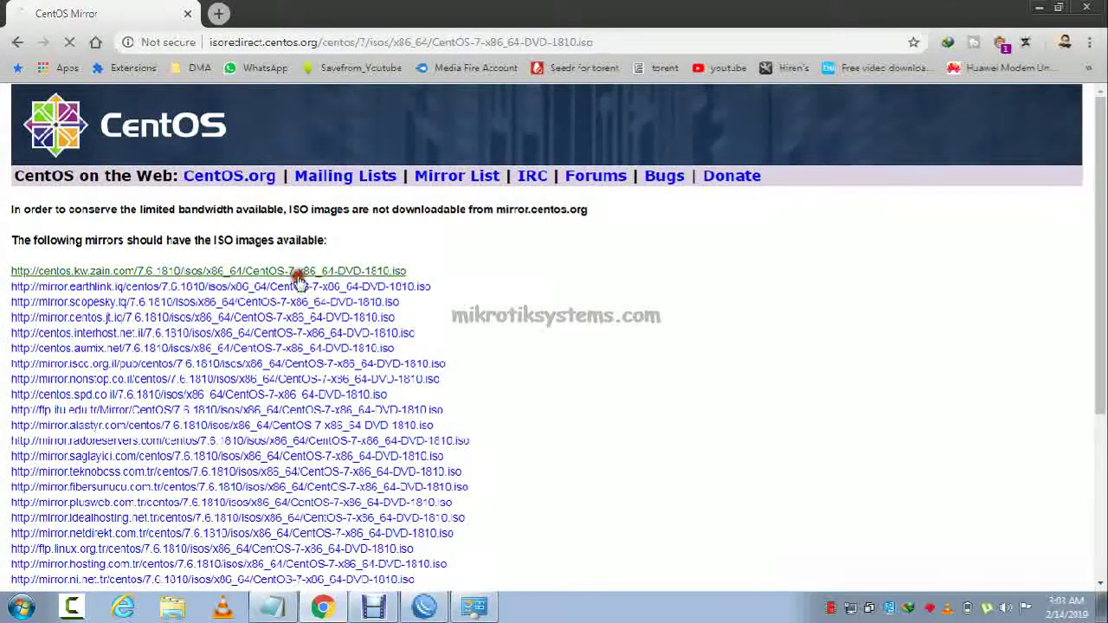
{"action": "left_click", "coordinate": [1088, 9]}
{"action": "left_click", "coordinate": [564, 378]}
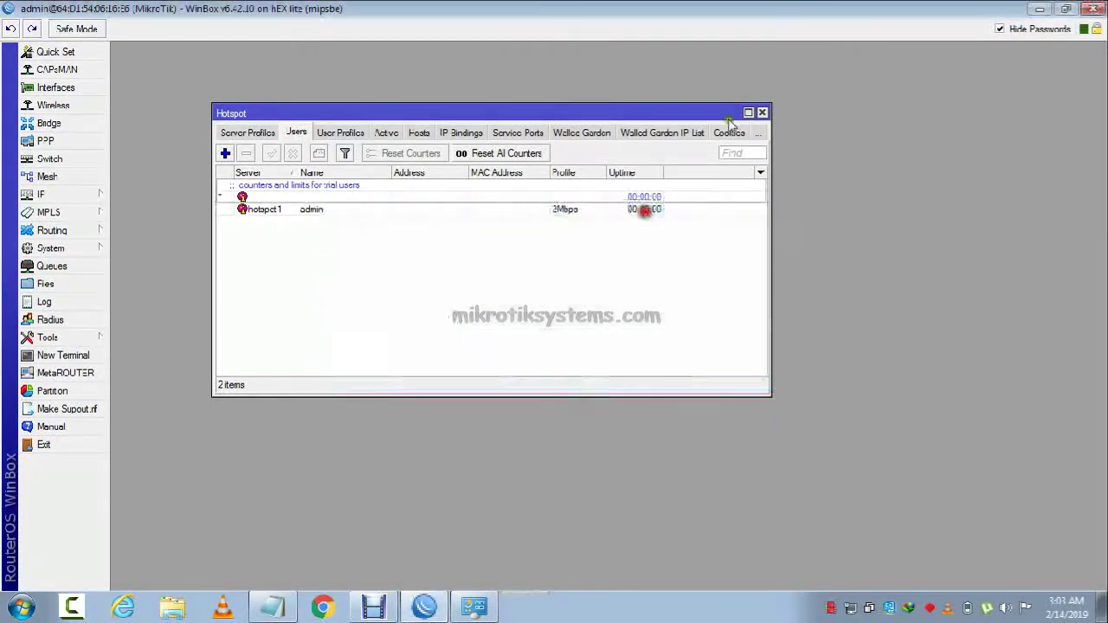
{"action": "left_click", "coordinate": [671, 125]}
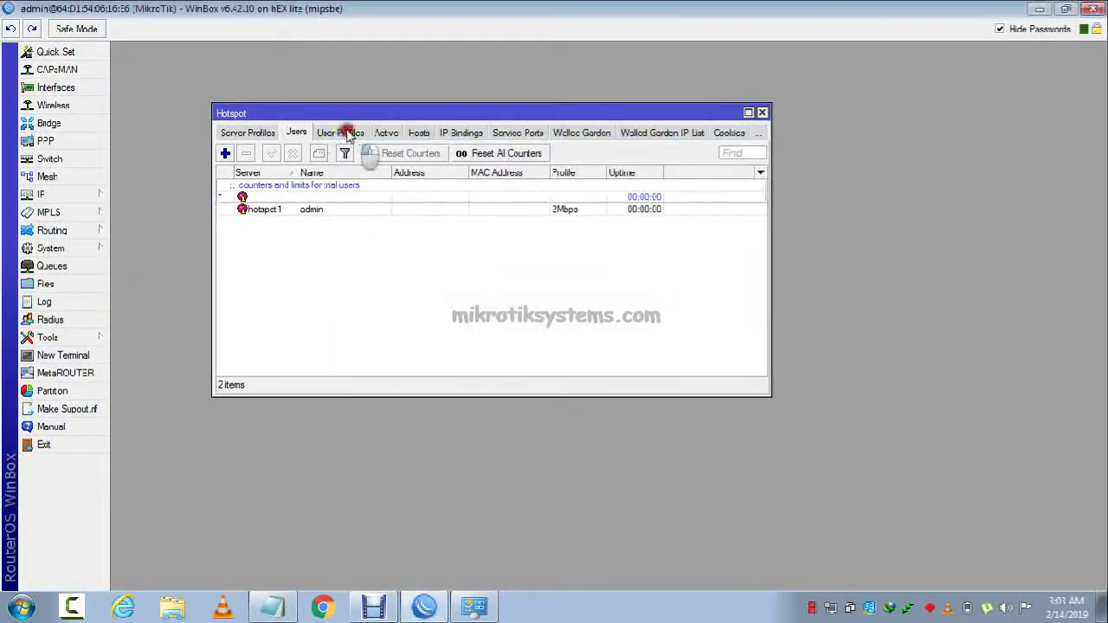
{"action": "left_click", "coordinate": [350, 136]}
{"action": "left_click", "coordinate": [385, 135]}
{"action": "double_click", "coordinate": [385, 184]}
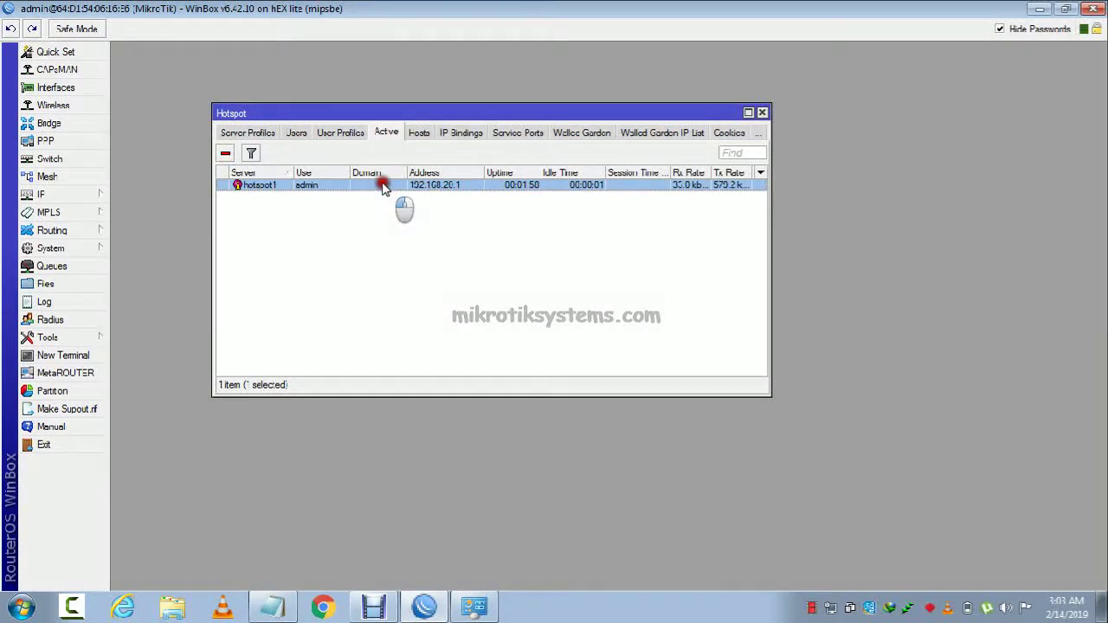
{"action": "left_click", "coordinate": [583, 166]}
{"action": "left_click", "coordinate": [586, 210]}
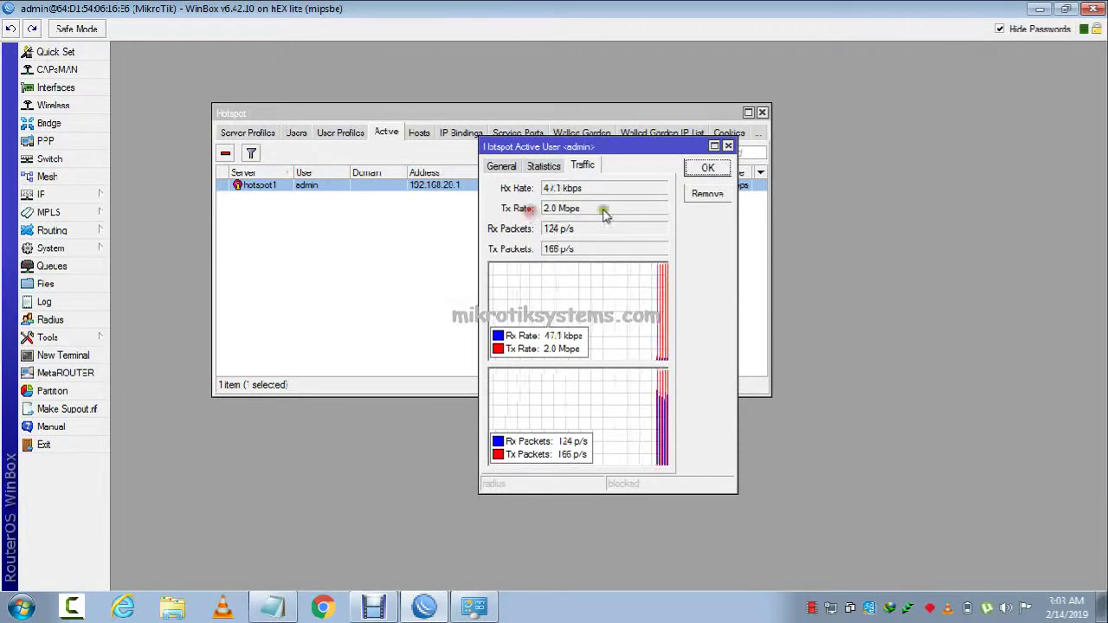
{"action": "mouse_move", "coordinate": [604, 210]}
{"action": "left_mouse_down"}
{"action": "mouse_move", "coordinate": [542, 207]}
{"action": "mouse_move", "coordinate": [597, 206]}
{"action": "left_mouse_up"}
{"action": "left_click_drag", "start_coordinate": [597, 152], "coordinate": [895, 95]}
{"action": "left_click", "coordinate": [296, 133]}
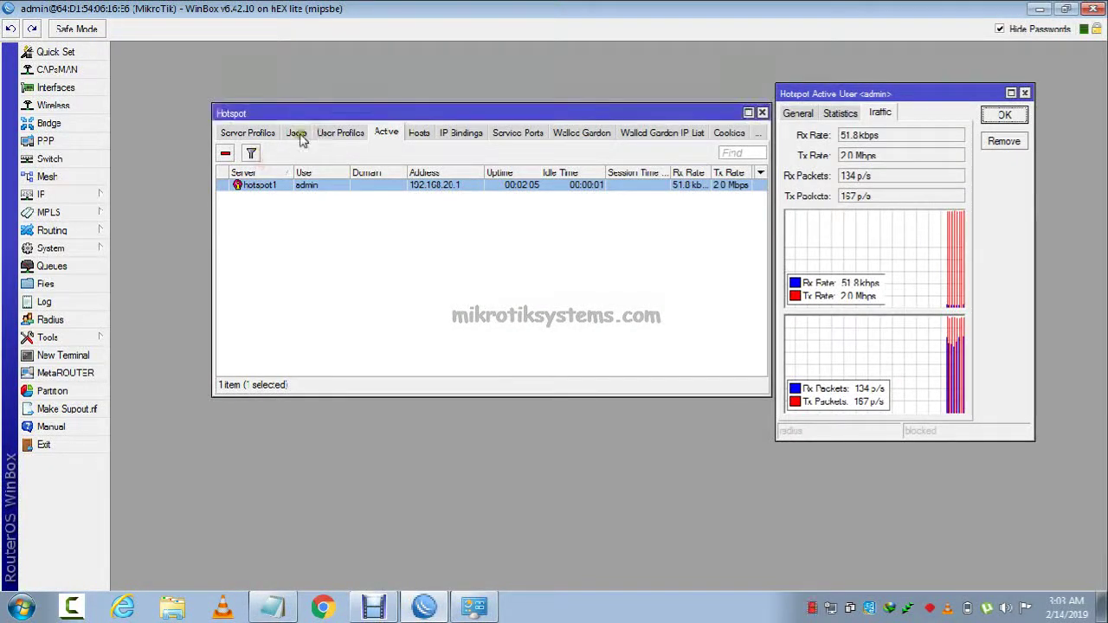
{"action": "double_click", "coordinate": [552, 213]}
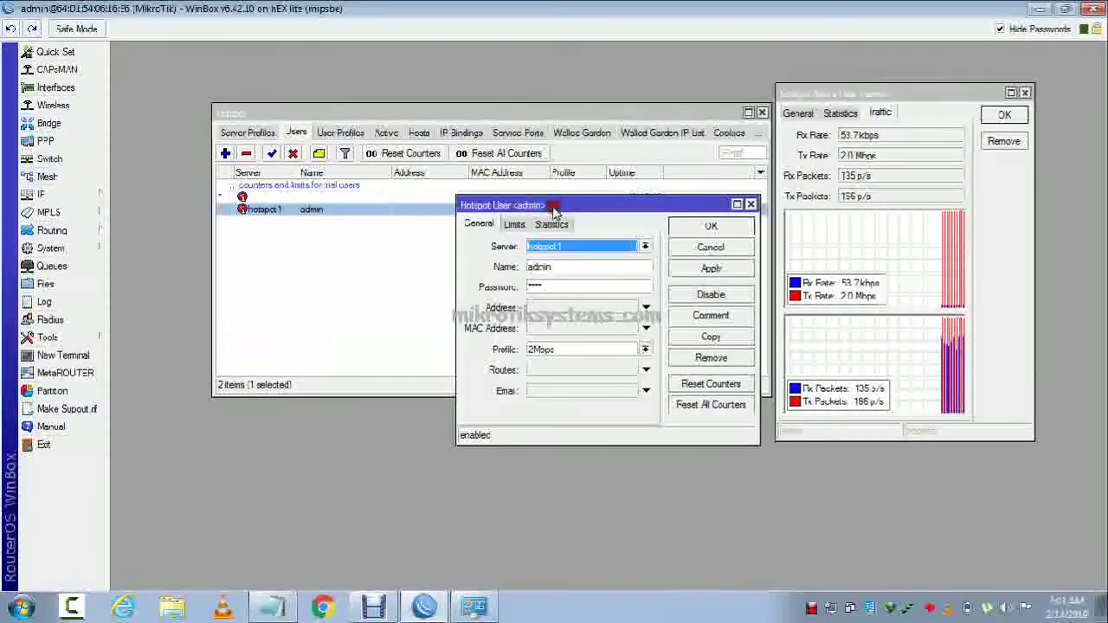
{"action": "left_click", "coordinate": [569, 350]}
{"action": "left_click", "coordinate": [546, 351]}
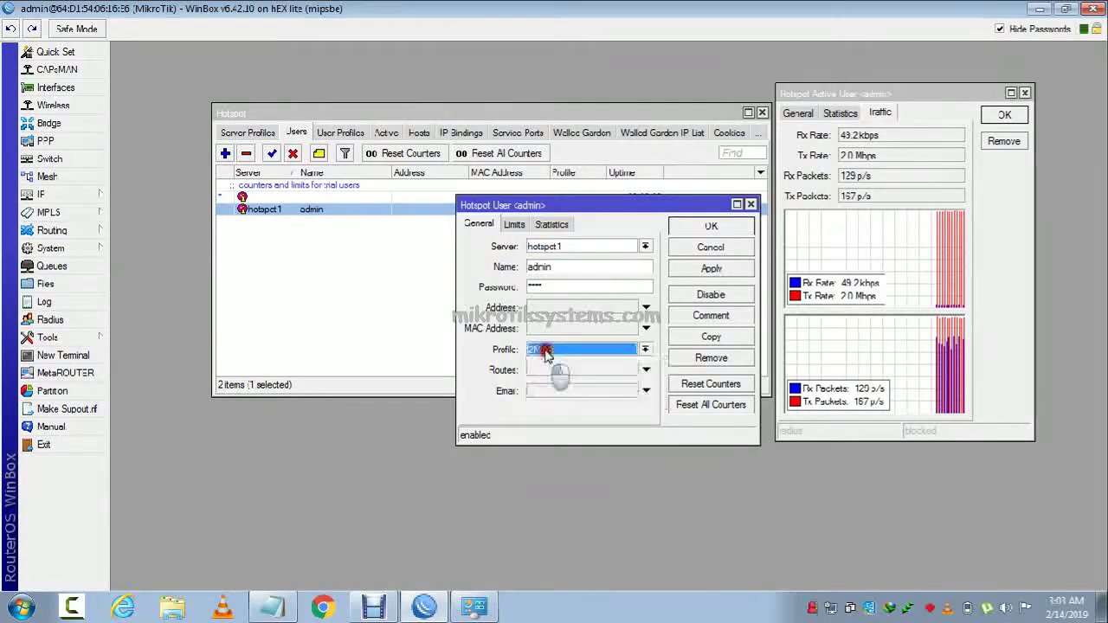
{"action": "left_click", "coordinate": [879, 156]}
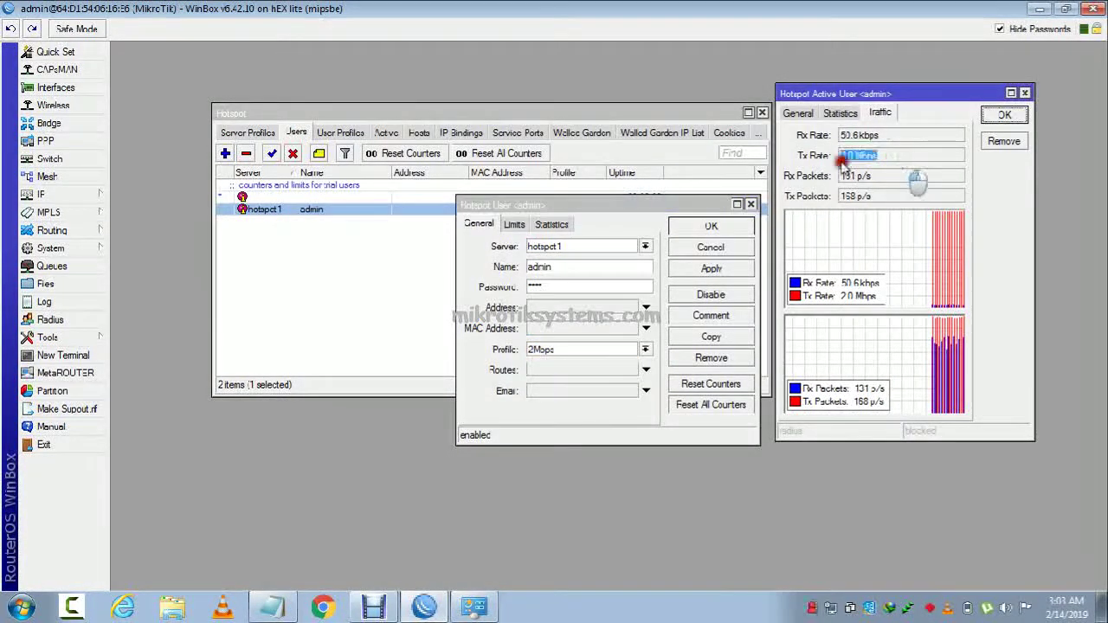
{"action": "left_click_drag", "start_coordinate": [889, 96], "coordinate": [600, 369]}
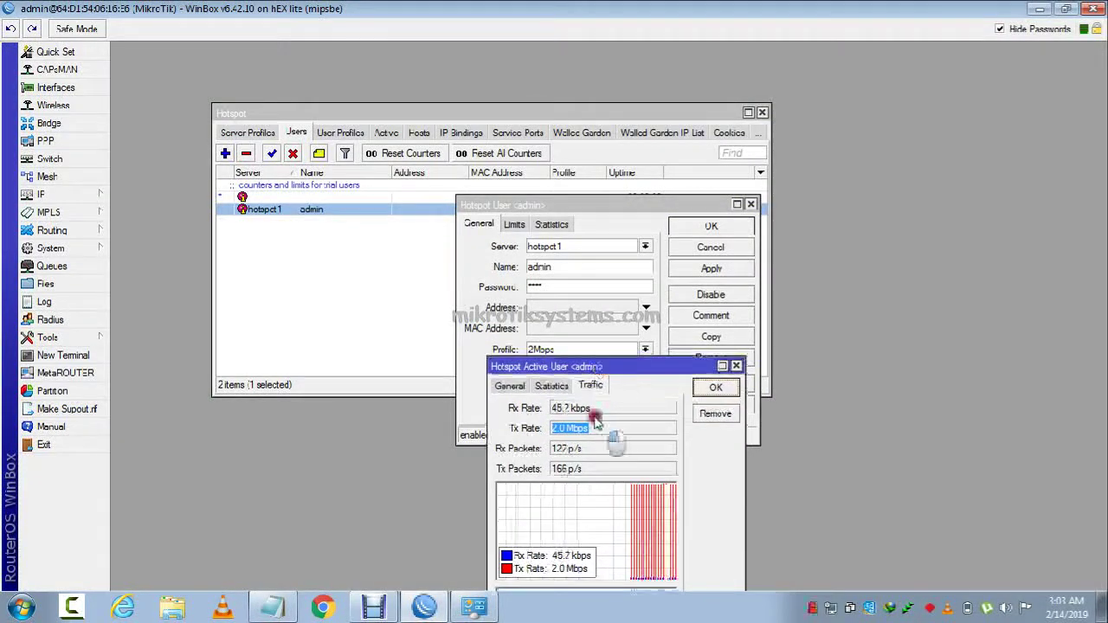
{"action": "left_click", "coordinate": [613, 428]}
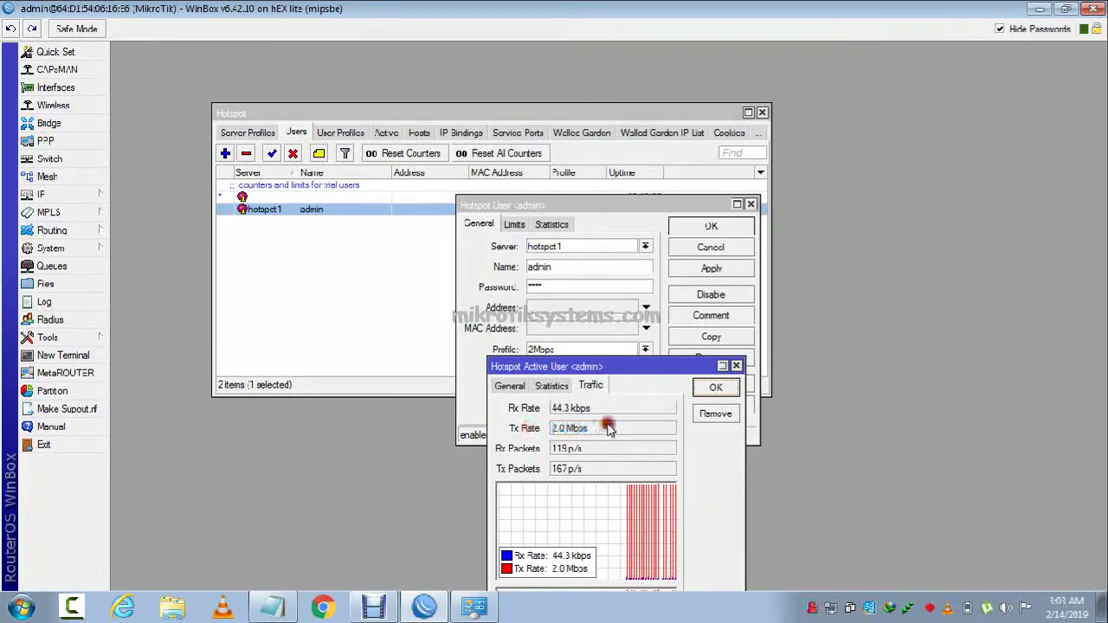
{"action": "right_click", "coordinate": [909, 611]}
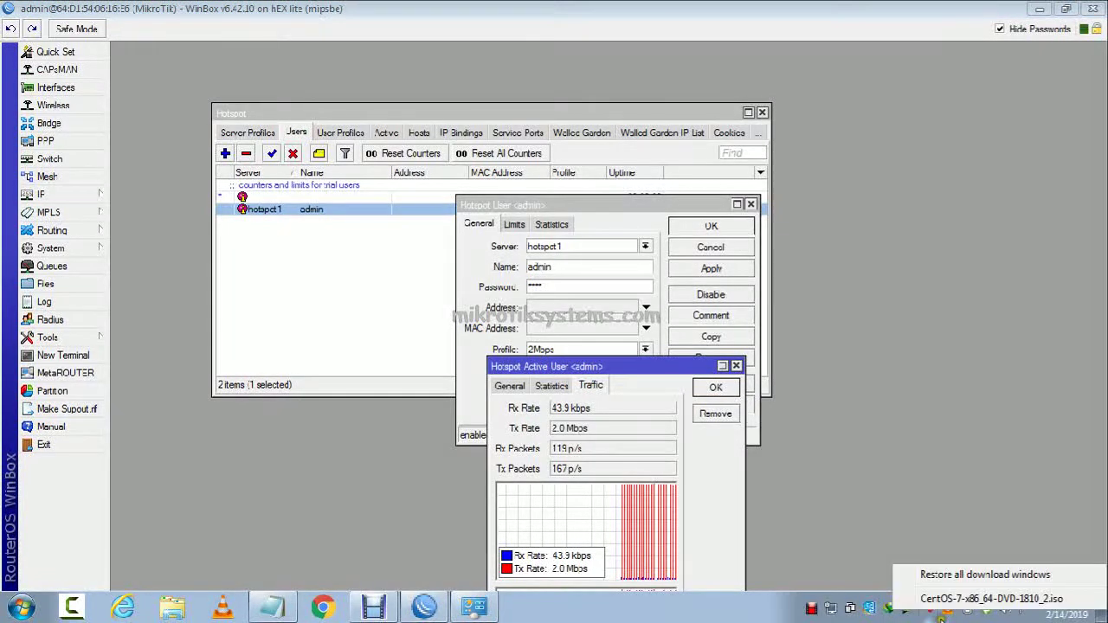
{"action": "left_click", "coordinate": [953, 601]}
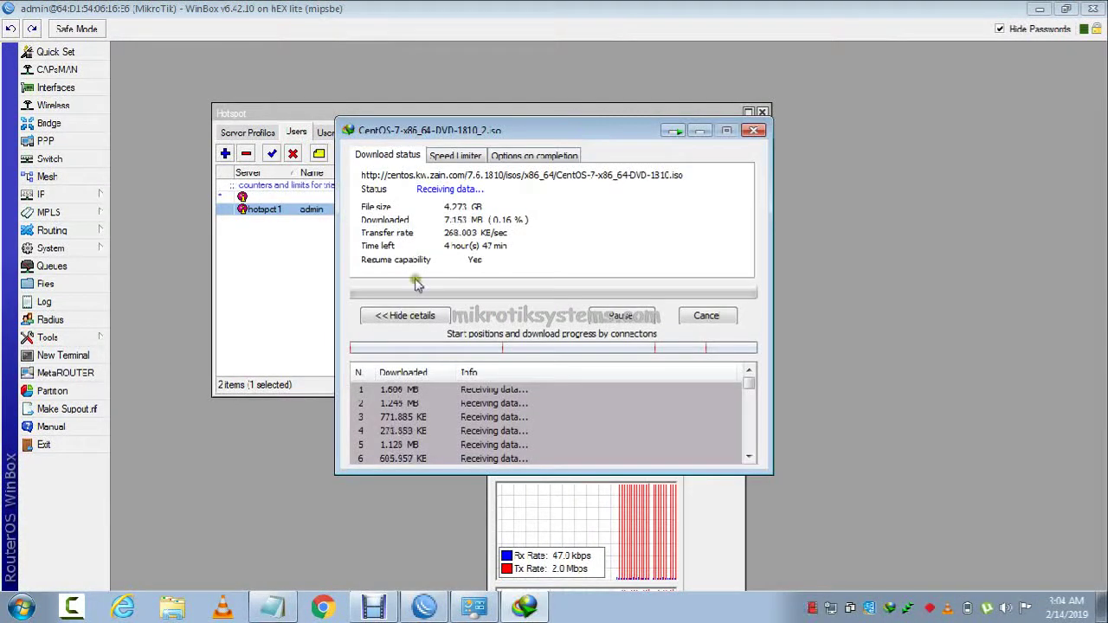
{"action": "left_click", "coordinate": [394, 315]}
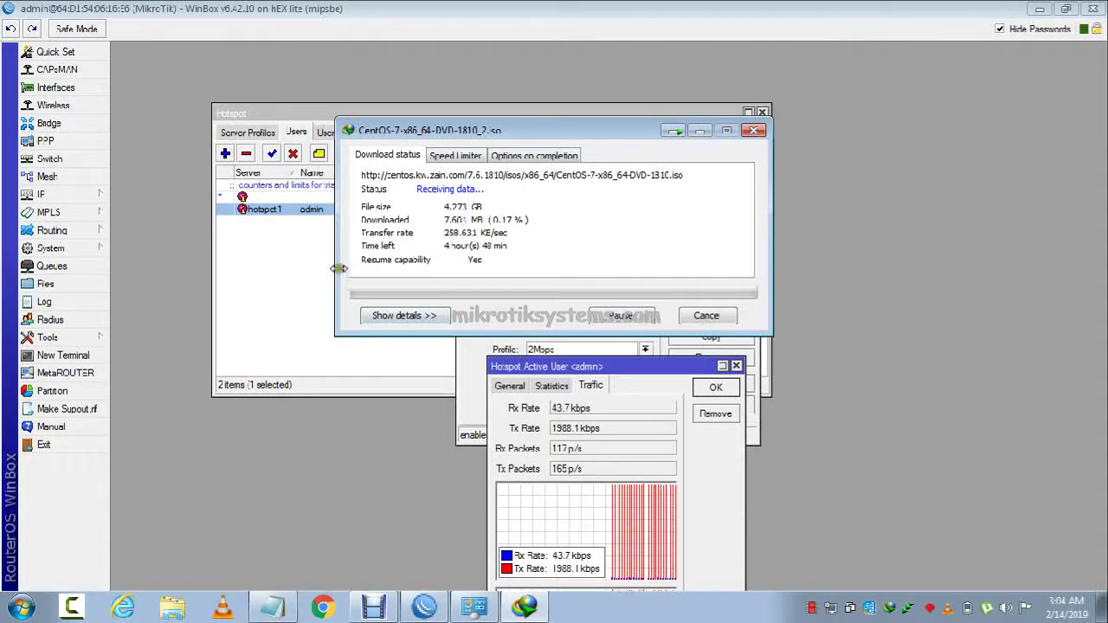
{"action": "left_click_drag", "start_coordinate": [339, 274], "coordinate": [519, 236]}
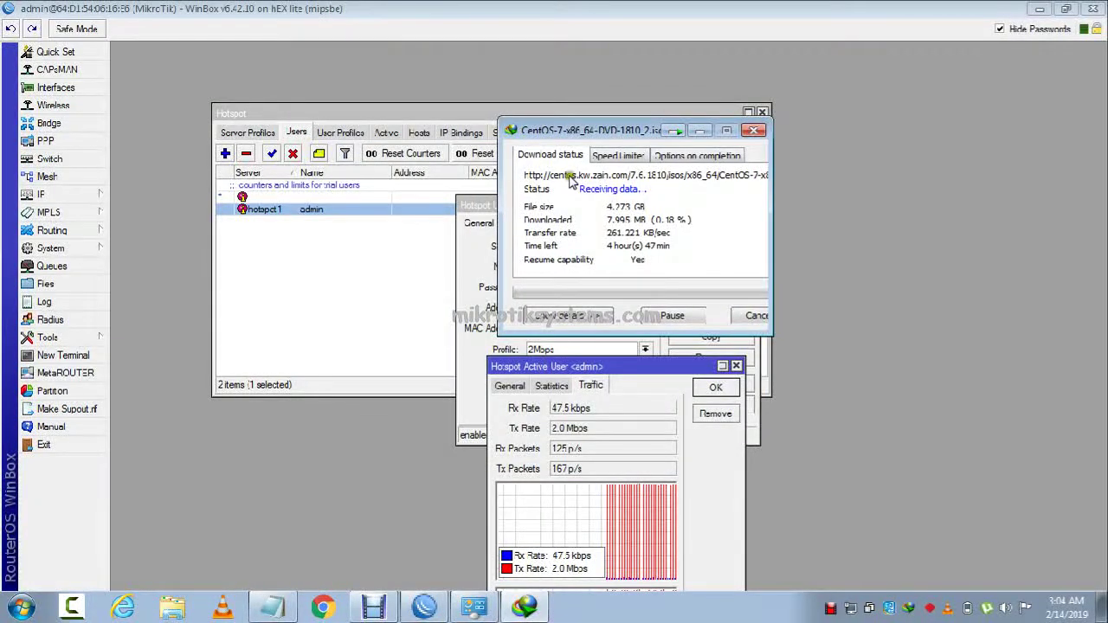
{"action": "left_click_drag", "start_coordinate": [597, 130], "coordinate": [874, 109]}
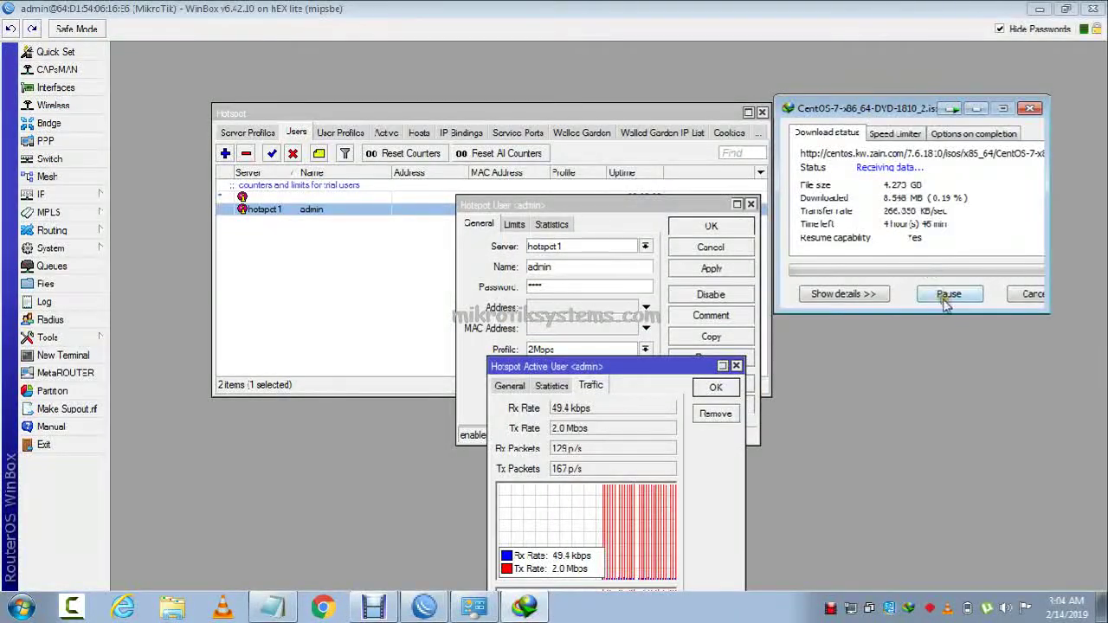
{"action": "left_click", "coordinate": [945, 295]}
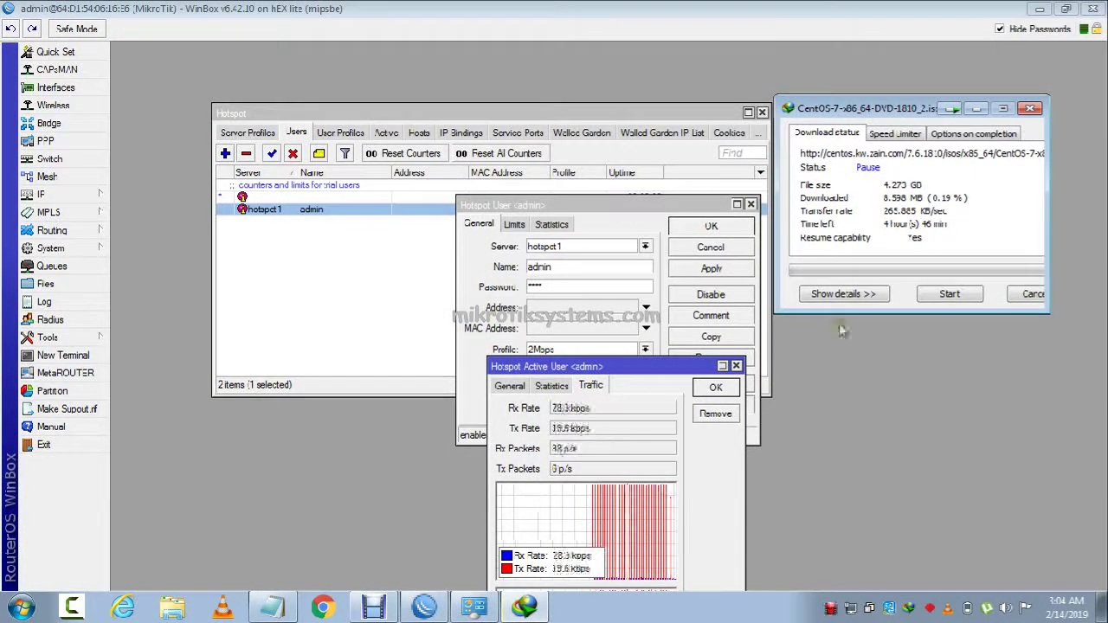
{"action": "left_click", "coordinate": [936, 295]}
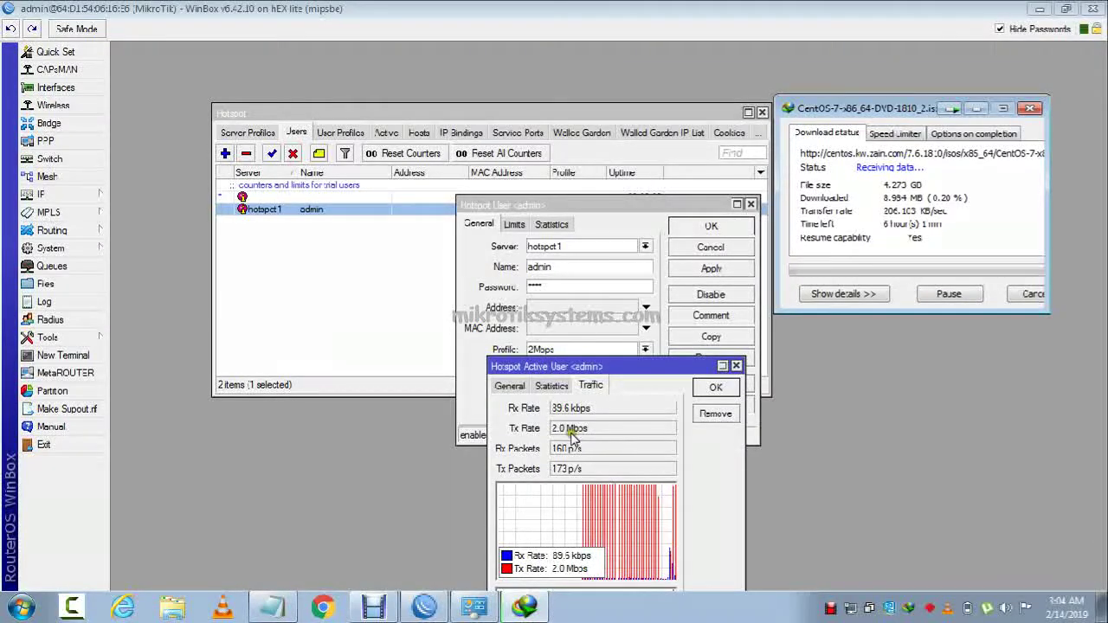
{"action": "left_click_drag", "start_coordinate": [589, 429], "coordinate": [537, 444]}
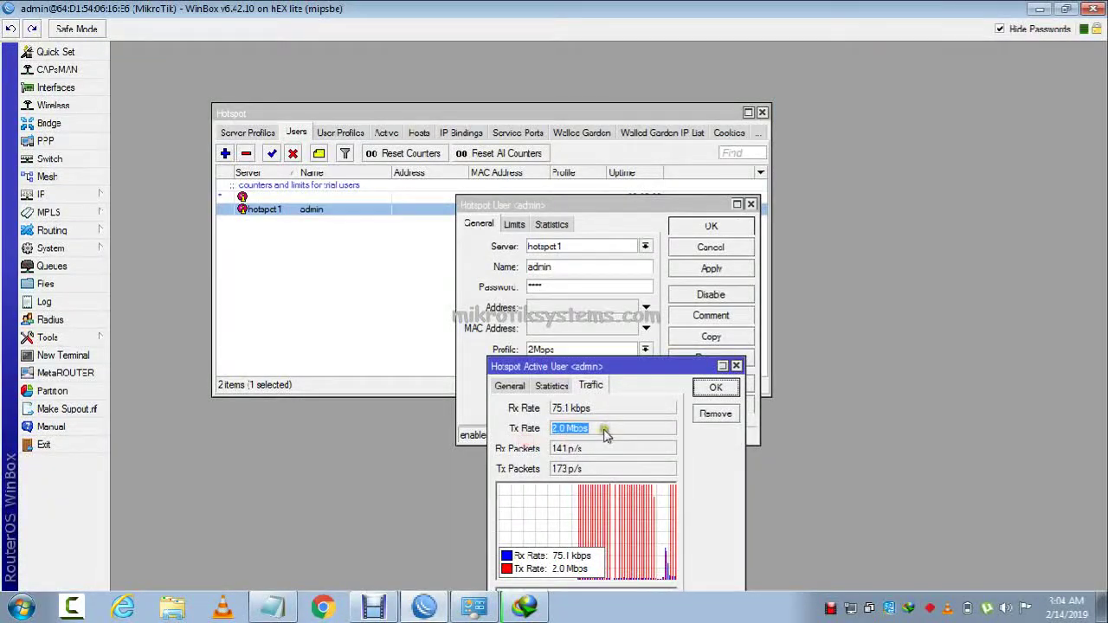
{"action": "left_click", "coordinate": [716, 387]}
{"action": "left_click", "coordinate": [711, 270]}
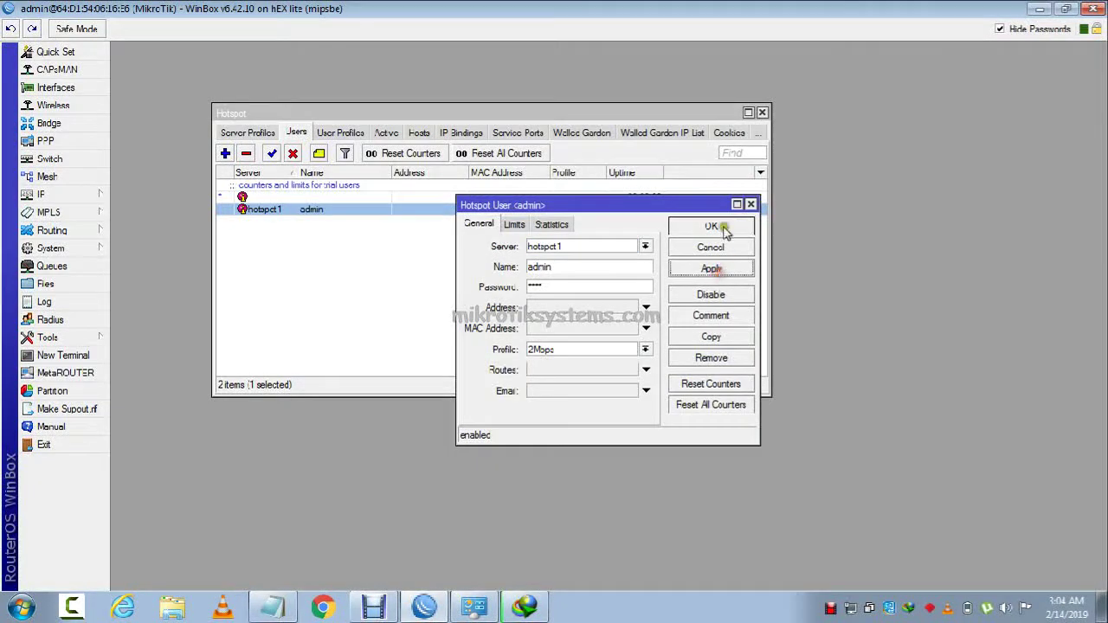
Copy the client's MAC address from the active hotspot session's details.
{"action": "left_click", "coordinate": [711, 226]}
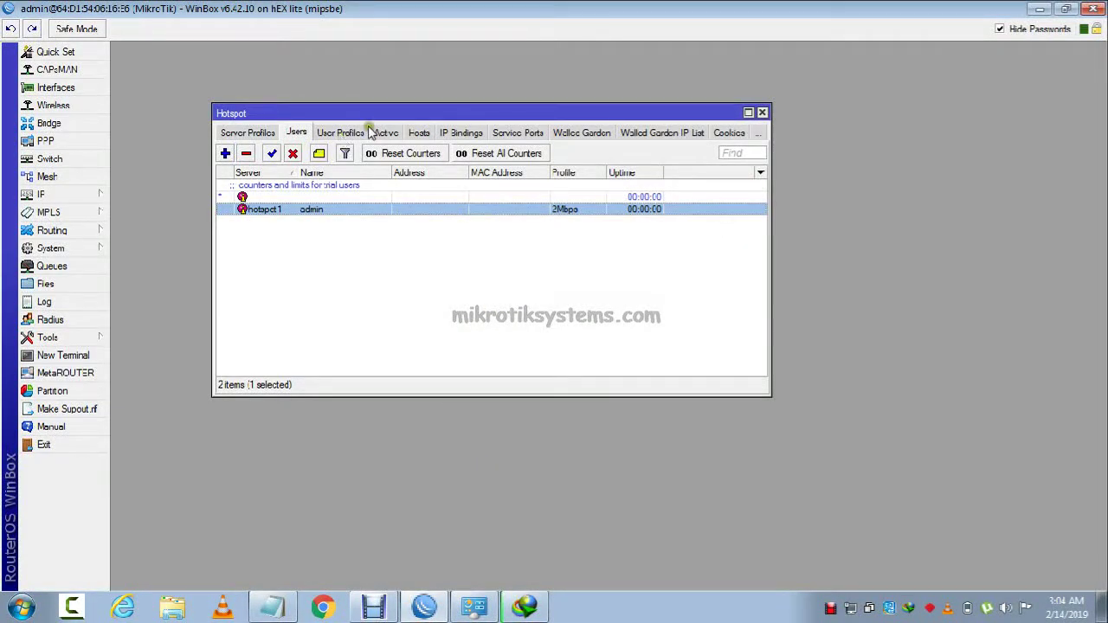
{"action": "left_click", "coordinate": [377, 132]}
{"action": "double_click", "coordinate": [444, 187]}
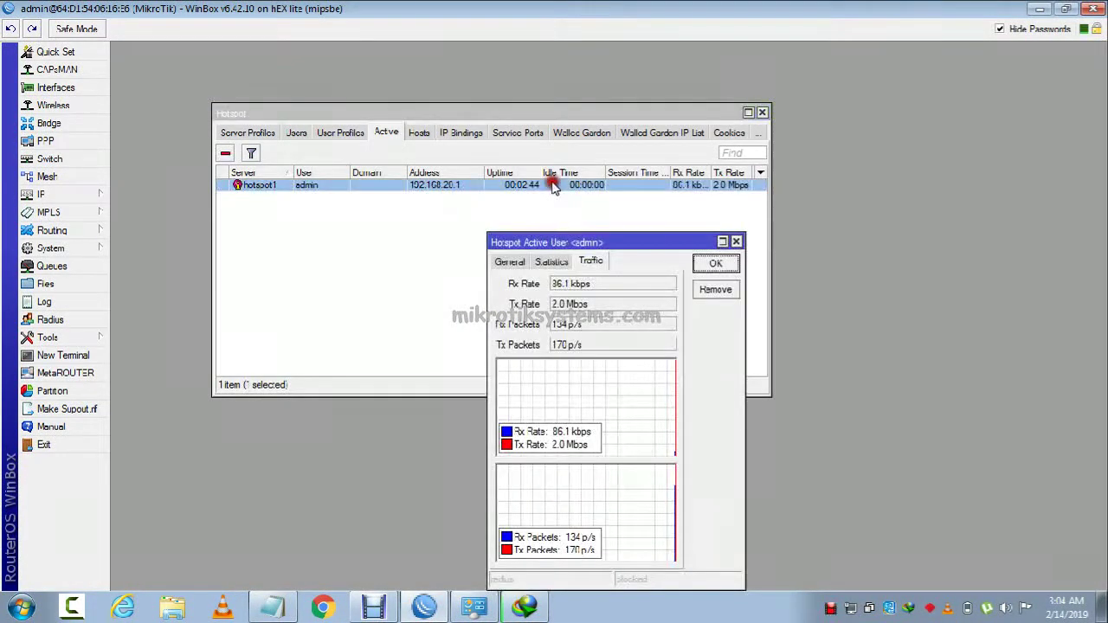
{"action": "left_click", "coordinate": [569, 261]}
{"action": "left_click", "coordinate": [518, 262]}
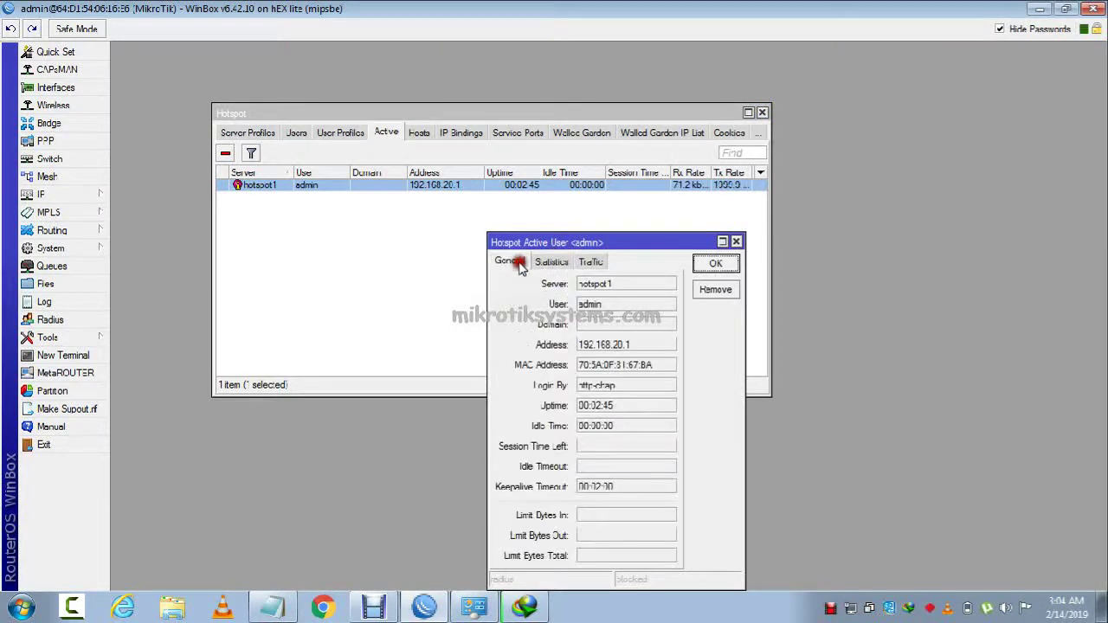
{"action": "double_click", "coordinate": [633, 367]}
{"action": "right_click", "coordinate": [634, 370]}
{"action": "left_click", "coordinate": [651, 384]}
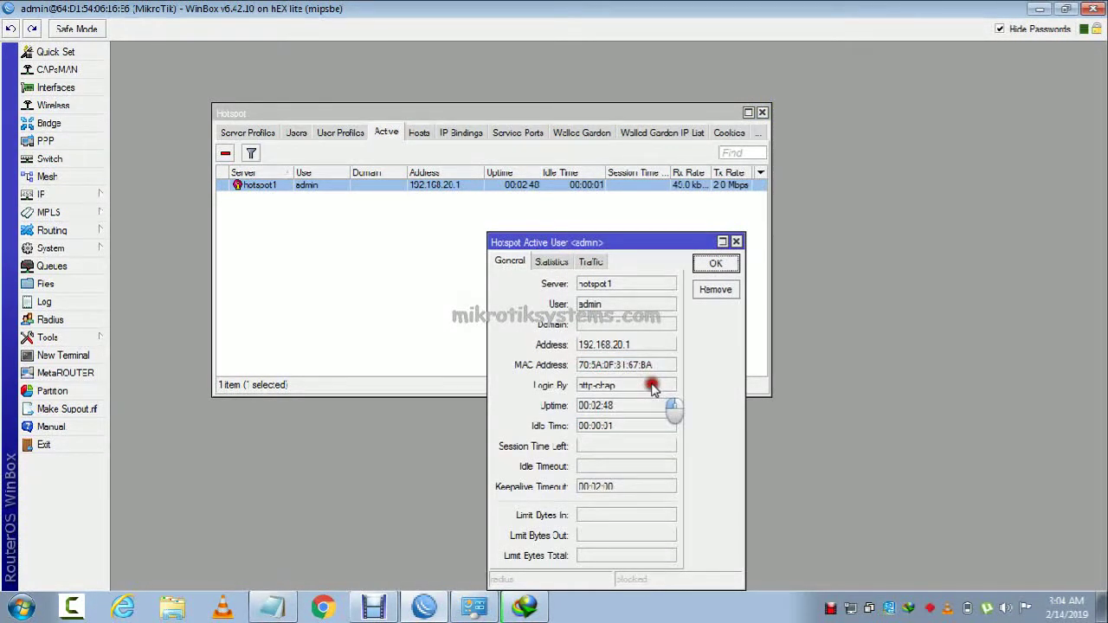
{"action": "left_click", "coordinate": [712, 267]}
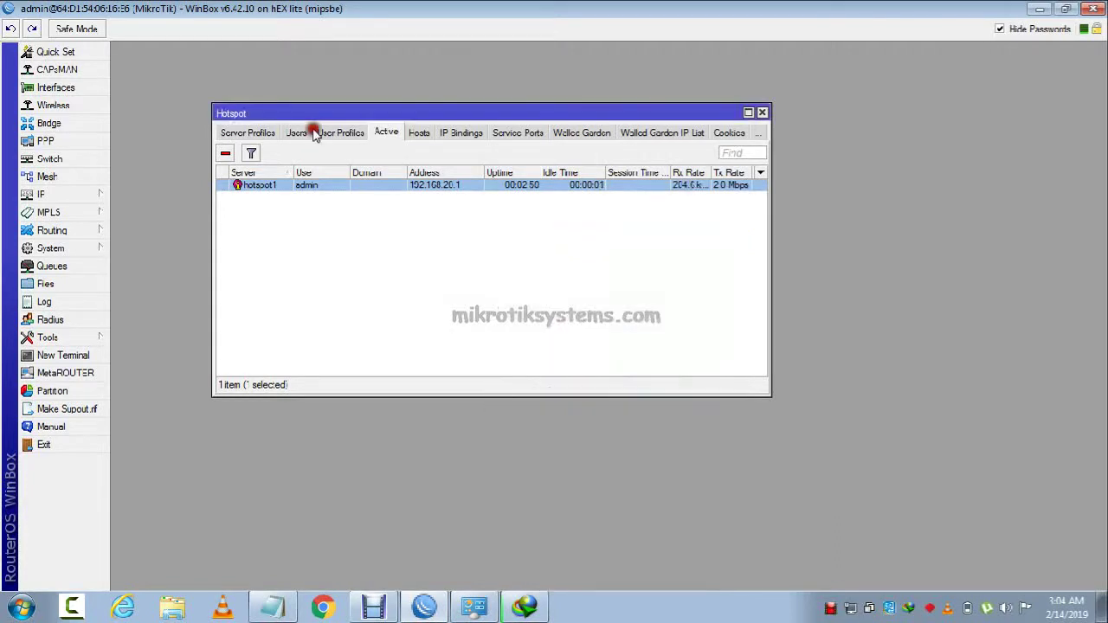
Rename hotspot user admin to the copied MAC address and remove its active session.
{"action": "left_click", "coordinate": [297, 132]}
{"action": "double_click", "coordinate": [305, 210]}
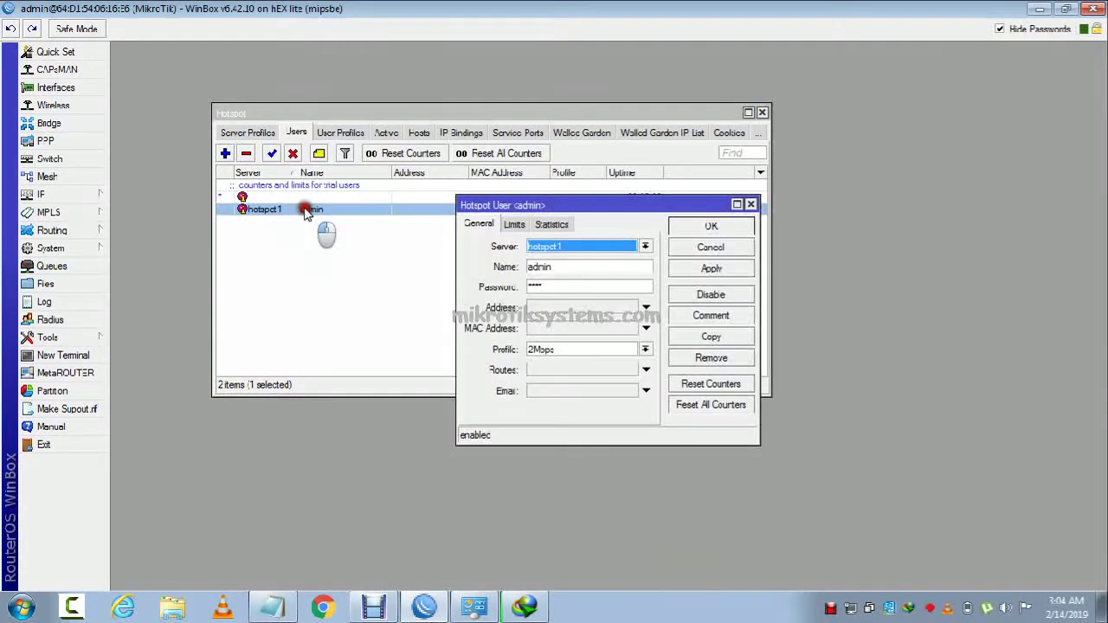
{"action": "double_click", "coordinate": [581, 268]}
{"action": "key", "text": "ctrl+v"}
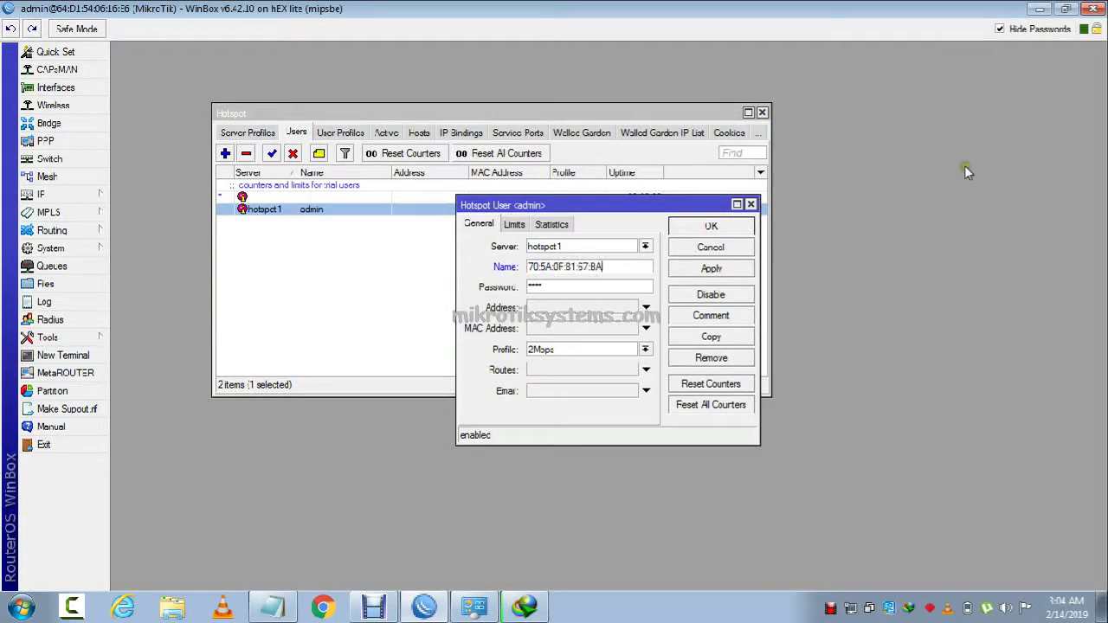
{"action": "left_click", "coordinate": [1015, 29]}
{"action": "left_click", "coordinate": [693, 270]}
{"action": "left_click", "coordinate": [700, 231]}
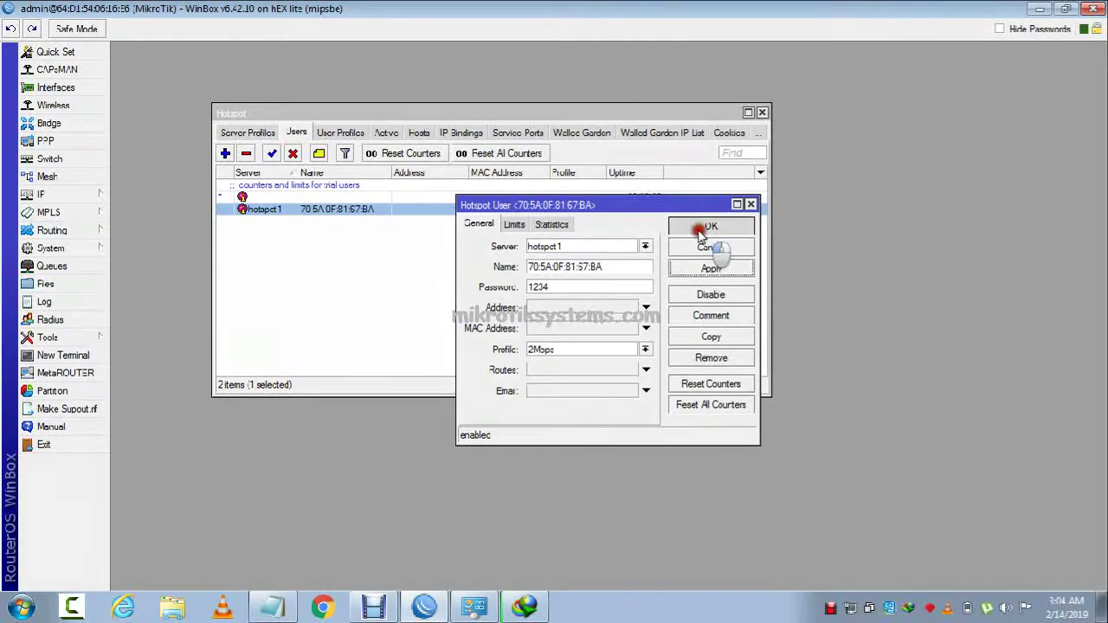
{"action": "left_click", "coordinate": [386, 132]}
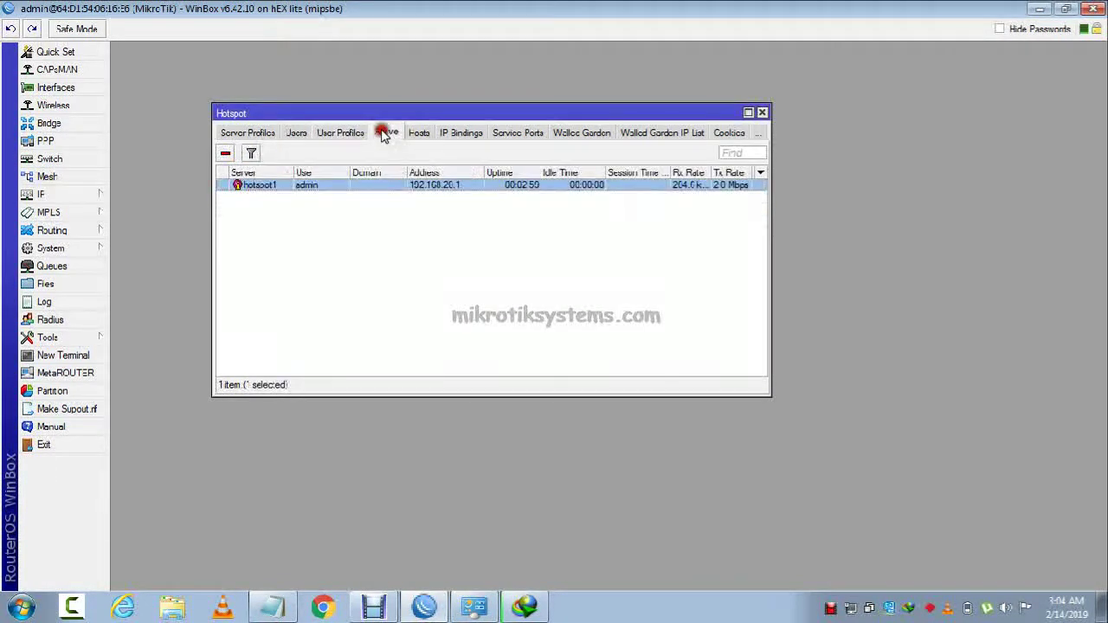
{"action": "left_click", "coordinate": [226, 154]}
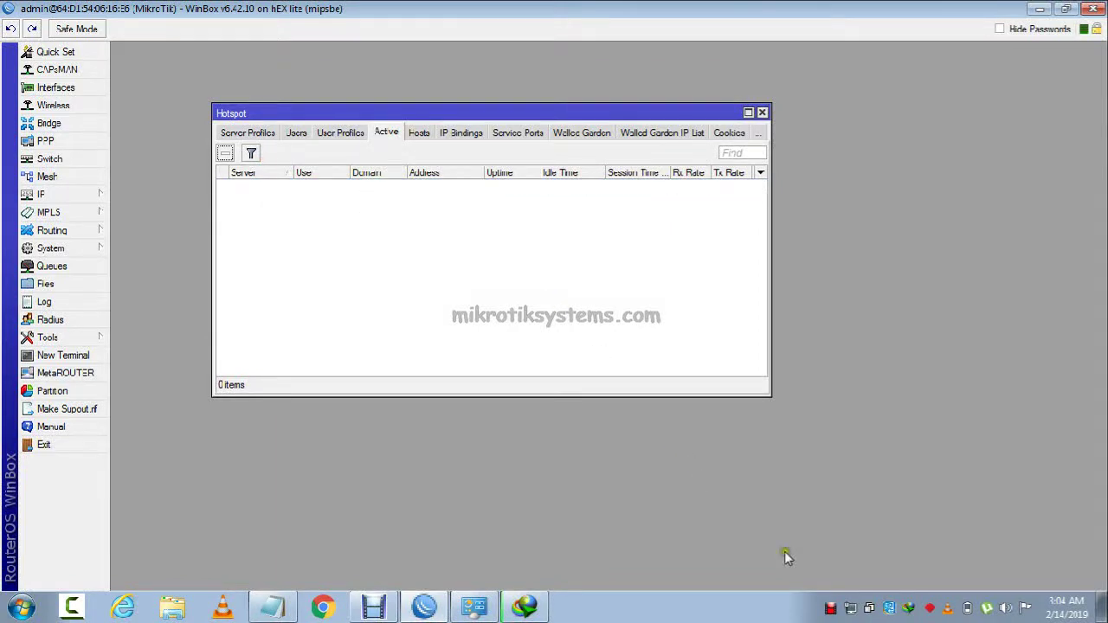
Pause the CentOS ISO download and dismiss the cannot-resume error.
{"action": "left_click", "coordinate": [526, 606]}
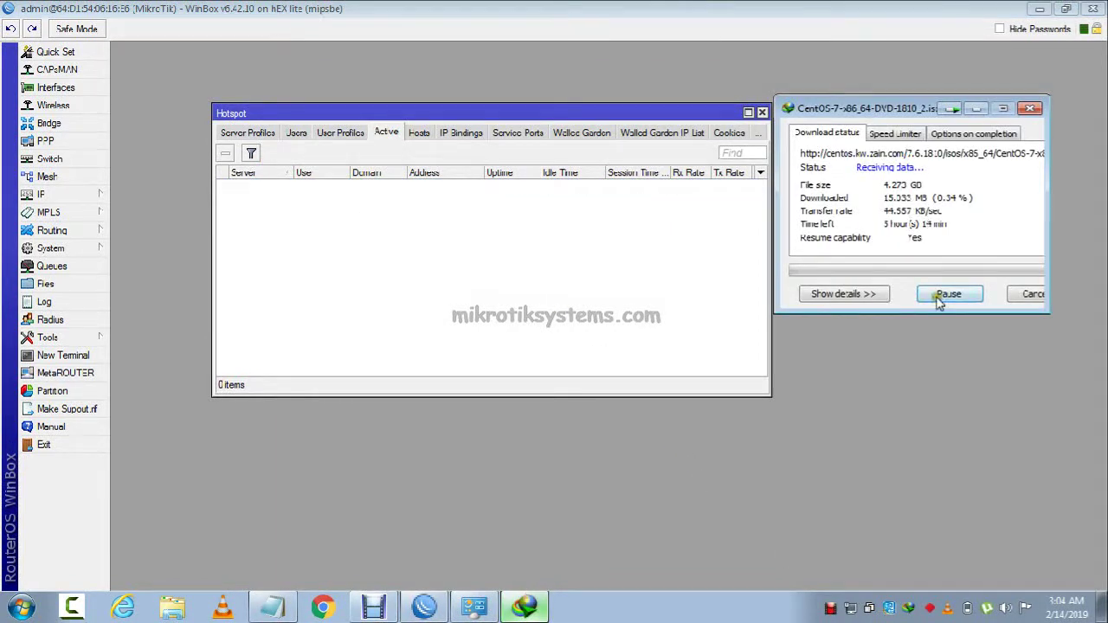
{"action": "left_click", "coordinate": [941, 296]}
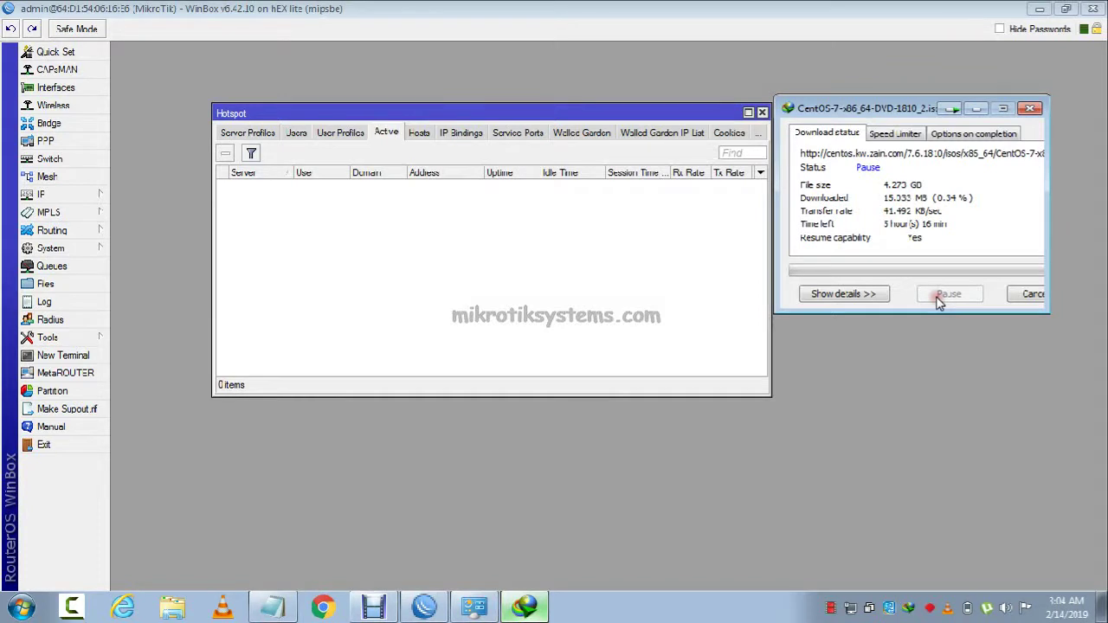
{"action": "left_click", "coordinate": [837, 294]}
{"action": "left_click", "coordinate": [932, 299]}
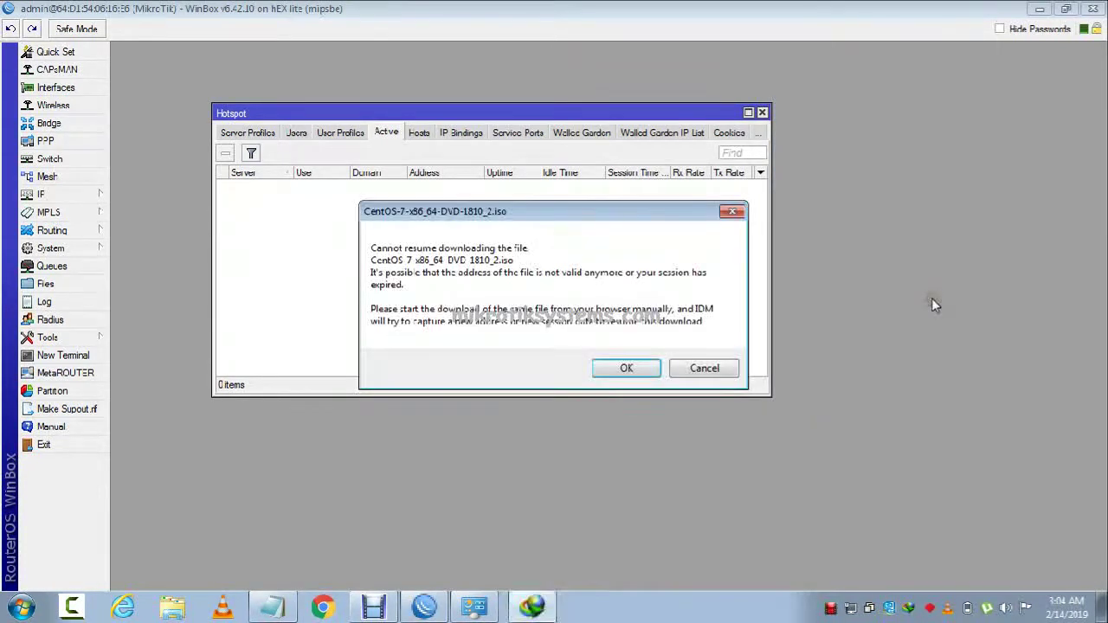
{"action": "left_click", "coordinate": [626, 368]}
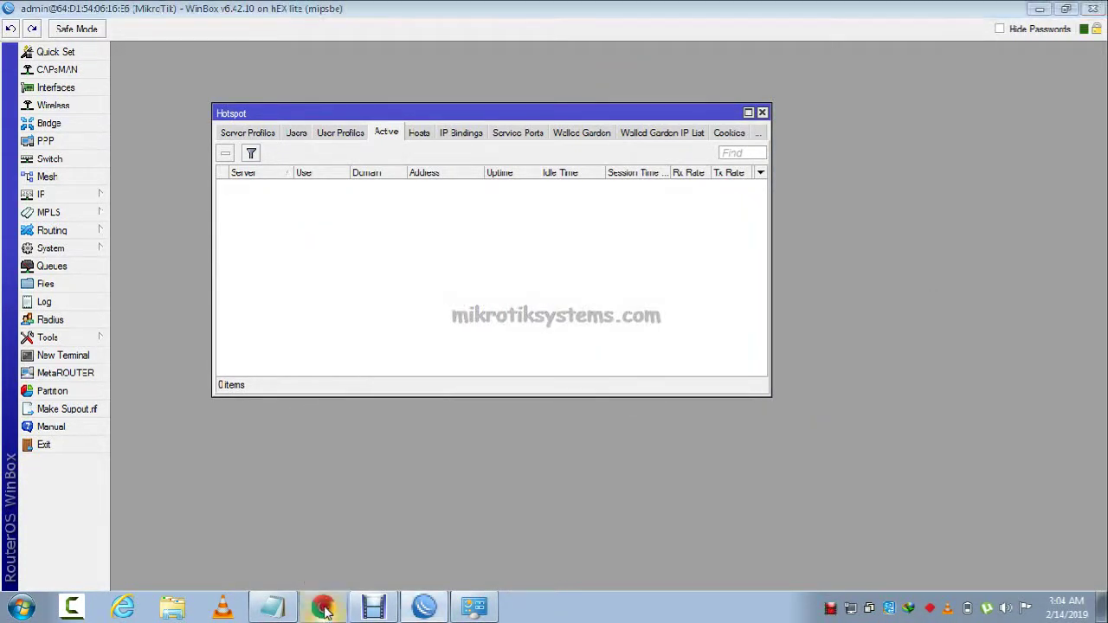
{"action": "left_click", "coordinate": [322, 606]}
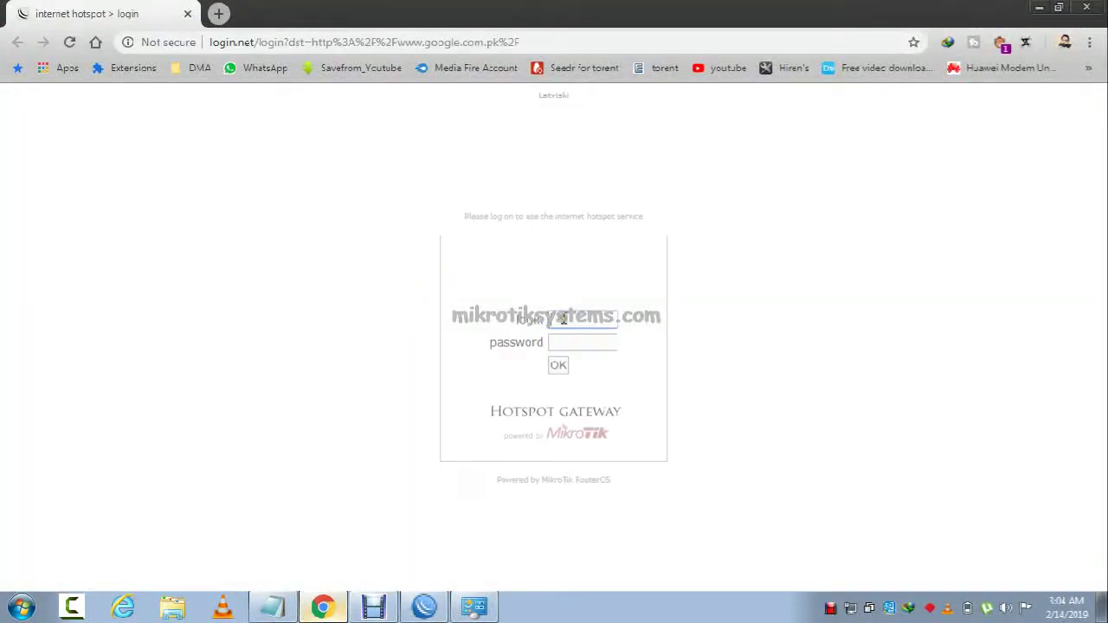
Submit the hotspot login page using a saved login name from autofill.
{"action": "left_click", "coordinate": [571, 333]}
{"action": "left_click", "coordinate": [569, 319]}
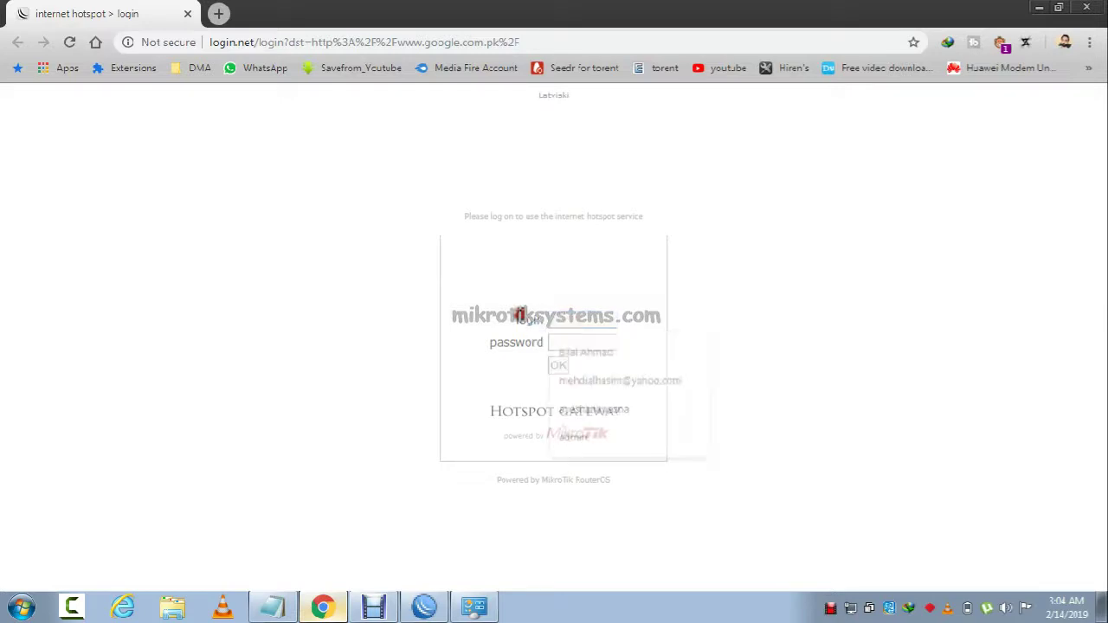
{"action": "left_click", "coordinate": [557, 367]}
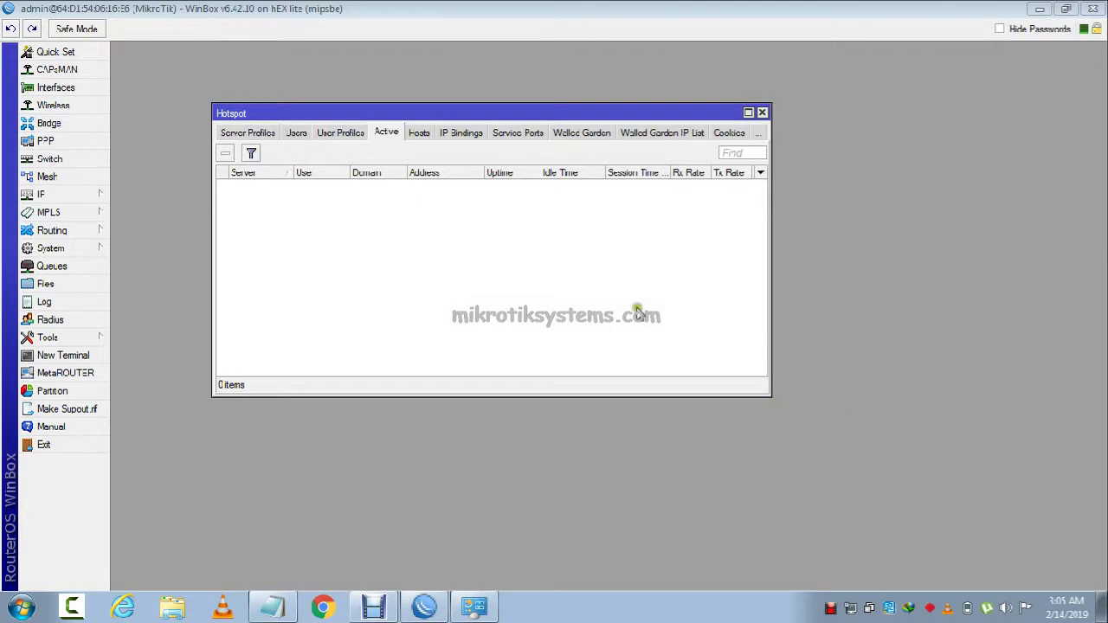
Review the hotspot hosts, the MAC-named user and the default server profile without changes.
{"action": "left_click", "coordinate": [419, 132]}
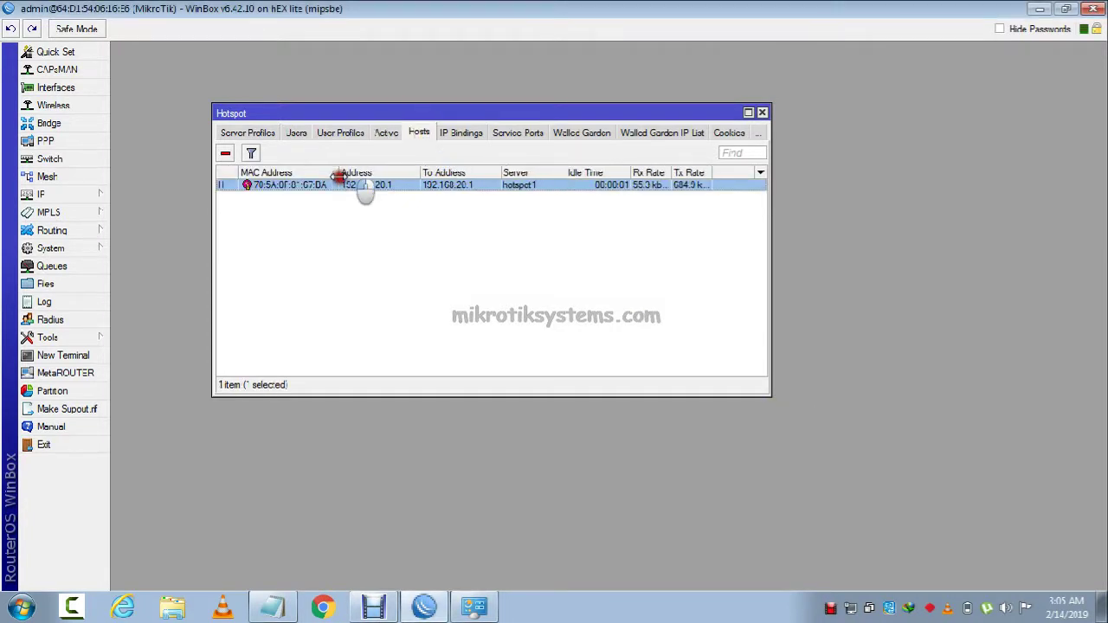
{"action": "left_click", "coordinate": [299, 132]}
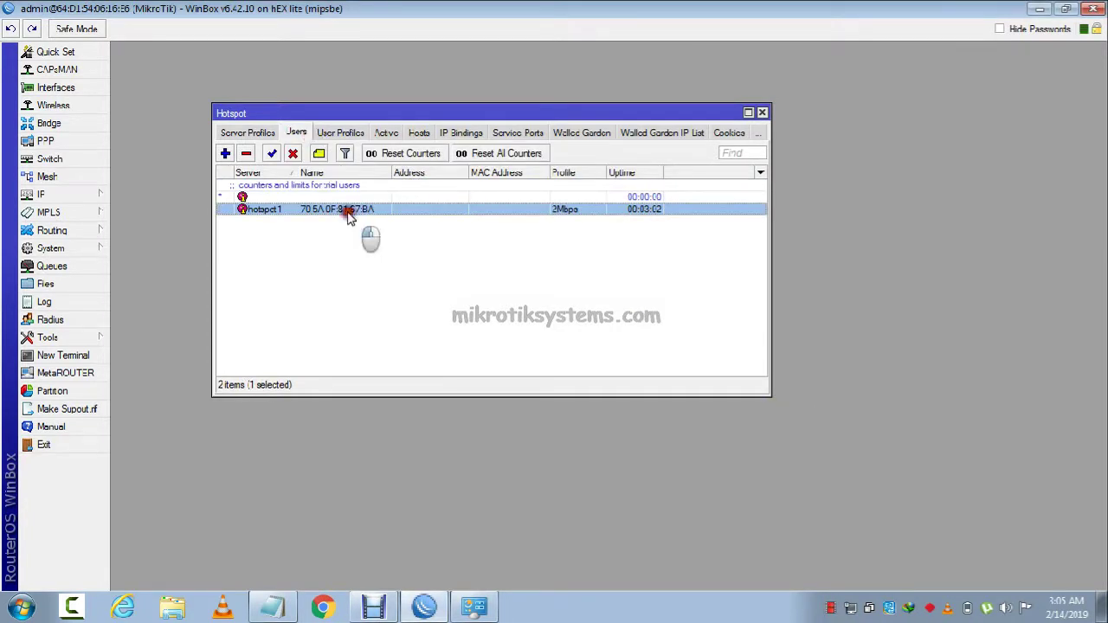
{"action": "double_click", "coordinate": [344, 209]}
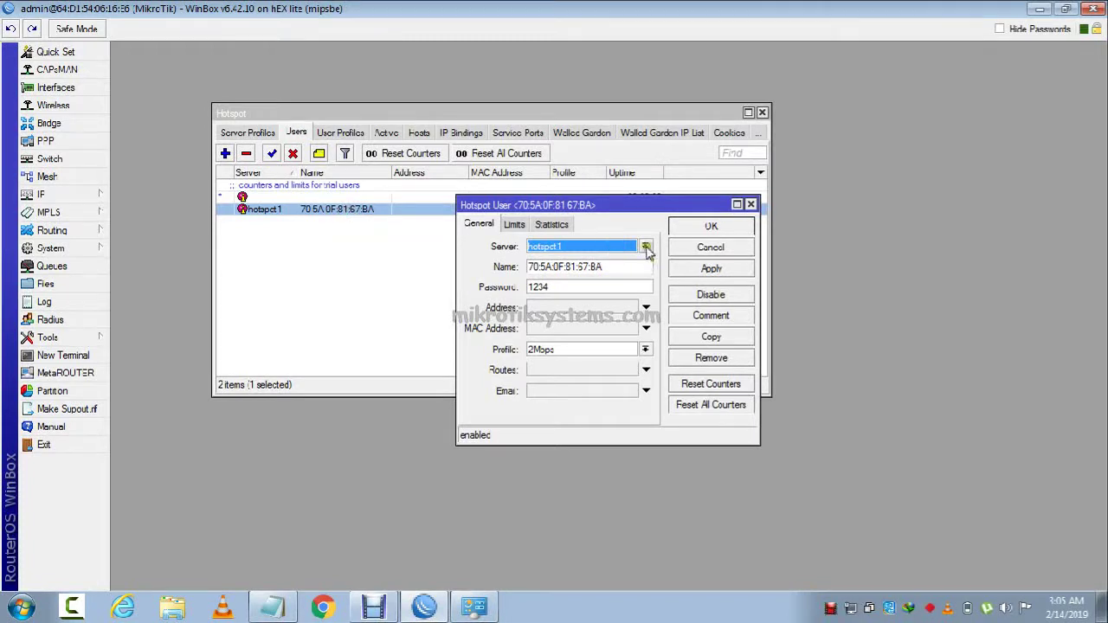
{"action": "left_click", "coordinate": [711, 227]}
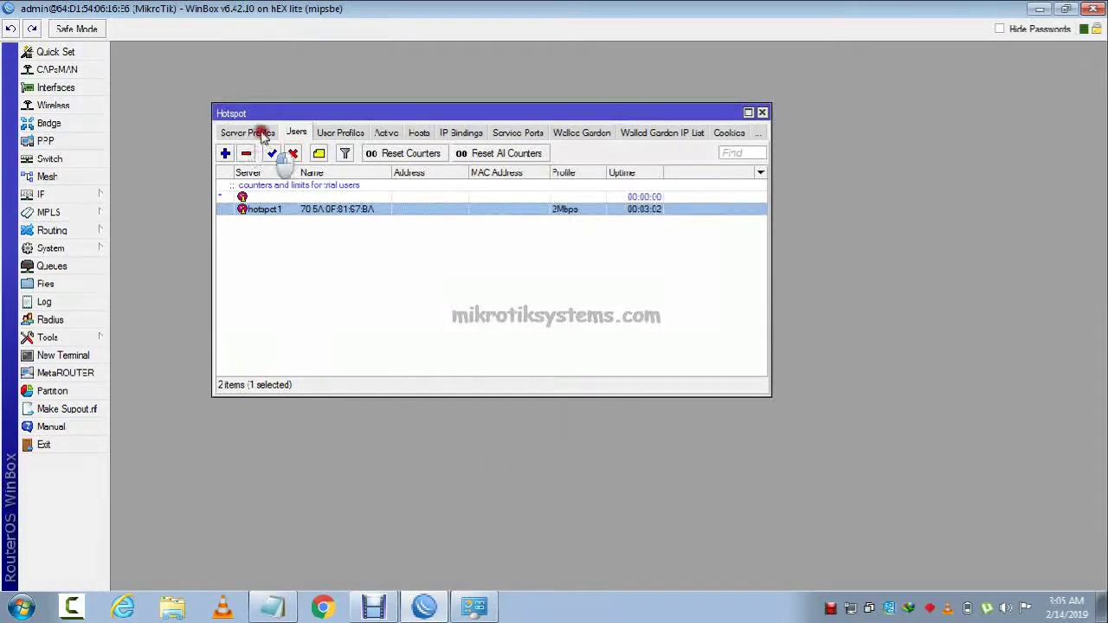
{"action": "left_click", "coordinate": [248, 133]}
{"action": "double_click", "coordinate": [355, 185]}
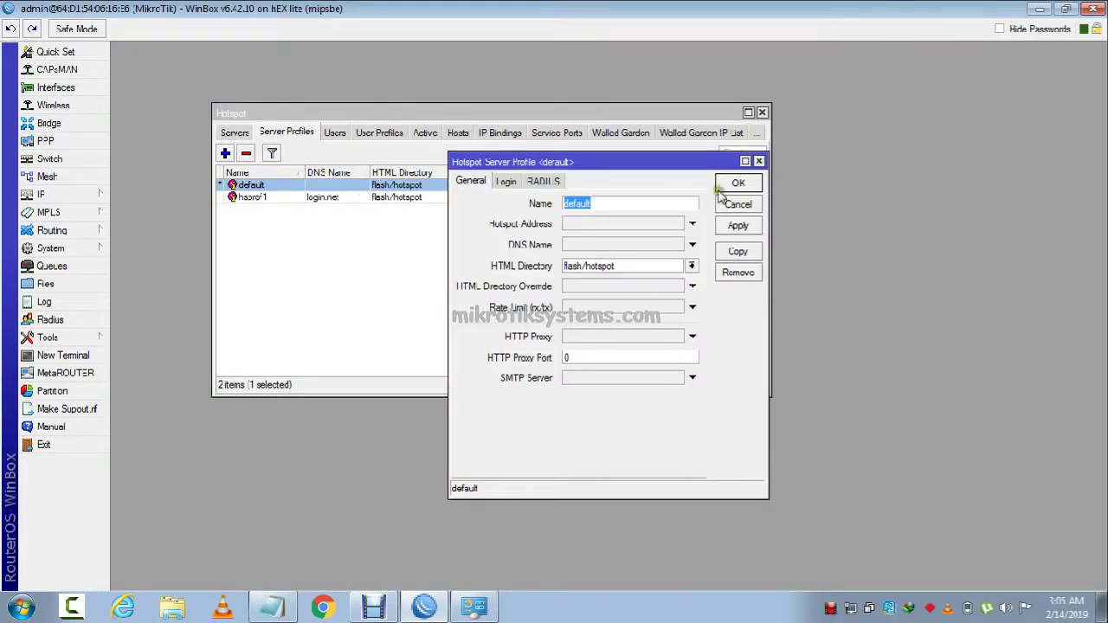
{"action": "left_click", "coordinate": [730, 203]}
Enable Cookie login on the hsprof1 server profile and save it.
{"action": "double_click", "coordinate": [438, 198]}
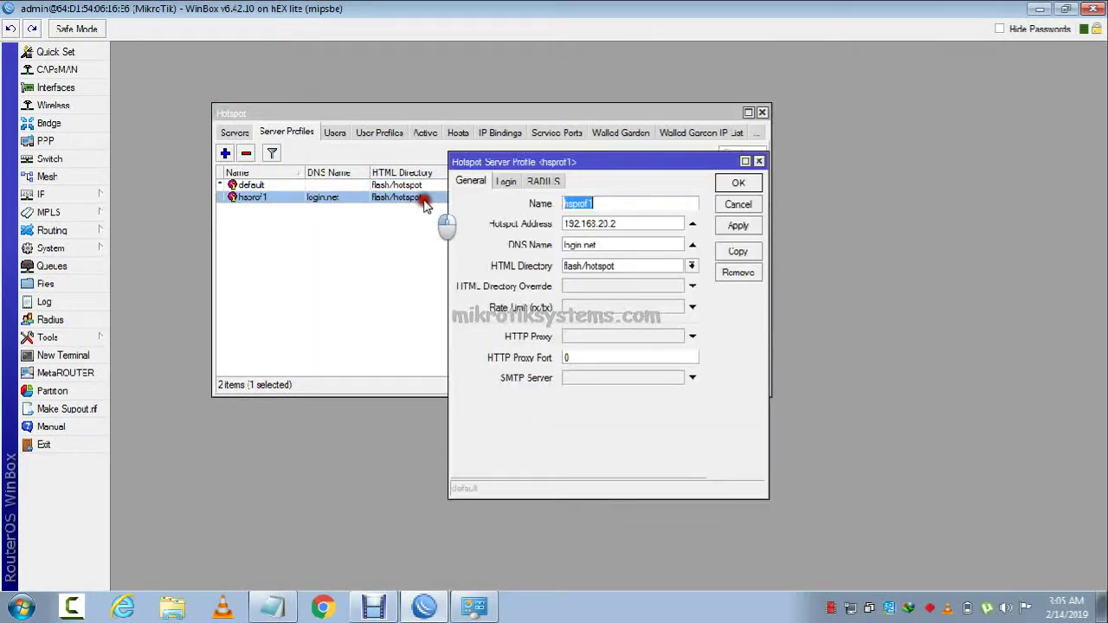
{"action": "left_click", "coordinate": [522, 187]}
{"action": "left_click", "coordinate": [587, 215]}
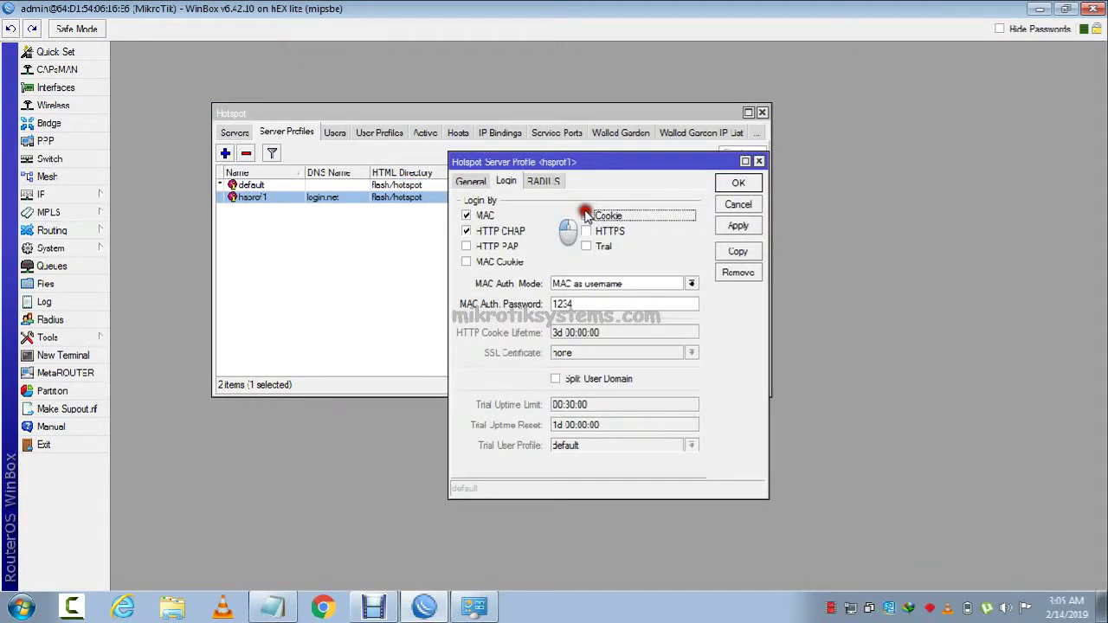
{"action": "left_click", "coordinate": [738, 226]}
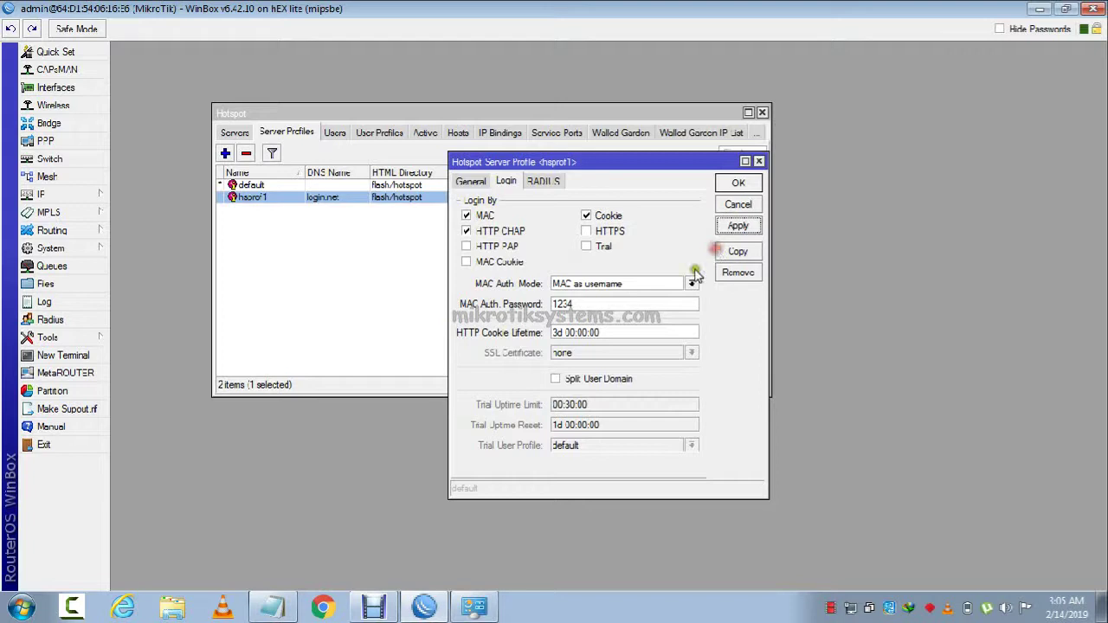
{"action": "left_click", "coordinate": [737, 184]}
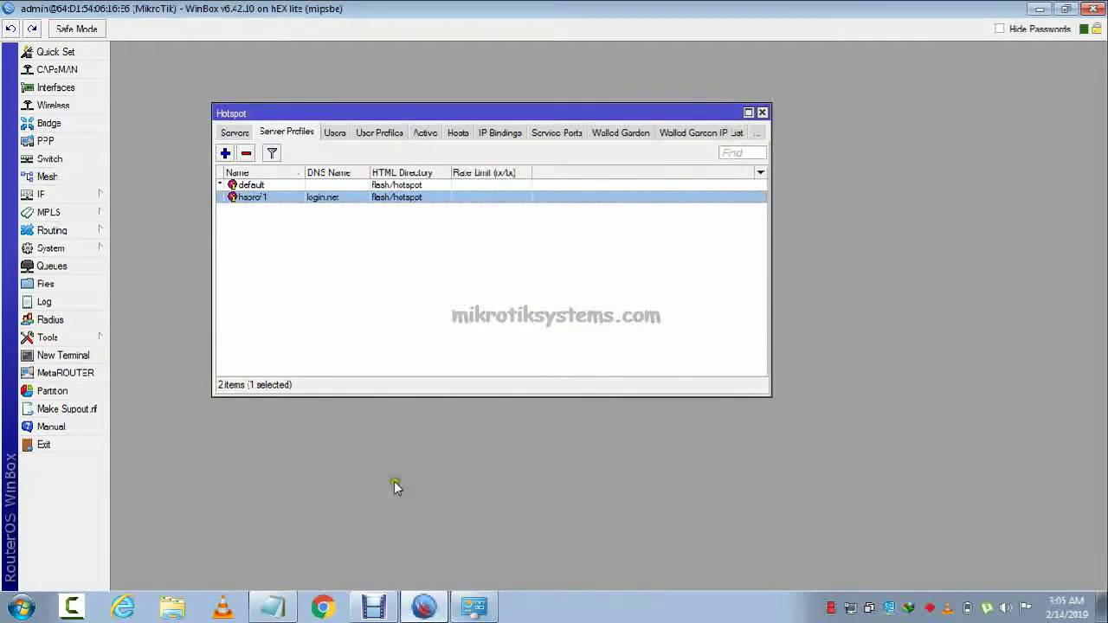
Remove the client's entry from the hotspot Hosts list.
{"action": "left_click", "coordinate": [501, 133]}
{"action": "left_click", "coordinate": [419, 133]}
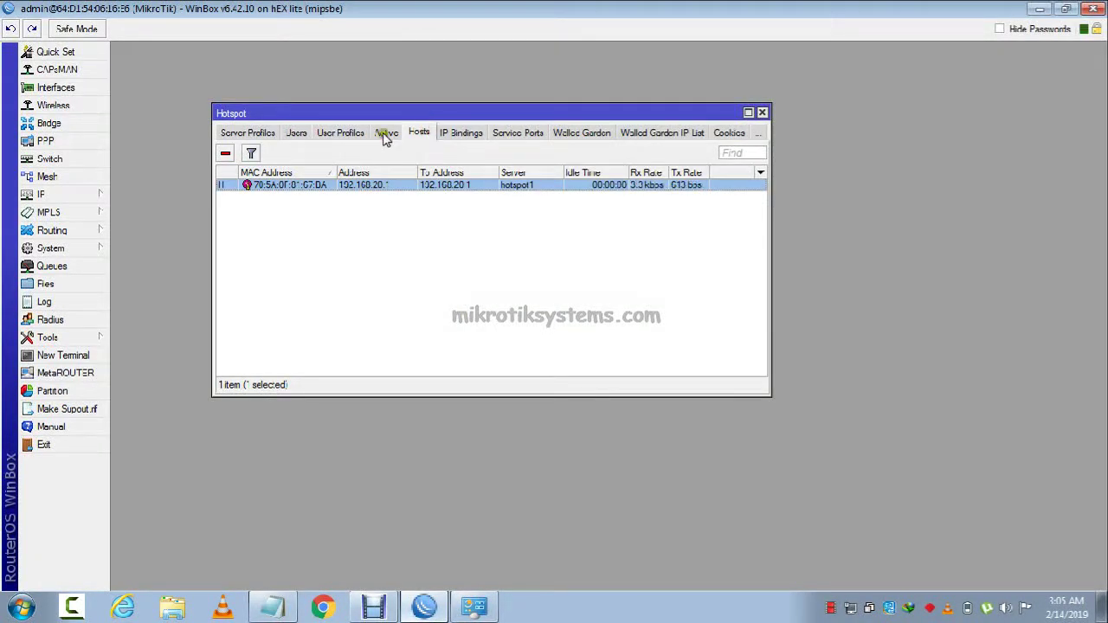
{"action": "left_click", "coordinate": [384, 132]}
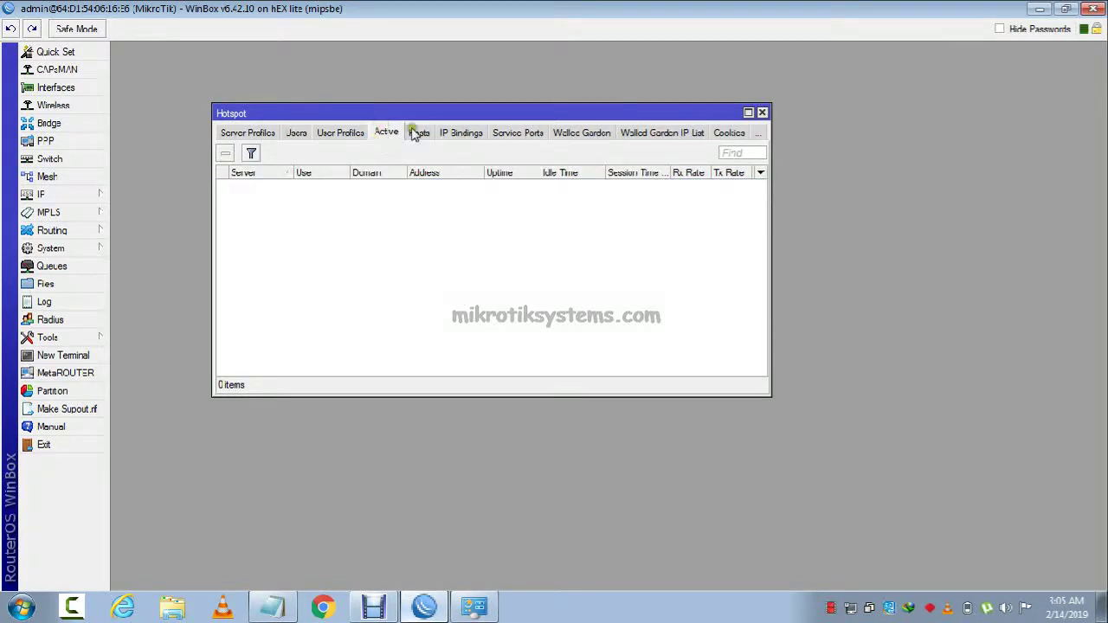
{"action": "left_click", "coordinate": [409, 131]}
{"action": "left_click", "coordinate": [226, 154]}
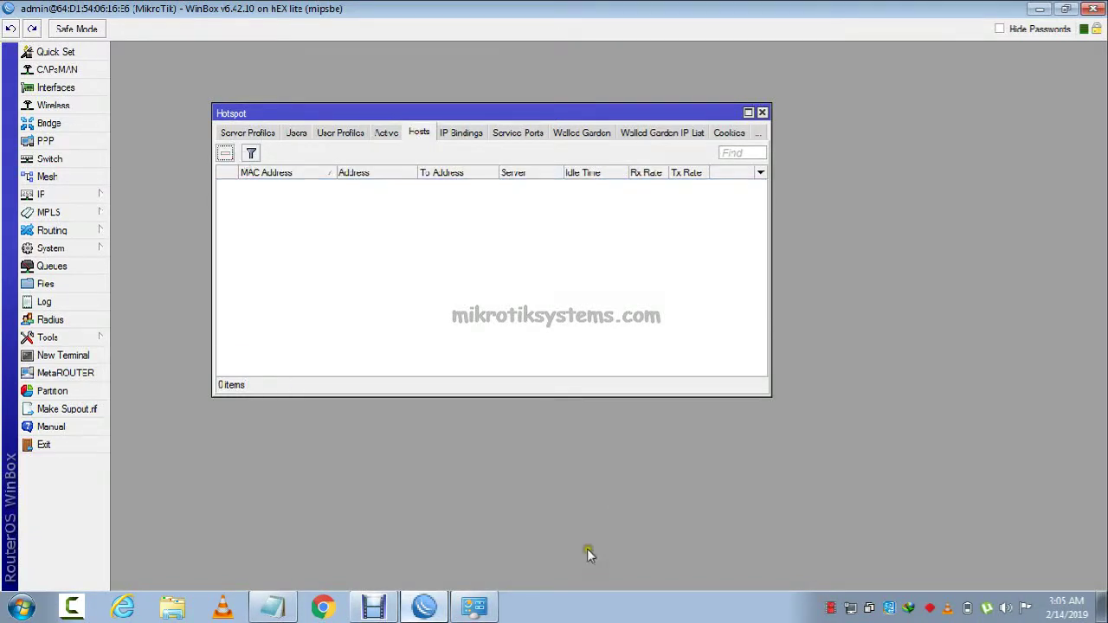
{"action": "left_click", "coordinate": [474, 606]}
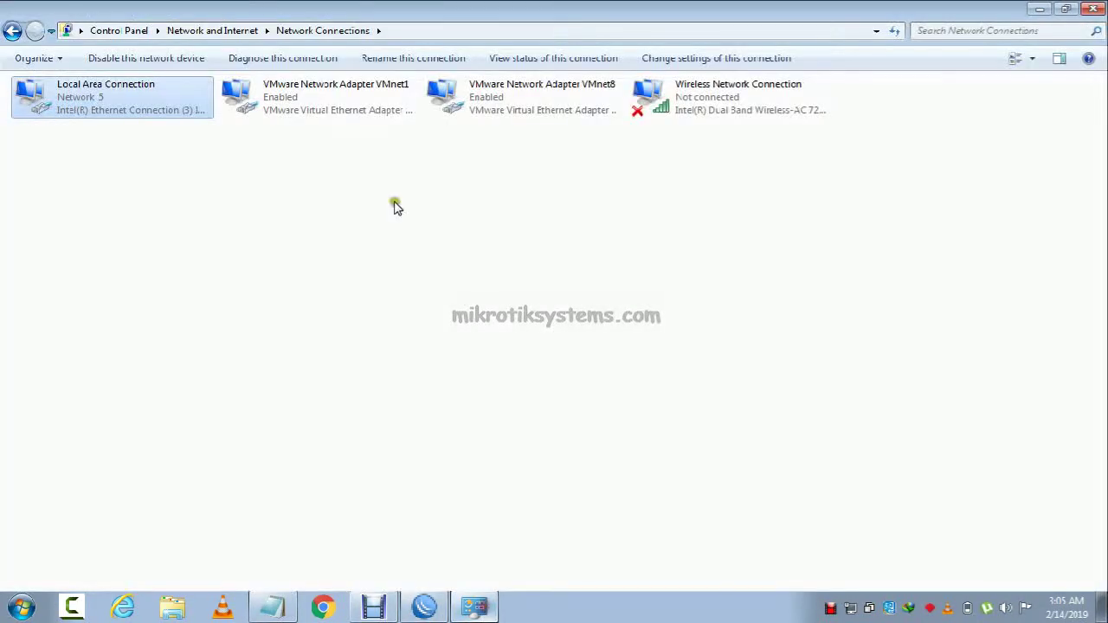
Disable and then re-enable Local Area Connection.
{"action": "right_click", "coordinate": [80, 94]}
{"action": "left_click", "coordinate": [120, 102]}
{"action": "left_click", "coordinate": [102, 171]}
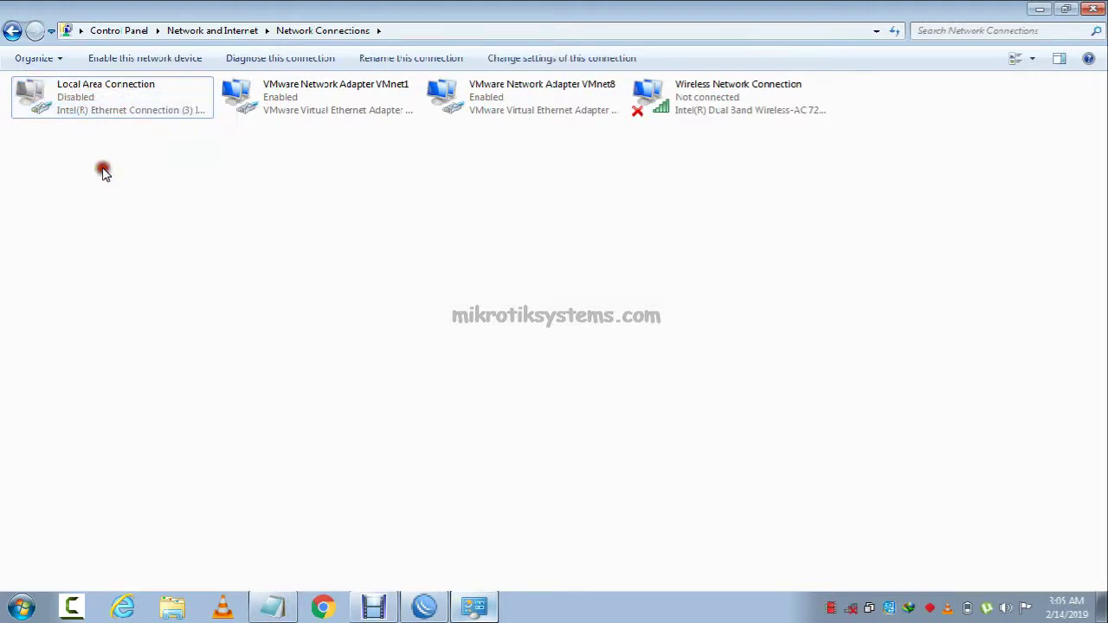
{"action": "right_click", "coordinate": [64, 109]}
{"action": "left_click", "coordinate": [84, 119]}
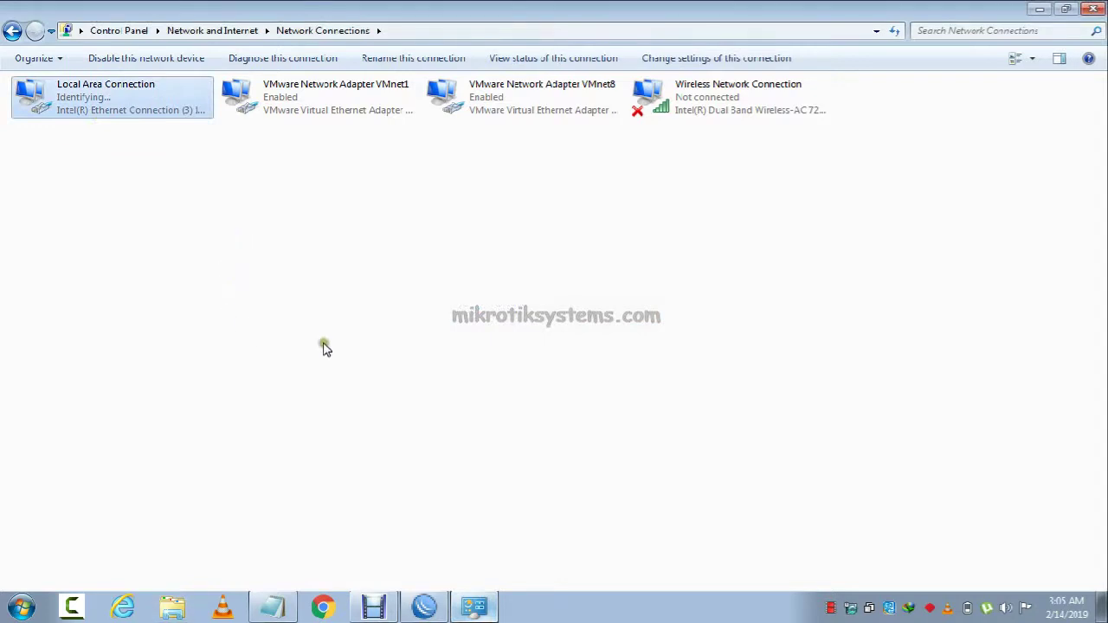
Refresh Network Connections until Local Area Connection shows Network 5.
{"action": "left_click", "coordinate": [411, 264]}
{"action": "right_click", "coordinate": [411, 264]}
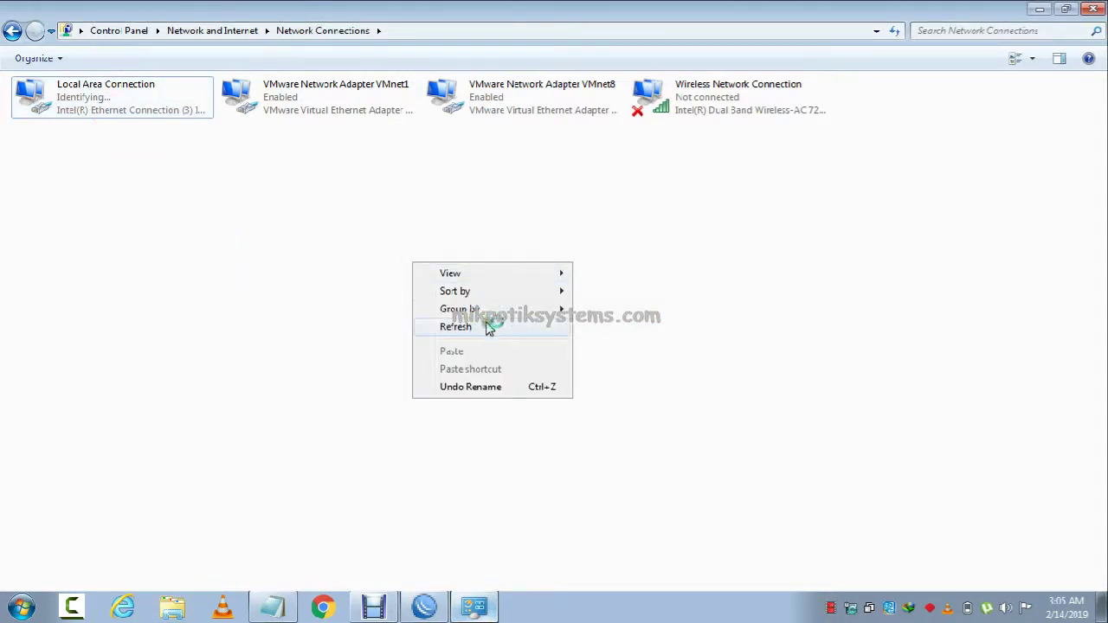
{"action": "left_click", "coordinate": [474, 328]}
{"action": "right_click", "coordinate": [401, 260]}
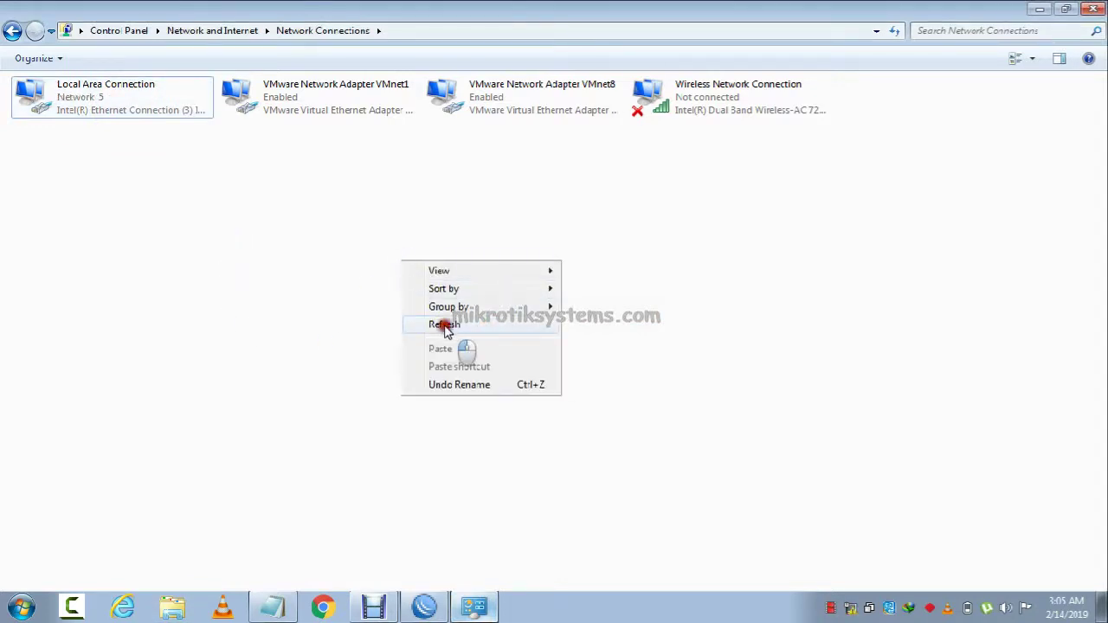
{"action": "left_click", "coordinate": [444, 325]}
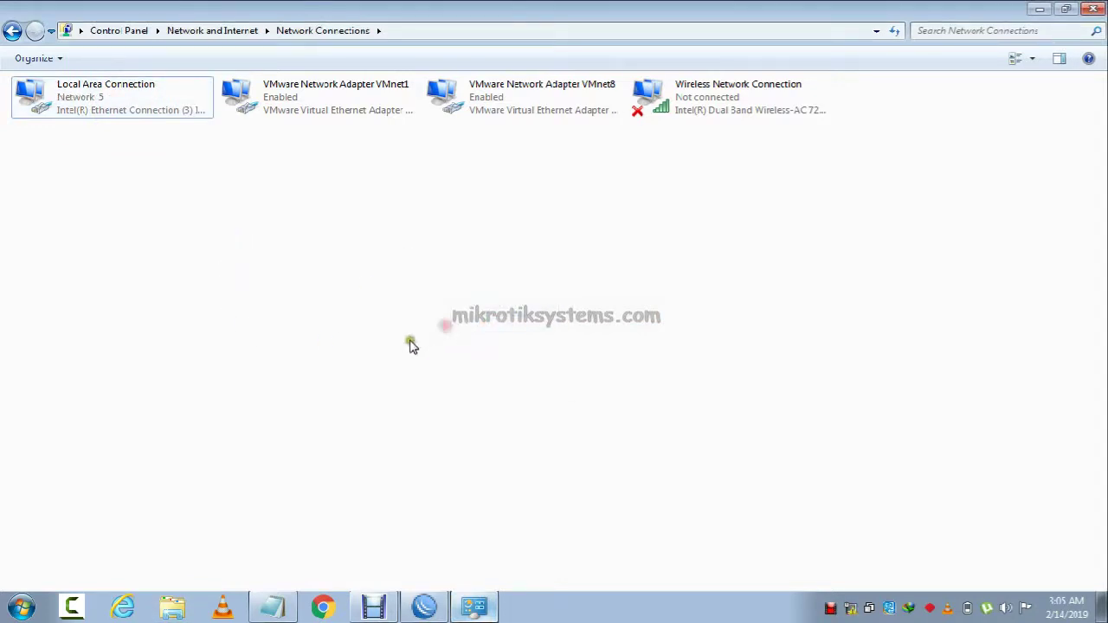
{"action": "left_click", "coordinate": [119, 118]}
{"action": "left_click", "coordinate": [334, 206]}
{"action": "left_click", "coordinate": [322, 609]}
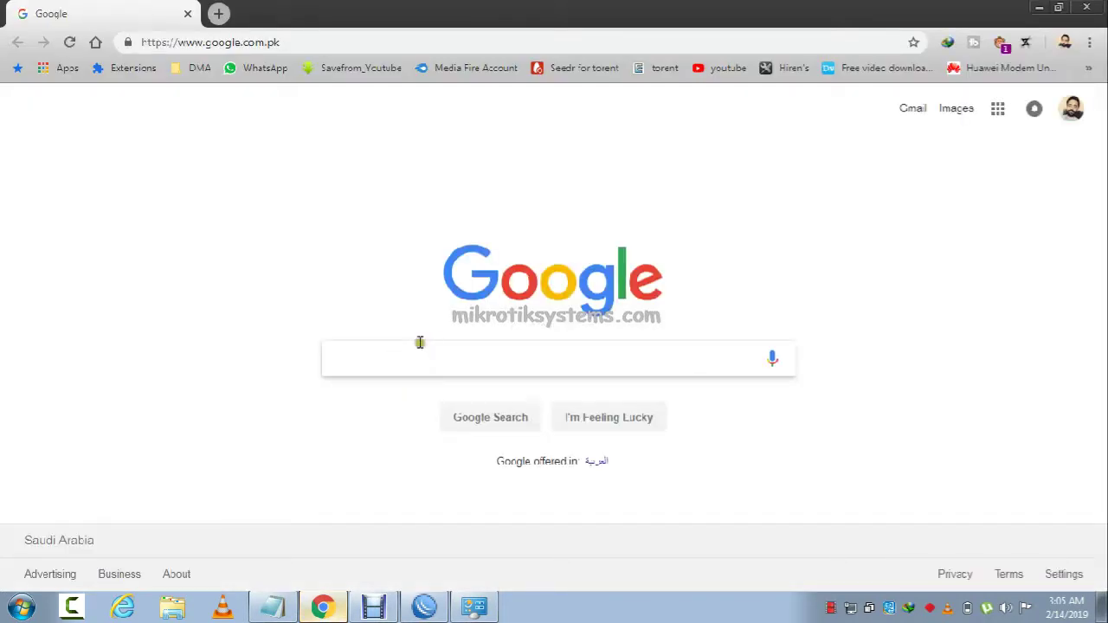
Dismiss the router-disconnected error and minimize Network Connections and Chrome.
{"action": "left_click", "coordinate": [424, 608]}
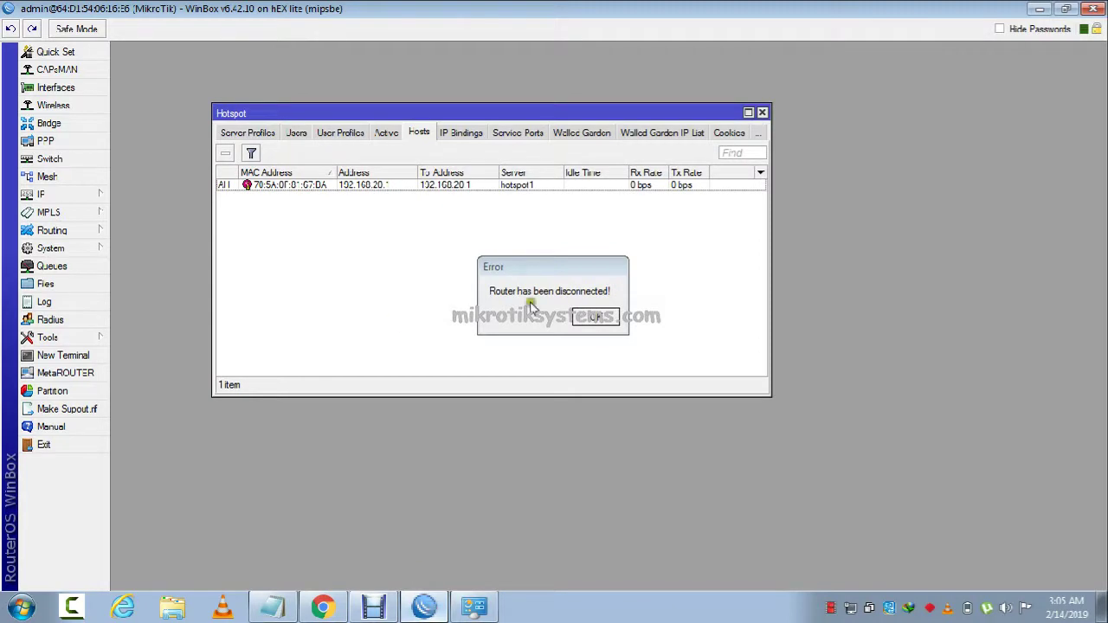
{"action": "left_click", "coordinate": [608, 320]}
{"action": "left_click", "coordinate": [424, 609]}
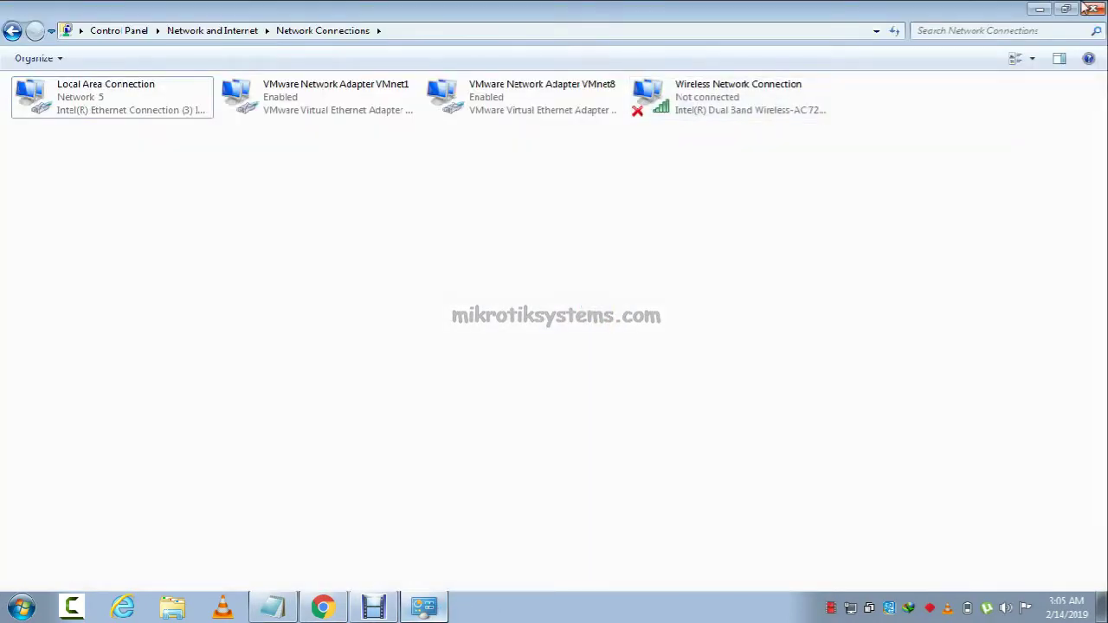
{"action": "left_click", "coordinate": [1042, 16]}
{"action": "left_click", "coordinate": [1039, 8]}
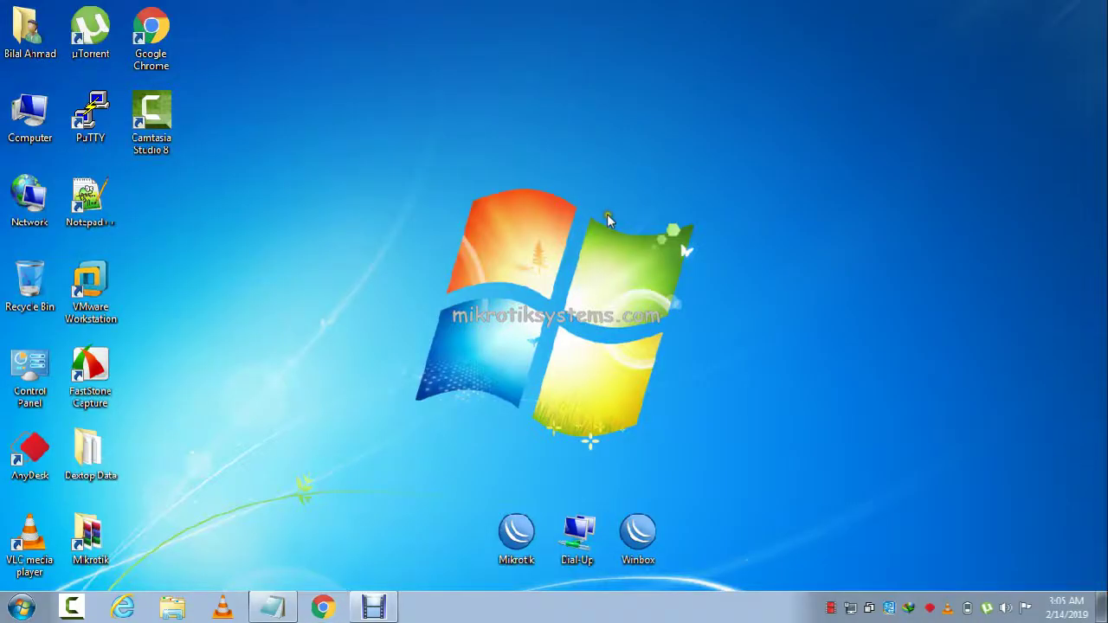
Try connecting WinBox to the saved address and 192.168.20.1, dismissing the timeout and refused errors.
{"action": "double_click", "coordinate": [636, 532]}
{"action": "left_click", "coordinate": [504, 148]}
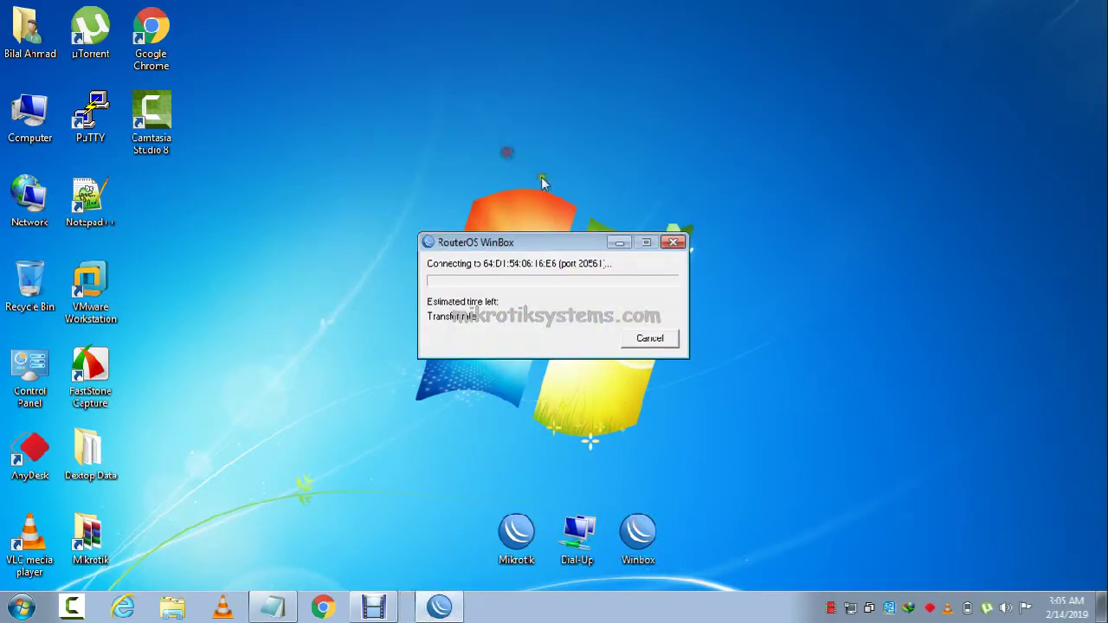
{"action": "left_click", "coordinate": [678, 358]}
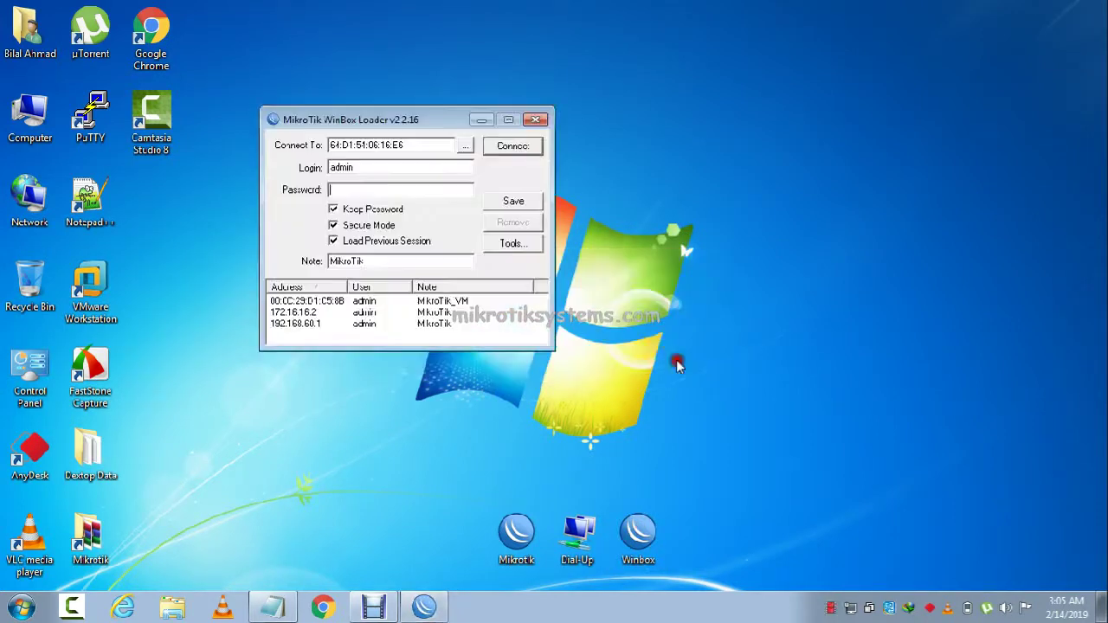
{"action": "left_click", "coordinate": [463, 145]}
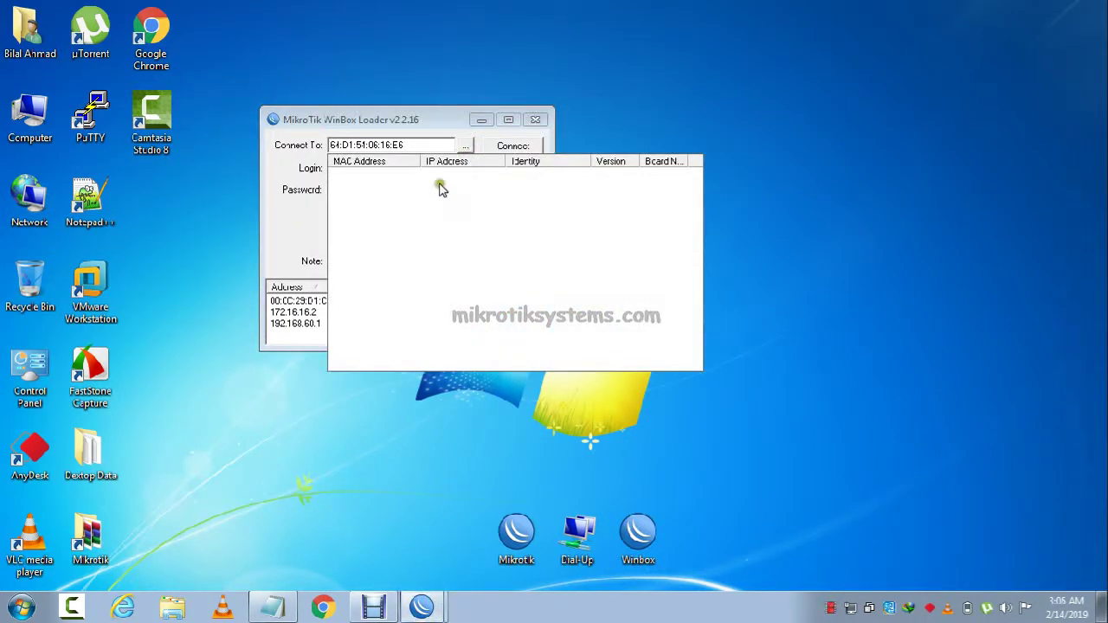
{"action": "left_click", "coordinate": [465, 146]}
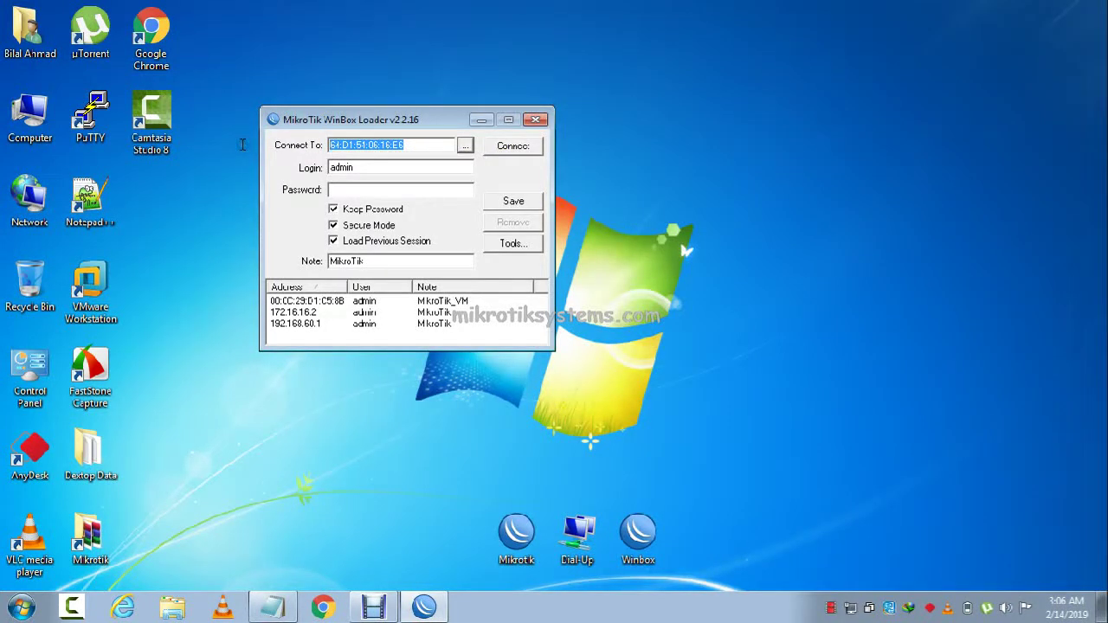
{"action": "type", "text": "192.168.20.1"}
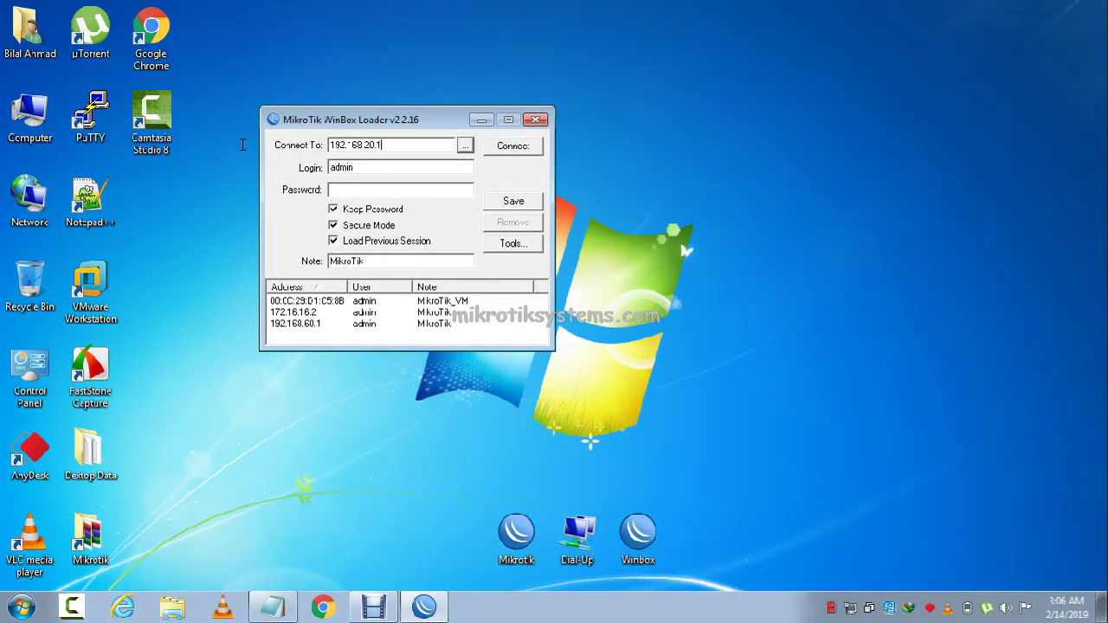
{"action": "key", "text": "Return"}
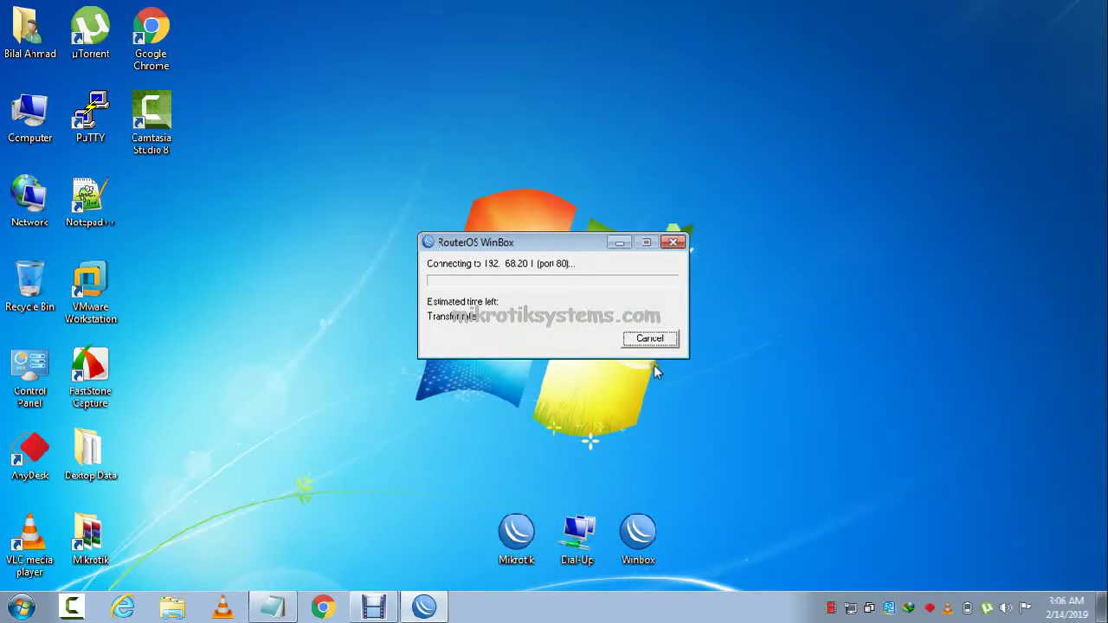
{"action": "left_click", "coordinate": [688, 355]}
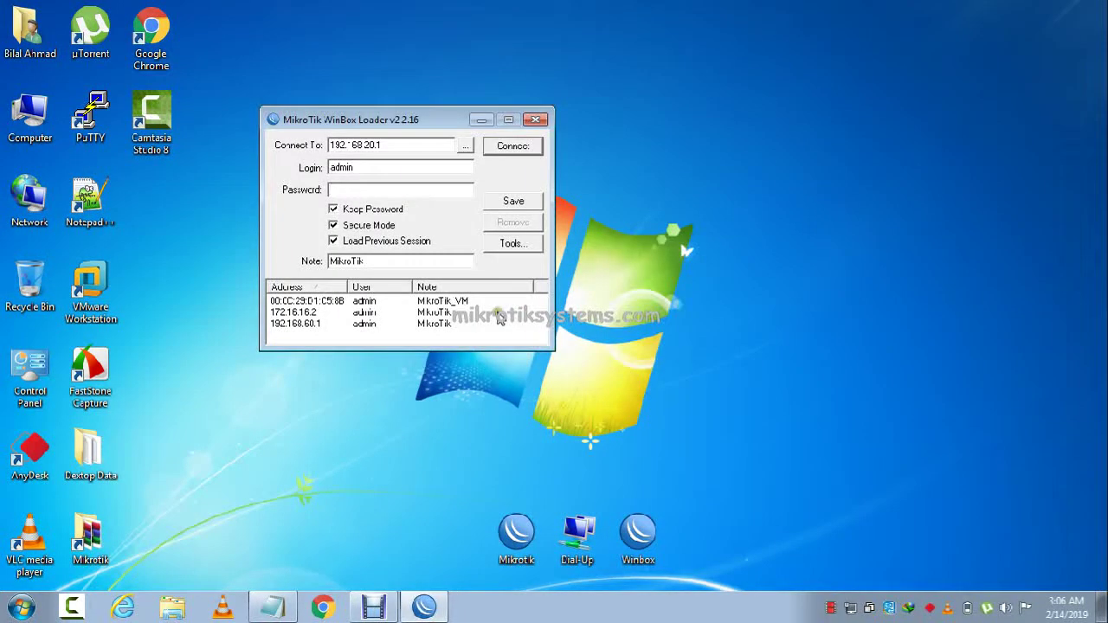
Log in as admin to the router by its MAC address with an empty password.
{"action": "left_click", "coordinate": [462, 144]}
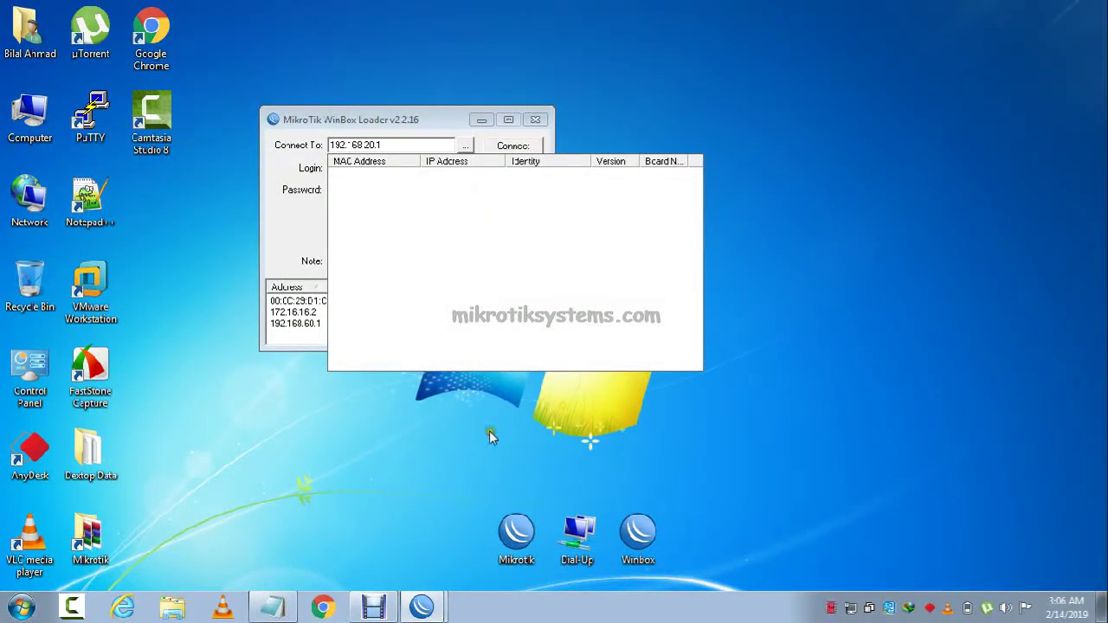
{"action": "double_click", "coordinate": [516, 532]}
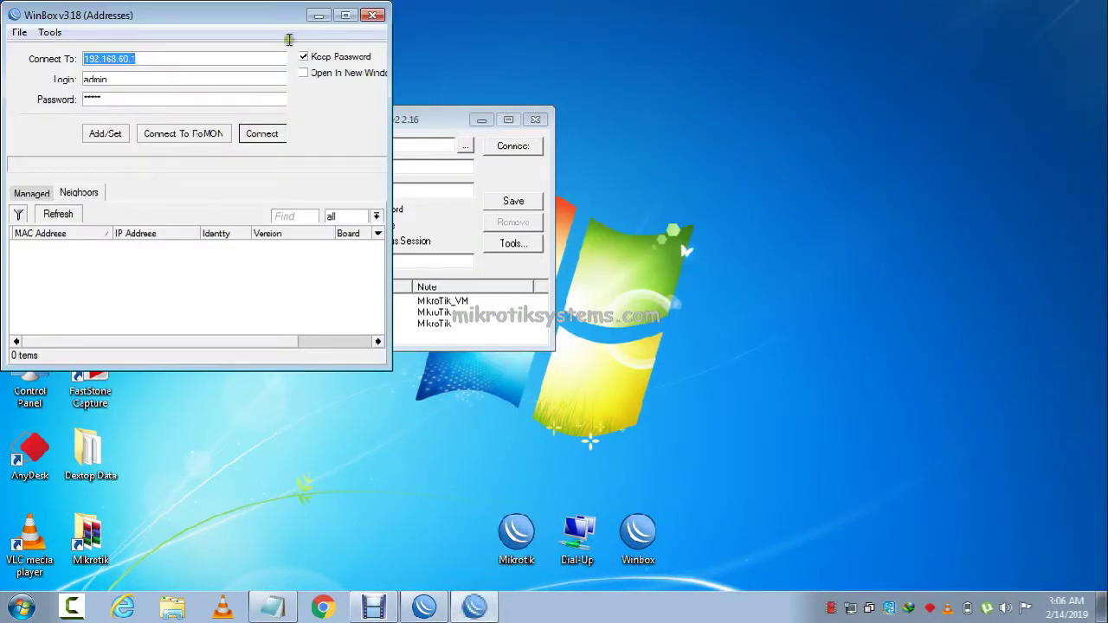
{"action": "left_click", "coordinate": [83, 246]}
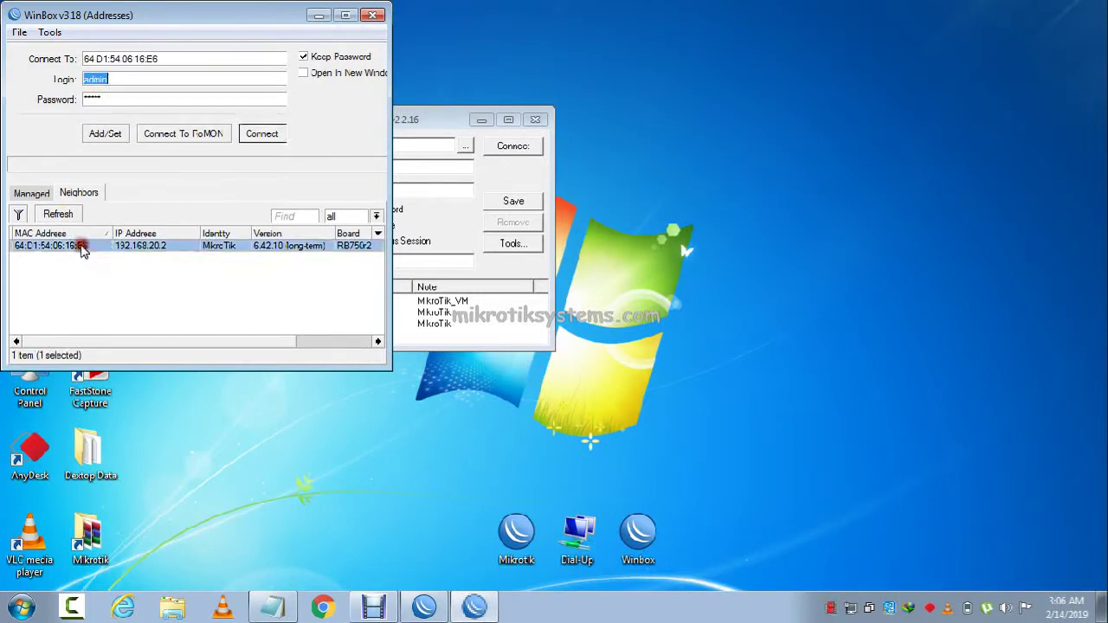
{"action": "left_click", "coordinate": [249, 138]}
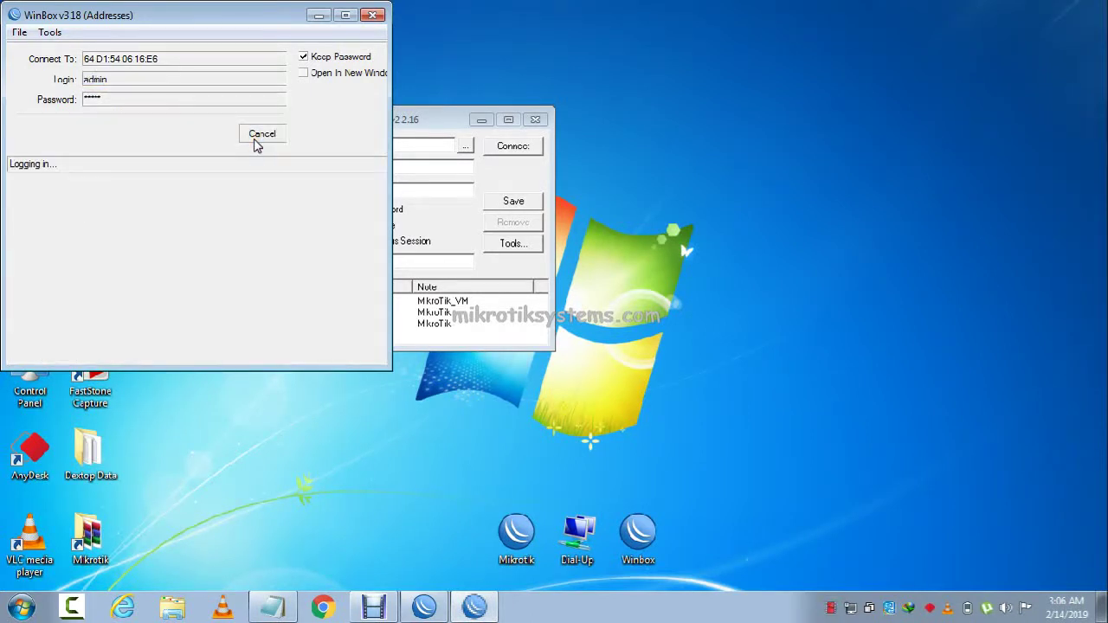
{"action": "left_click", "coordinate": [144, 99]}
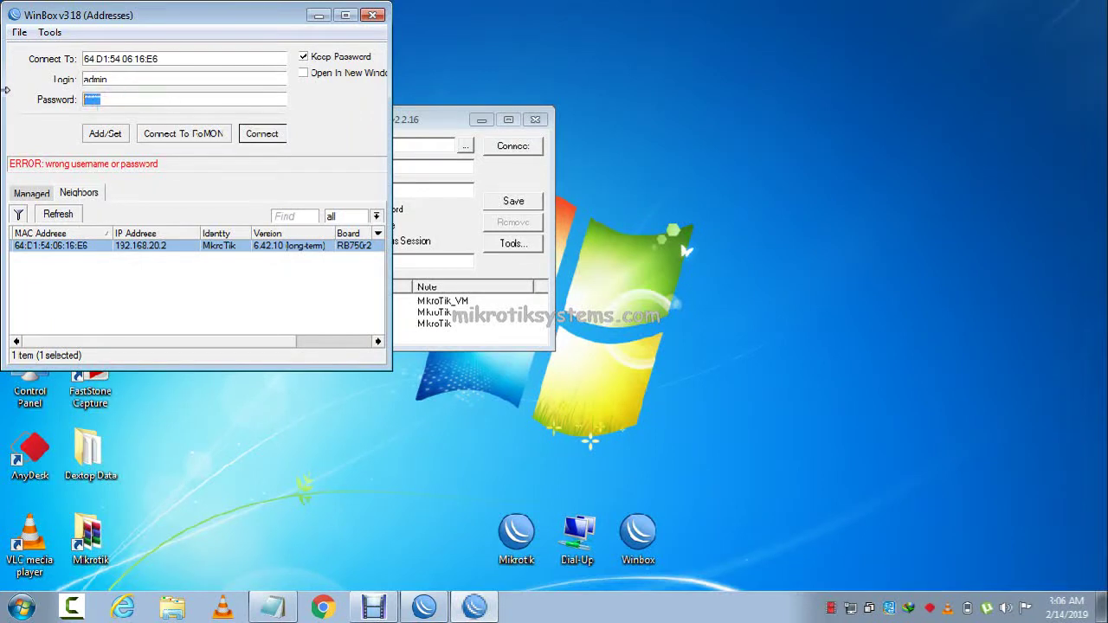
{"action": "key", "text": "BackSpace"}
{"action": "key", "text": "Return"}
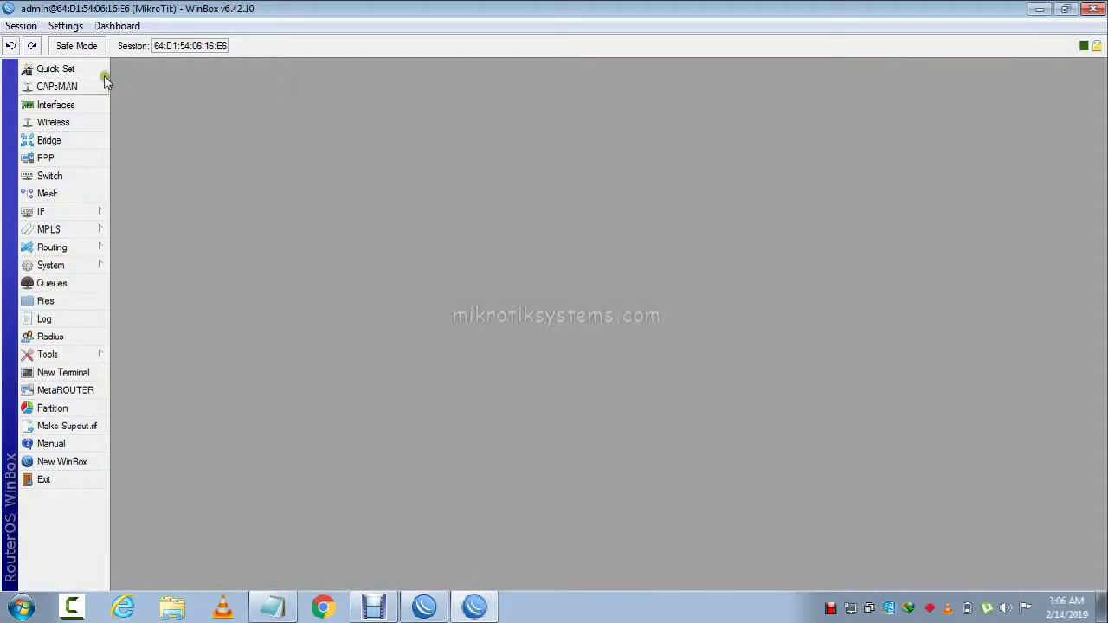
Open IP > Hotspot and maximize the Hotspot window.
{"action": "left_click", "coordinate": [69, 106]}
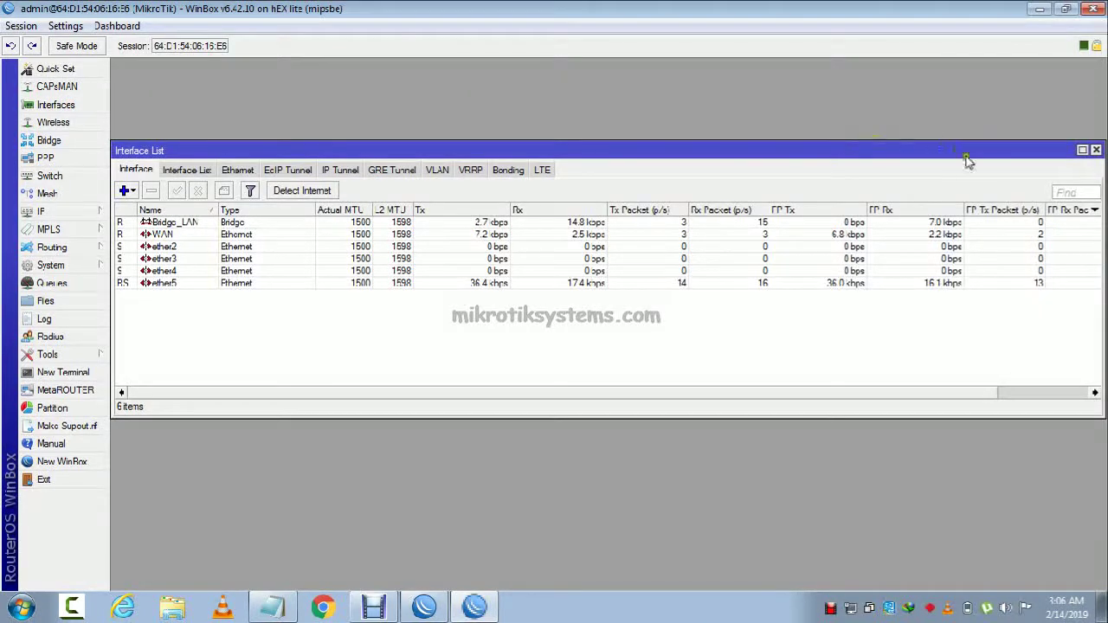
{"action": "left_click", "coordinate": [1096, 151]}
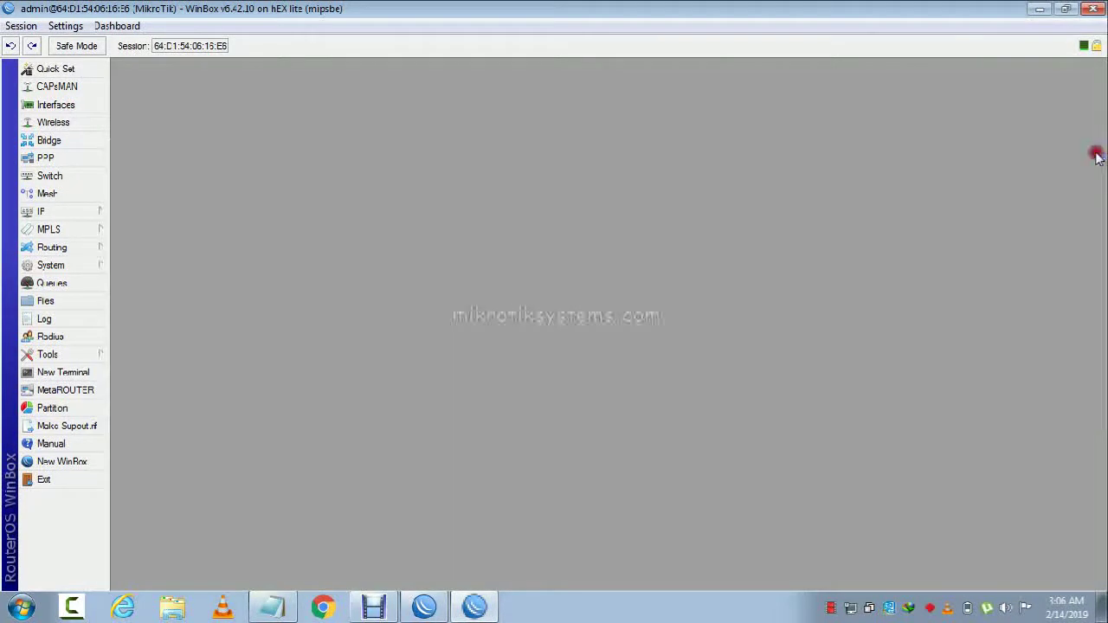
{"action": "left_click", "coordinate": [70, 217]}
{"action": "left_click", "coordinate": [163, 259]}
{"action": "left_click", "coordinate": [159, 313]}
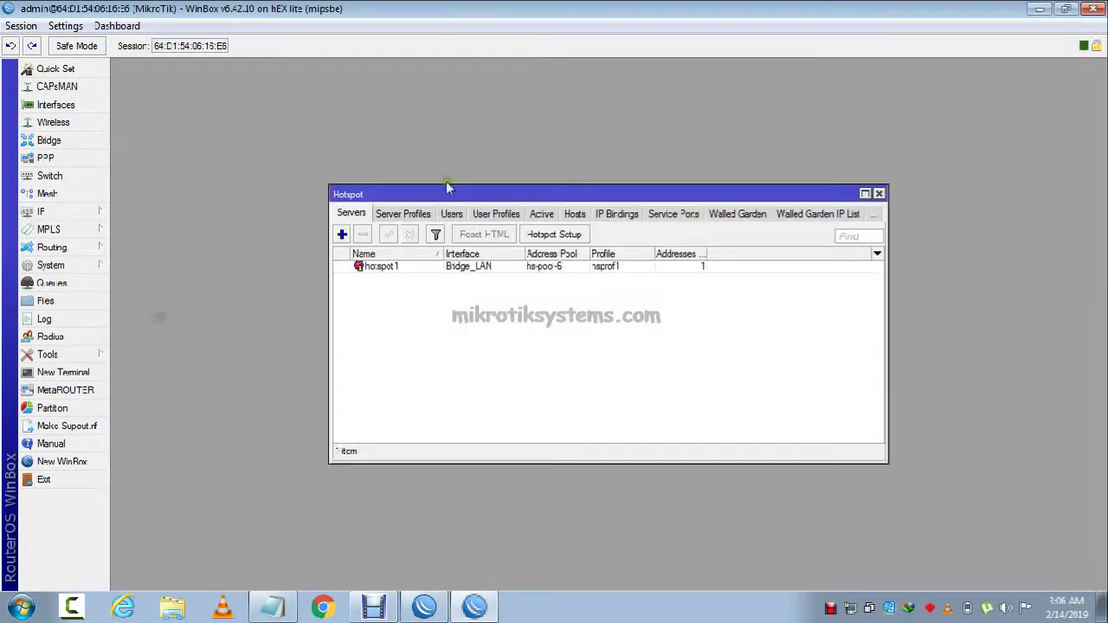
{"action": "double_click", "coordinate": [526, 194]}
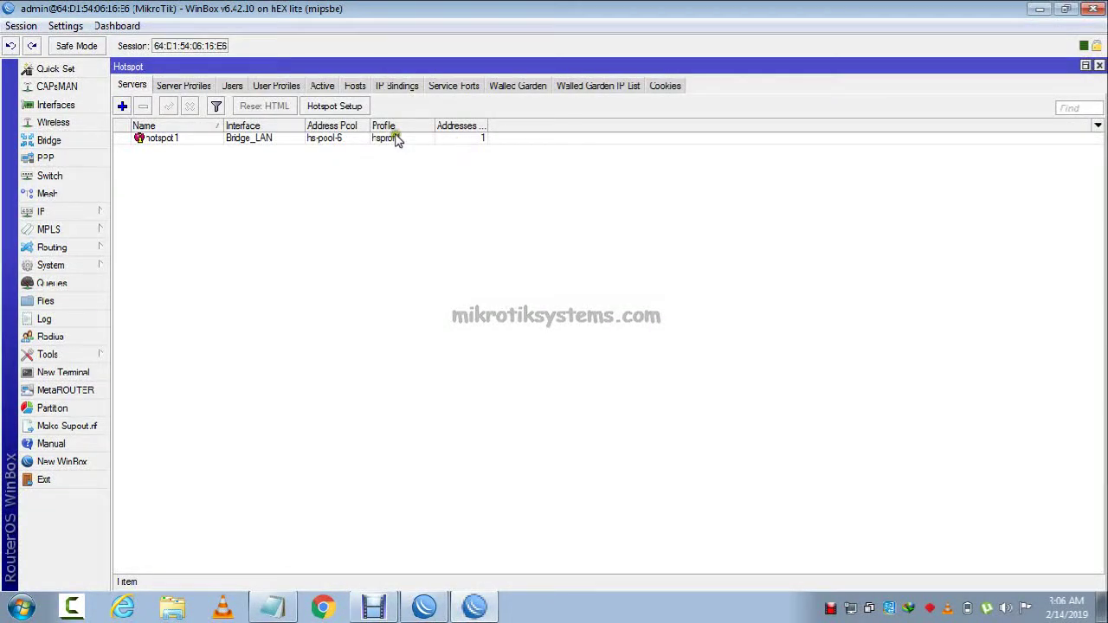
Check the Hosts list, then widen the Active User column to show 70:5A:0F:81:67:BA.
{"action": "left_click", "coordinate": [352, 86]}
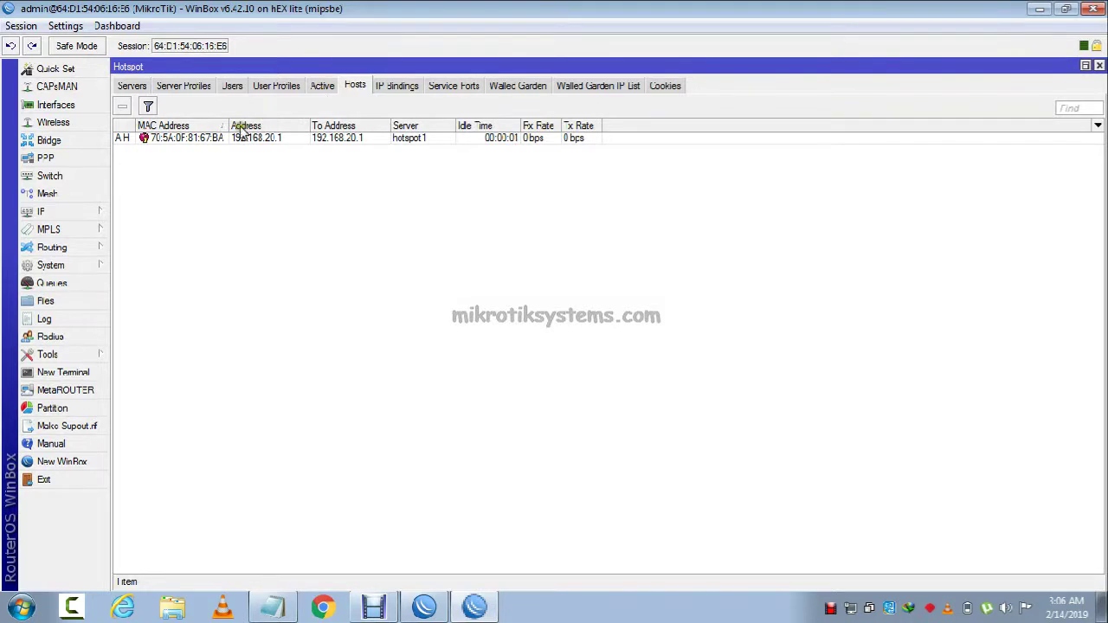
{"action": "left_click", "coordinate": [139, 138]}
{"action": "left_click", "coordinate": [329, 86]}
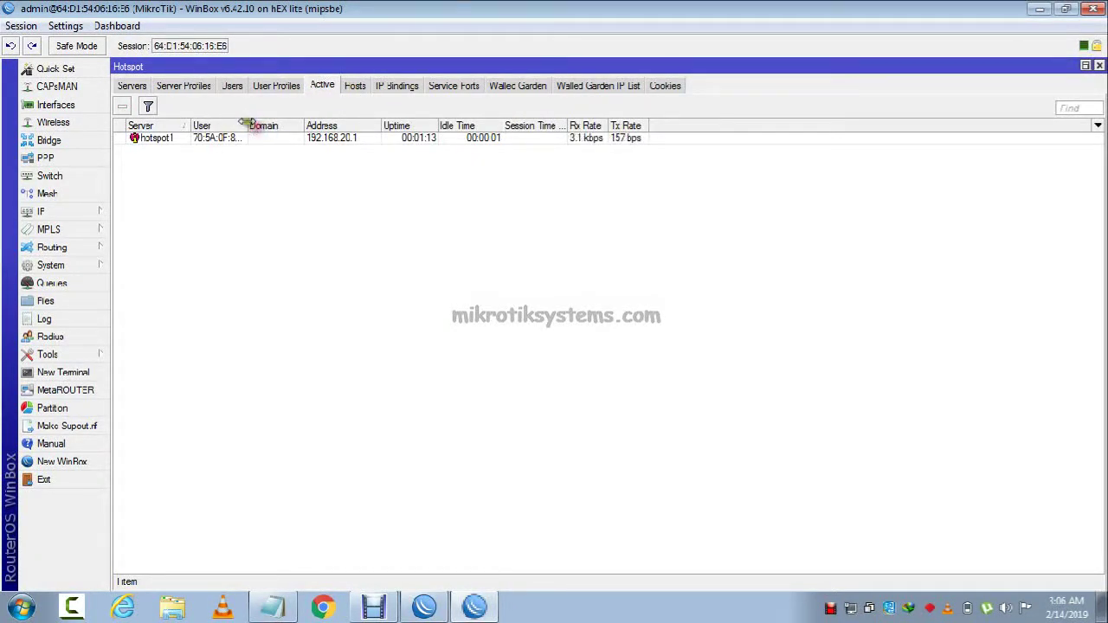
{"action": "left_click_drag", "start_coordinate": [245, 125], "coordinate": [280, 126]}
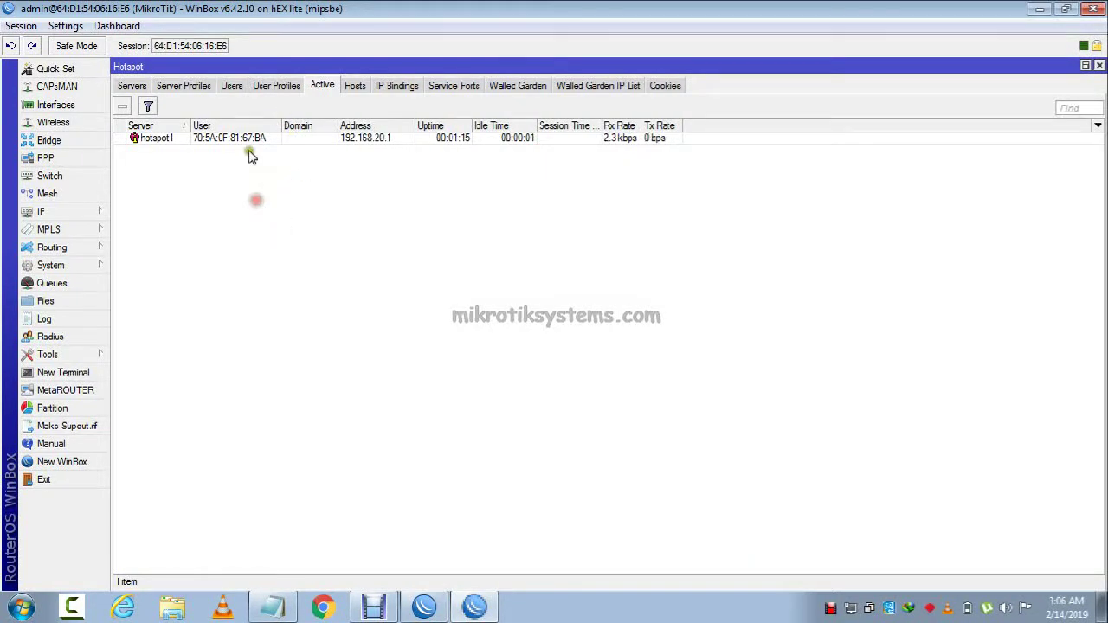
{"action": "left_click", "coordinate": [260, 139]}
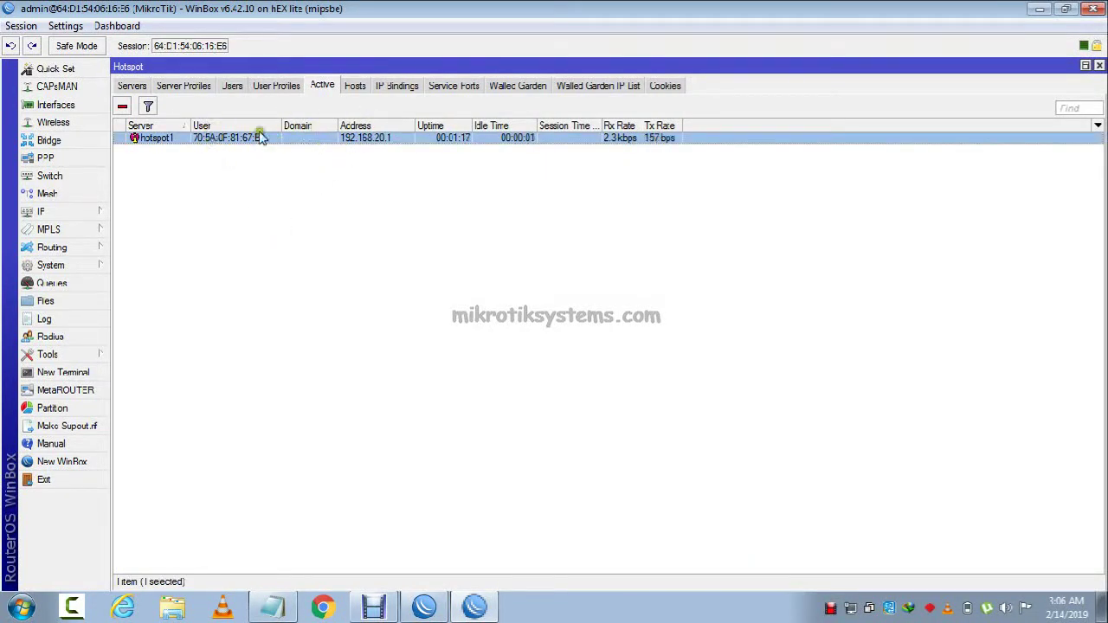
{"action": "left_click", "coordinate": [272, 607]}
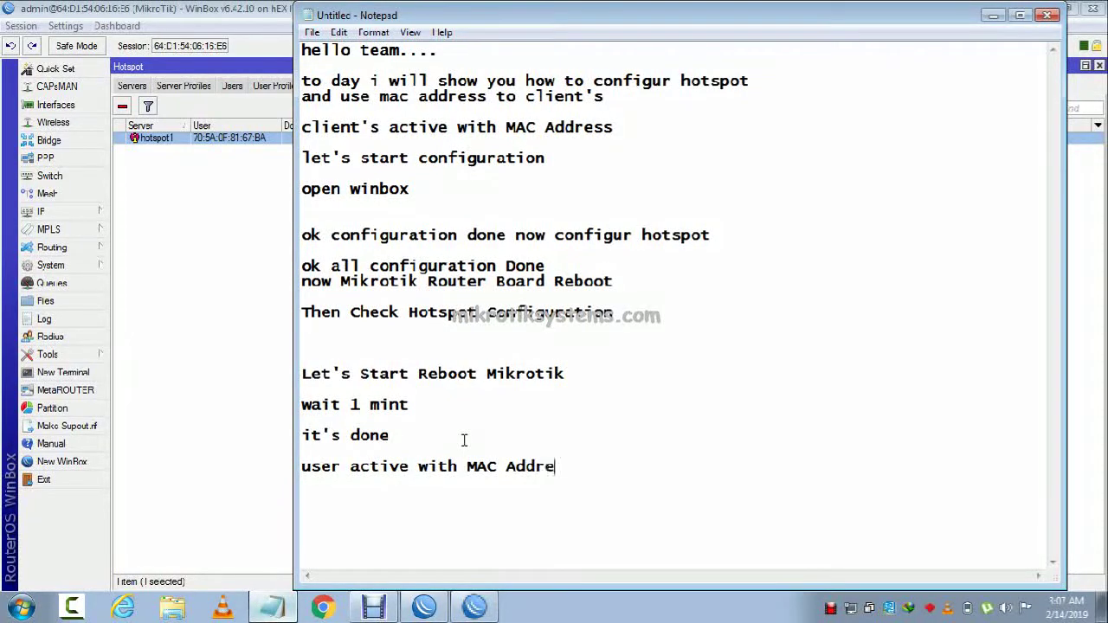
{"action": "type", "text": "ss"}
{"action": "key", "text": "Return"}
{"action": "key", "text": "Return"}
{"action": "type", "text": "Thank"}
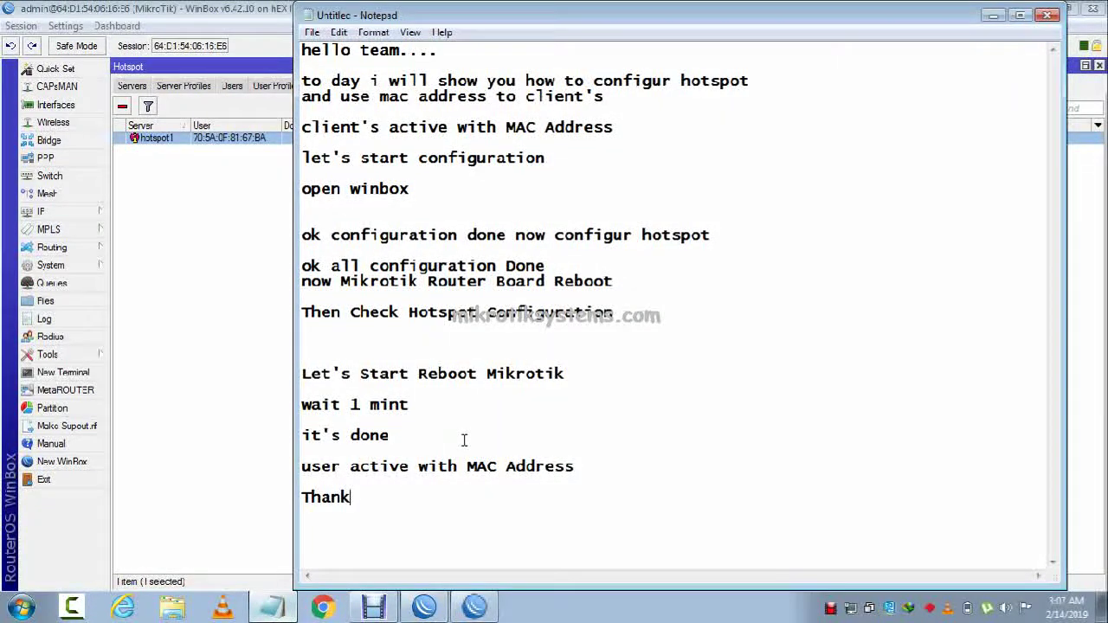
{"action": "type", "text": "'s Fo"}
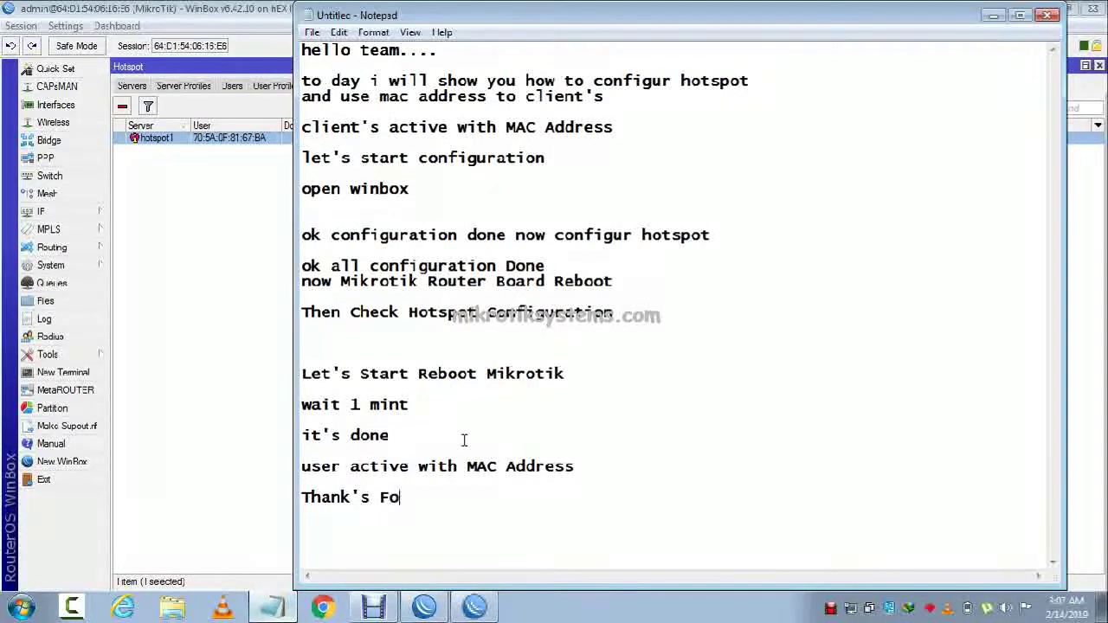
{"action": "type", "text": "r Watching  www"}
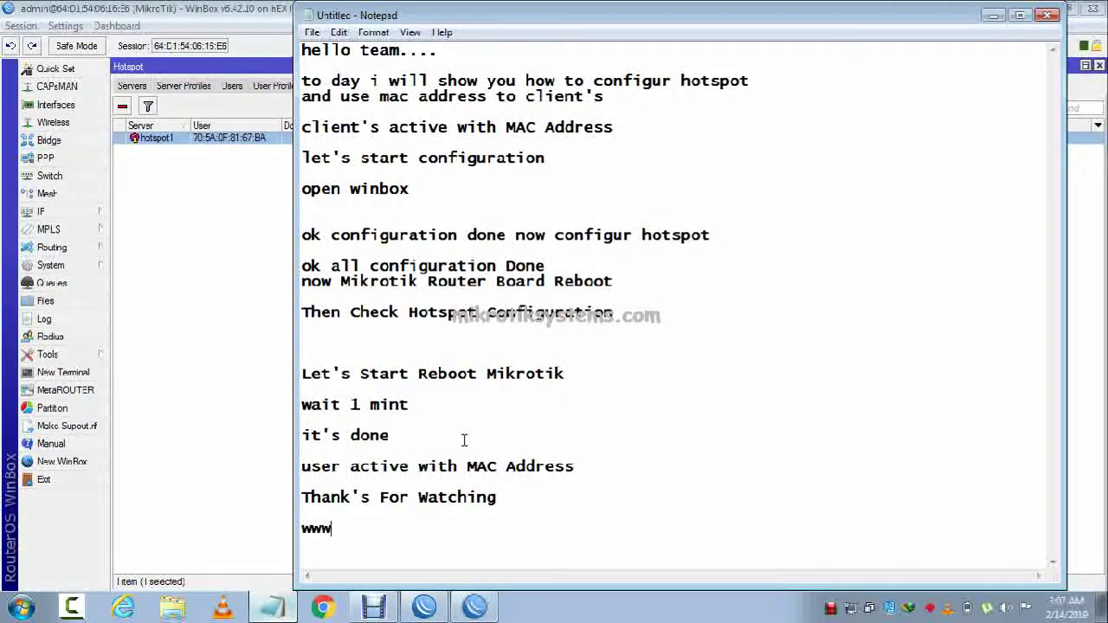
{"action": "type", "text": ".mikrotik"}
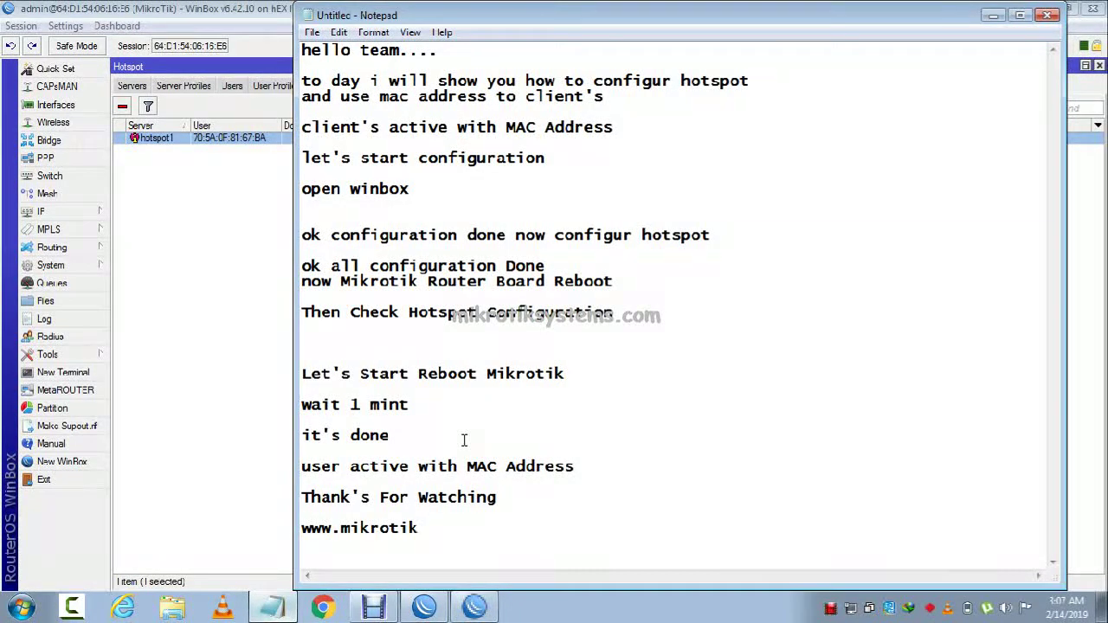
{"action": "type", "text": "systems.com"}
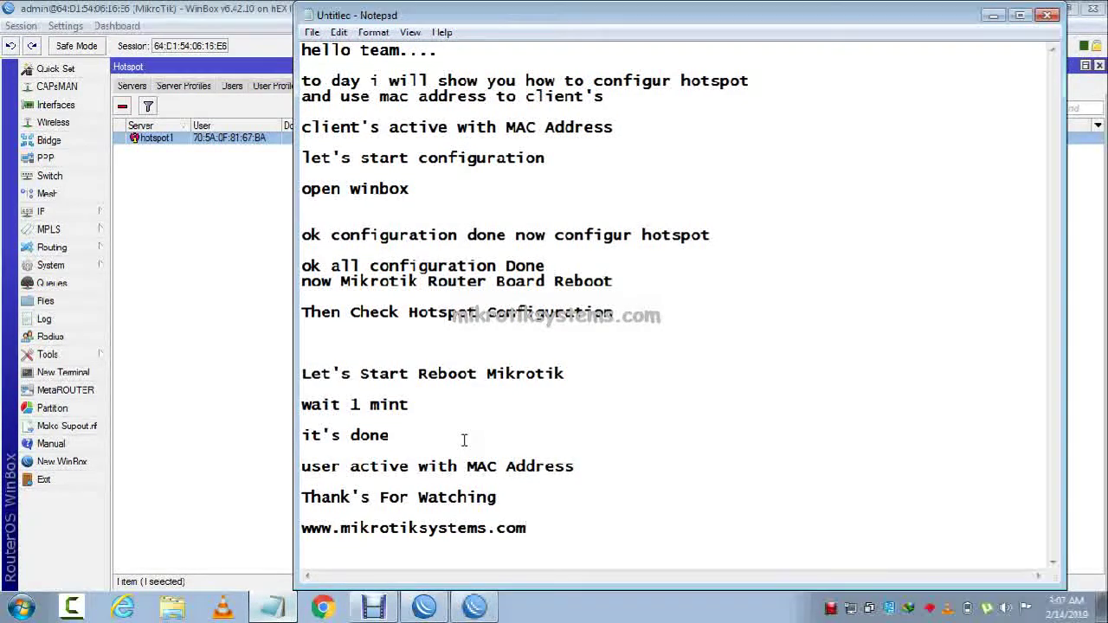